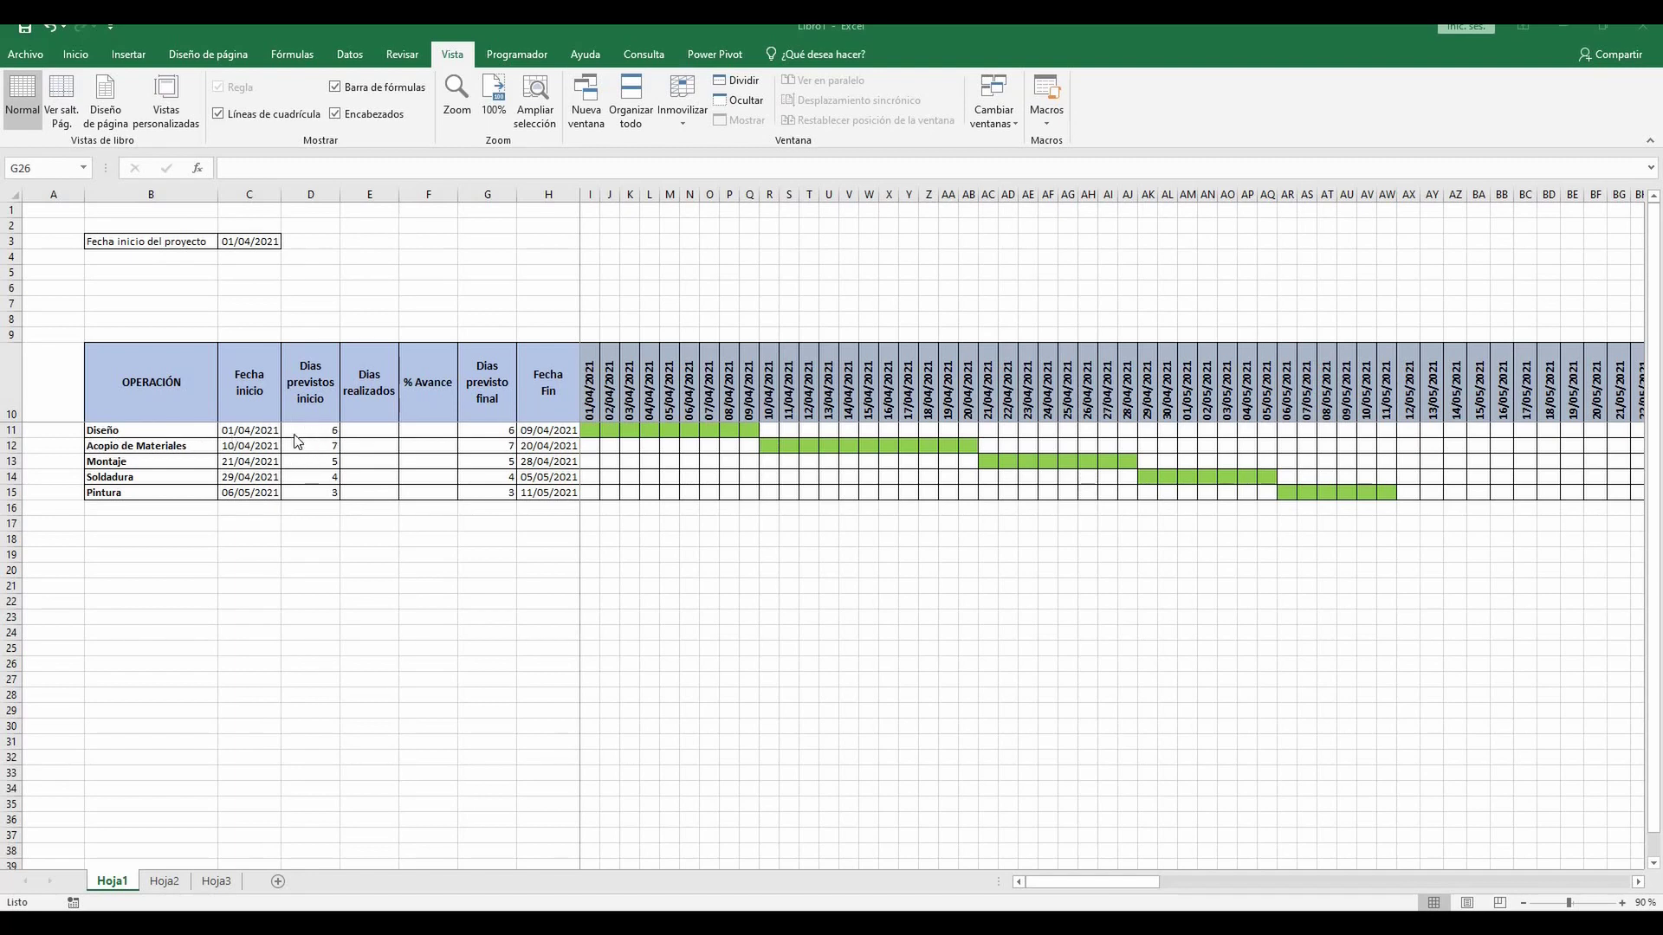
Enter 5 completed days and 60% progress for the Diseño operation
{"action": "left_click", "coordinate": [373, 434]}
{"action": "key", "text": "BackSpace"}
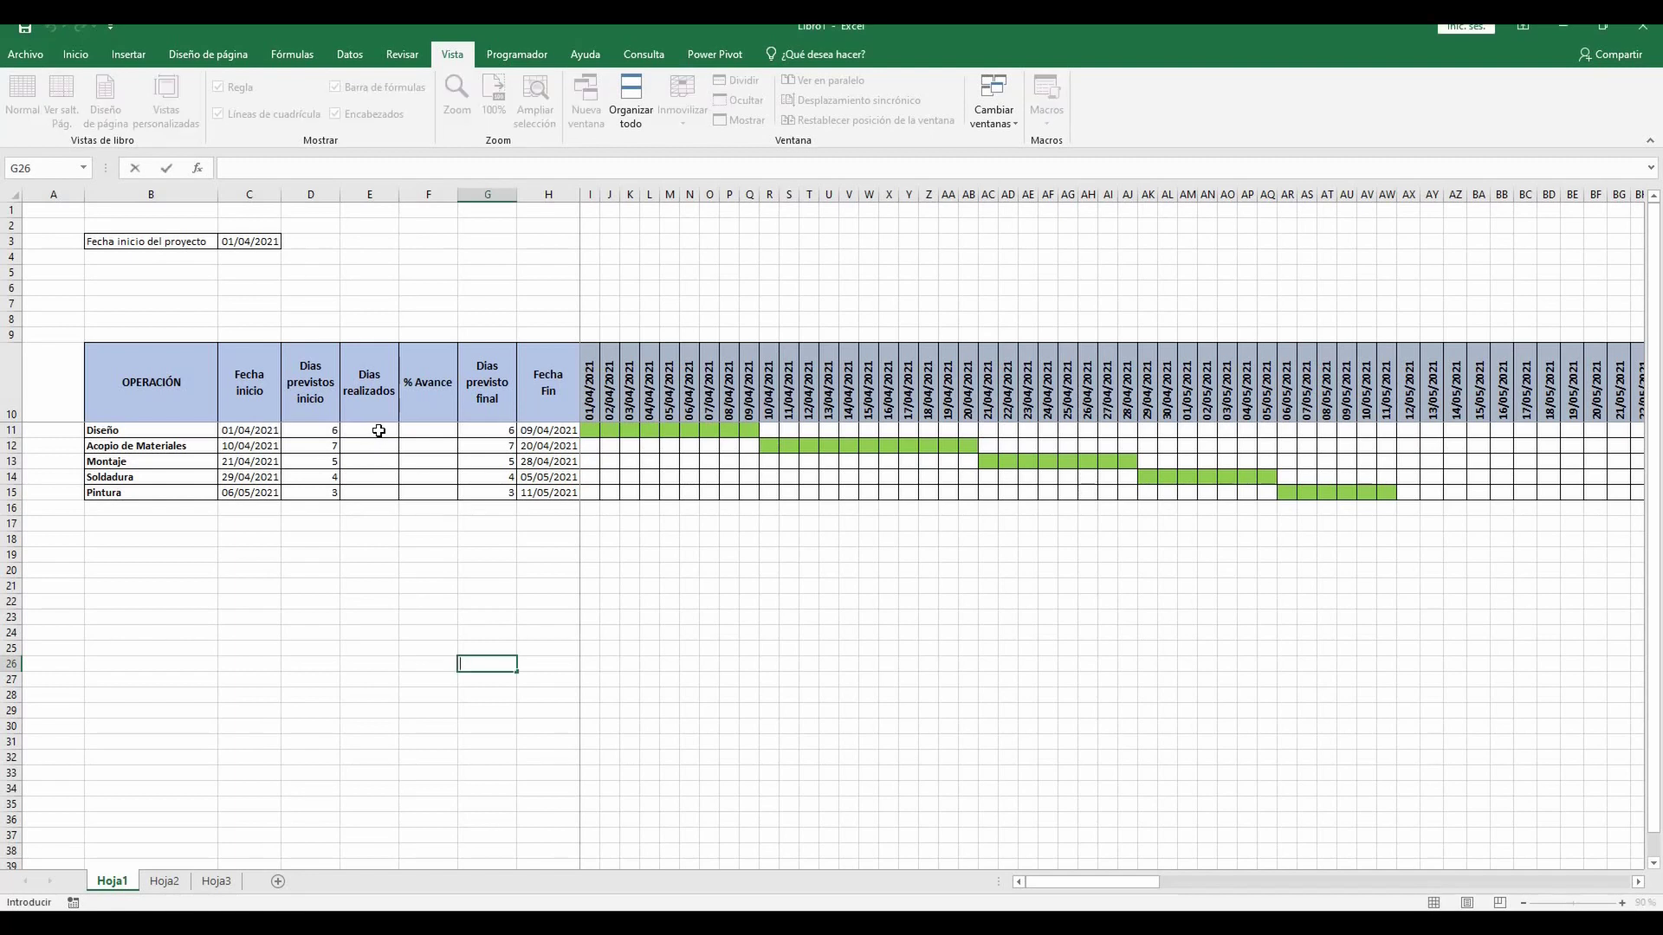
{"action": "left_click", "coordinate": [379, 430]}
{"action": "type", "text": "5"}
{"action": "left_click", "coordinate": [404, 590]}
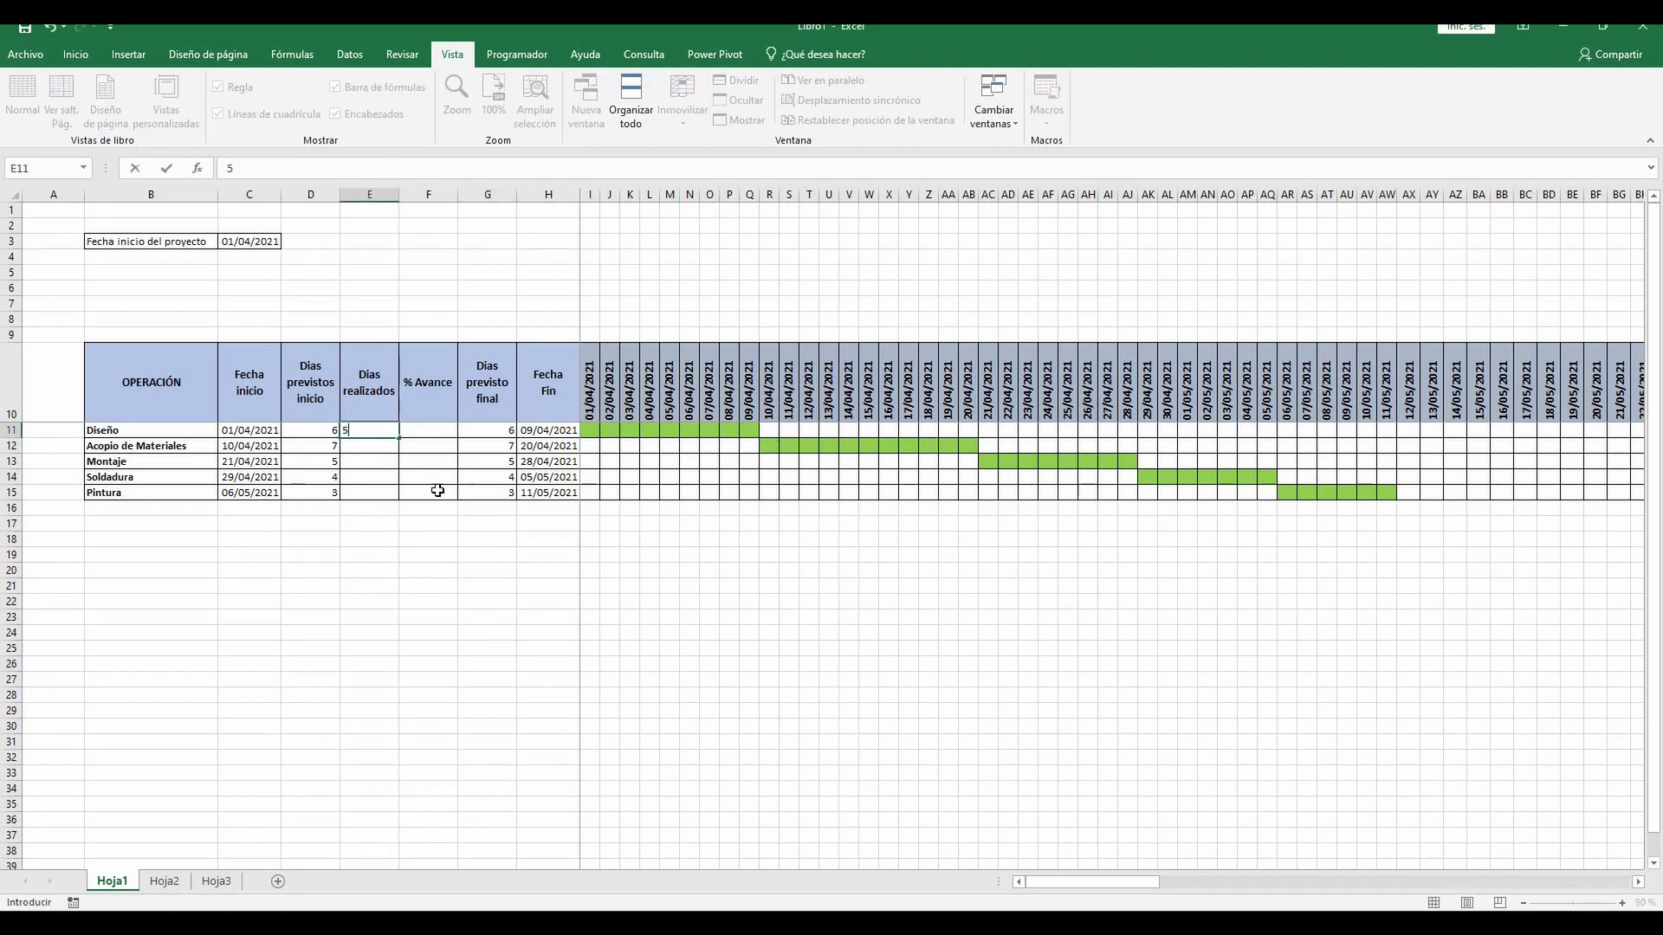
{"action": "left_click", "coordinate": [438, 437]}
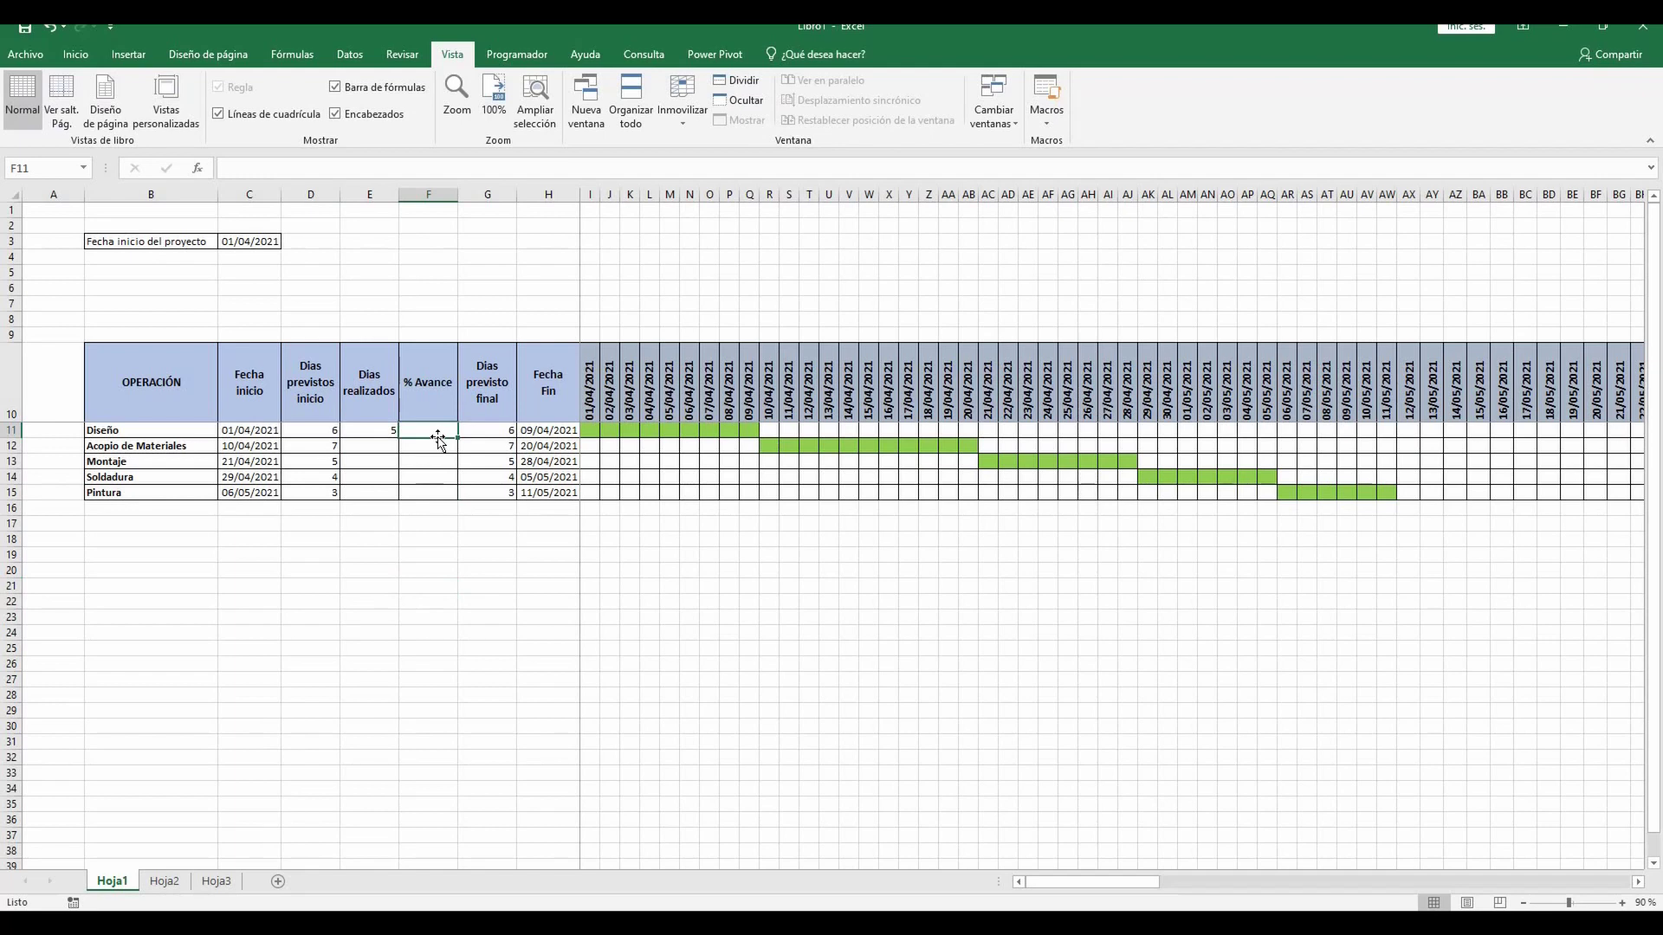
{"action": "type", "text": "60%"}
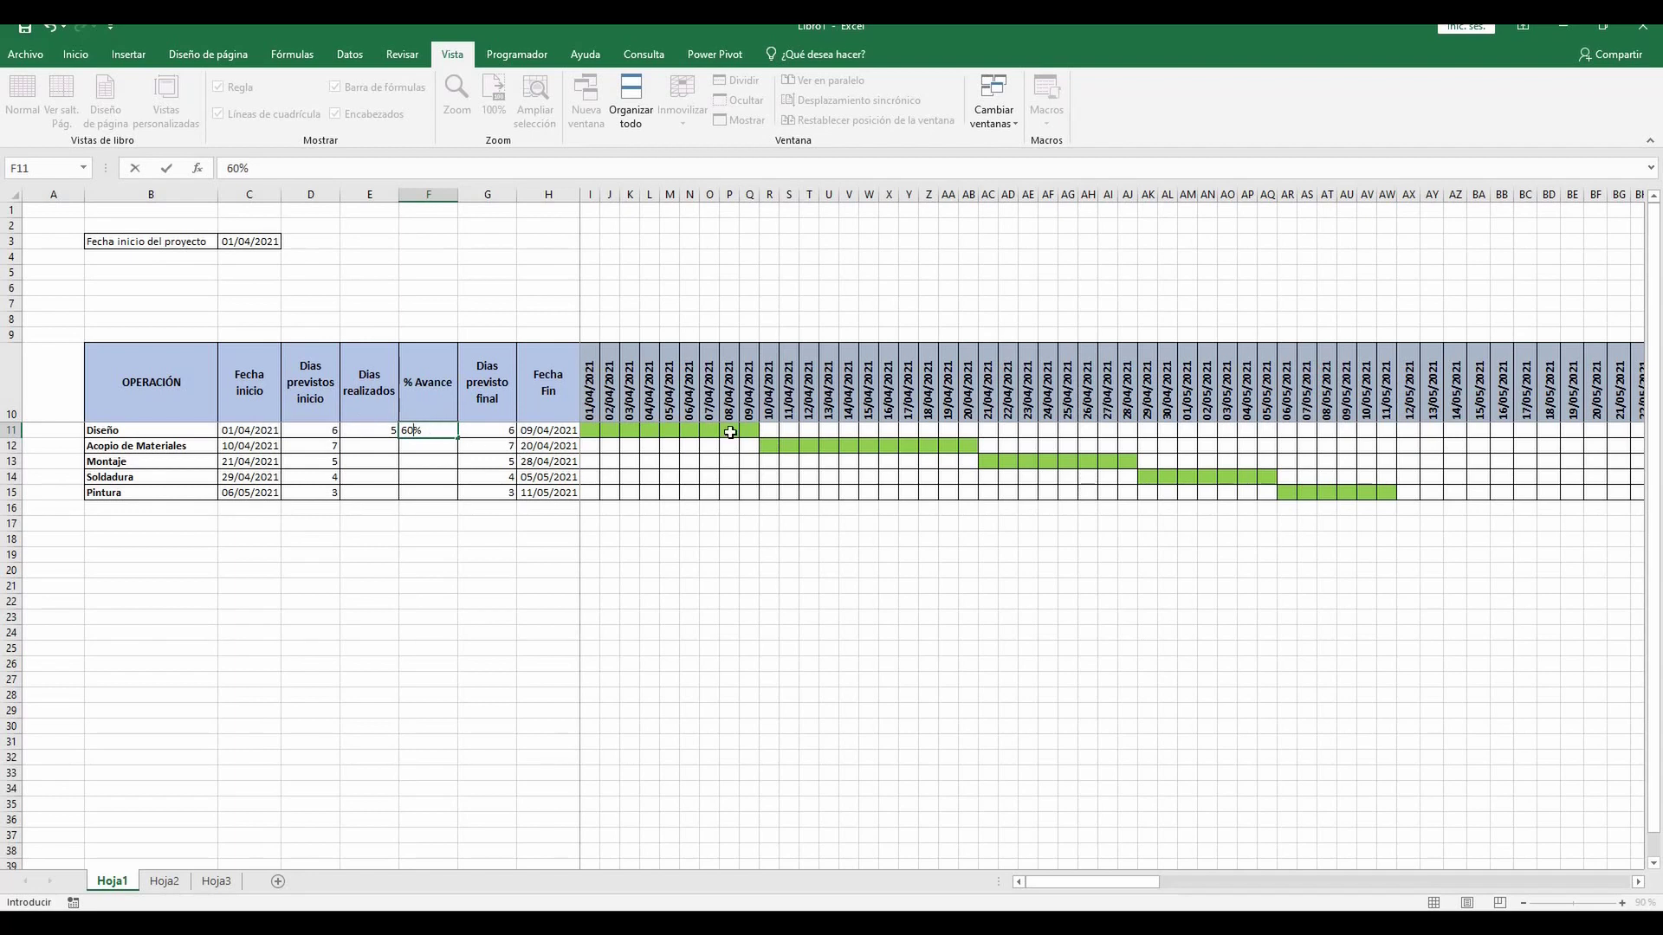
{"action": "key", "text": "Return"}
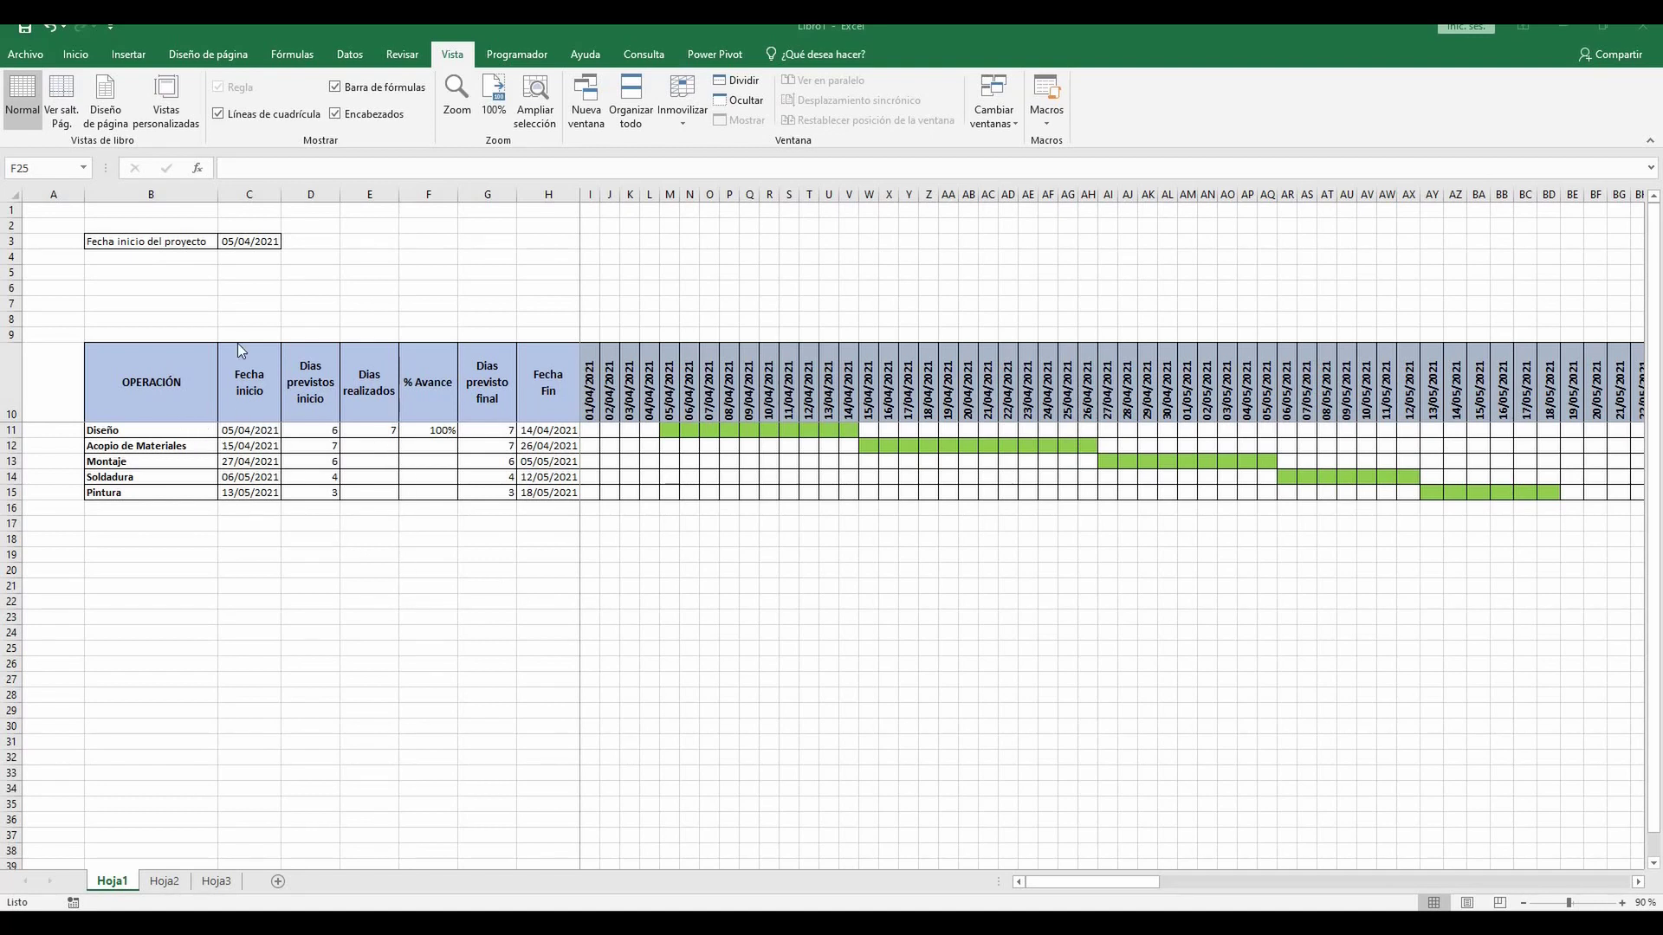
Set the project start date in C3 to 01/04/2021
{"action": "left_click", "coordinate": [256, 240]}
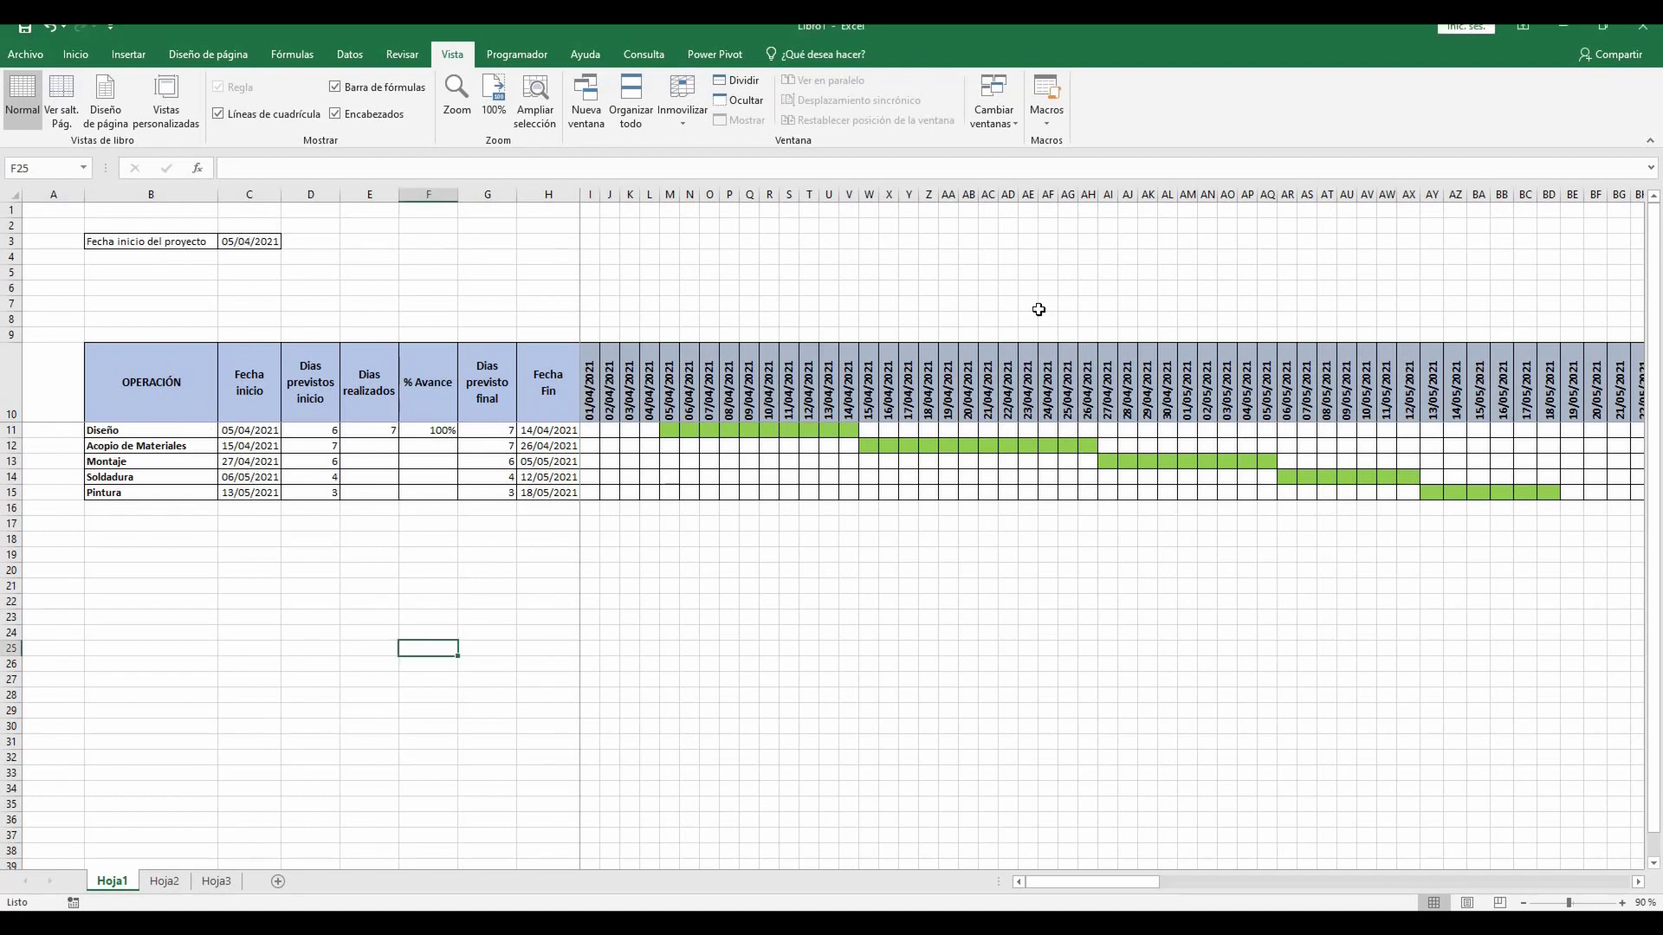
{"action": "type", "text": "01/"}
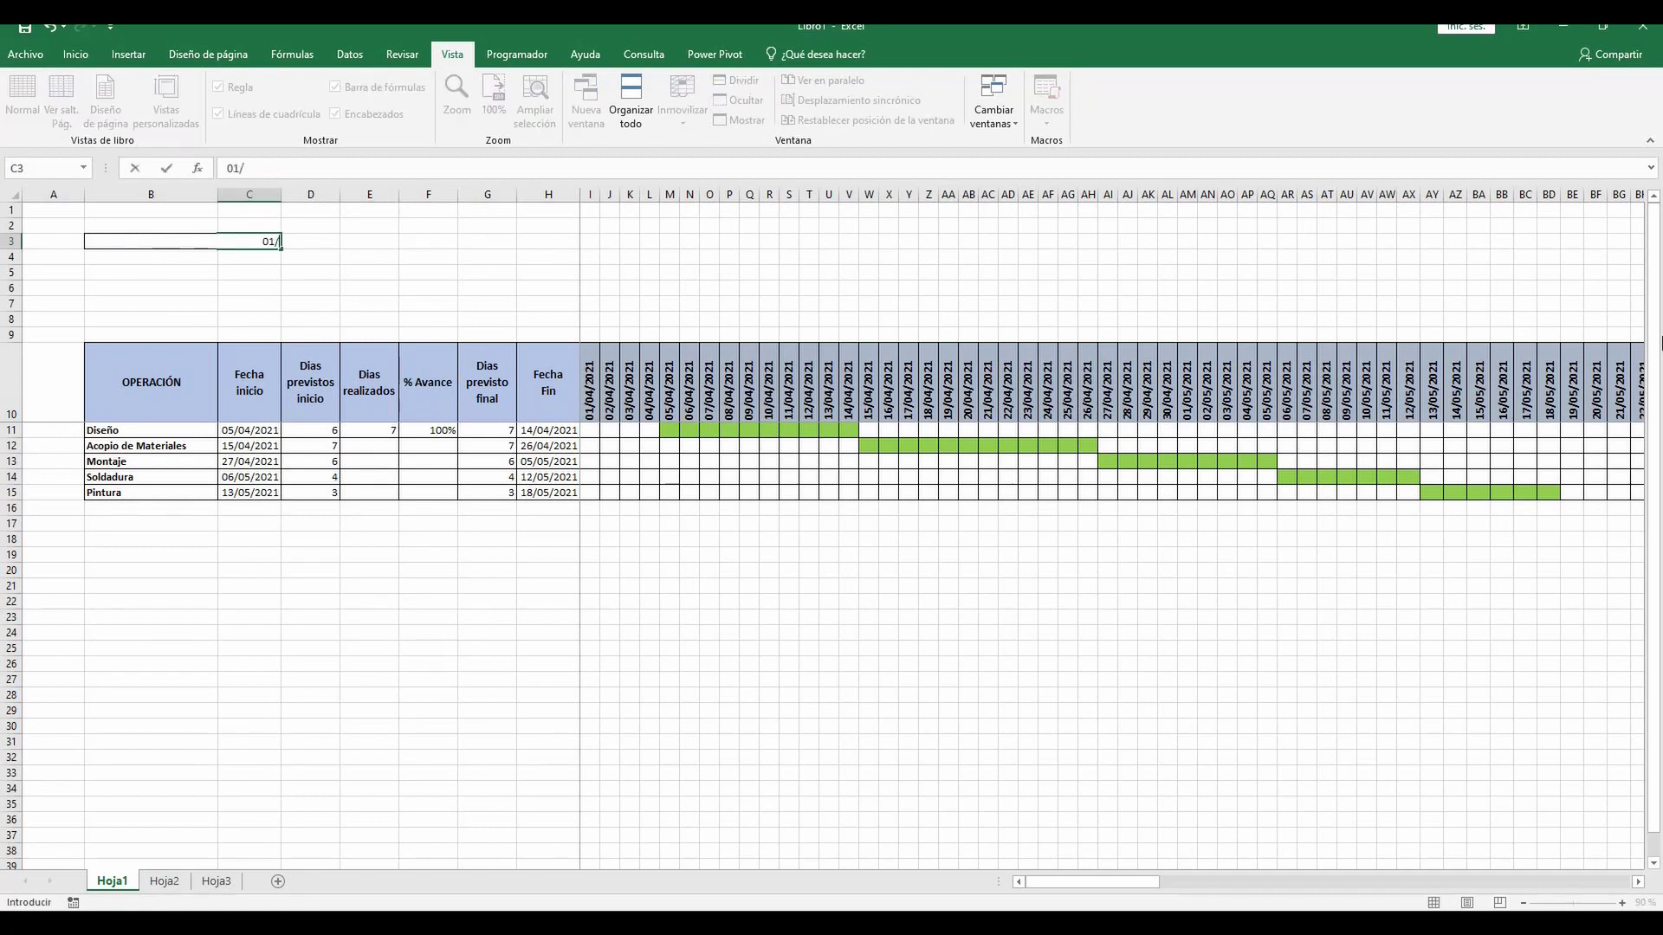
{"action": "type", "text": "04/2021"}
{"action": "key", "text": "Return"}
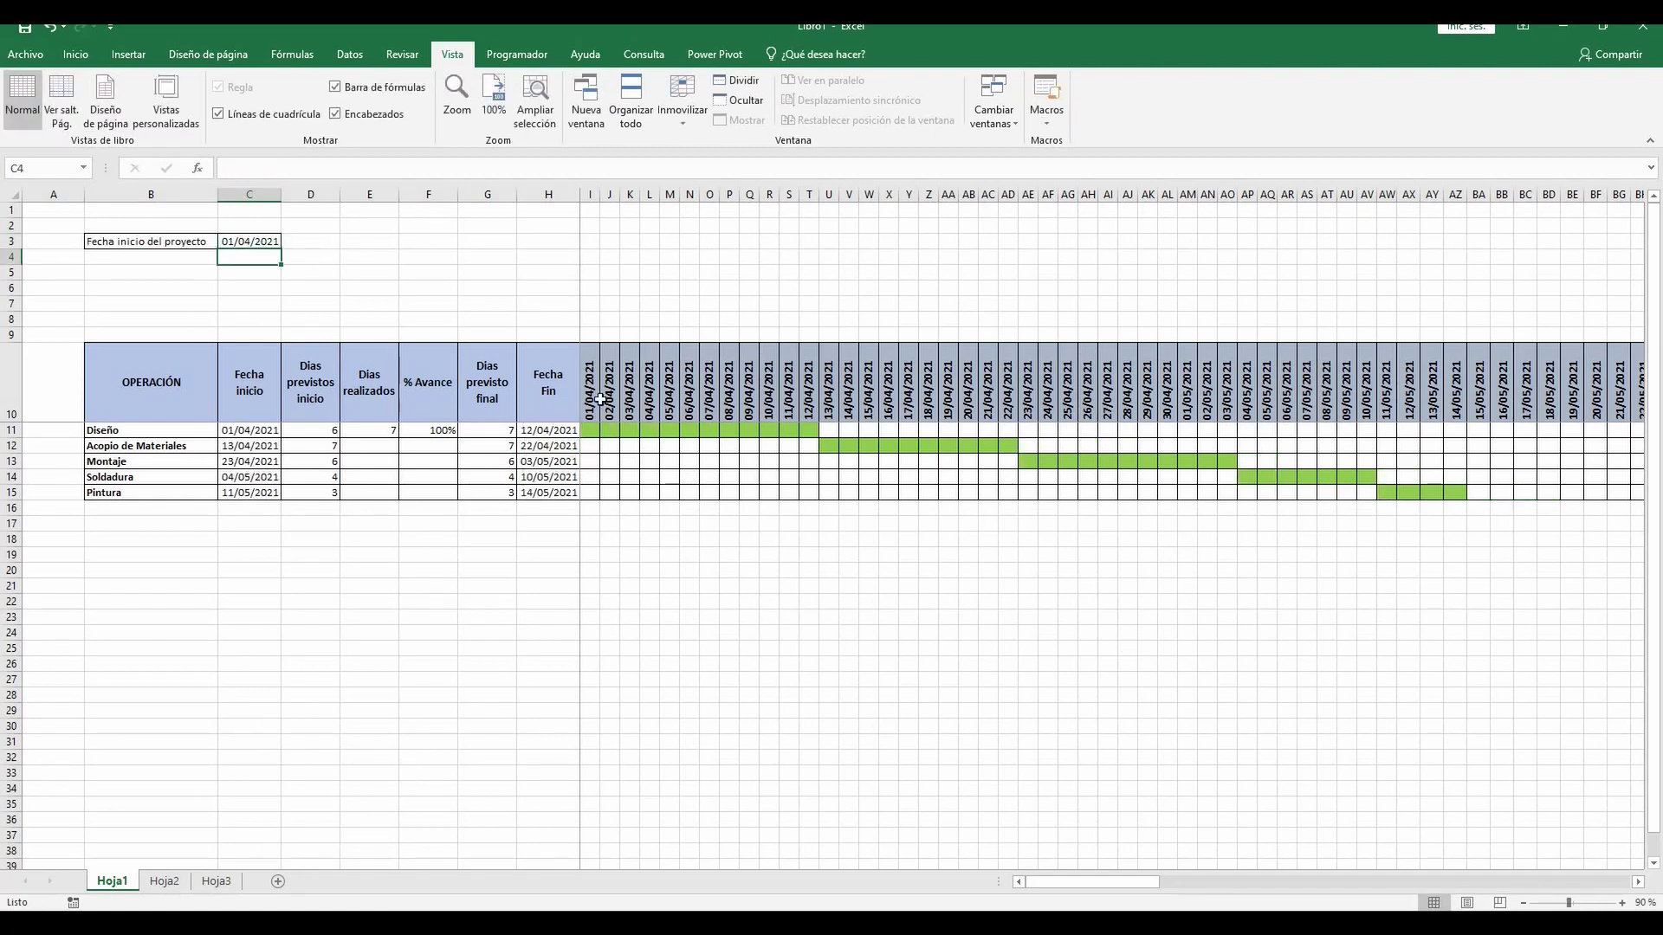
Set Diseño's initially planned days to 8 and clear its completed days and progress percentage
{"action": "left_click", "coordinate": [315, 430]}
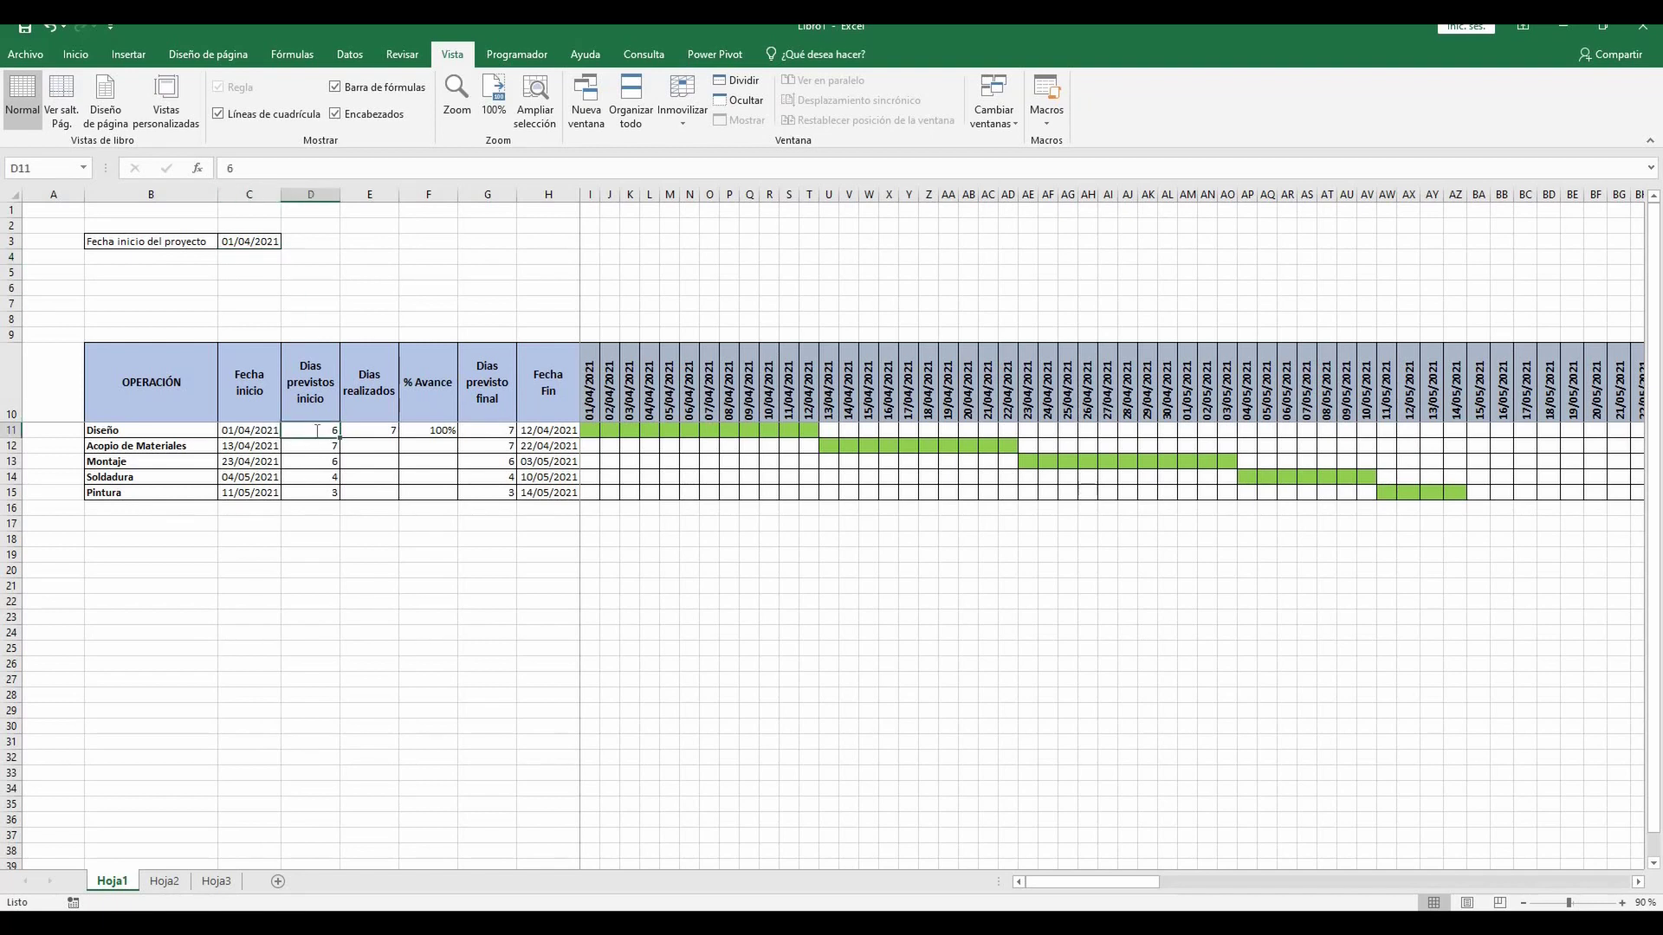
{"action": "type", "text": "8"}
{"action": "key", "text": "Return"}
{"action": "left_click_drag", "start_coordinate": [373, 431], "coordinate": [439, 432]}
{"action": "key", "text": "Delete"}
{"action": "left_click", "coordinate": [424, 538]}
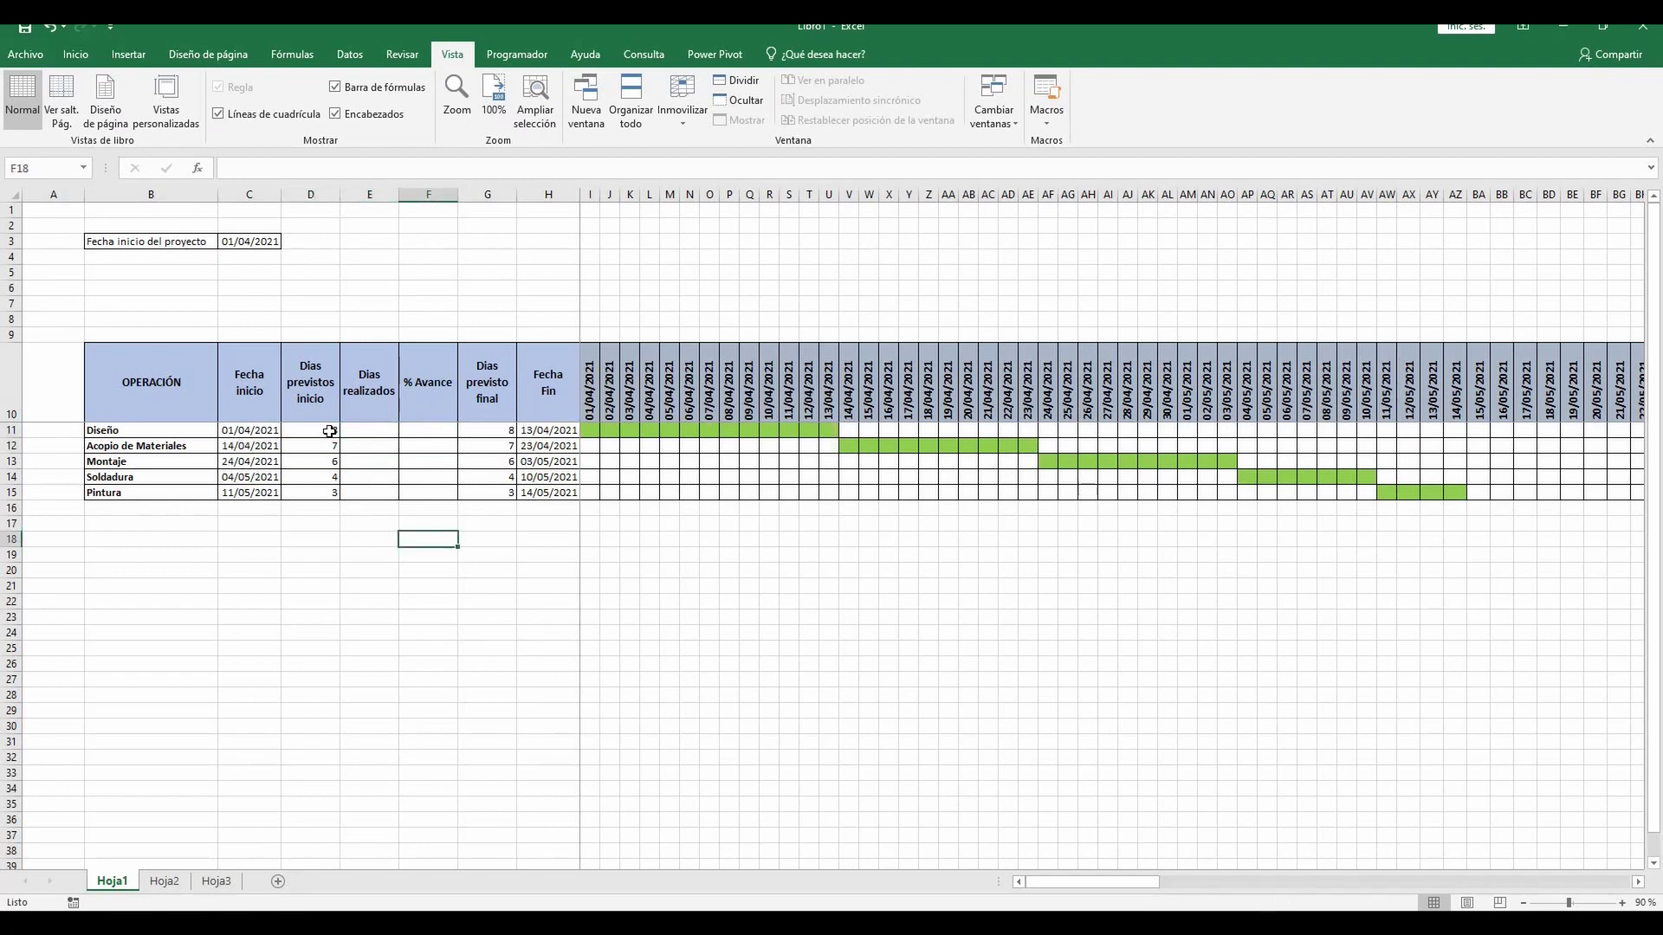
Try 9 and 10 as Diseño's initially planned days to test how the Gantt bars respond
{"action": "left_click", "coordinate": [329, 431]}
{"action": "type", "text": "9"}
{"action": "left_click", "coordinate": [424, 555]}
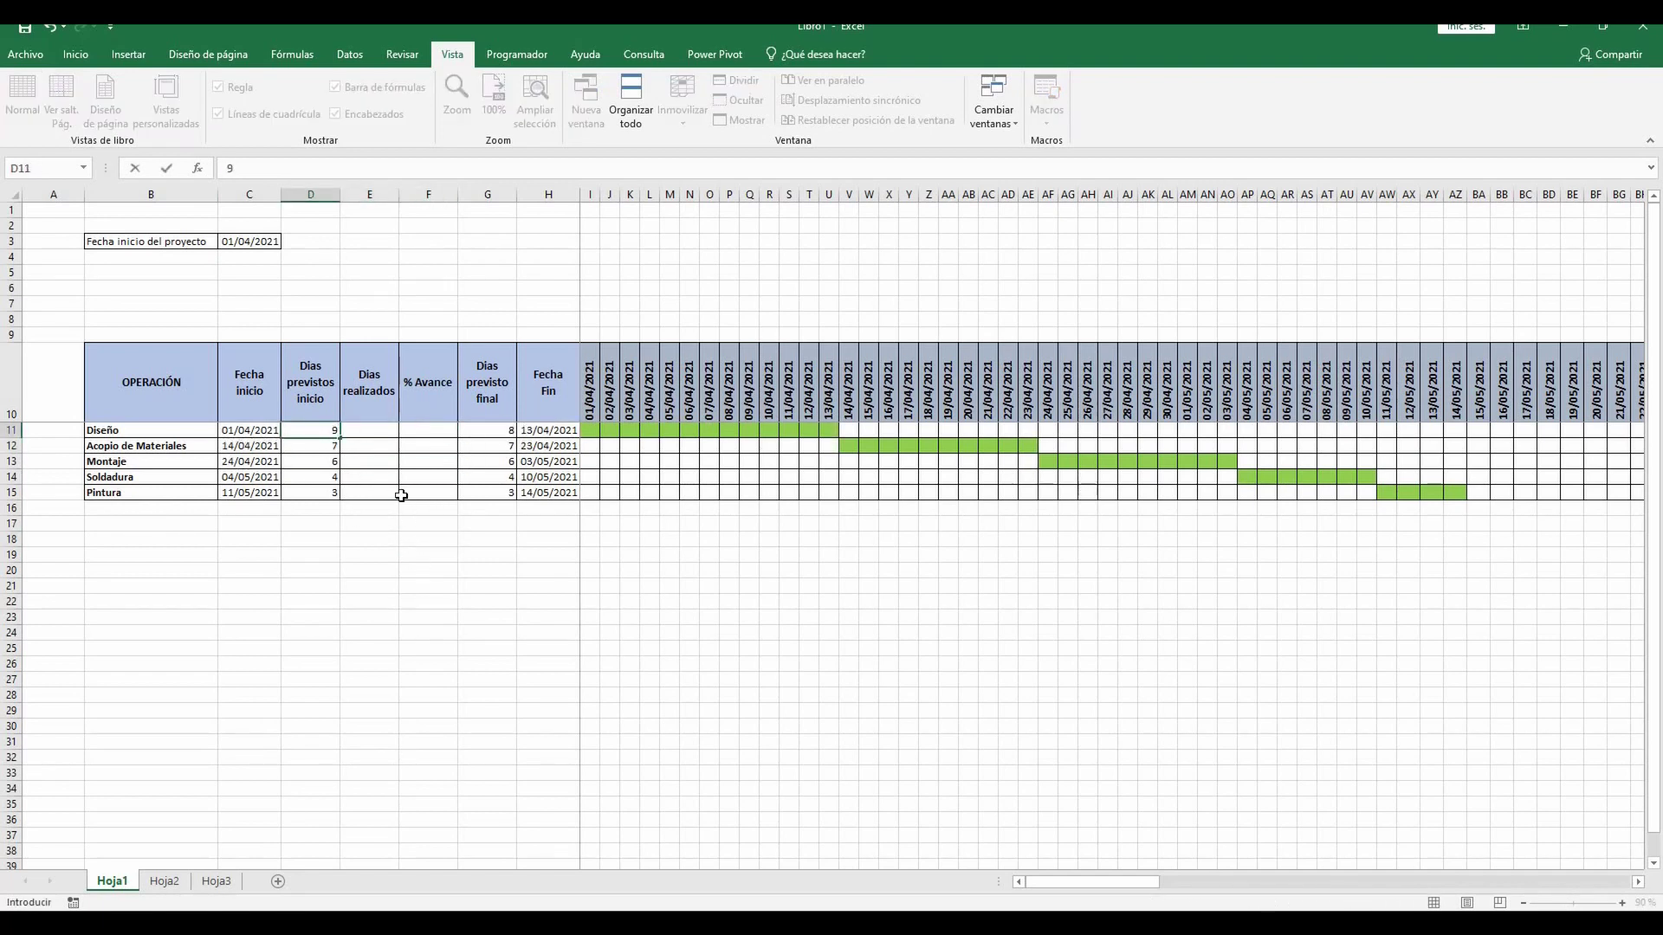
{"action": "left_click", "coordinate": [330, 429]}
{"action": "type", "text": "10"}
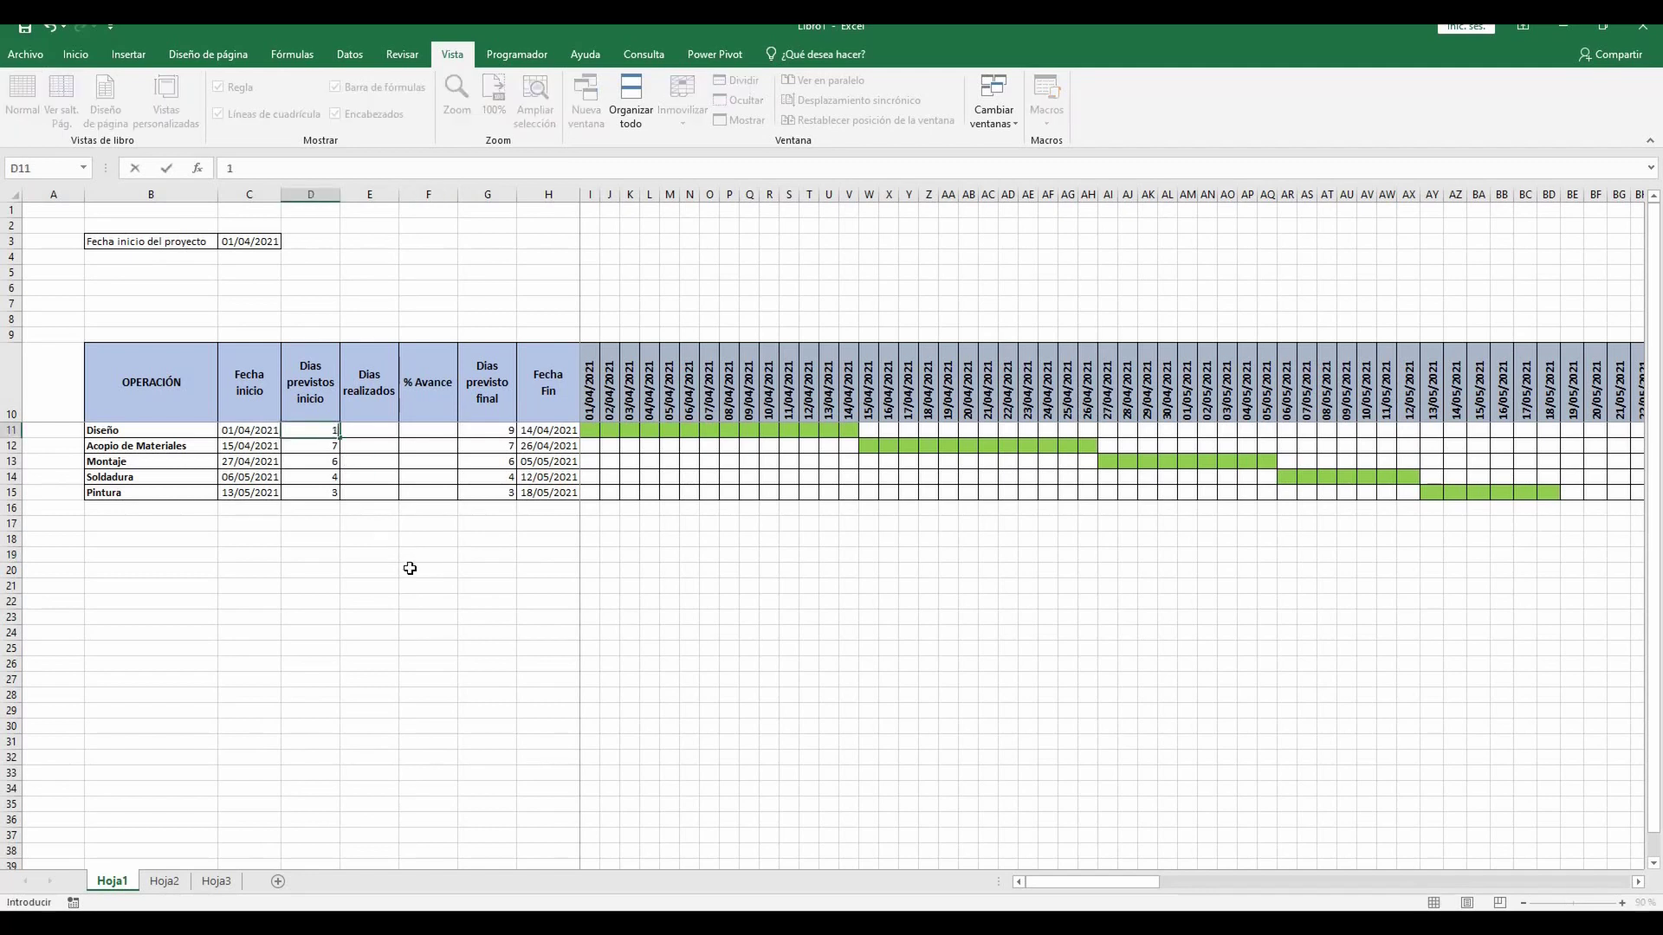
{"action": "left_click", "coordinate": [486, 647]}
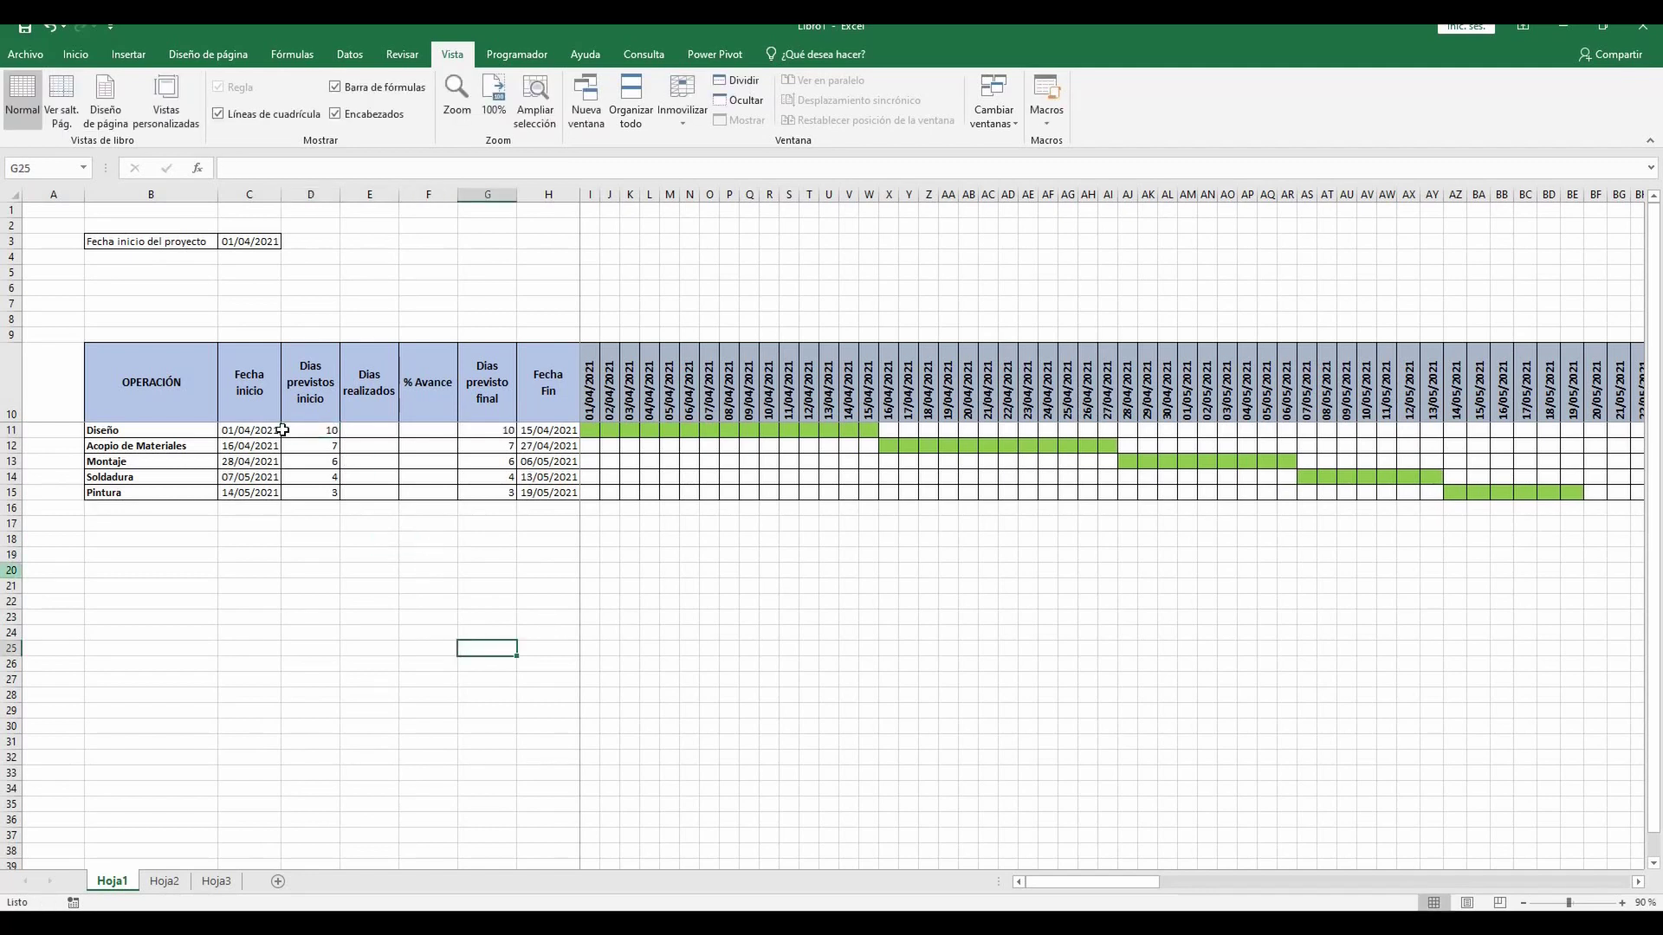
Set Diseño's initially planned days to 5
{"action": "left_click", "coordinate": [304, 431]}
{"action": "type", "text": "5"}
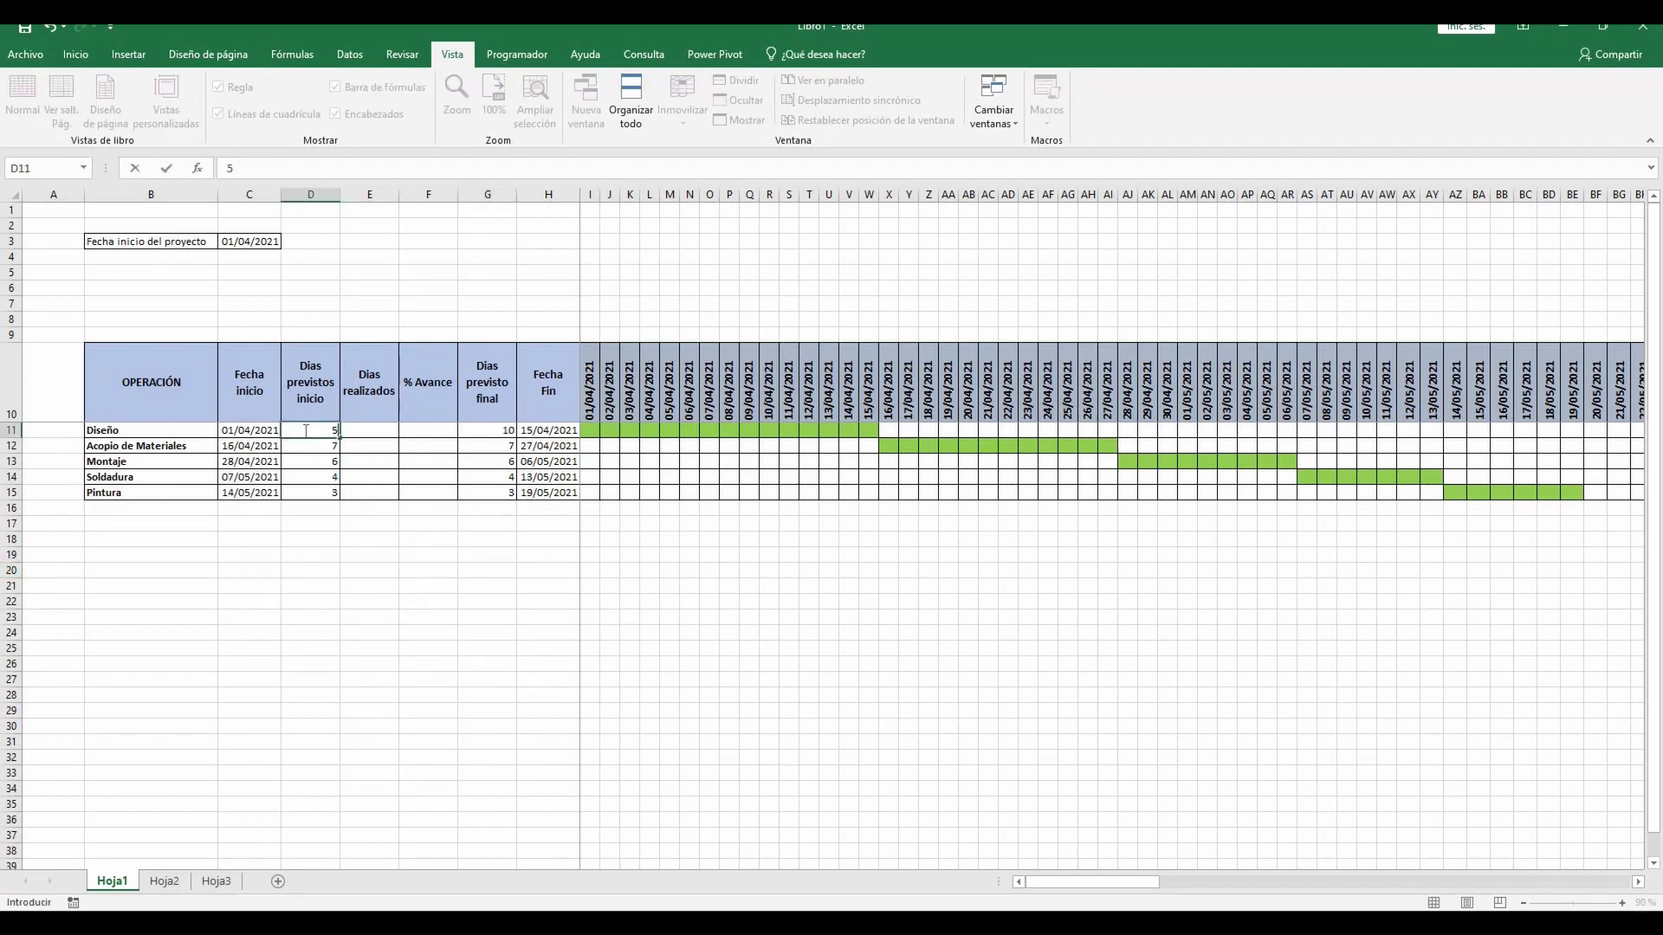
{"action": "key", "text": "Return"}
Enter 9 completed days and 100% progress for the Diseño operation
{"action": "left_click", "coordinate": [375, 428]}
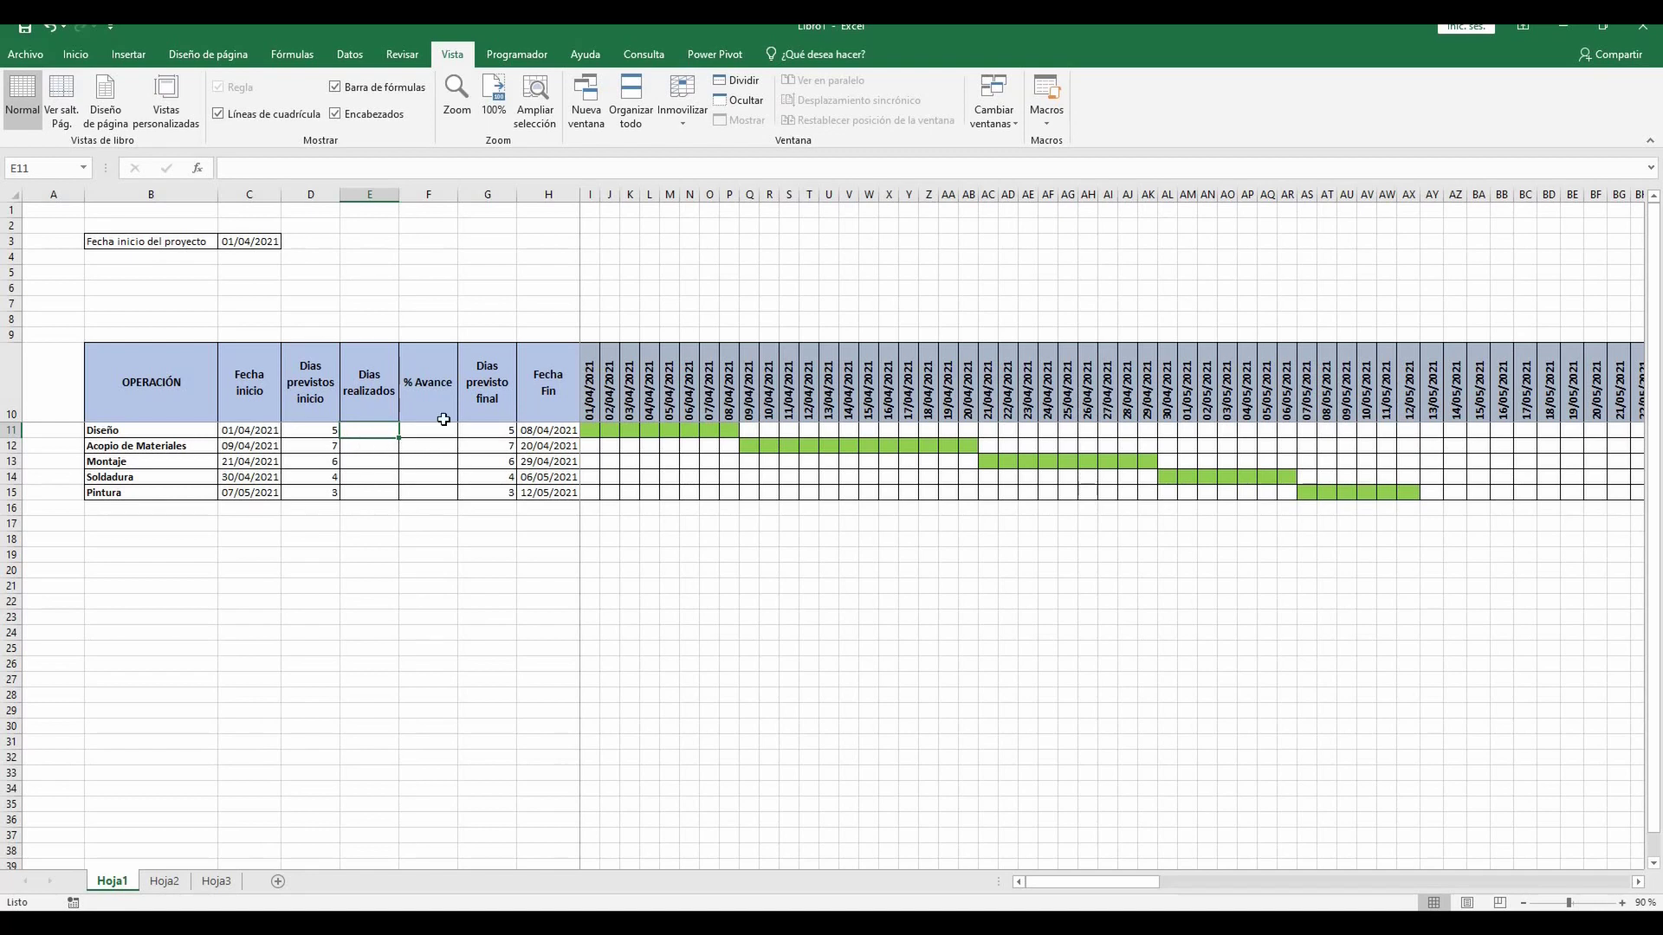
{"action": "type", "text": "9"}
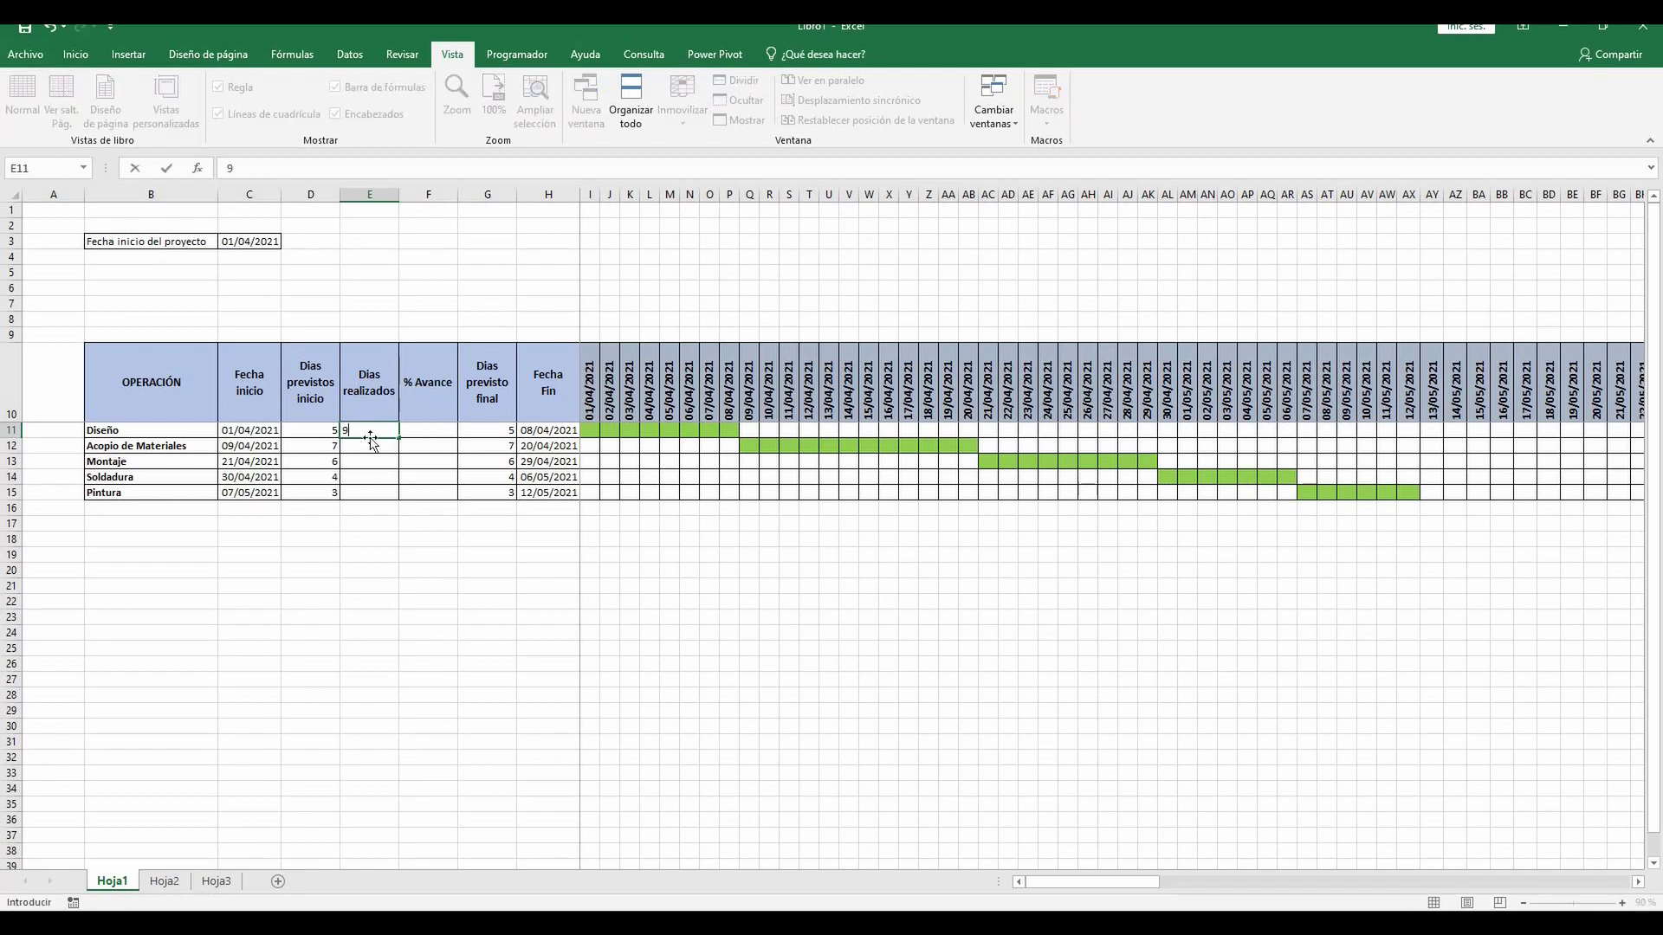
{"action": "left_click", "coordinate": [375, 524]}
{"action": "left_click", "coordinate": [430, 435]}
{"action": "type", "text": "100%"}
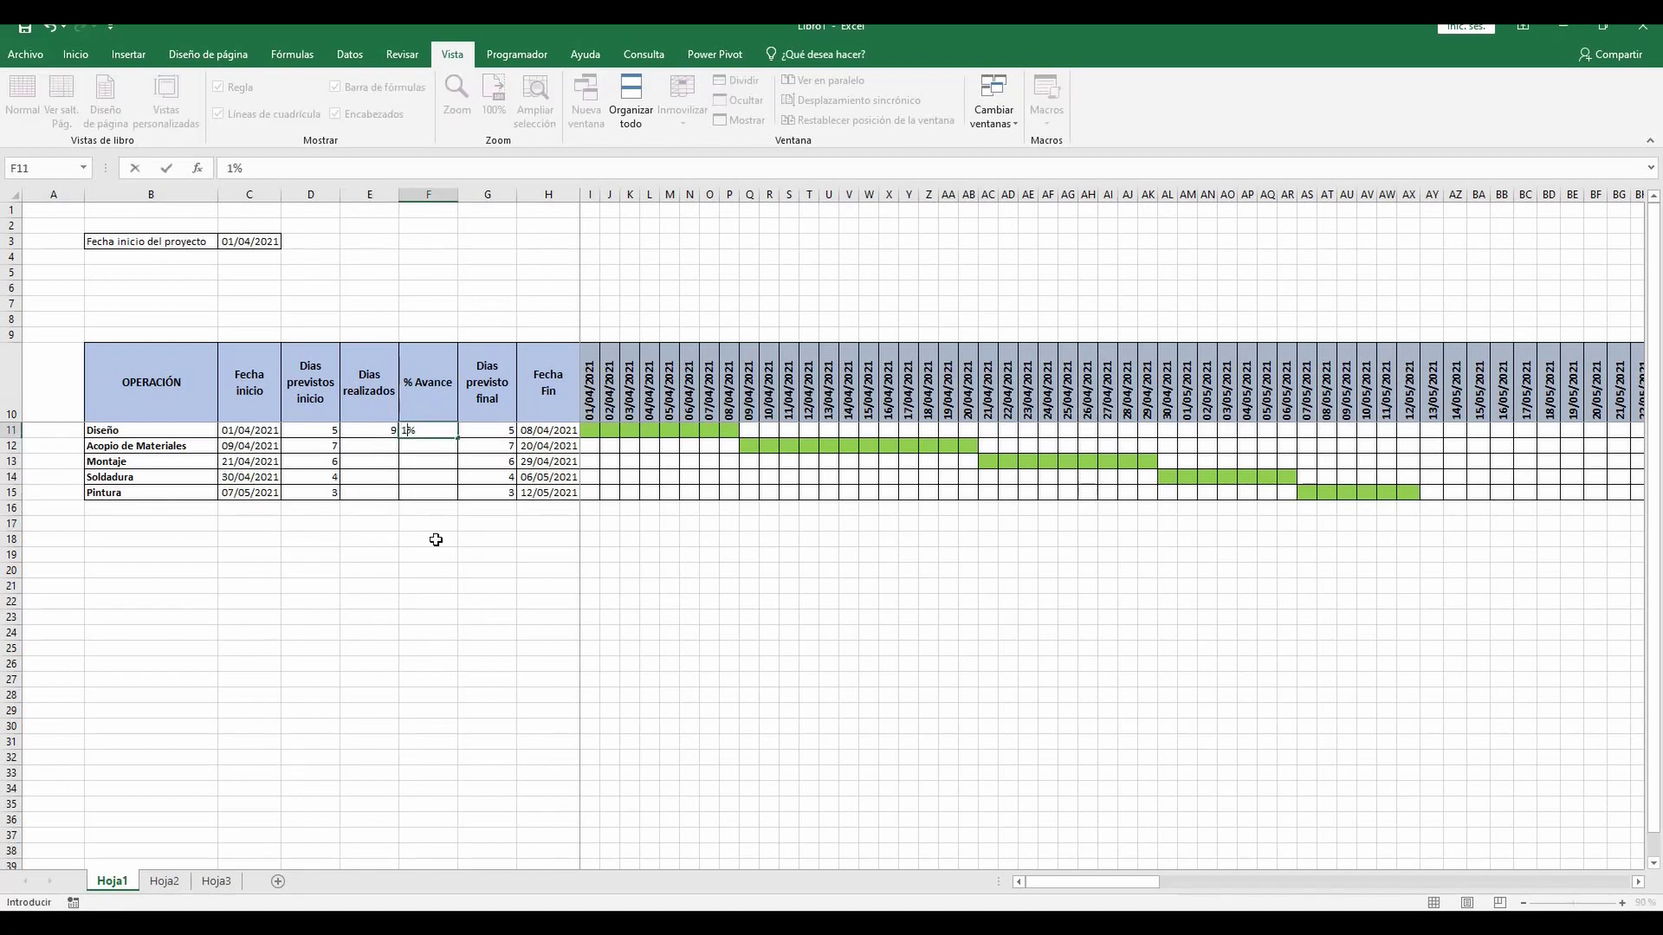
{"action": "left_click", "coordinate": [487, 633]}
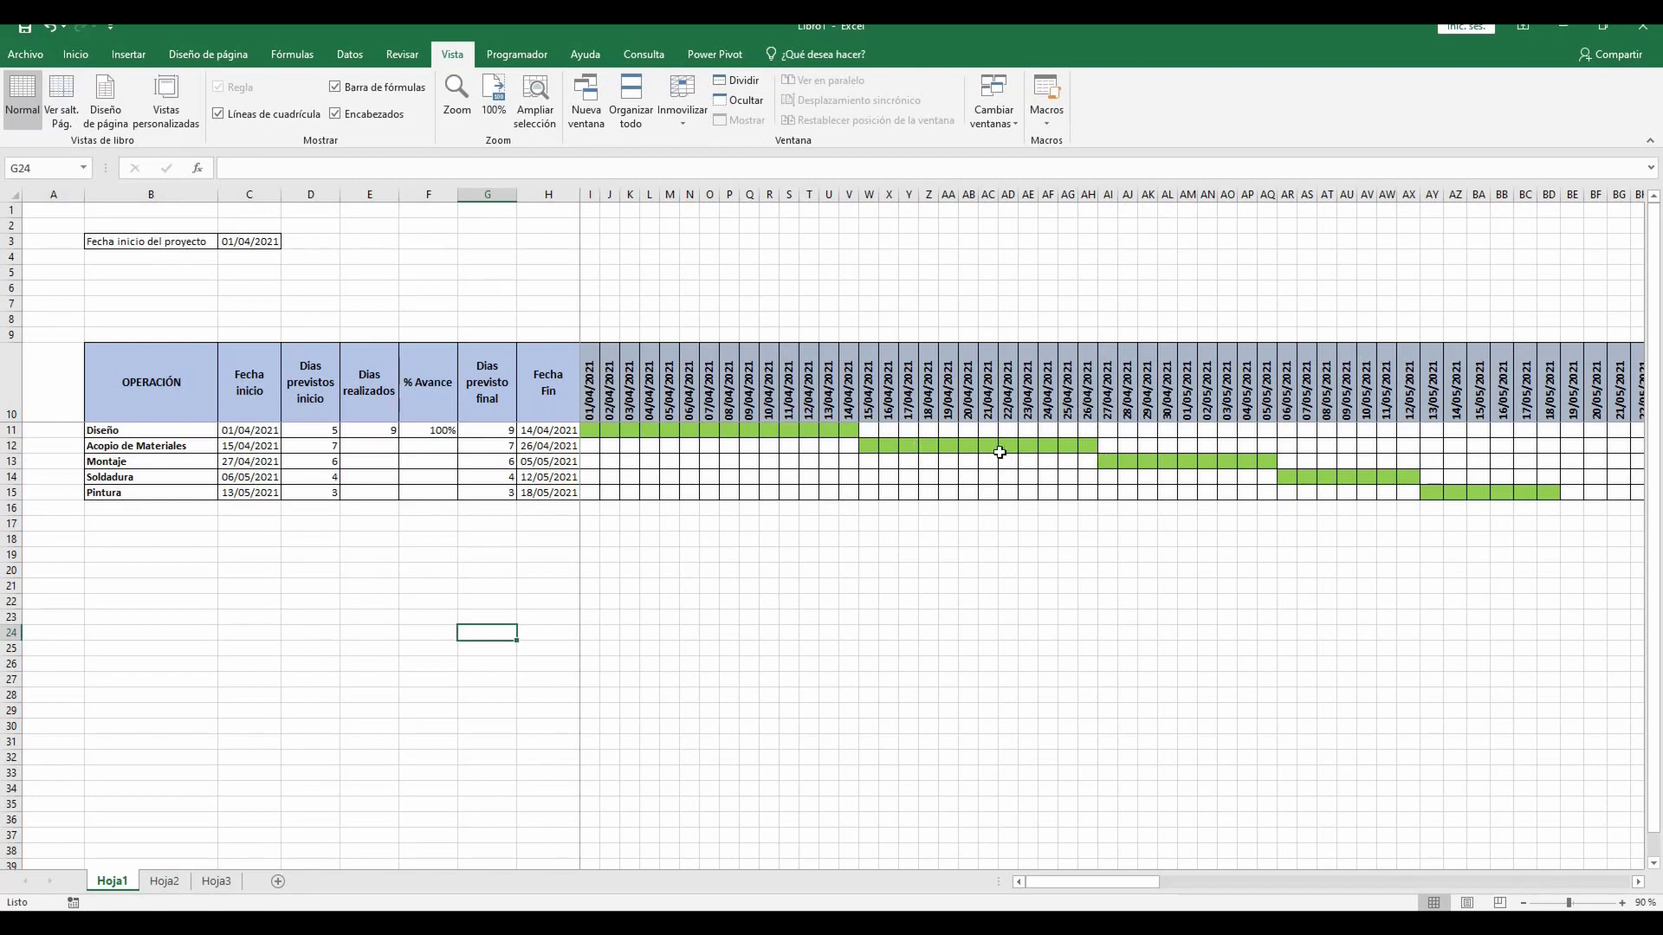
Enter 6 completed days and 80% progress for Acopio de Materiales
{"action": "left_click", "coordinate": [362, 445]}
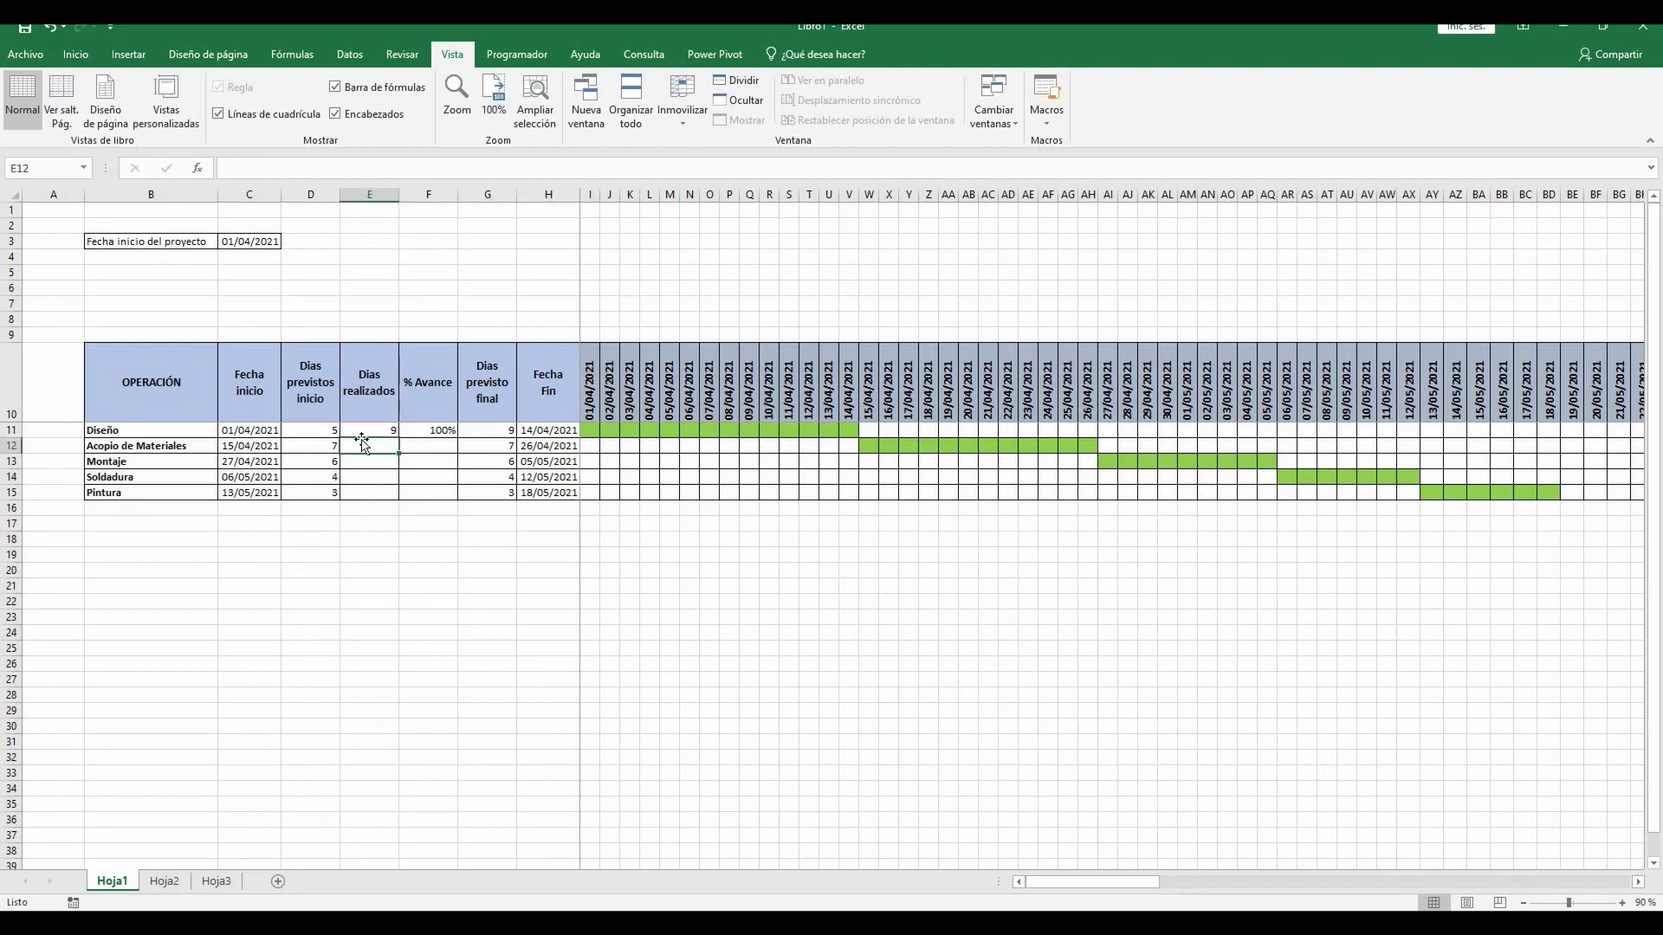
{"action": "type", "text": "6"}
{"action": "key", "text": "Tab"}
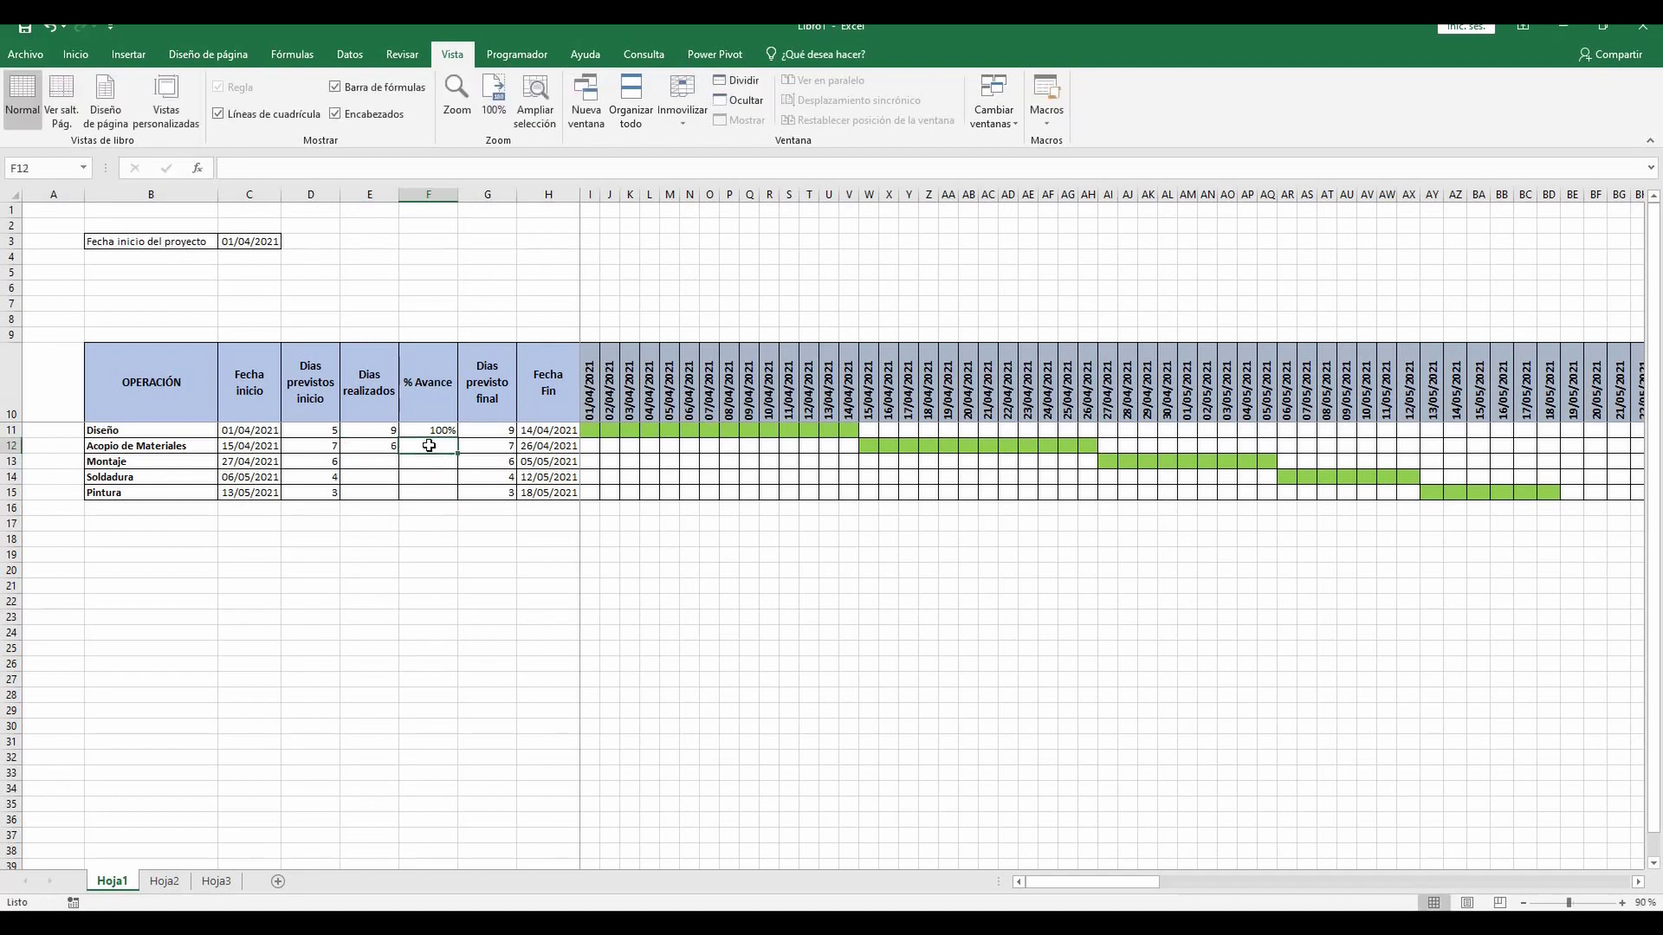
{"action": "type", "text": "80%"}
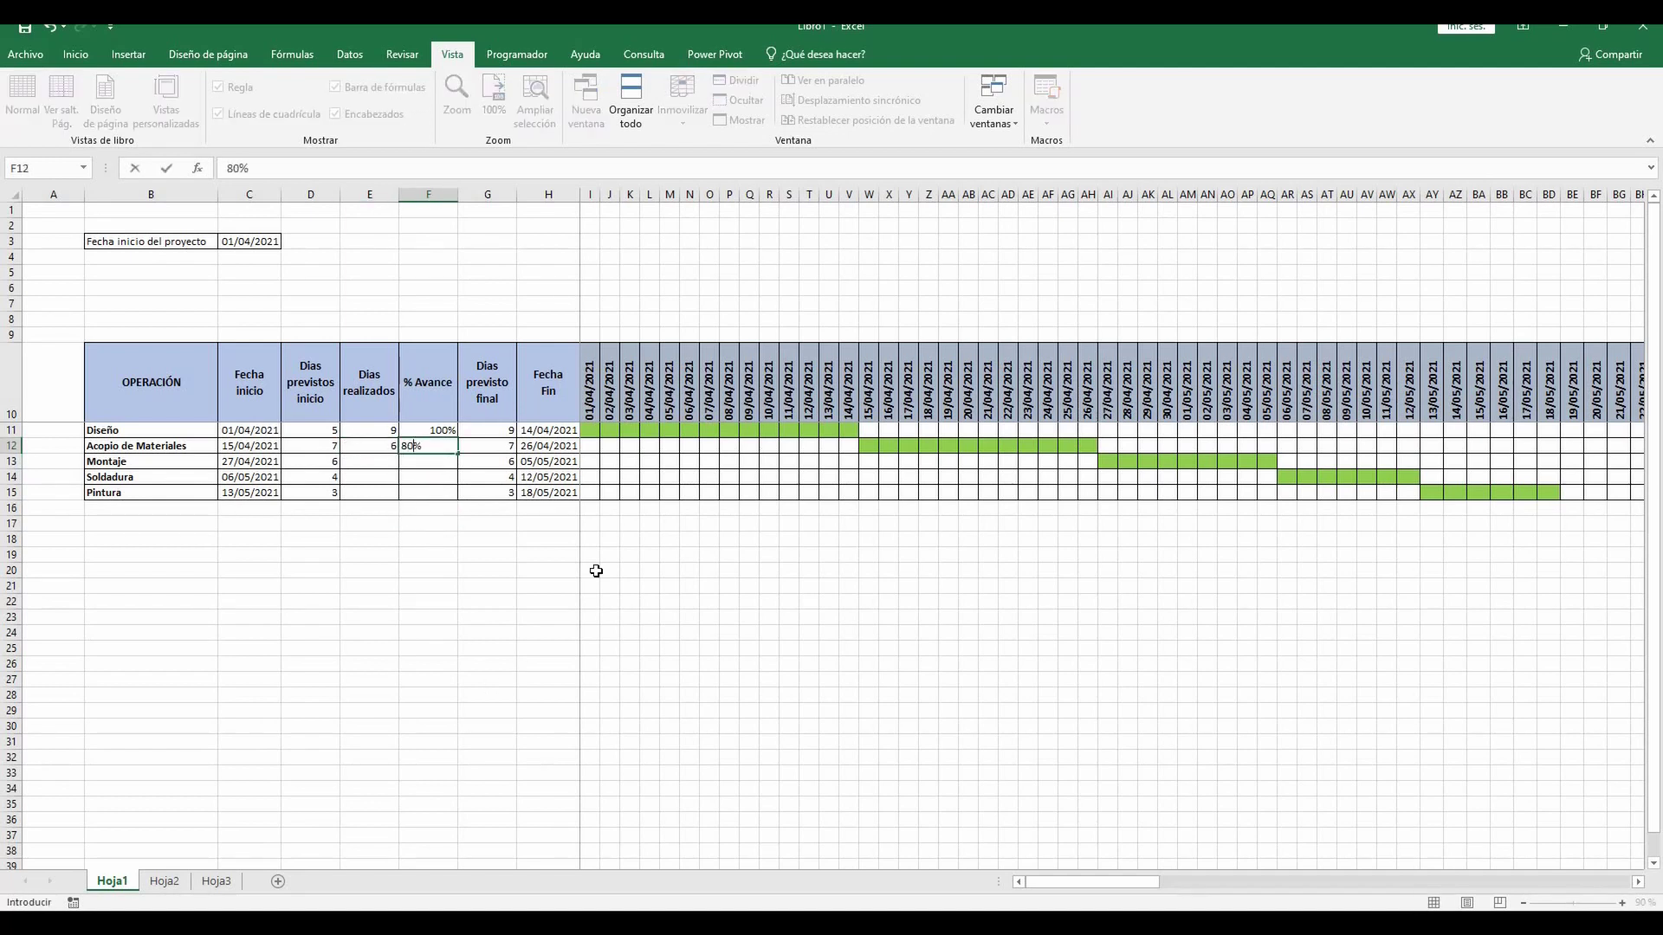
{"action": "left_click", "coordinate": [487, 679]}
Change the progress of Acopio de Materiales to 70%
{"action": "left_click", "coordinate": [437, 443]}
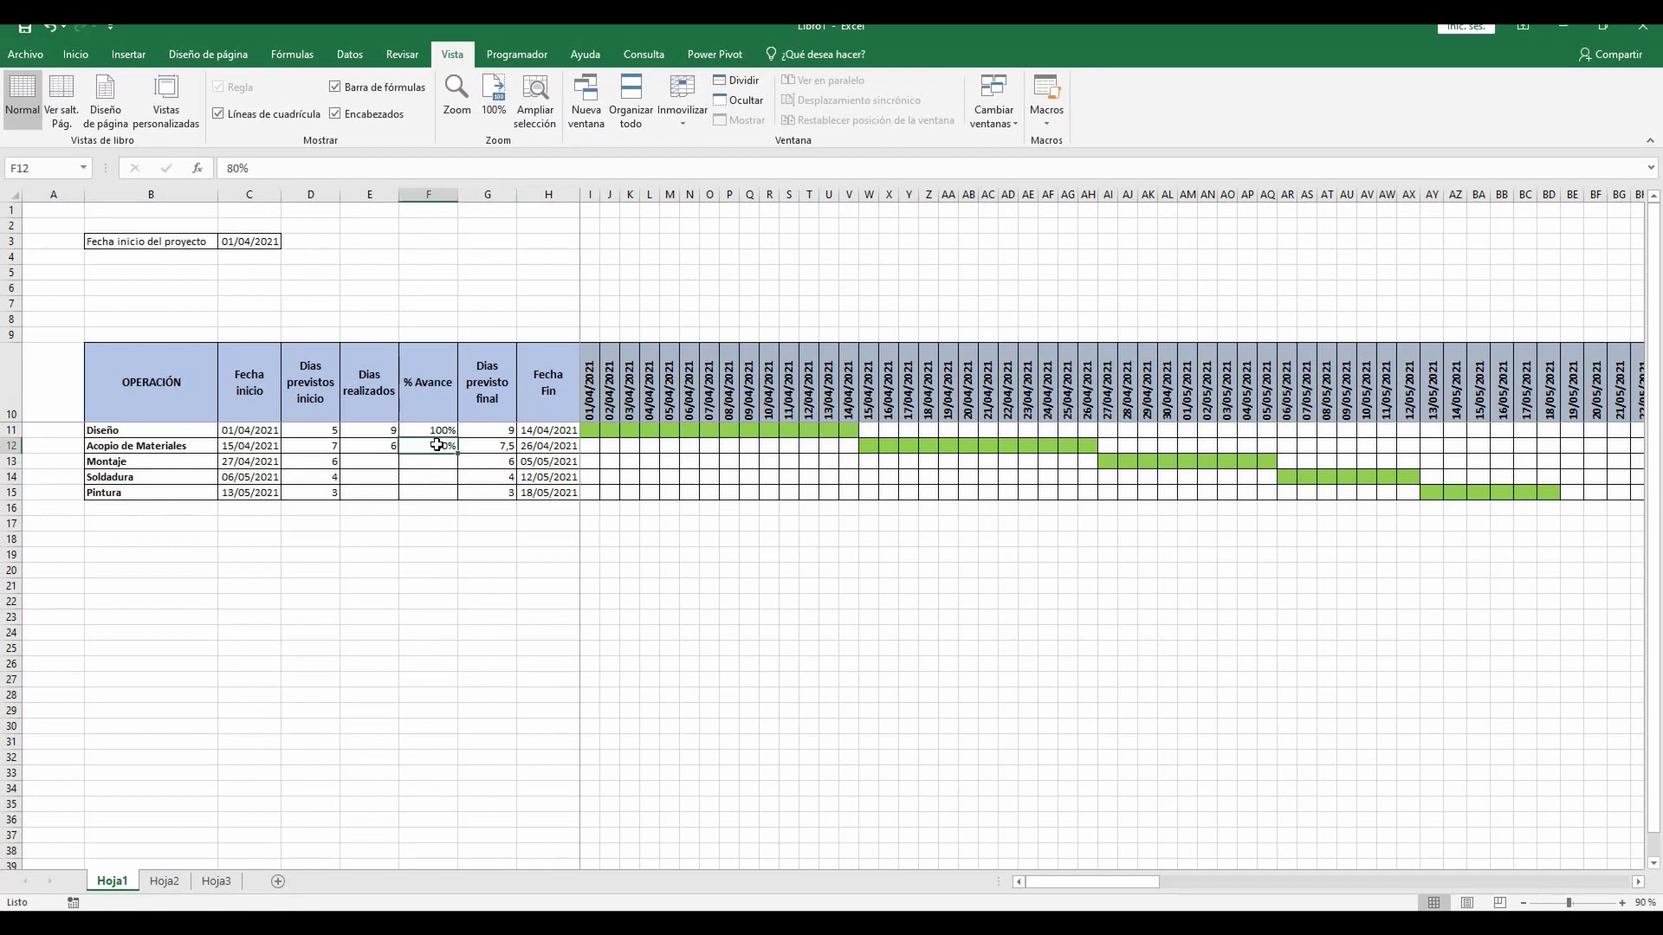
{"action": "type", "text": "70%"}
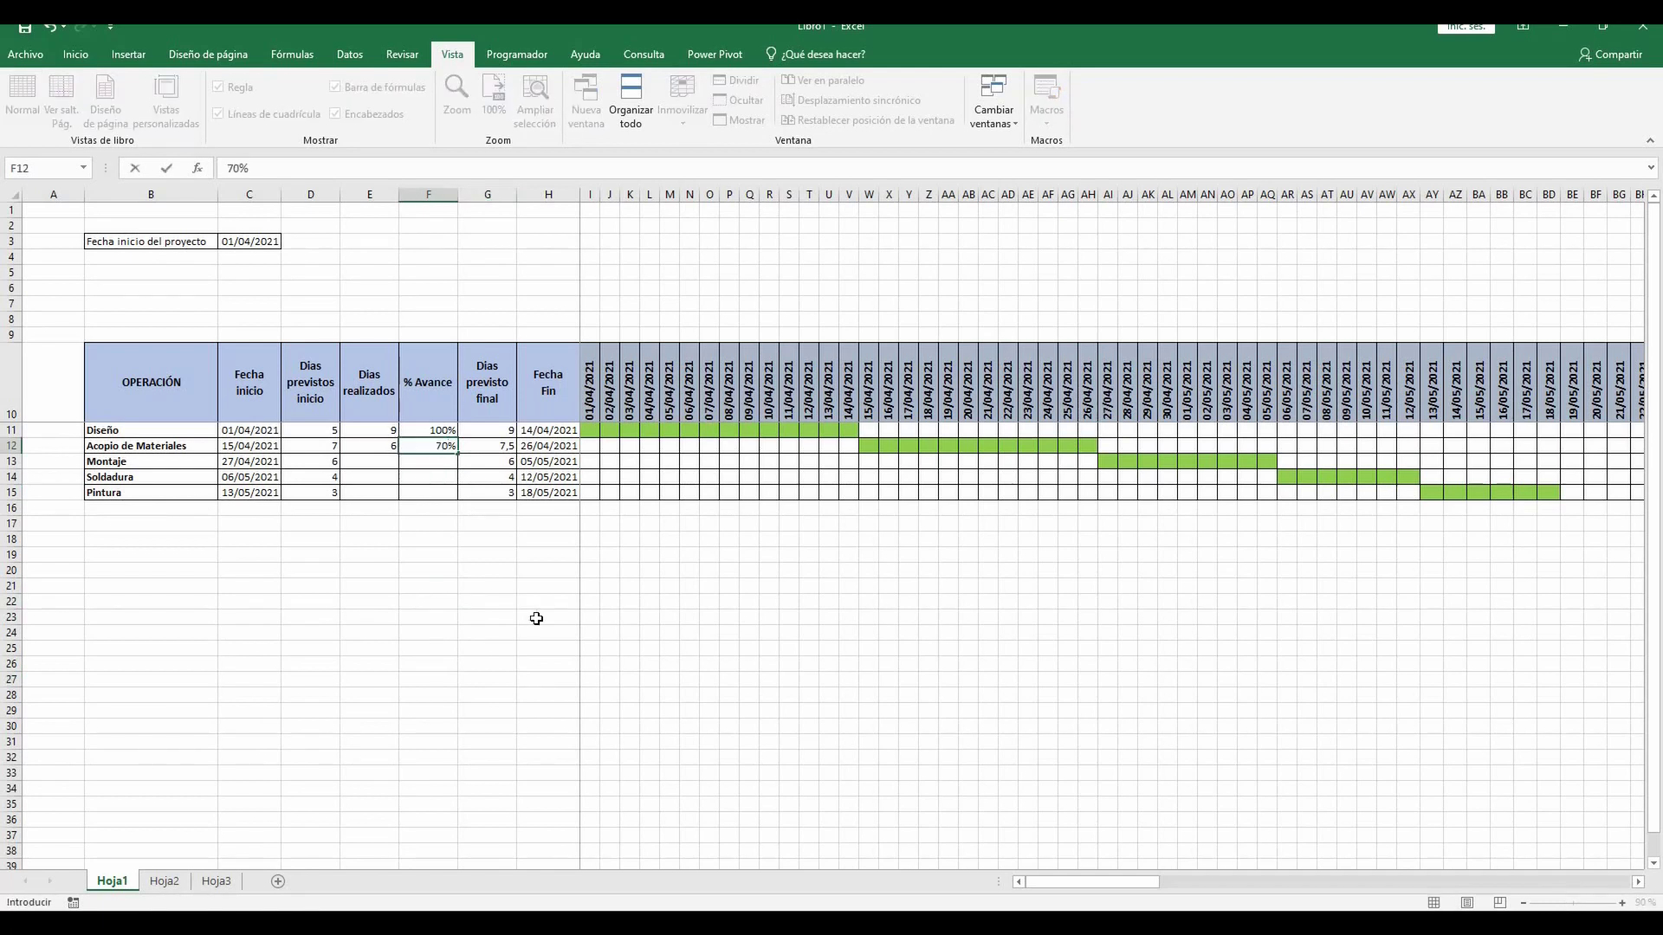
{"action": "left_click", "coordinate": [539, 618]}
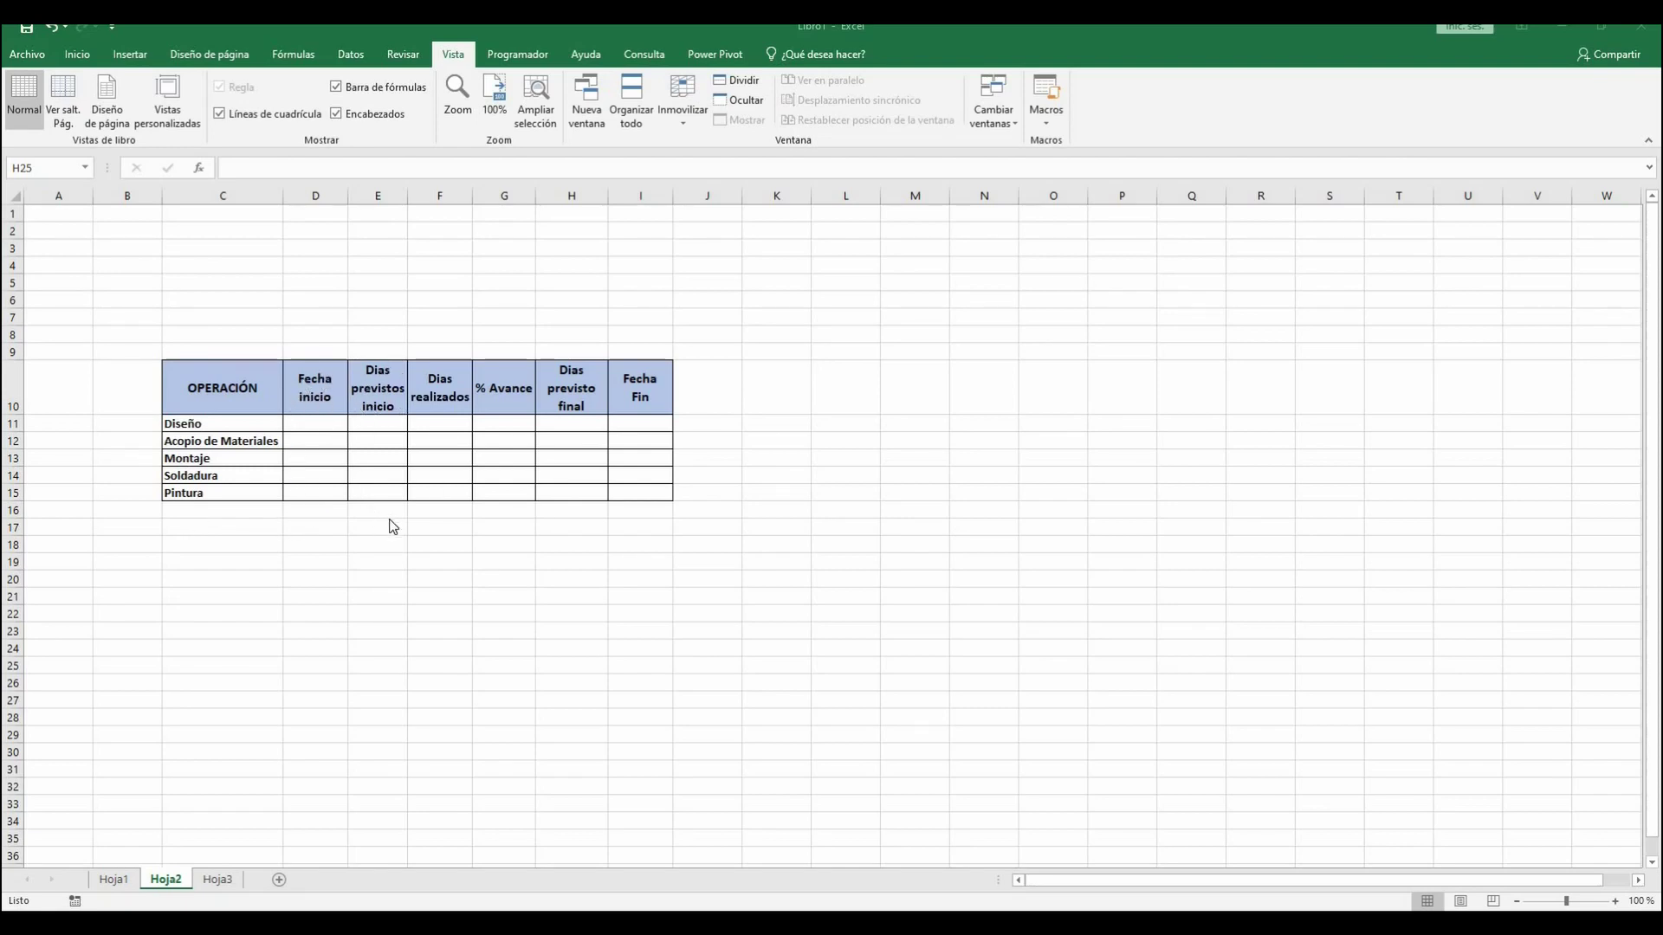
{"action": "left_click", "coordinate": [385, 405]}
{"action": "double_click", "coordinate": [385, 405]}
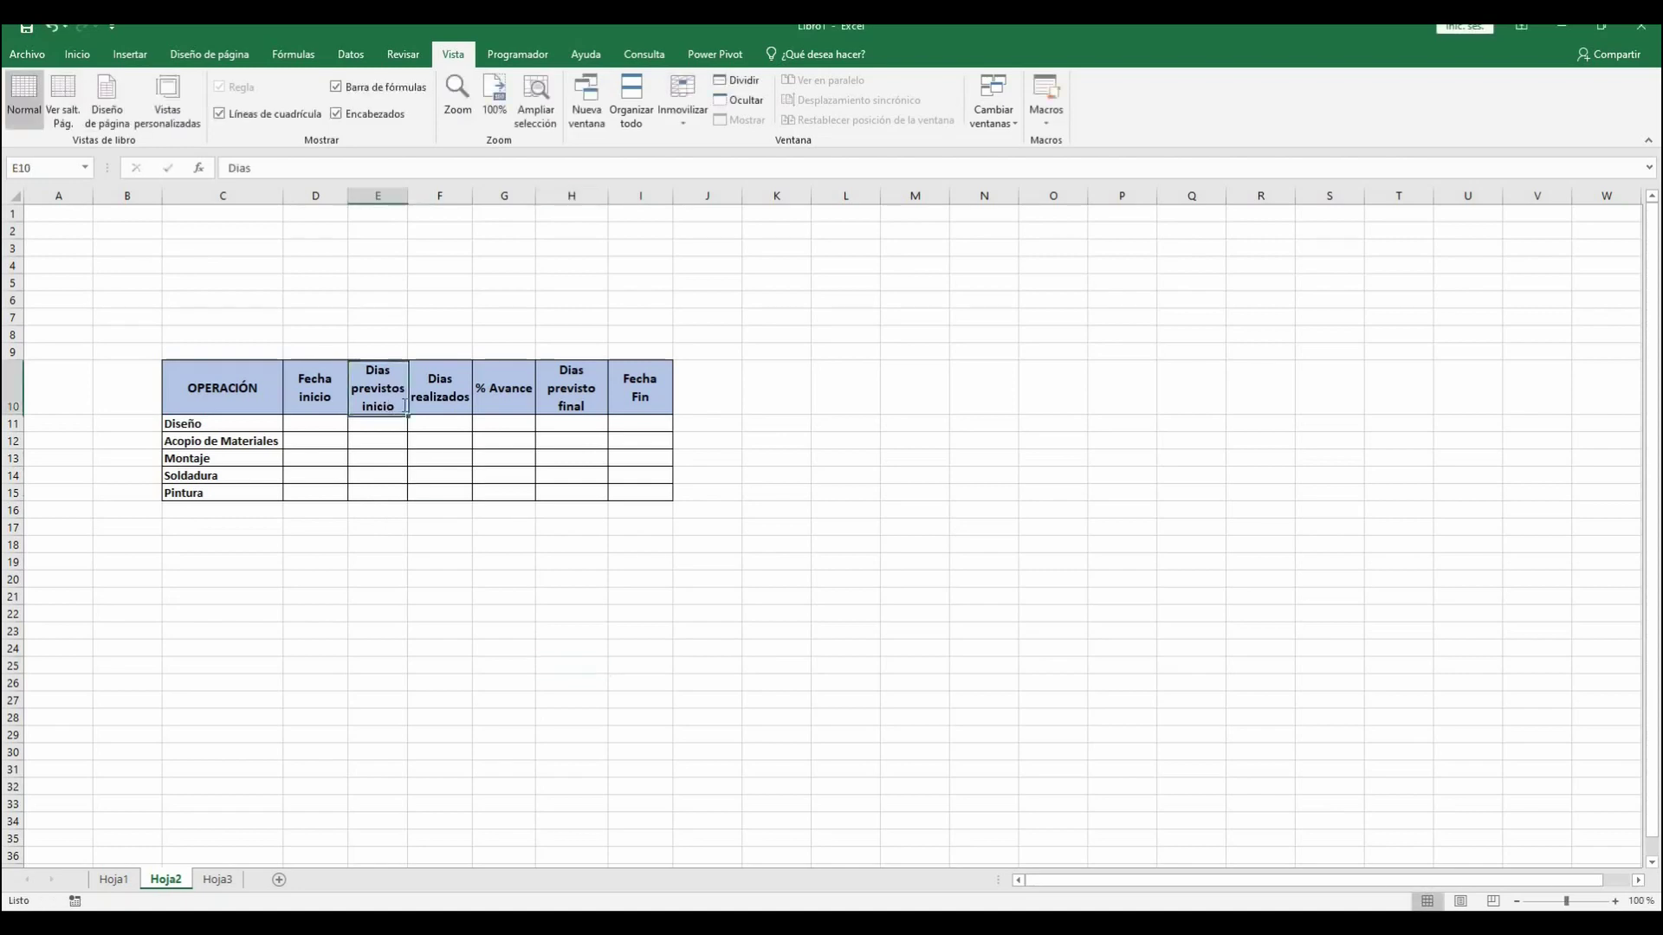
{"action": "left_click", "coordinate": [465, 596]}
{"action": "left_click", "coordinate": [460, 409]}
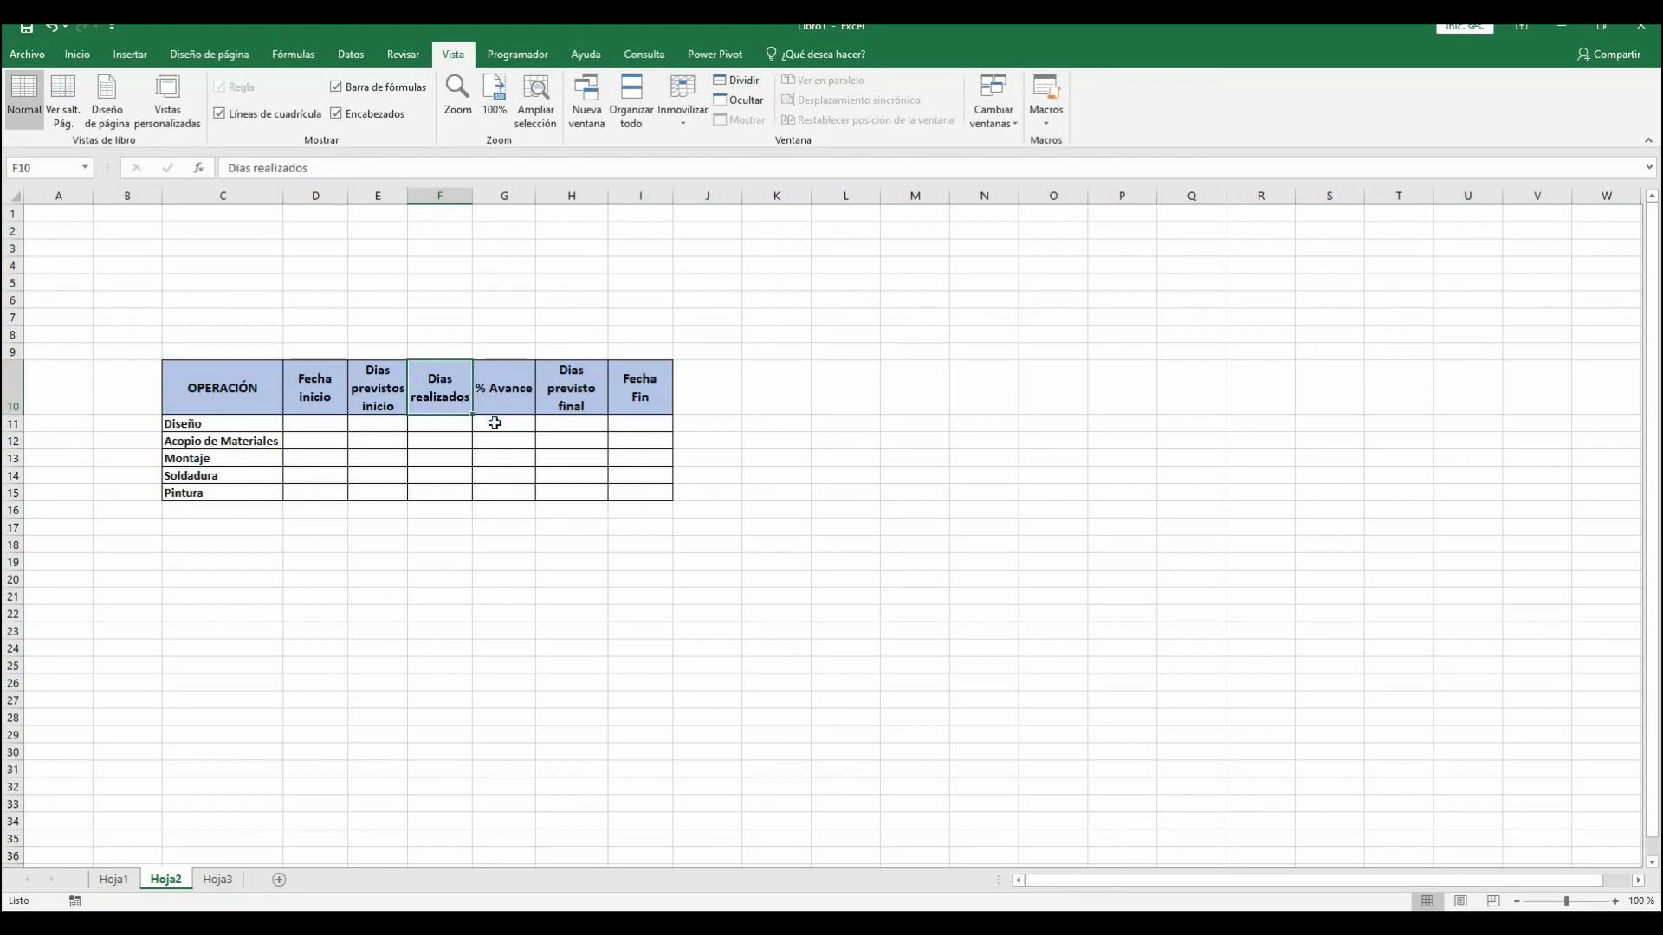
{"action": "left_click", "coordinate": [496, 398]}
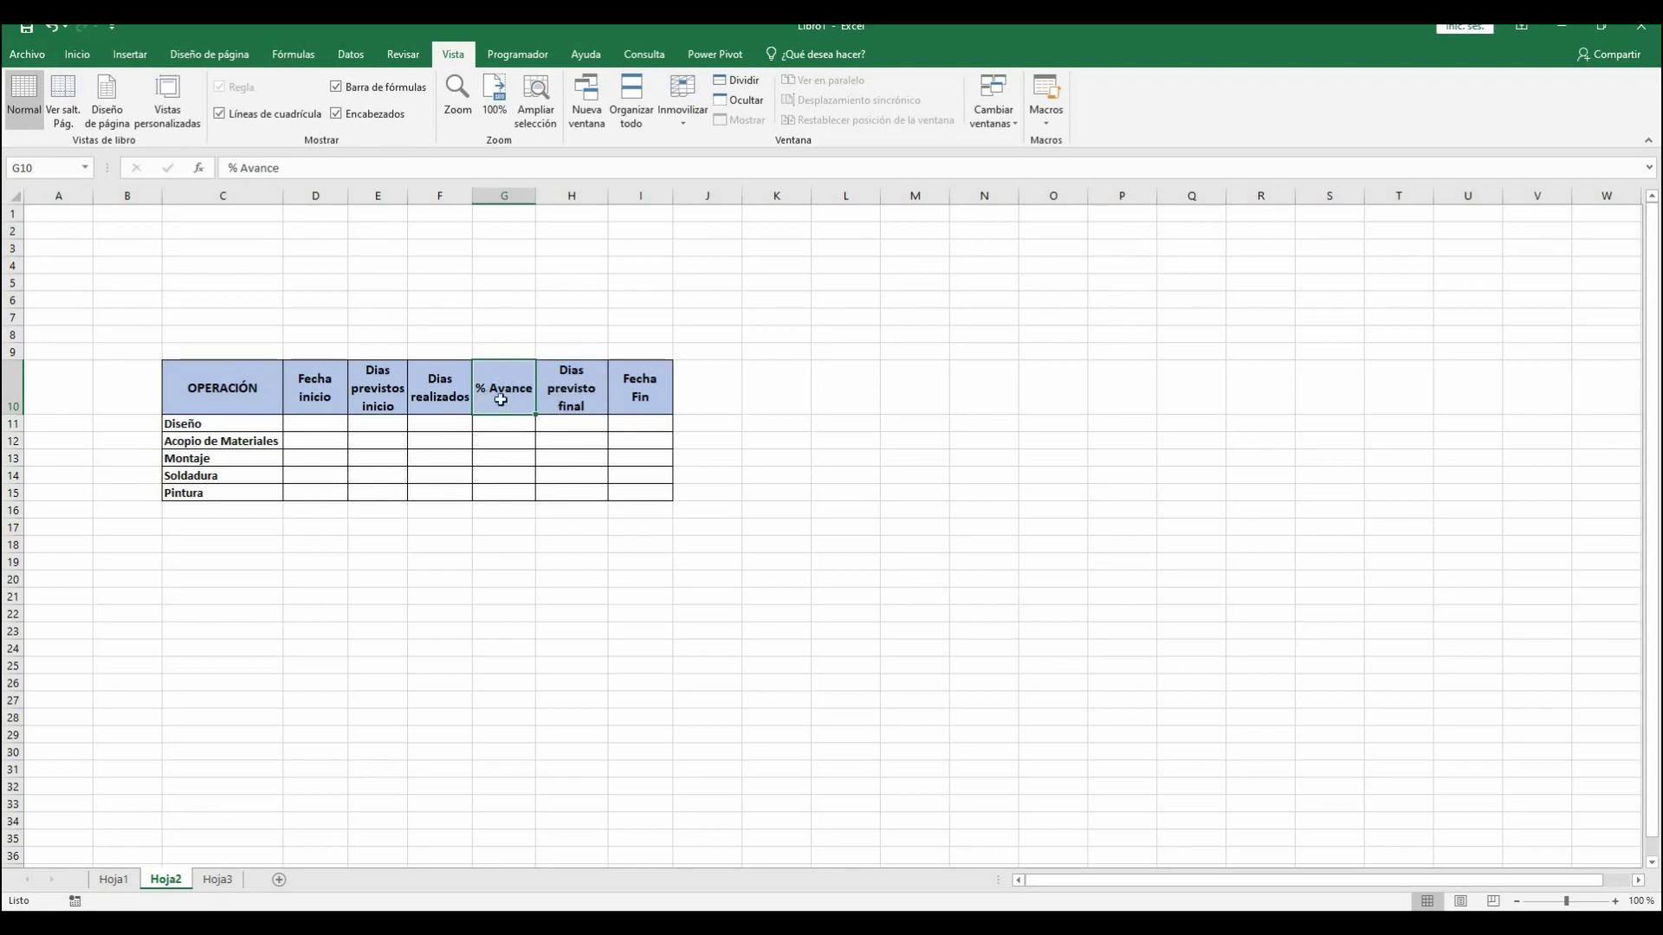
Change the header in H10 of Hoja2 to "Dias previsto Real"
{"action": "left_click", "coordinate": [588, 405]}
{"action": "double_click", "coordinate": [591, 405]}
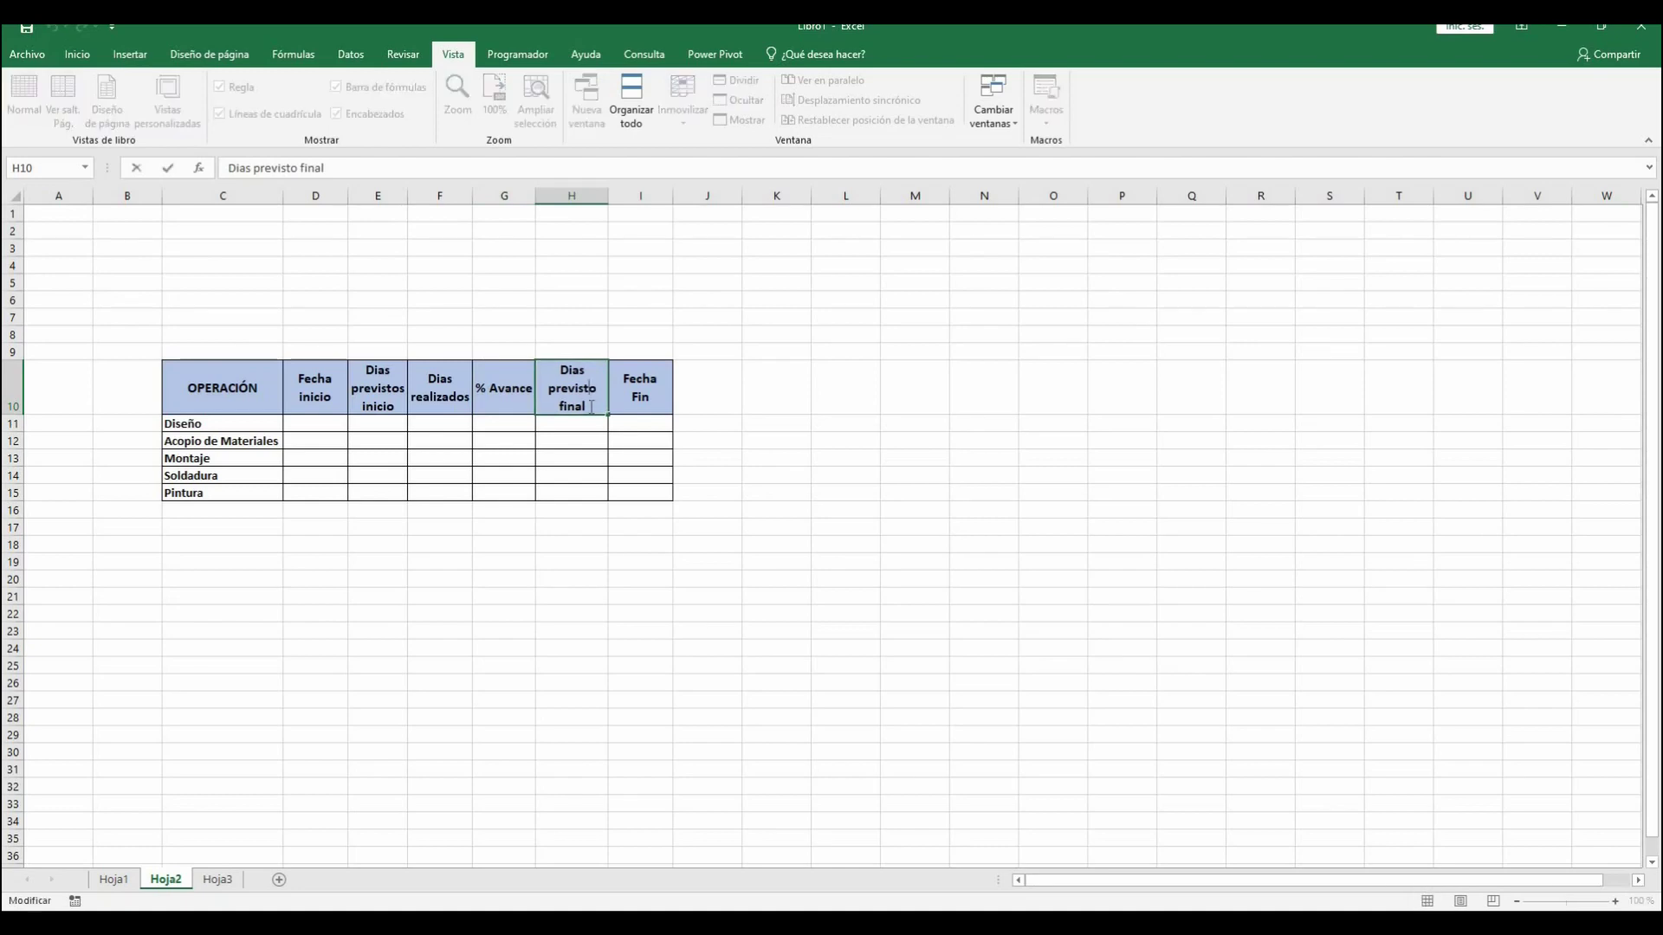
{"action": "key", "text": "Delete"}
{"action": "key", "text": "Delete"}
{"action": "key", "text": "Delete"}
{"action": "key", "text": "Delete"}
{"action": "key", "text": "Delete"}
{"action": "type", "text": "Real"}
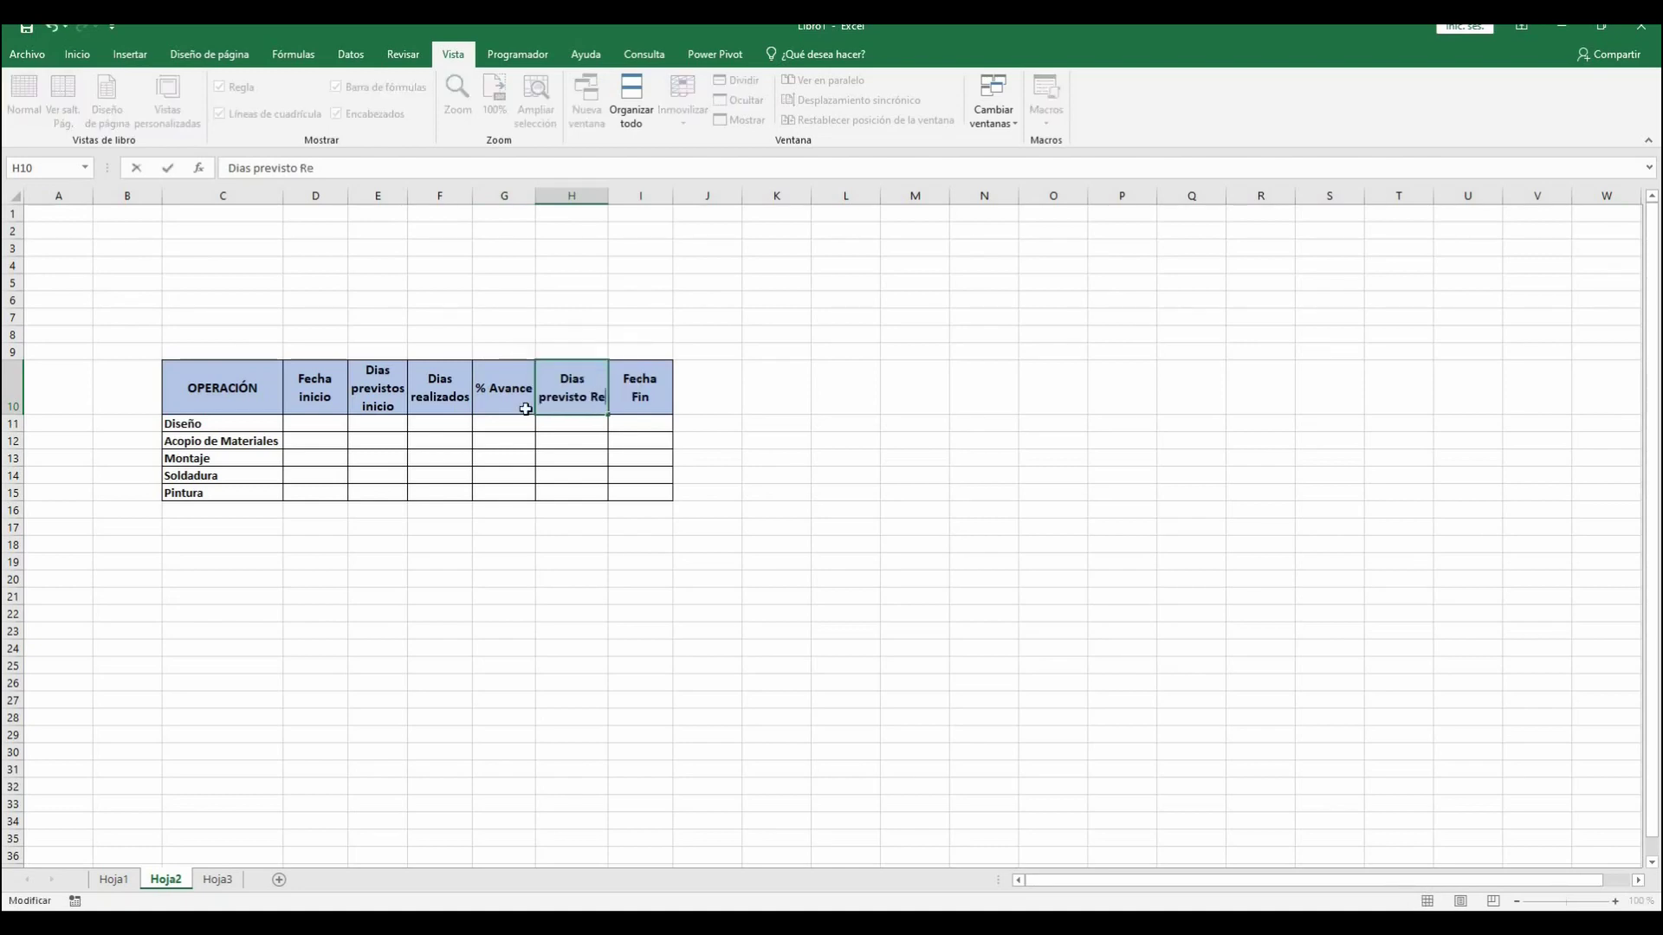
{"action": "left_click", "coordinate": [658, 576]}
Enter the label "Fecha de inicio" in C3 and add borders to cells C3:D3
{"action": "left_click", "coordinate": [173, 251]}
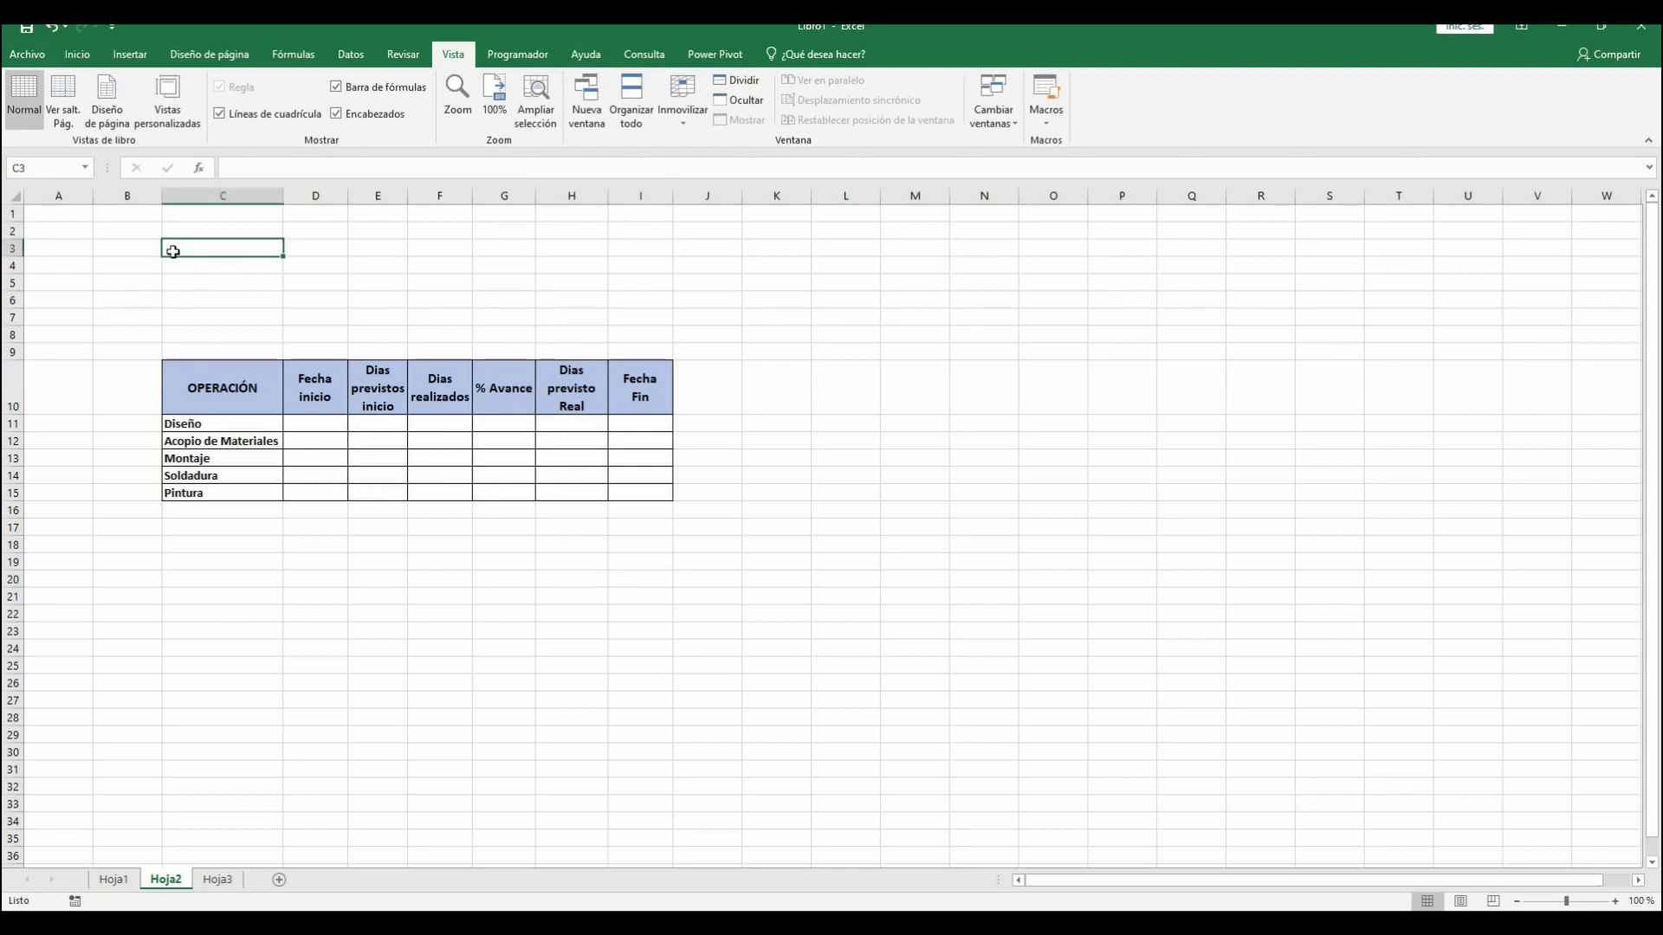
{"action": "type", "text": "F"}
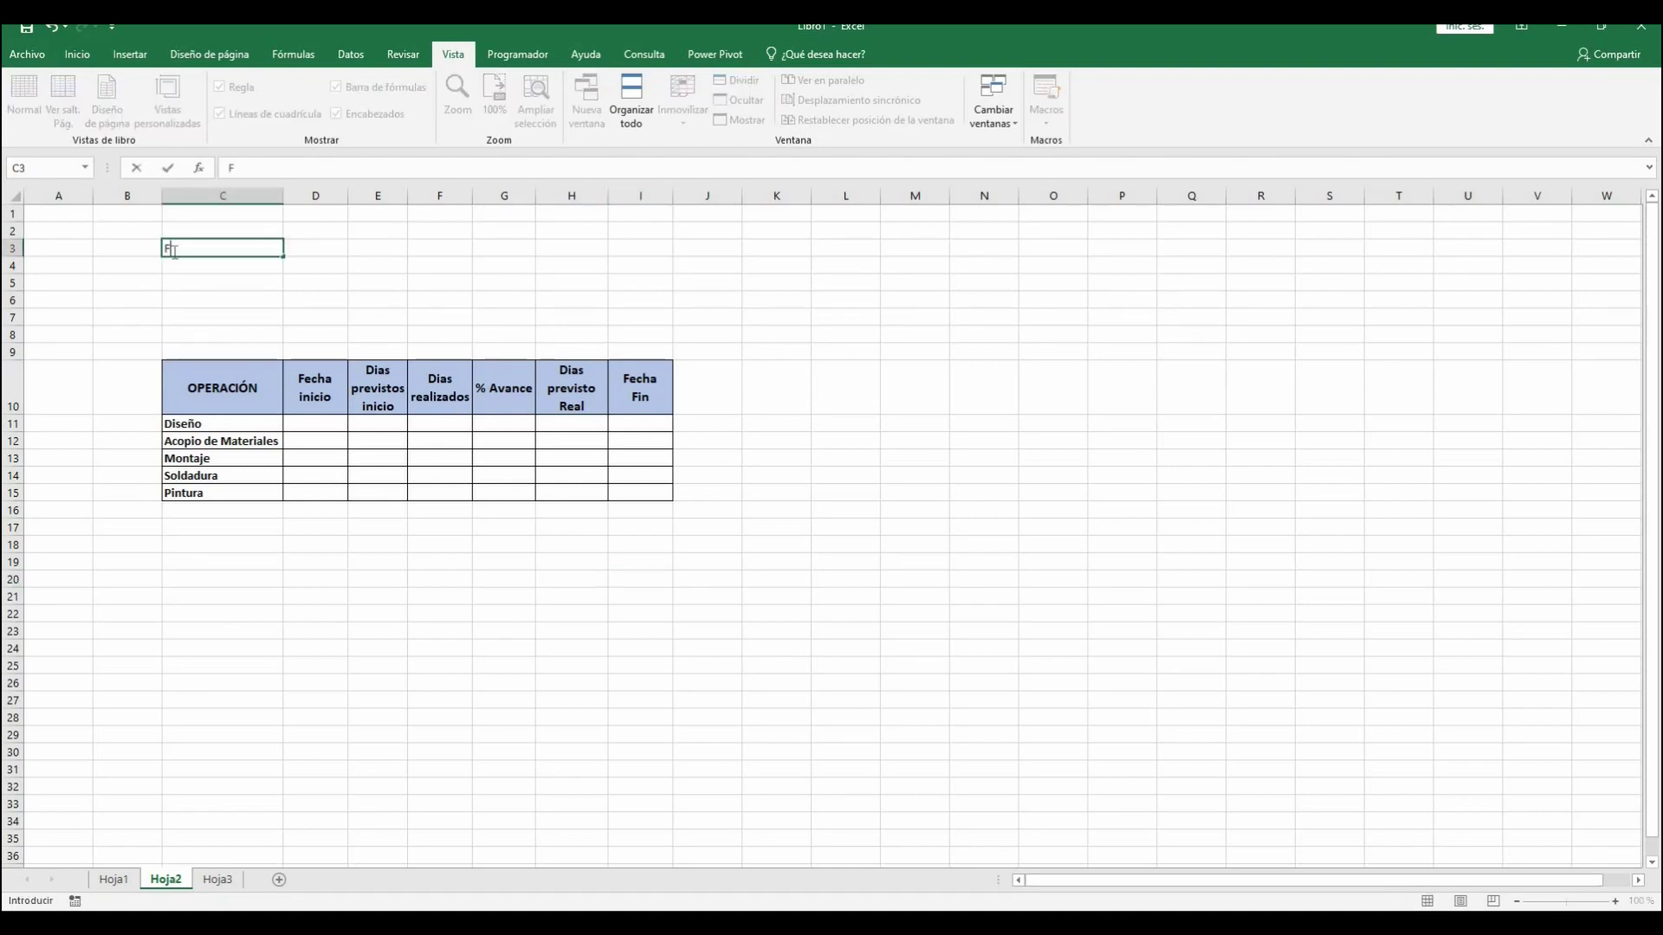
{"action": "type", "text": "echa de inicio"}
{"action": "left_click_drag", "start_coordinate": [315, 247], "coordinate": [222, 247]}
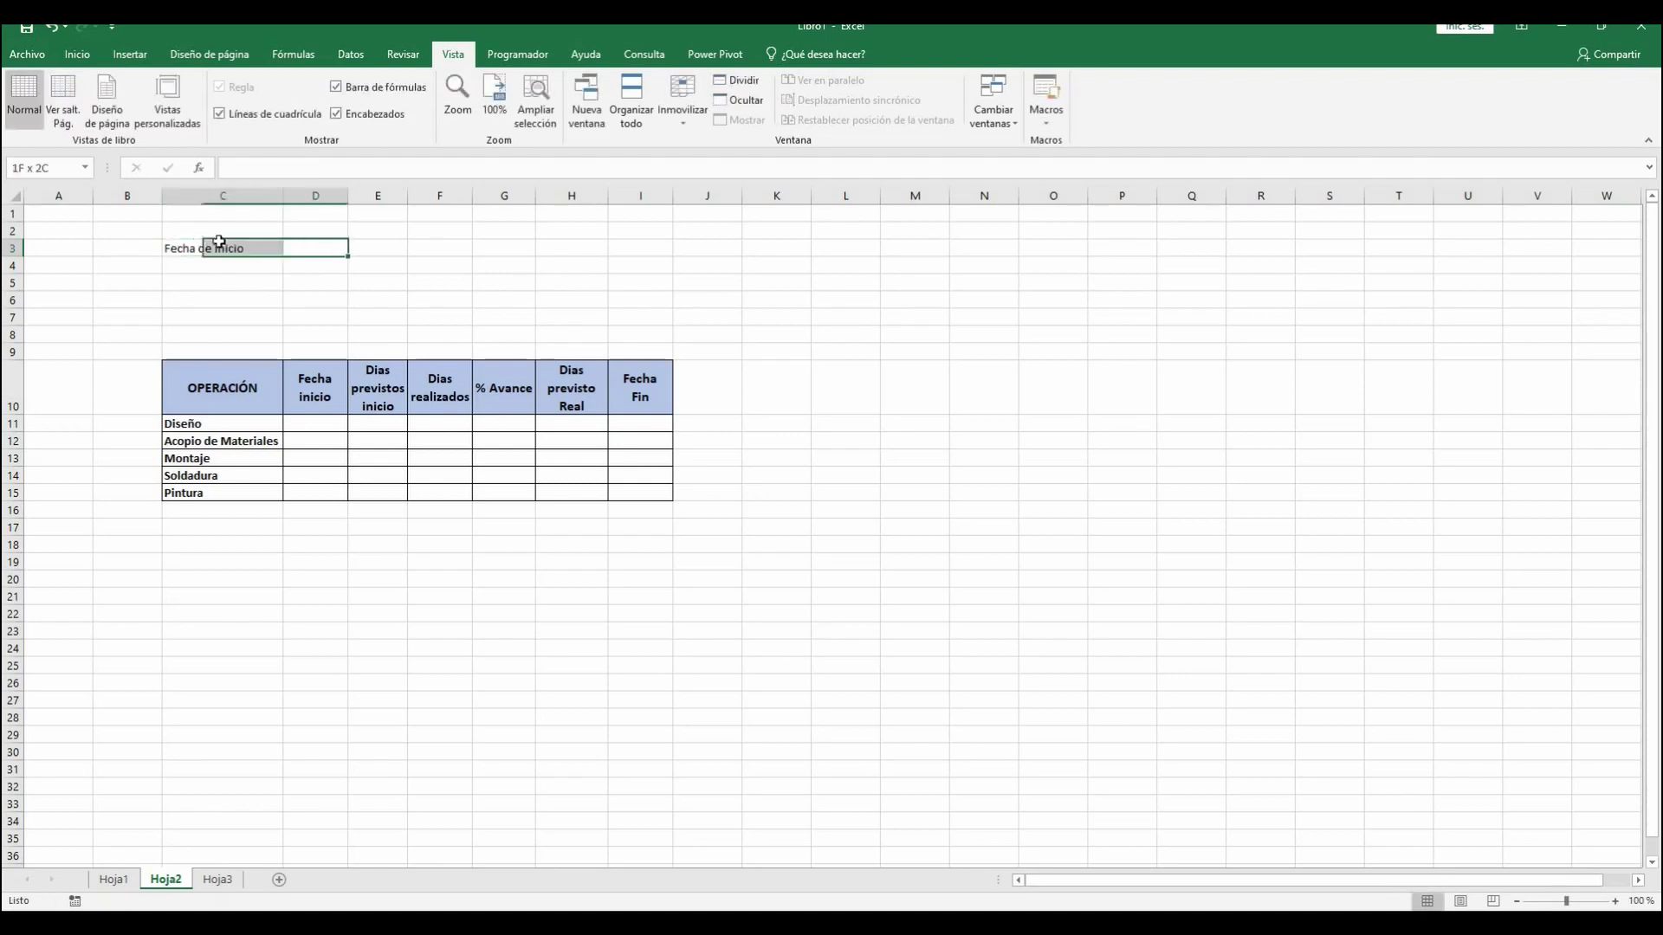
{"action": "left_click", "coordinate": [80, 55]}
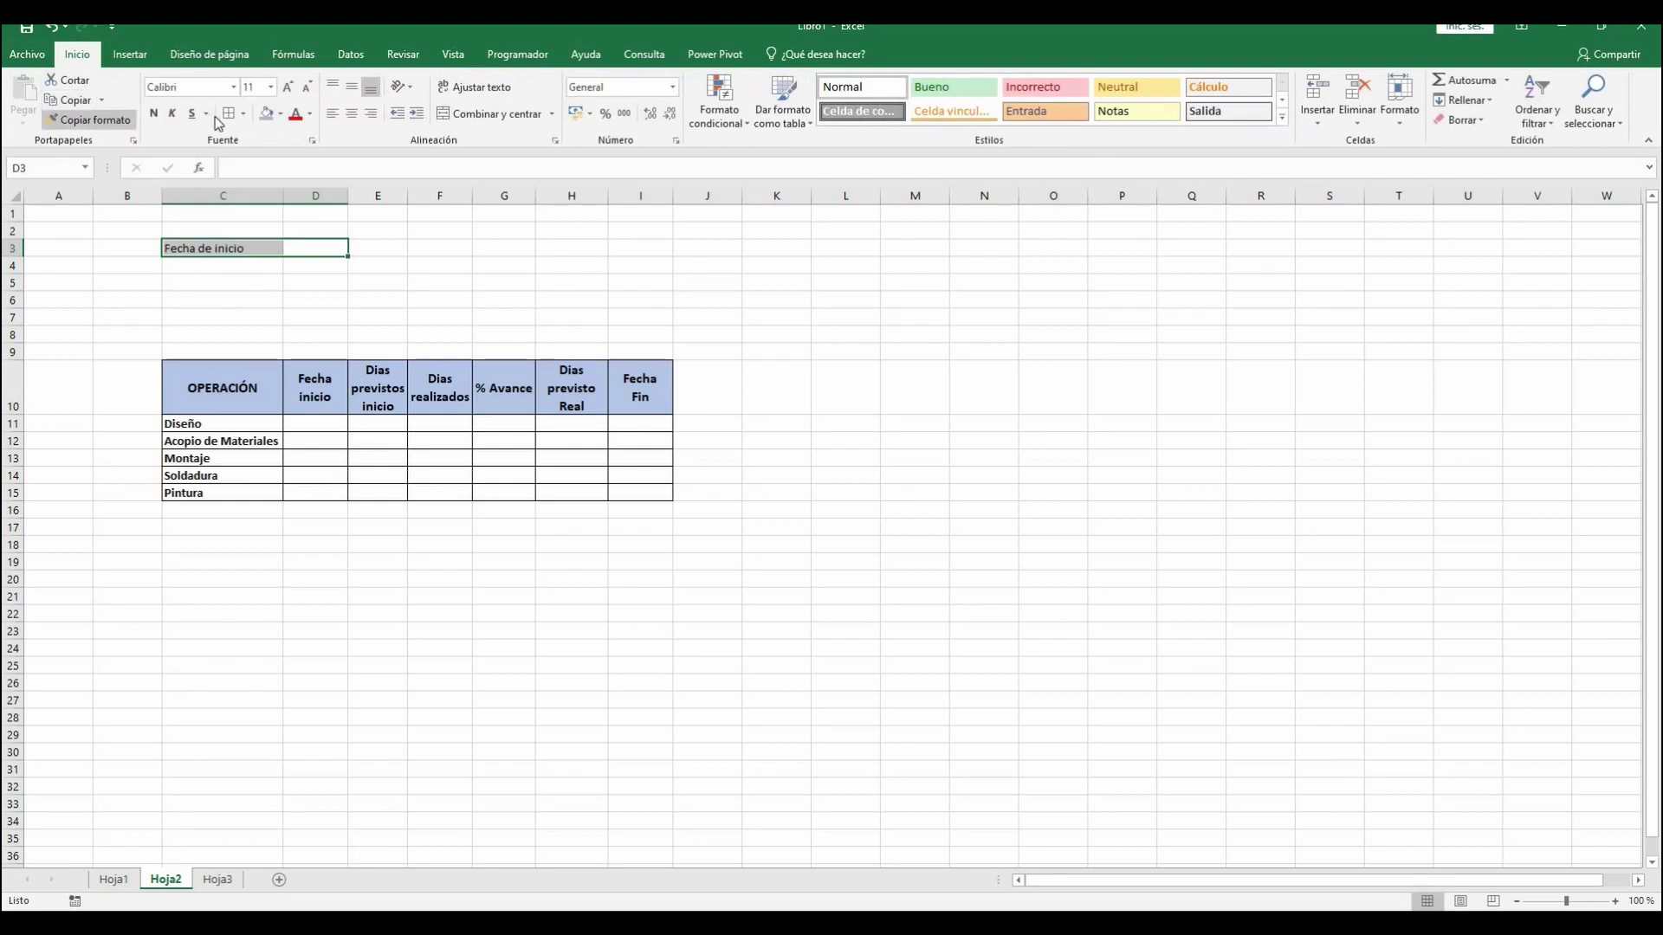
Make the "Fecha de inicio" label in C3 bold and select the empty cell beside it
{"action": "left_click", "coordinate": [202, 248]}
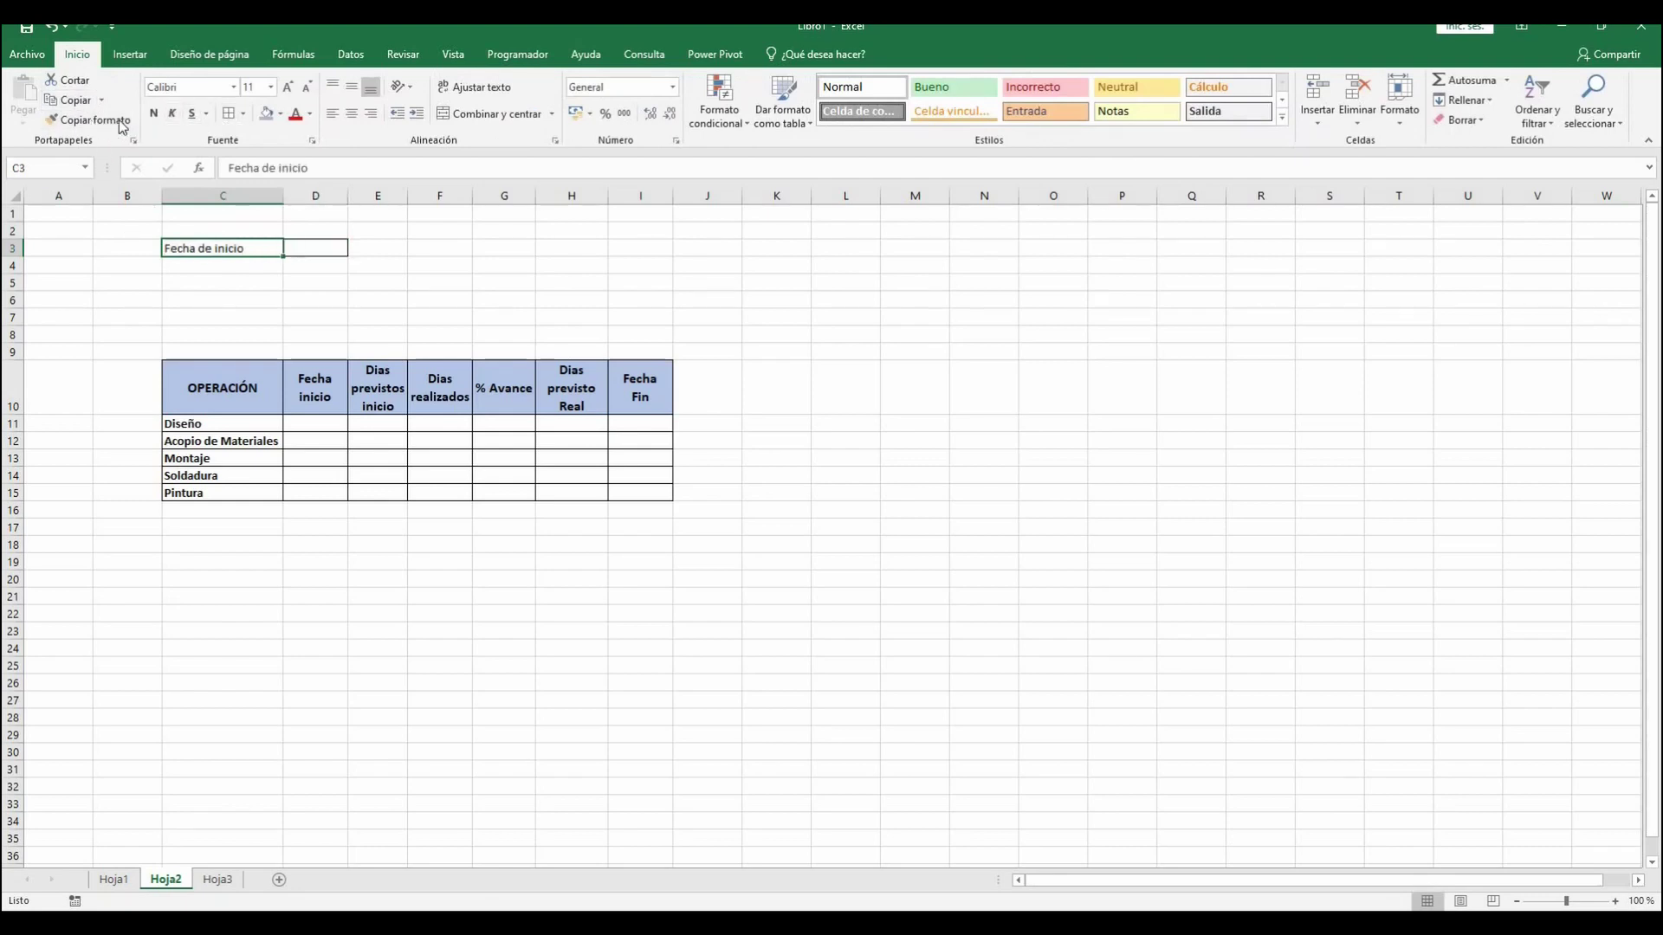
{"action": "left_click", "coordinate": [154, 120]}
{"action": "left_click", "coordinate": [252, 299]}
{"action": "left_click", "coordinate": [315, 250]}
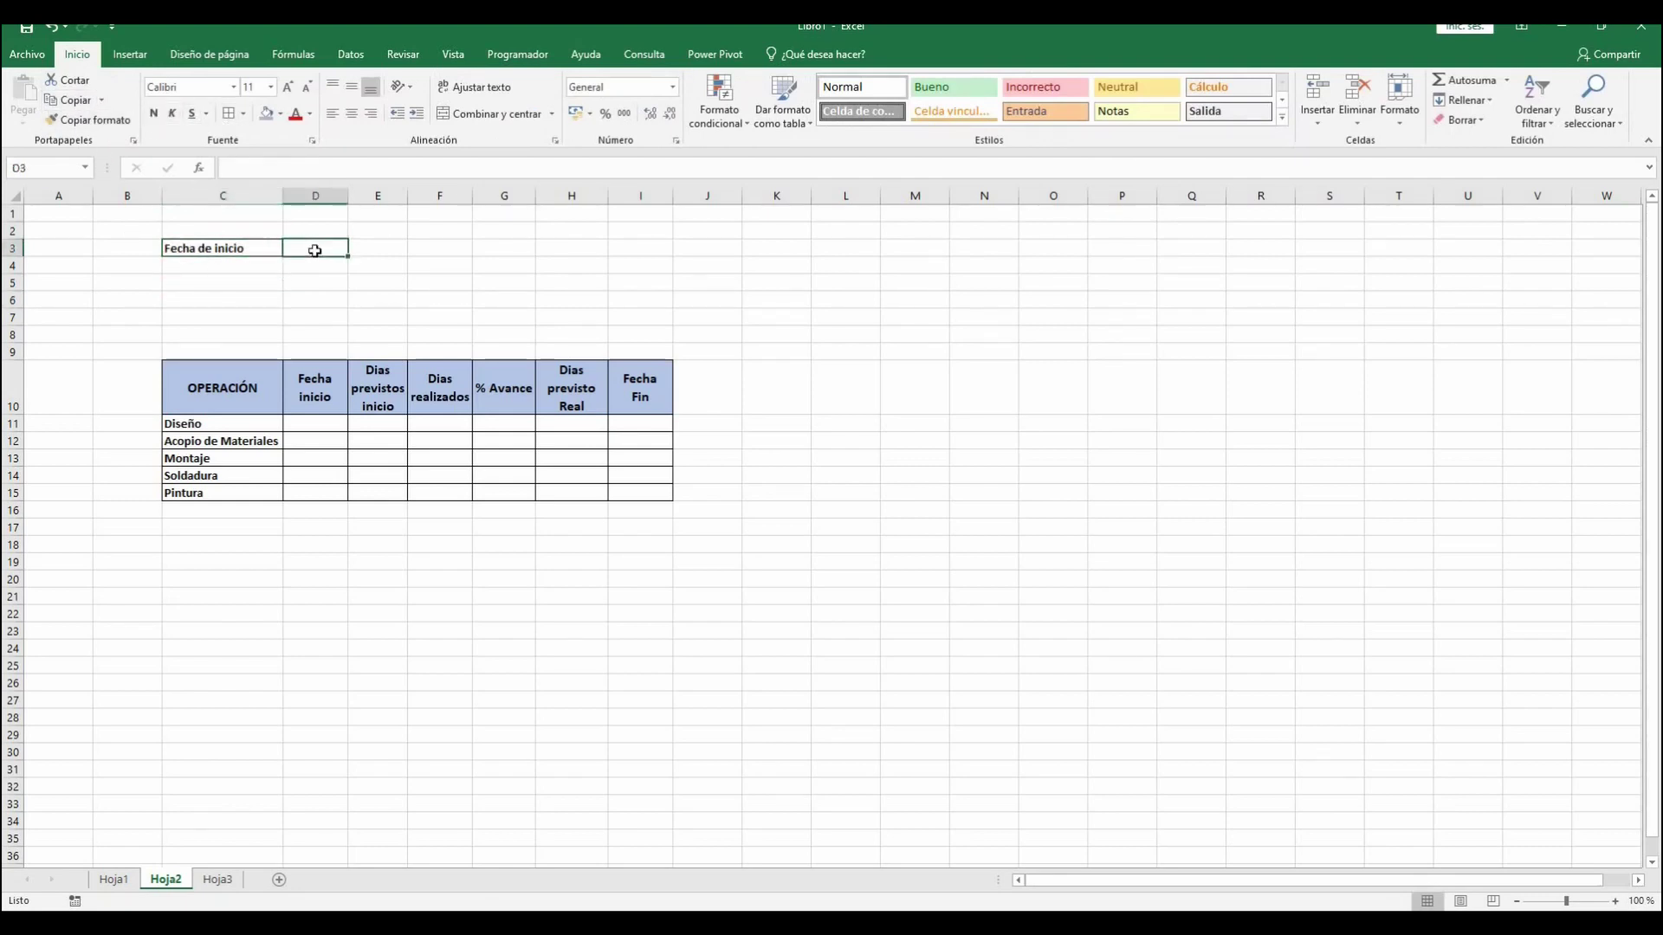
Try to enter the project start date in D3 as the formula =5/04/21
{"action": "type", "text": "=01/04"}
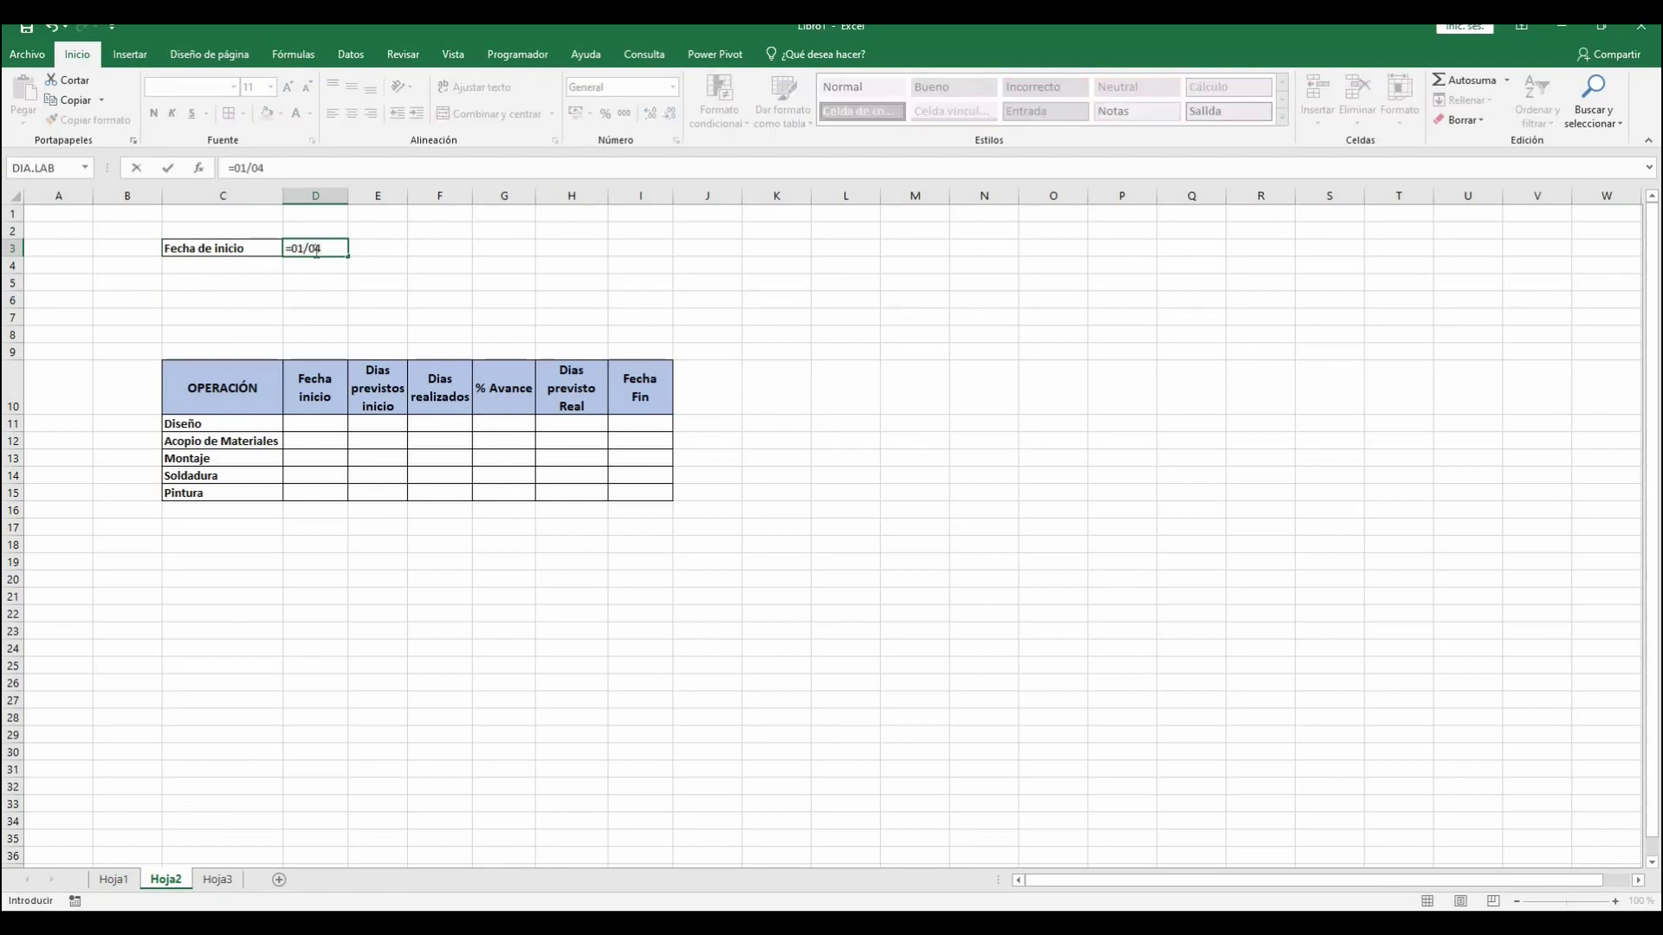
{"action": "key", "text": "BackSpace"}
{"action": "key", "text": "BackSpace"}
{"action": "key", "text": "BackSpace"}
{"action": "type", "text": "4/04"}
{"action": "key", "text": "BackSpace"}
{"action": "key", "text": "BackSpace"}
{"action": "key", "text": "BackSpace"}
{"action": "type", "text": "5/04/21"}
{"action": "key", "text": "Return"}
Format D3 as a short date and enter 05/04/2021 as the project start date
{"action": "left_click", "coordinate": [319, 249]}
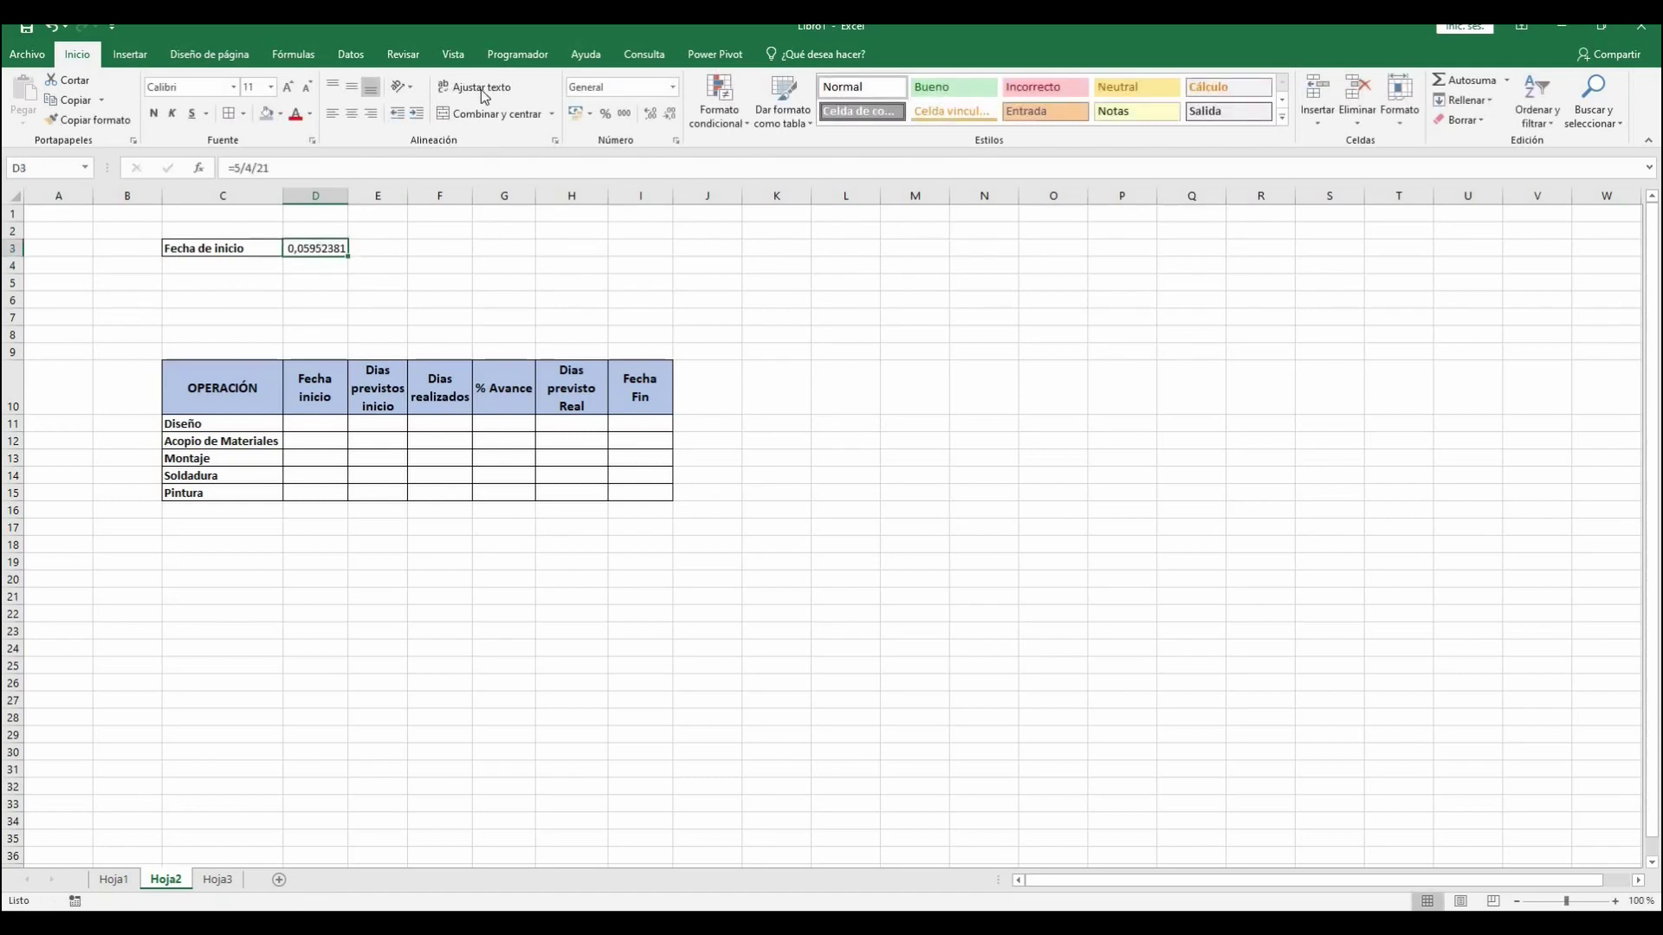
{"action": "left_click", "coordinate": [674, 88]}
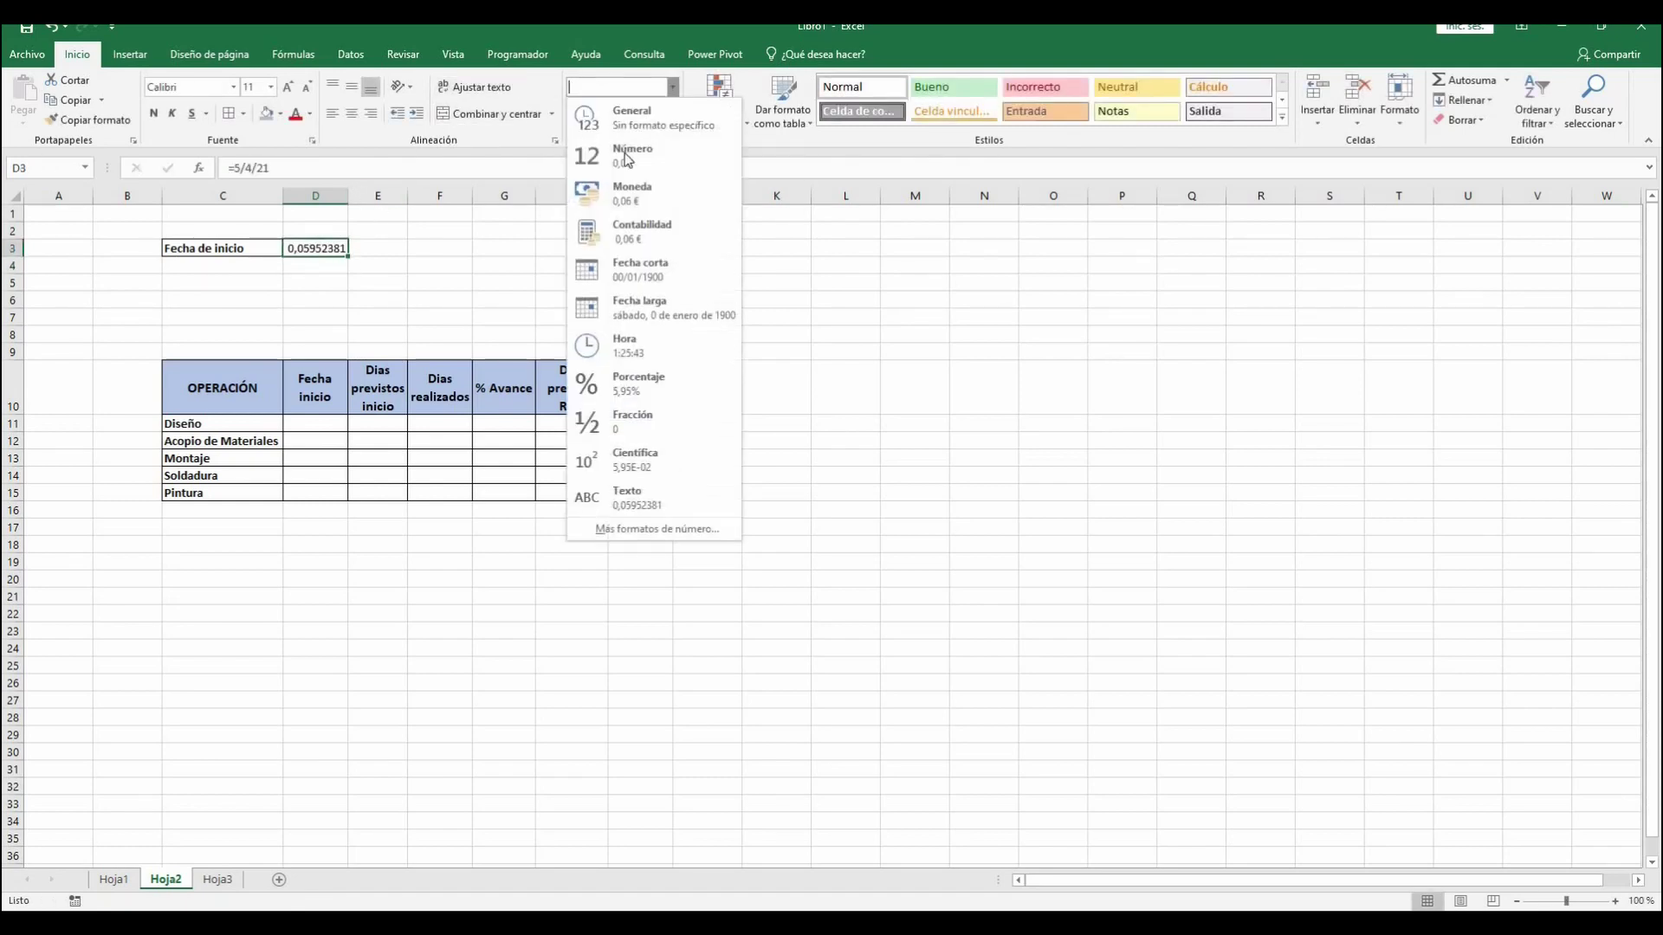
{"action": "left_click", "coordinate": [643, 275]}
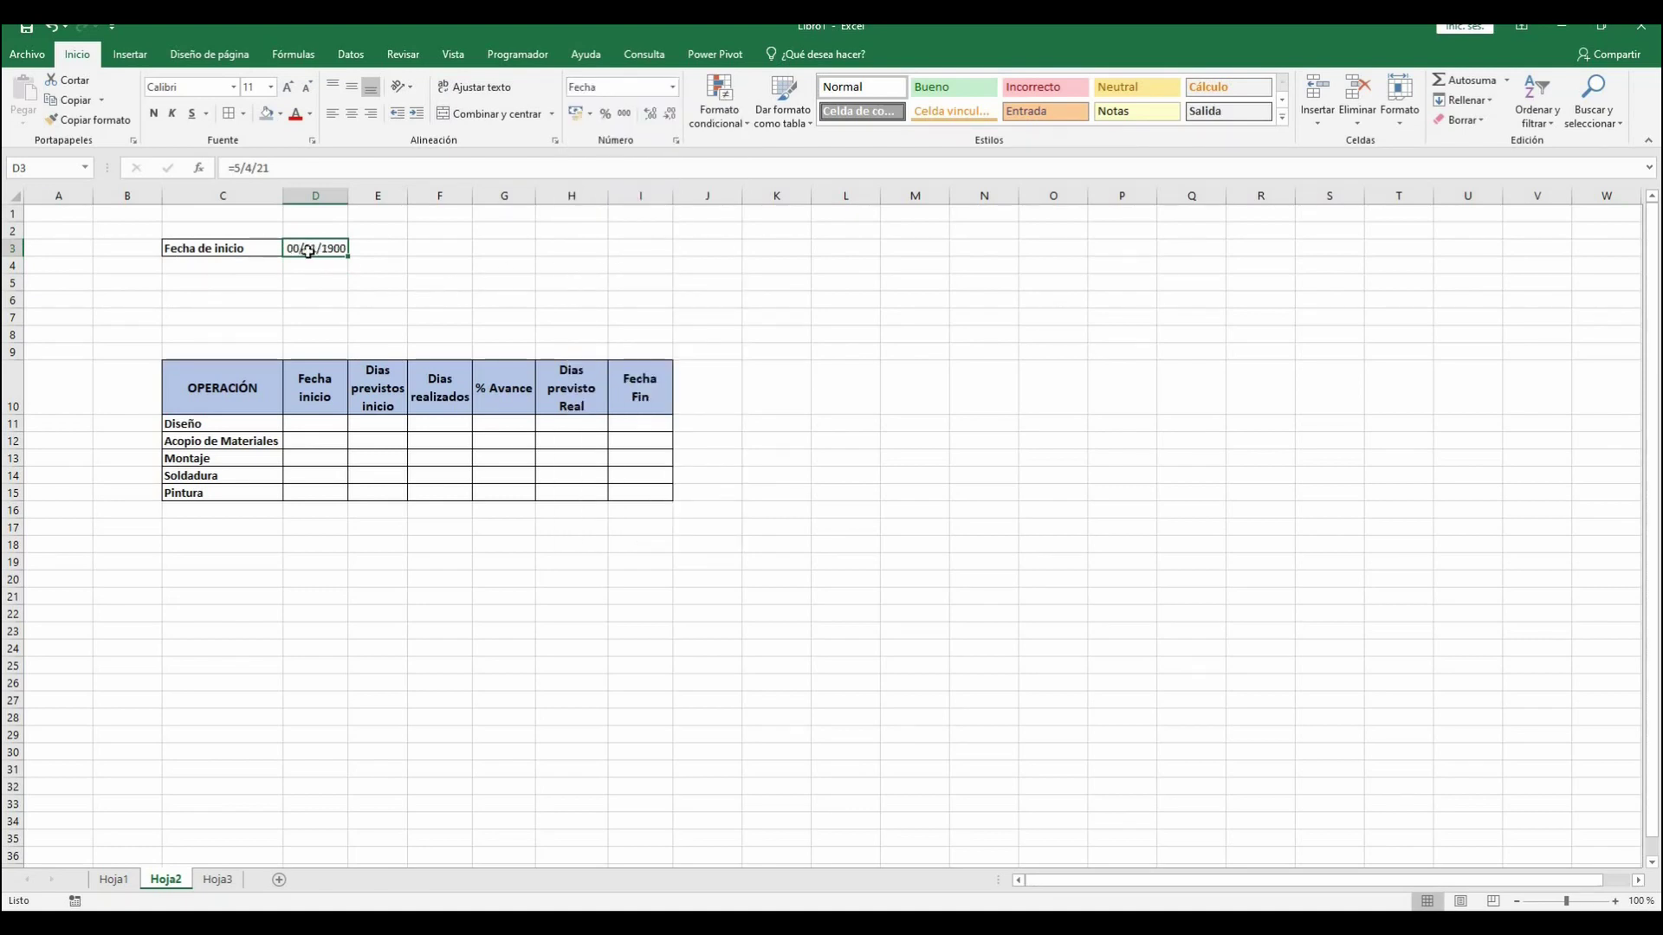
{"action": "left_click", "coordinate": [439, 284]}
{"action": "left_click", "coordinate": [308, 251]}
{"action": "type", "text": "05/"}
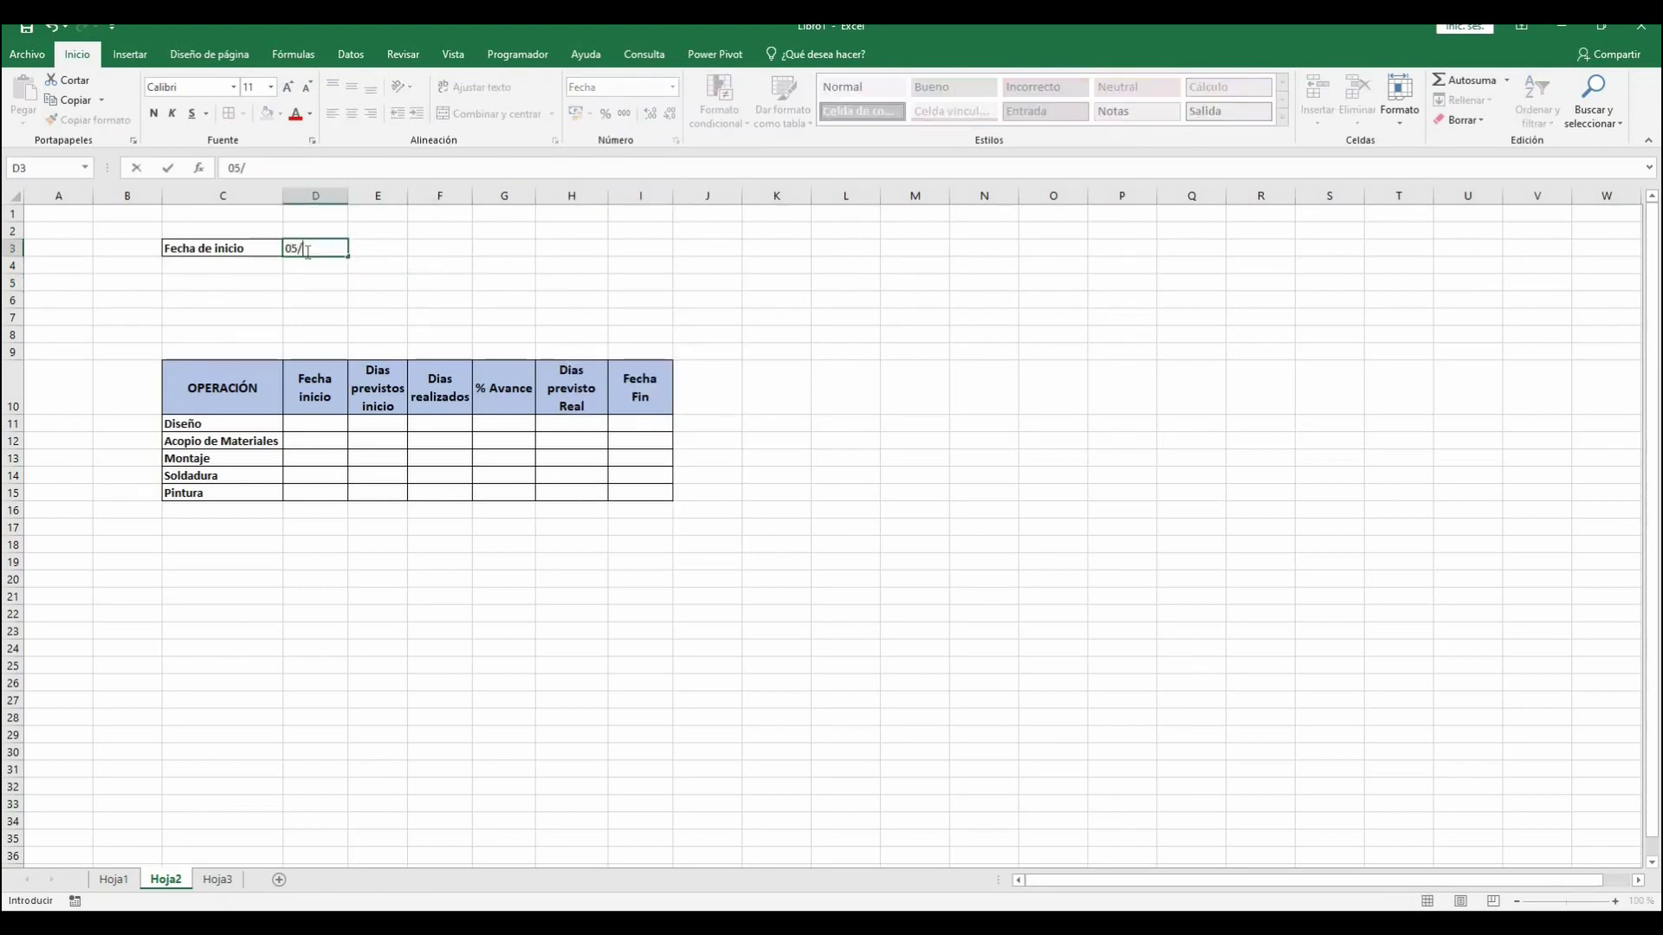
{"action": "type", "text": "04/2021"}
{"action": "key", "text": "Return"}
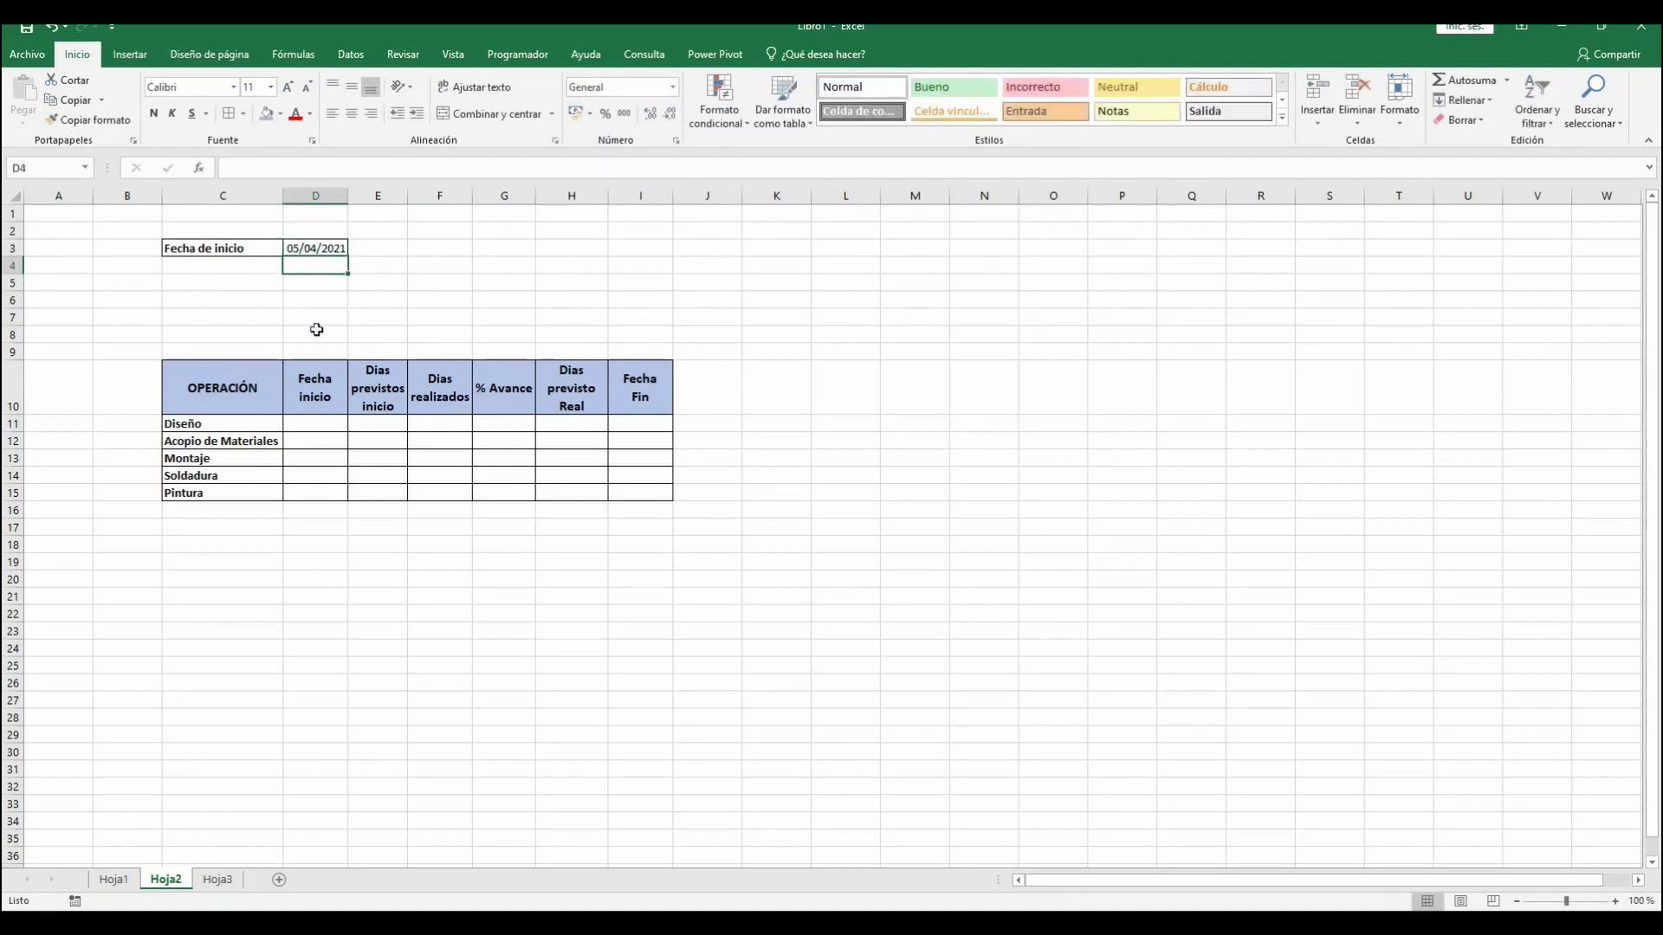
Link the start date of Diseño in D11 to the project start date with =D3
{"action": "left_click", "coordinate": [311, 423]}
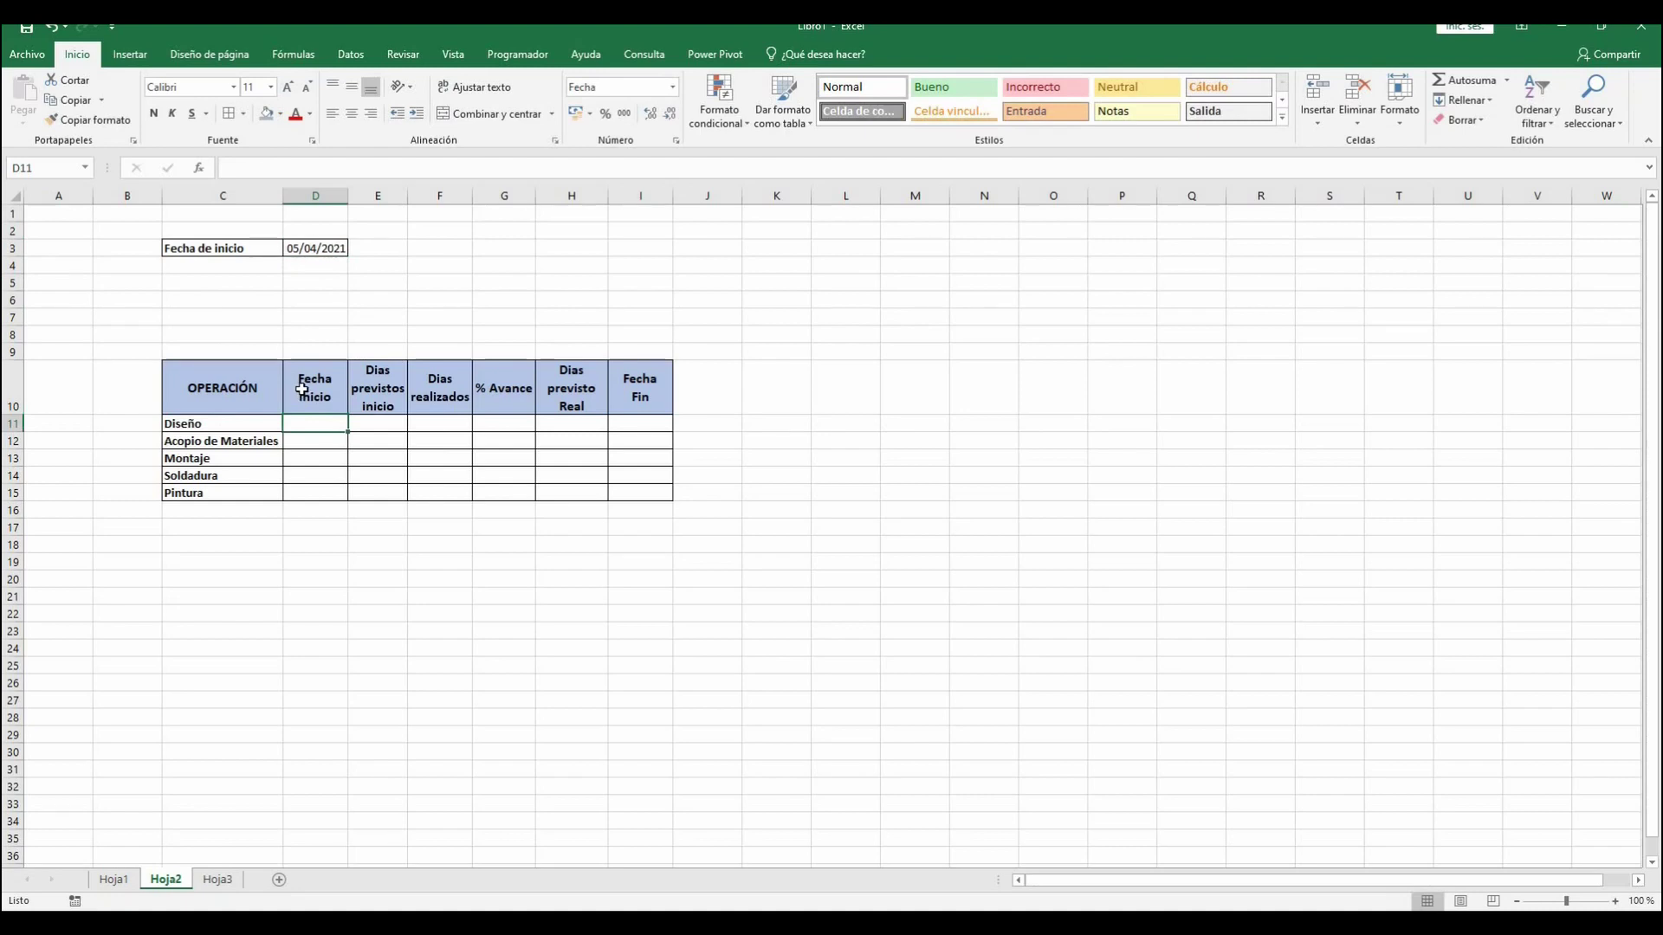
{"action": "type", "text": "="}
{"action": "left_click", "coordinate": [314, 248]}
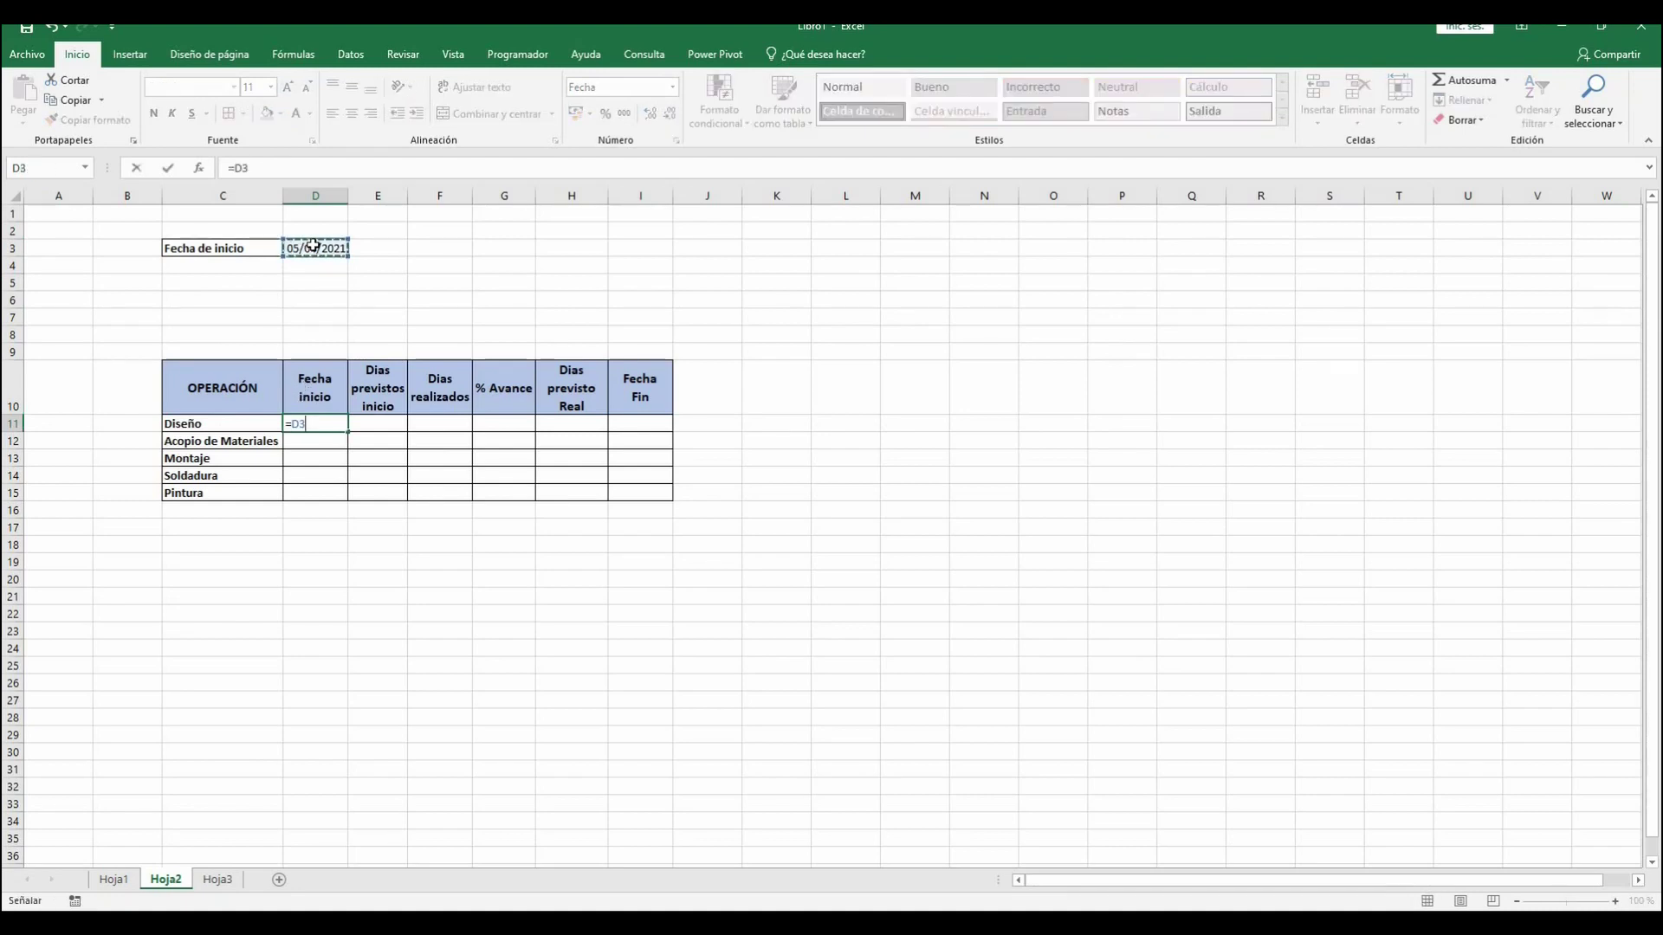
{"action": "key", "text": "Return"}
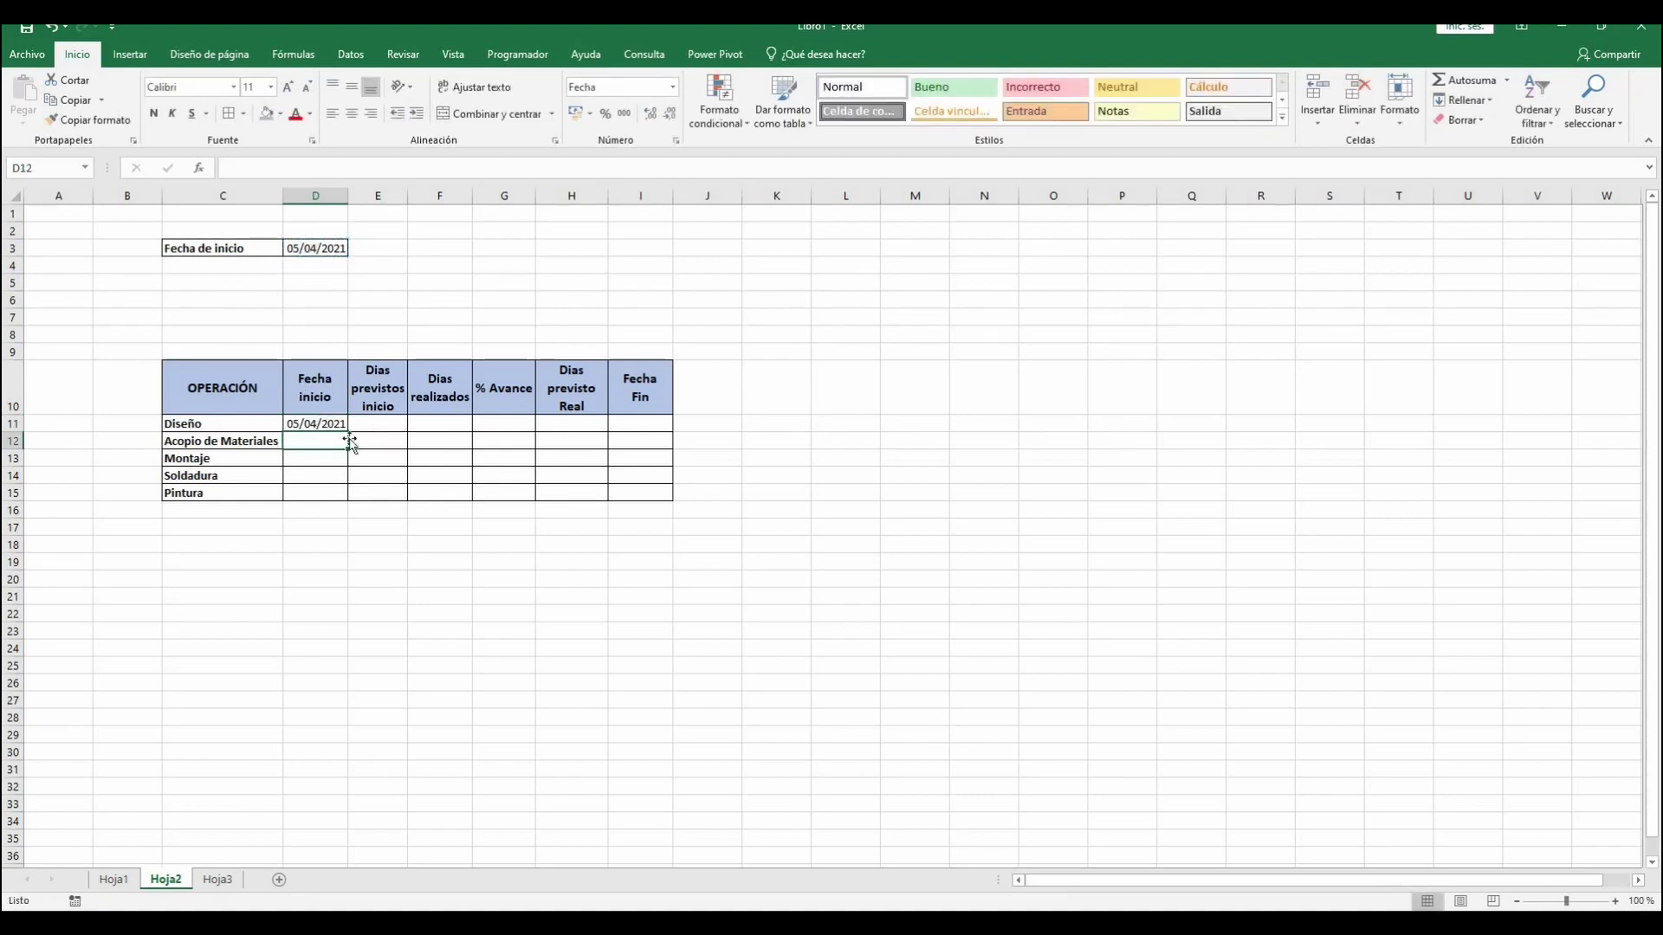
Change the header in E10 to "Dias previstos planif."
{"action": "left_click", "coordinate": [384, 425]}
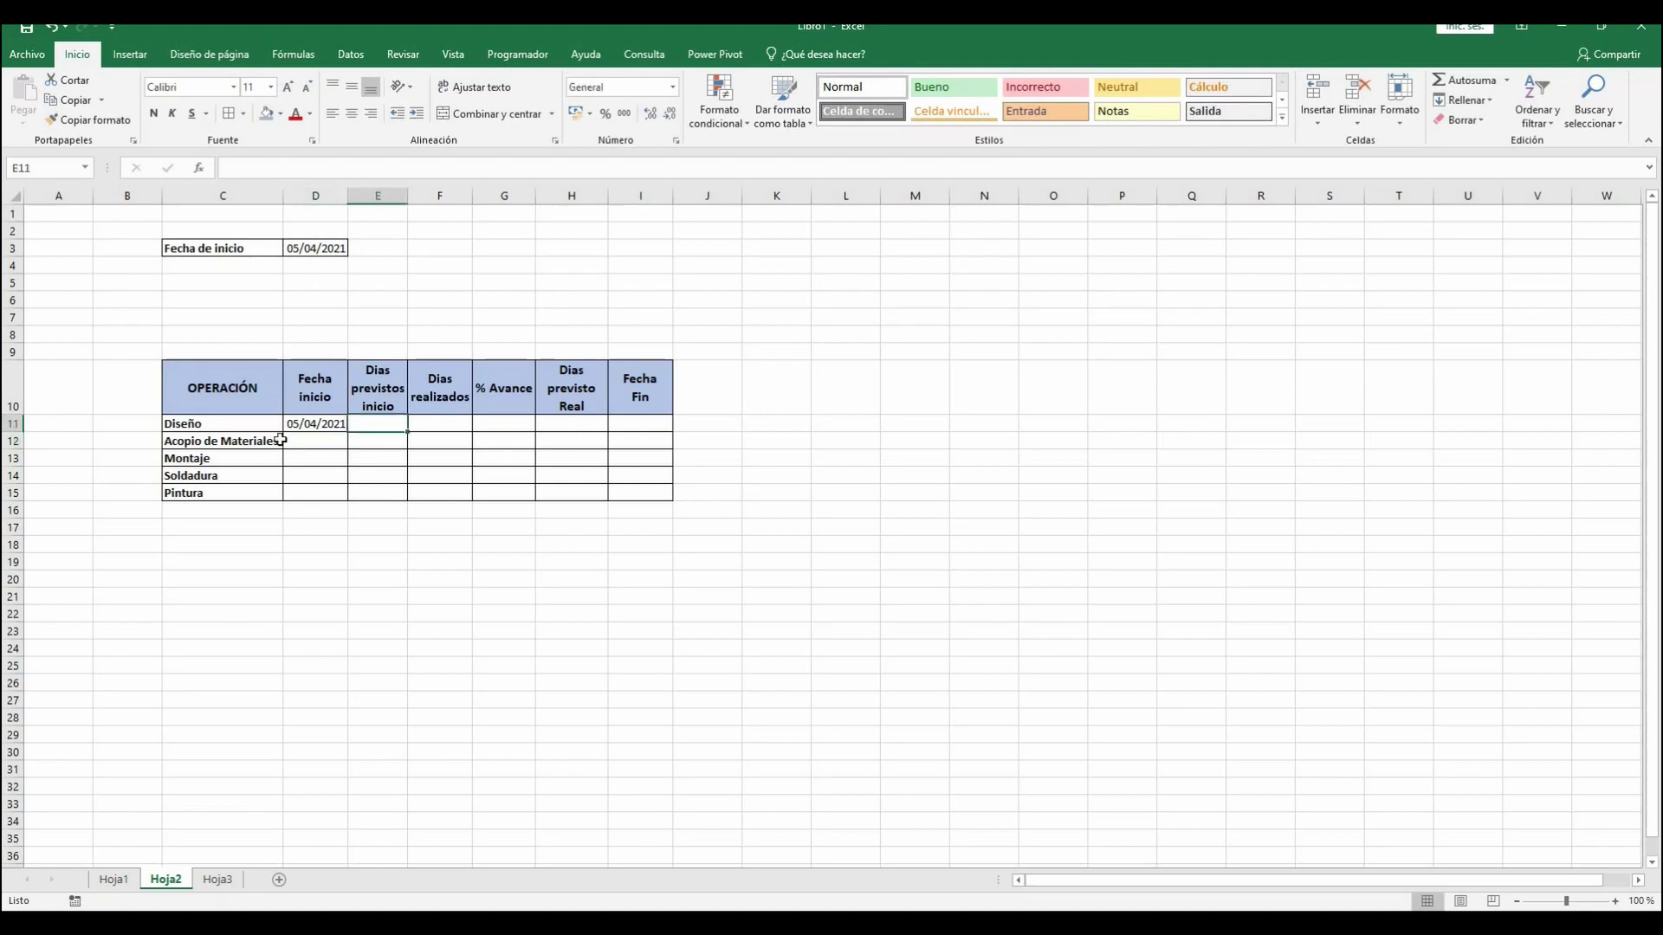
{"action": "double_click", "coordinate": [388, 406]}
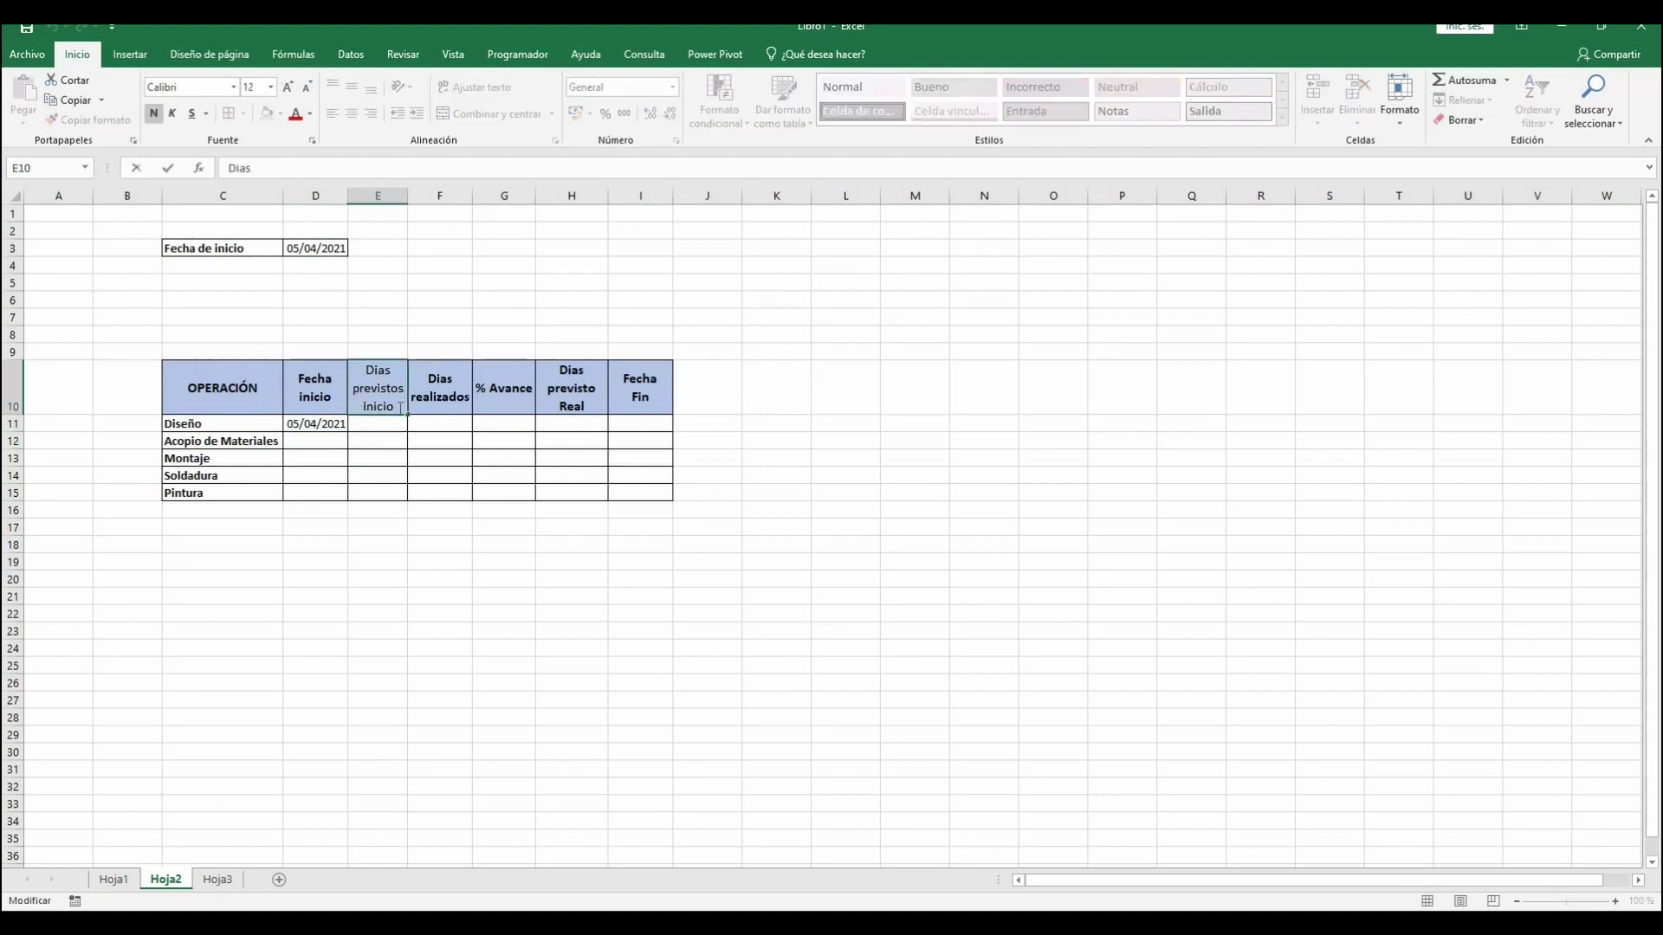
{"action": "right_click", "coordinate": [256, 407]}
{"action": "type", "text": "planif."}
{"action": "left_click", "coordinate": [371, 562]}
Enter the planned days 3, 6, 4, 3 and 2 for the five operations in E11:E15
{"action": "left_click", "coordinate": [377, 425]}
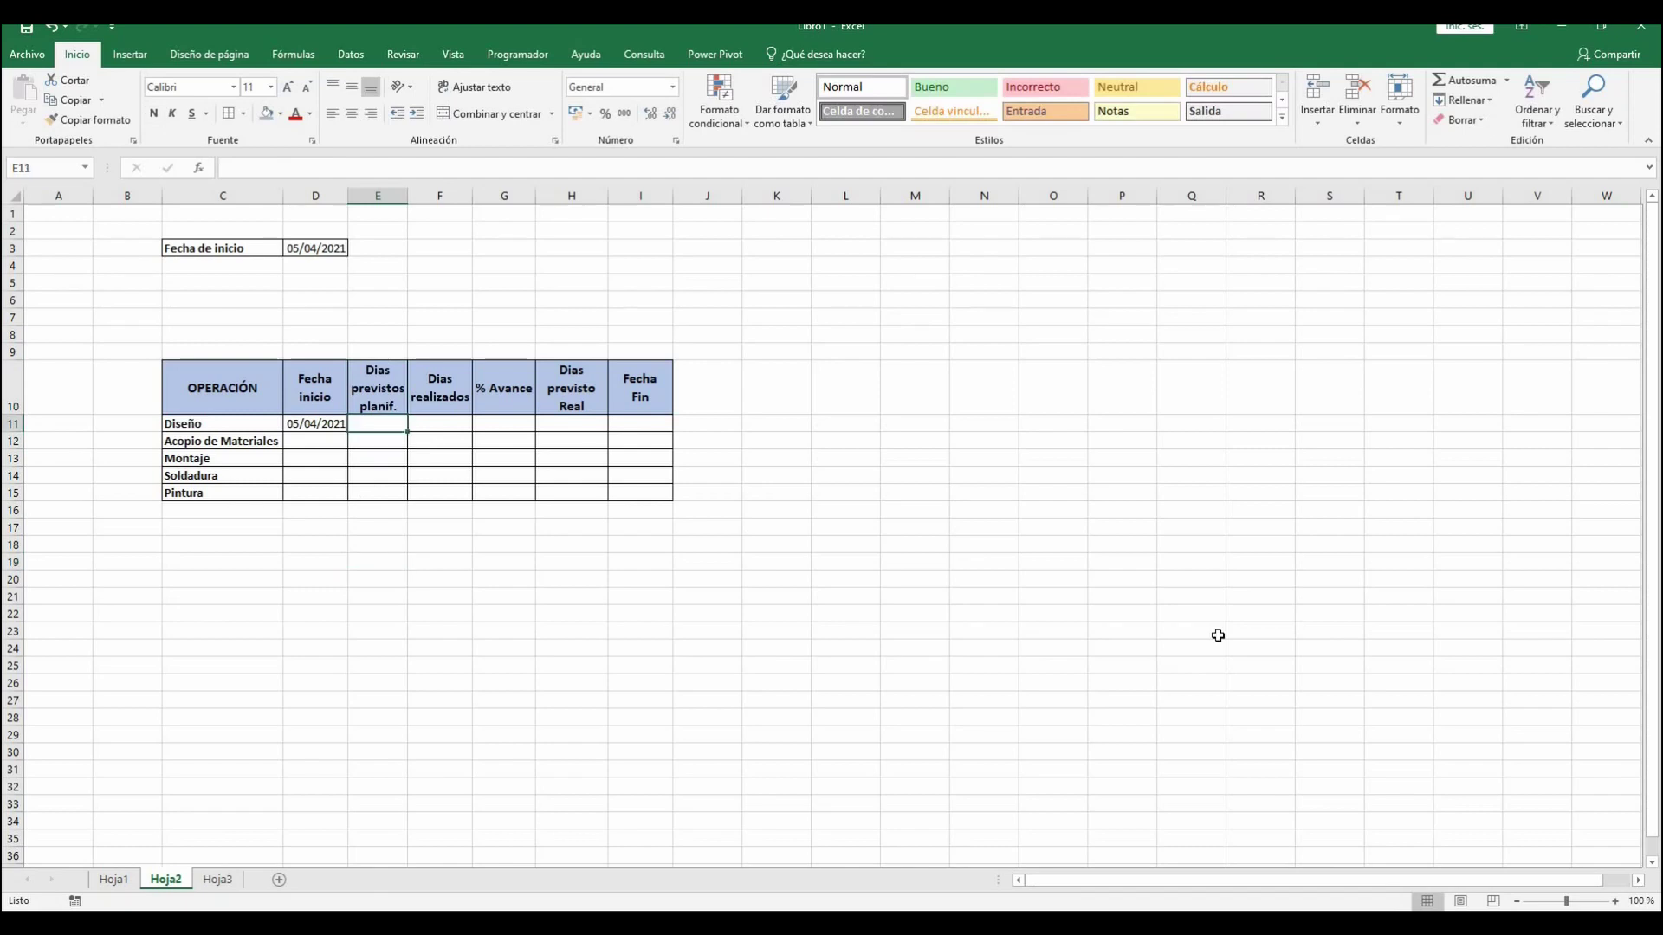
{"action": "type", "text": "3"}
{"action": "key", "text": "Return"}
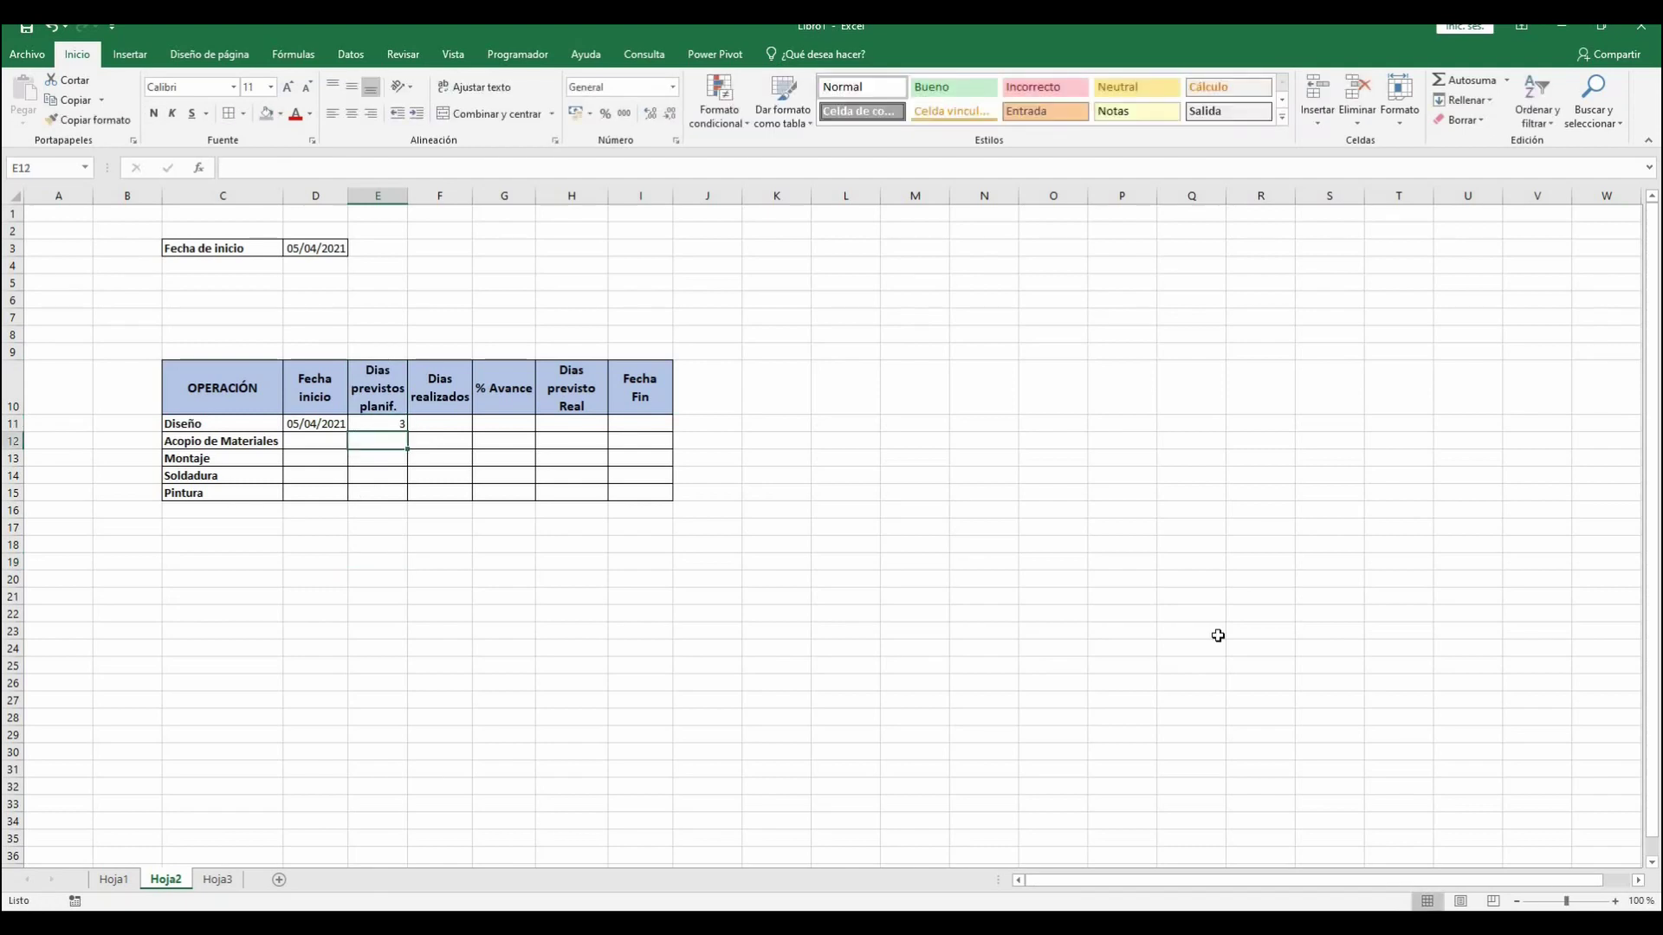
{"action": "type", "text": "6"}
{"action": "key", "text": "Return"}
{"action": "type", "text": "4"}
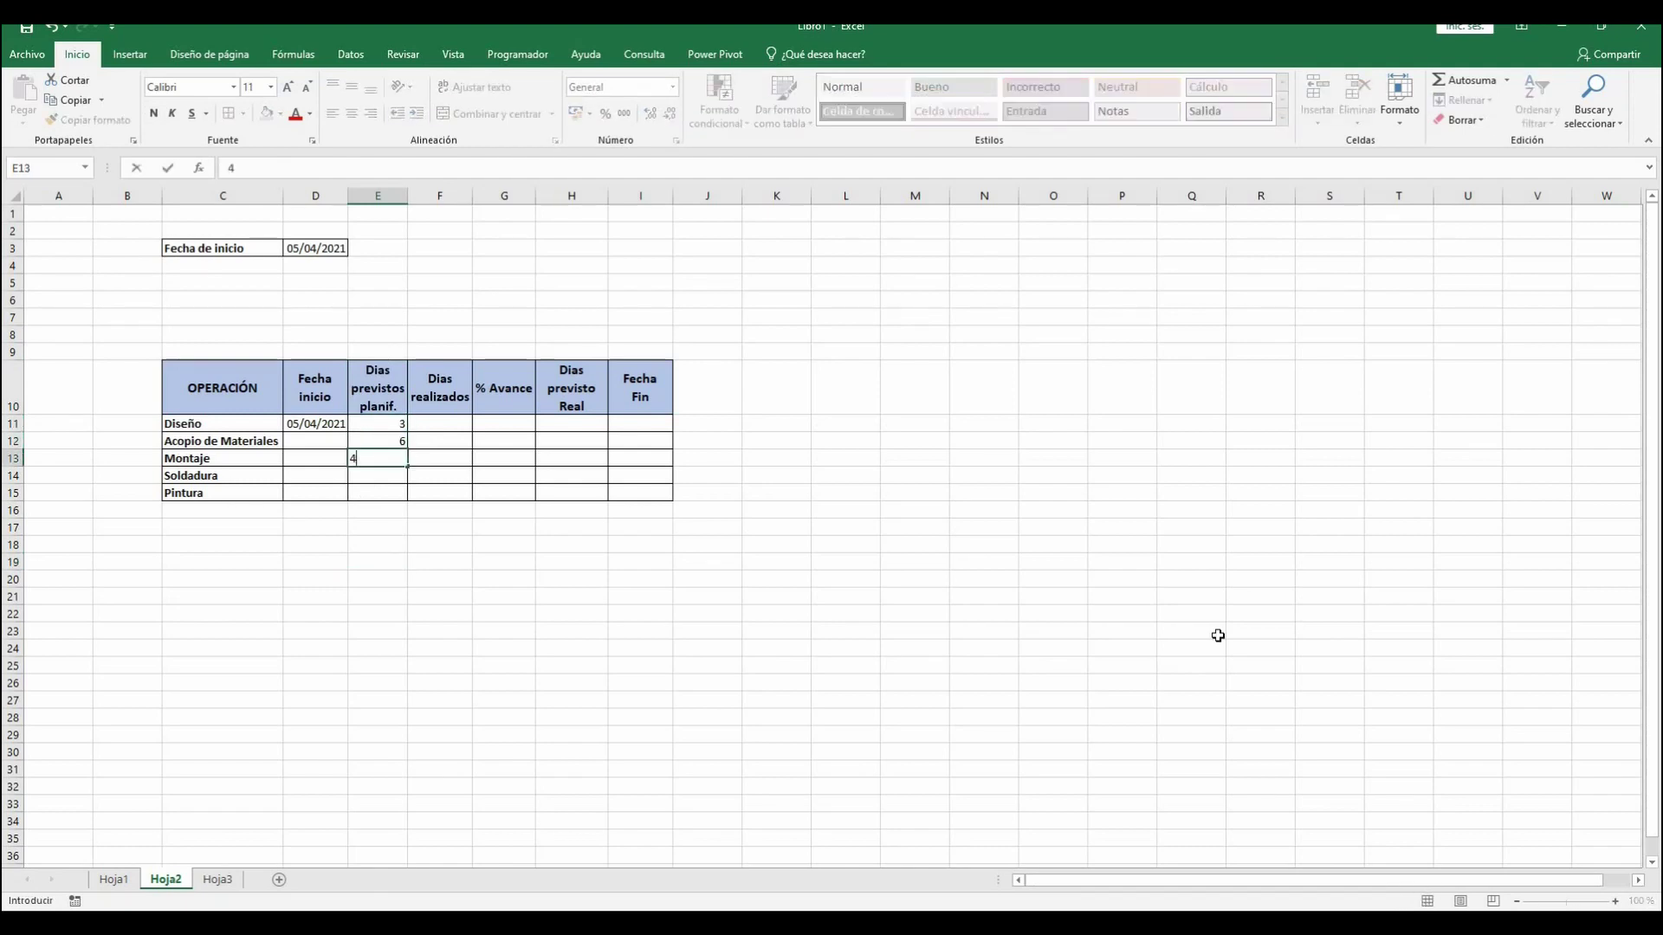
{"action": "key", "text": "Return"}
{"action": "type", "text": "3"}
{"action": "key", "text": "Return"}
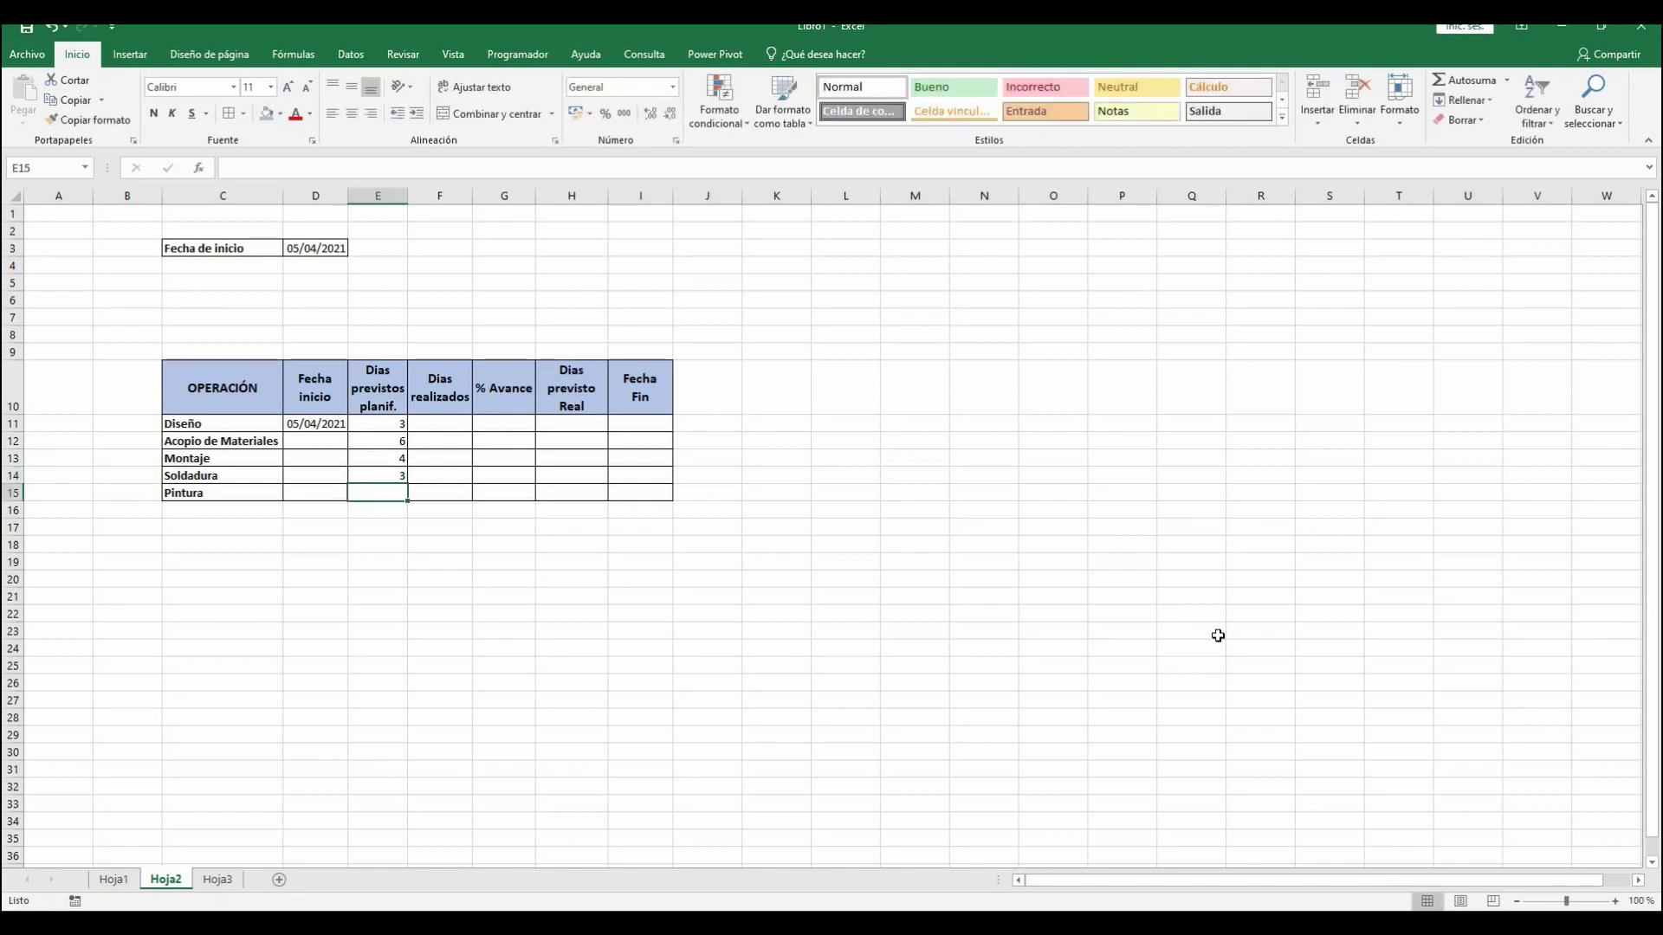
{"action": "type", "text": "2"}
{"action": "left_click_drag", "start_coordinate": [418, 613], "coordinate": [413, 601]}
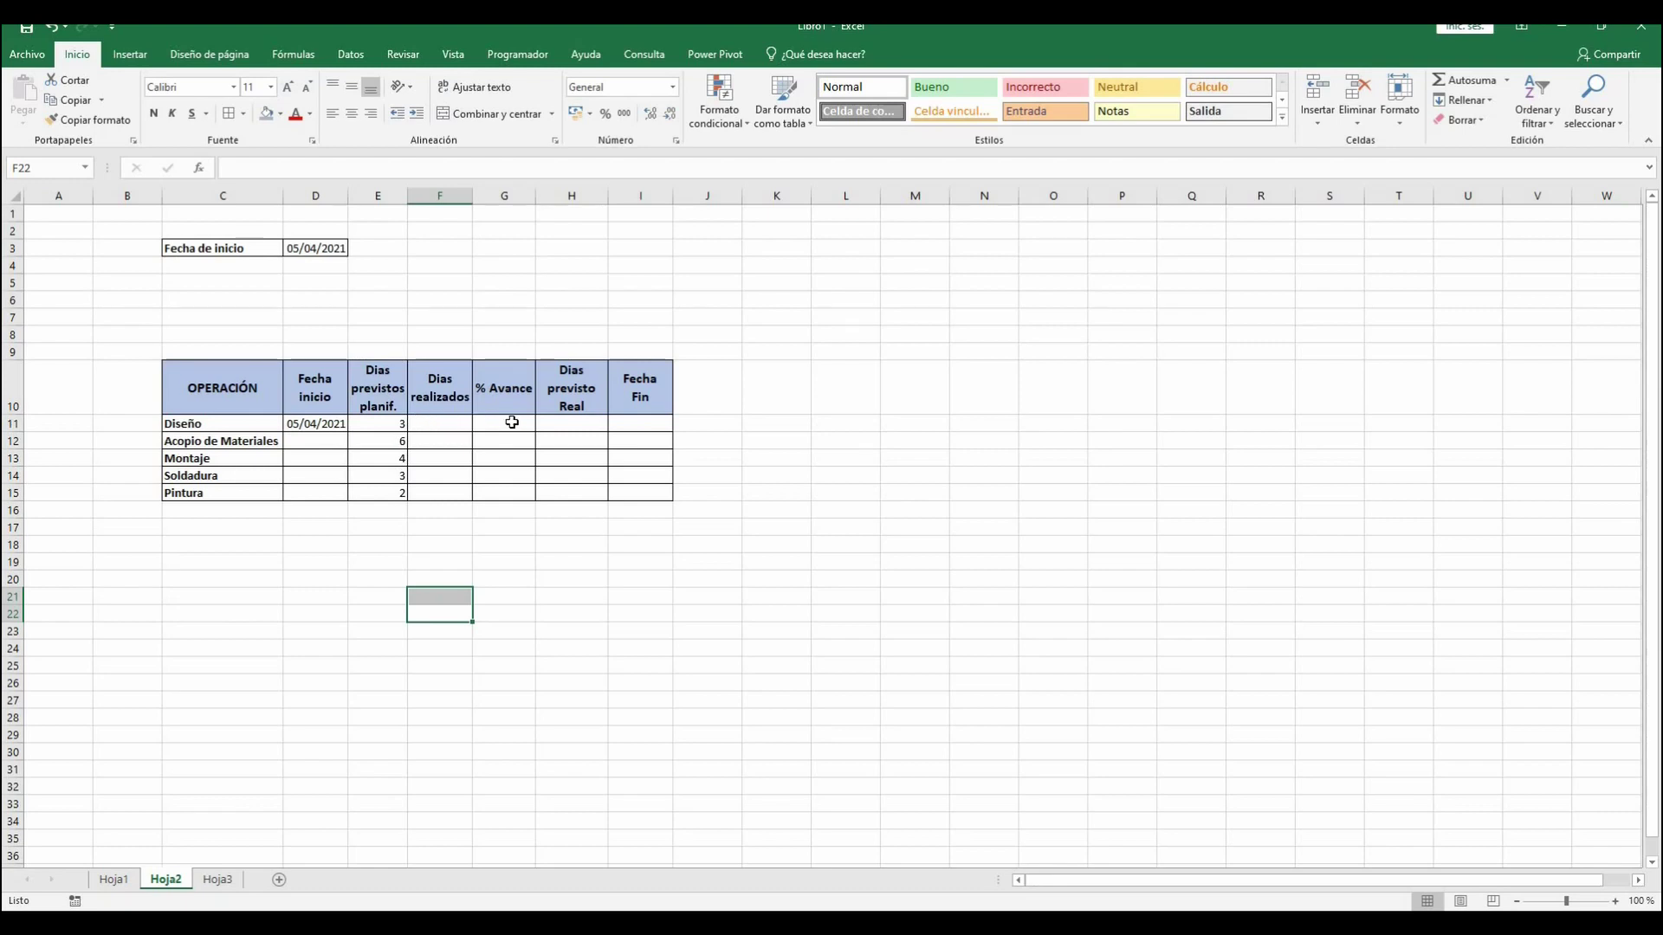
Calculate the end date of Diseño in I11 with the formula =DIA.LAB(D11;E11)
{"action": "left_click", "coordinate": [575, 423]}
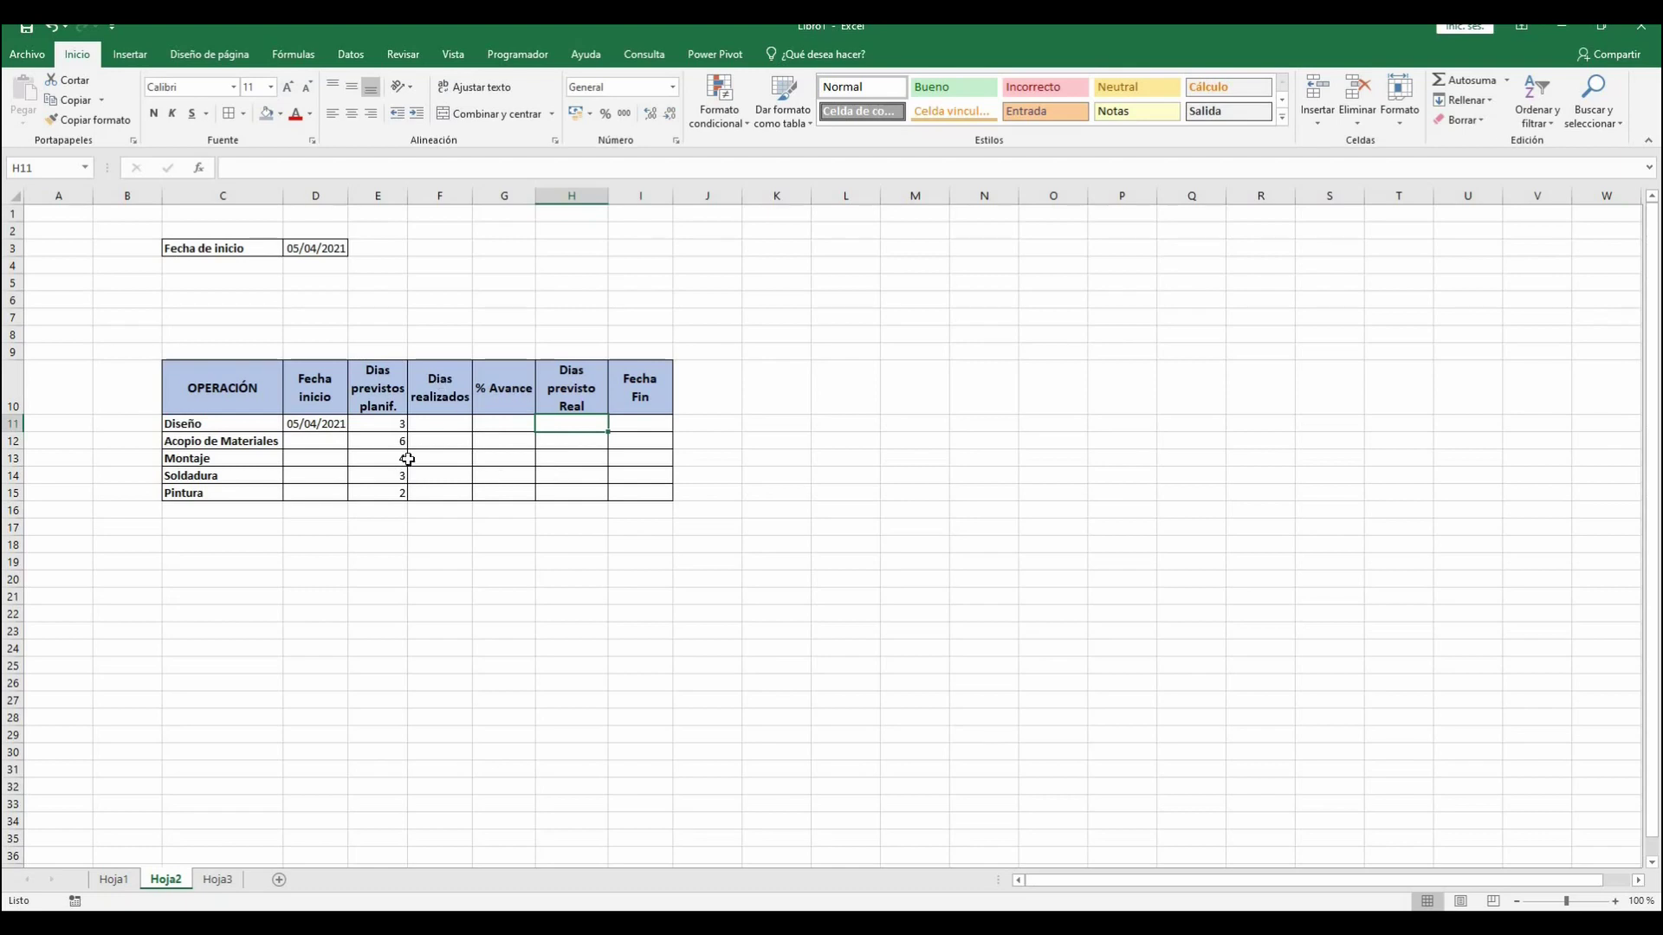
{"action": "left_click", "coordinate": [630, 425]}
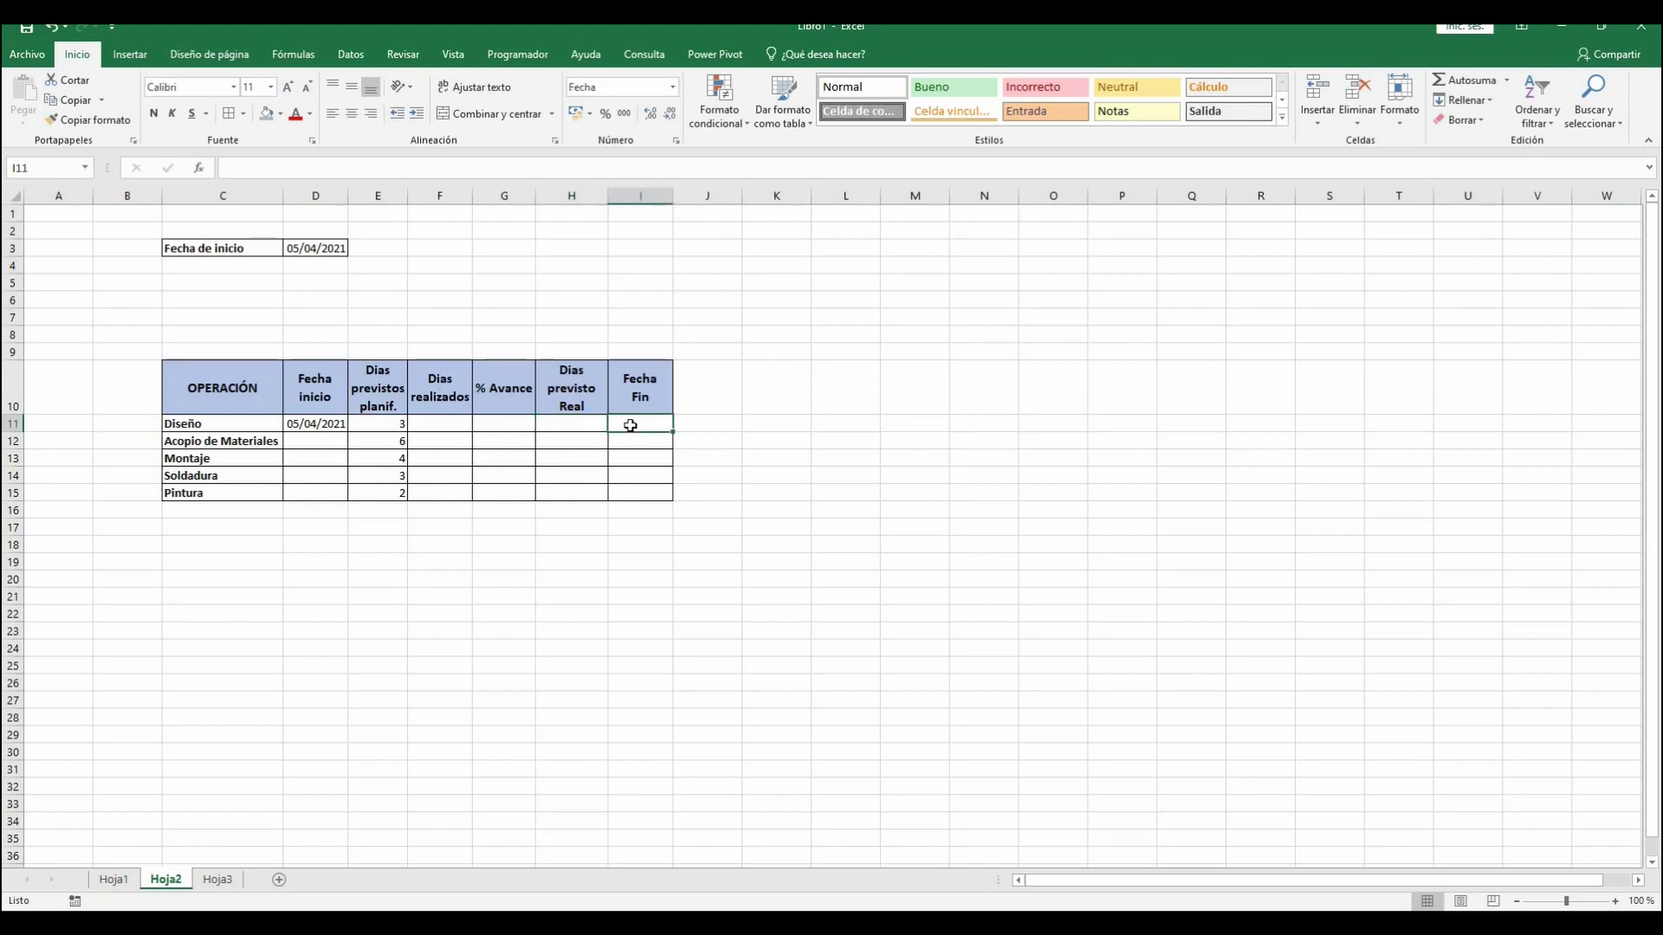
{"action": "type", "text": "="}
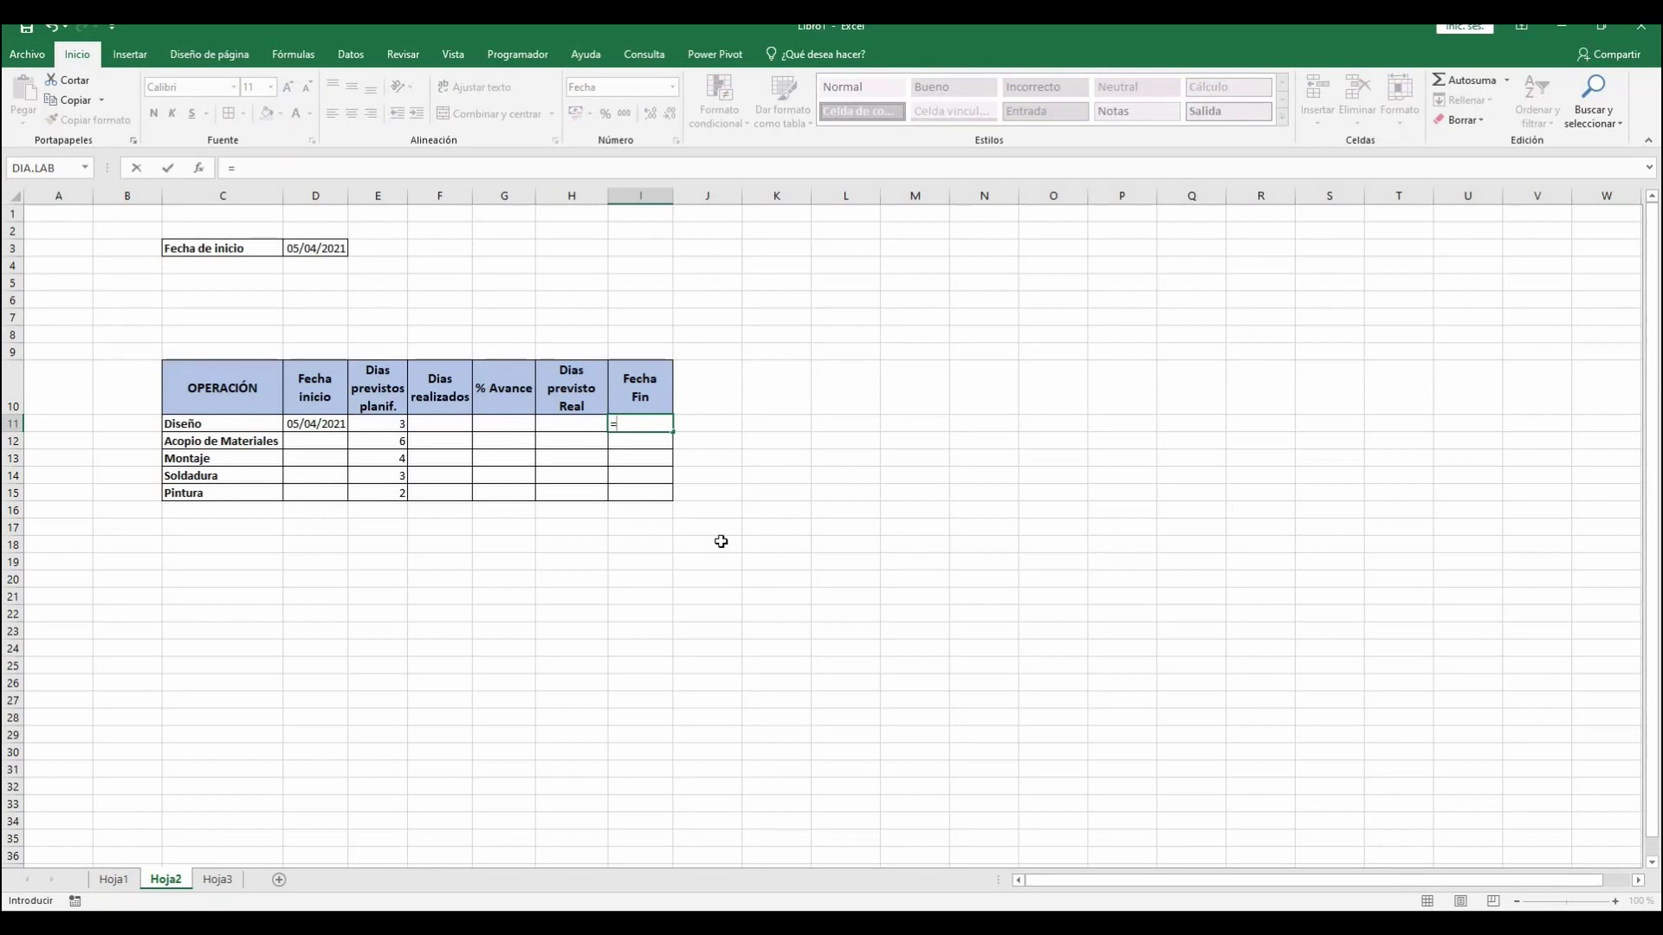
{"action": "left_click", "coordinate": [313, 423]}
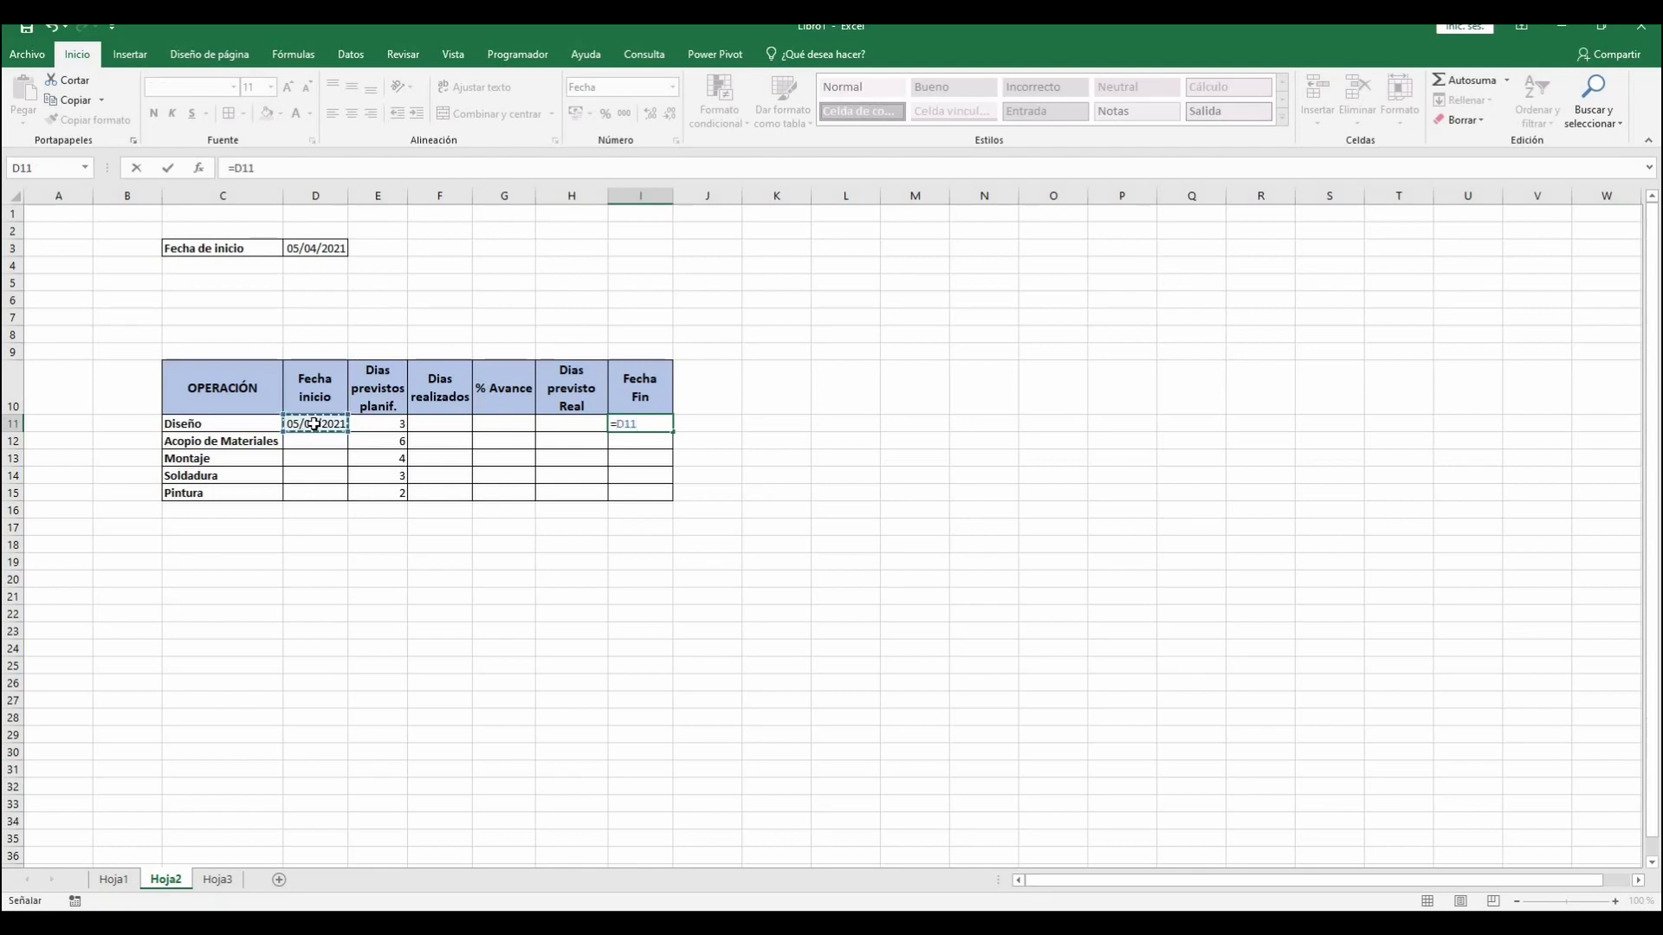
{"action": "key", "text": "BackSpace"}
{"action": "key", "text": "BackSpace"}
{"action": "key", "text": "BackSpace"}
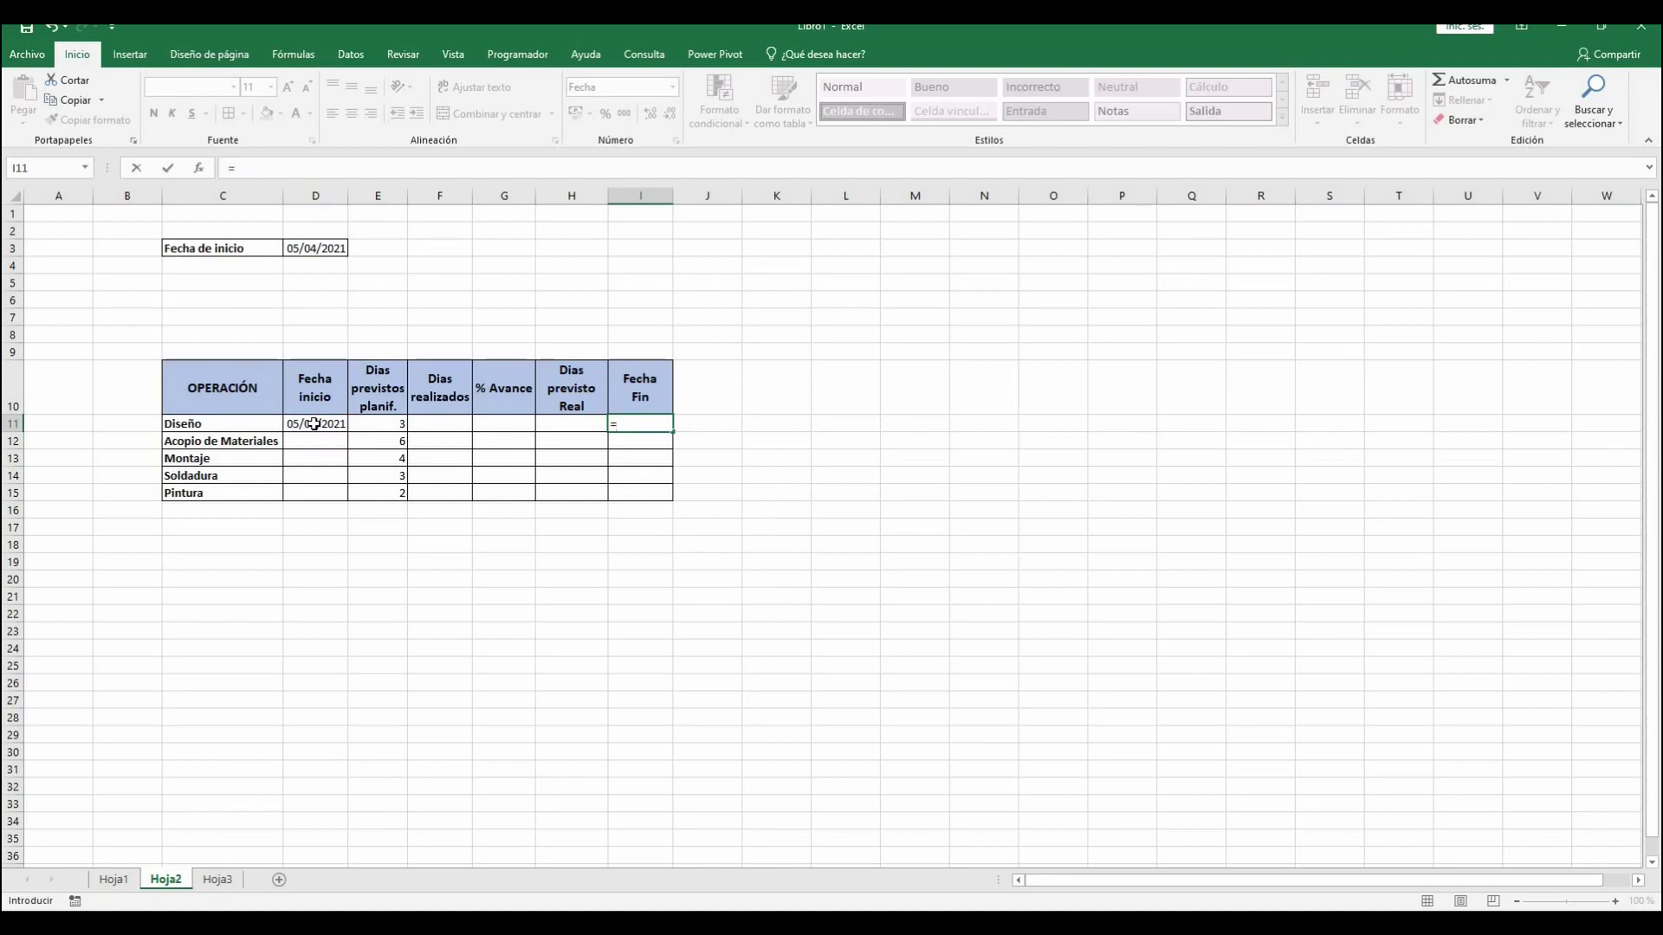
{"action": "type", "text": "dias"}
{"action": "key", "text": "BackSpace"}
{"action": "type", "text": "."}
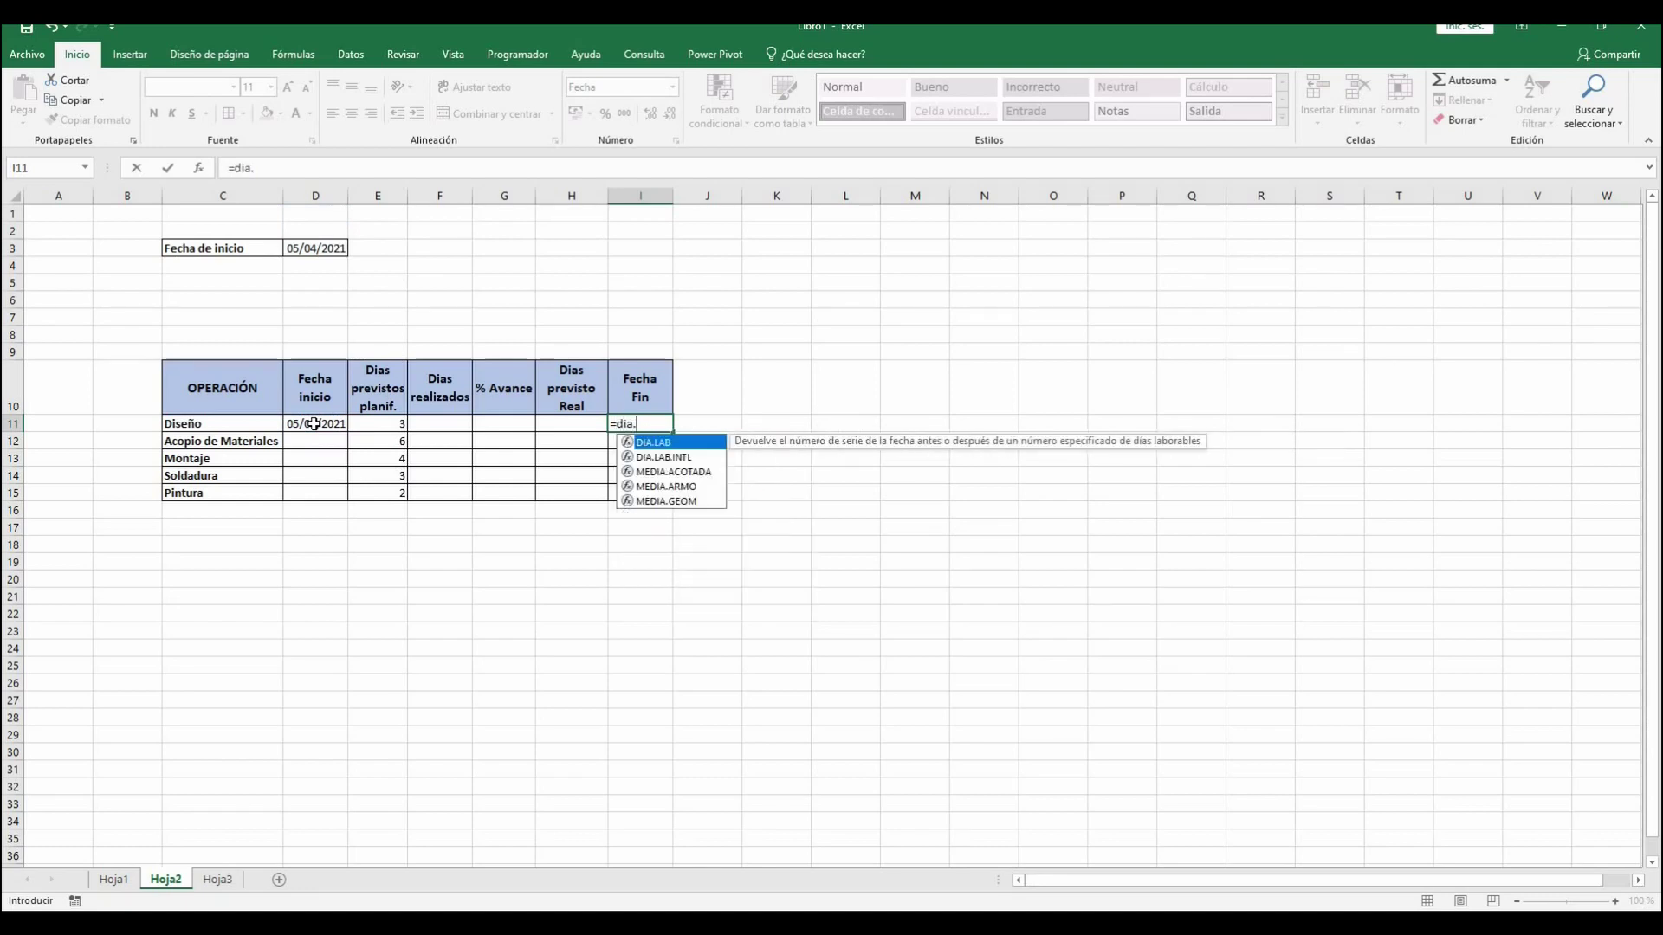
{"action": "type", "text": "lab("}
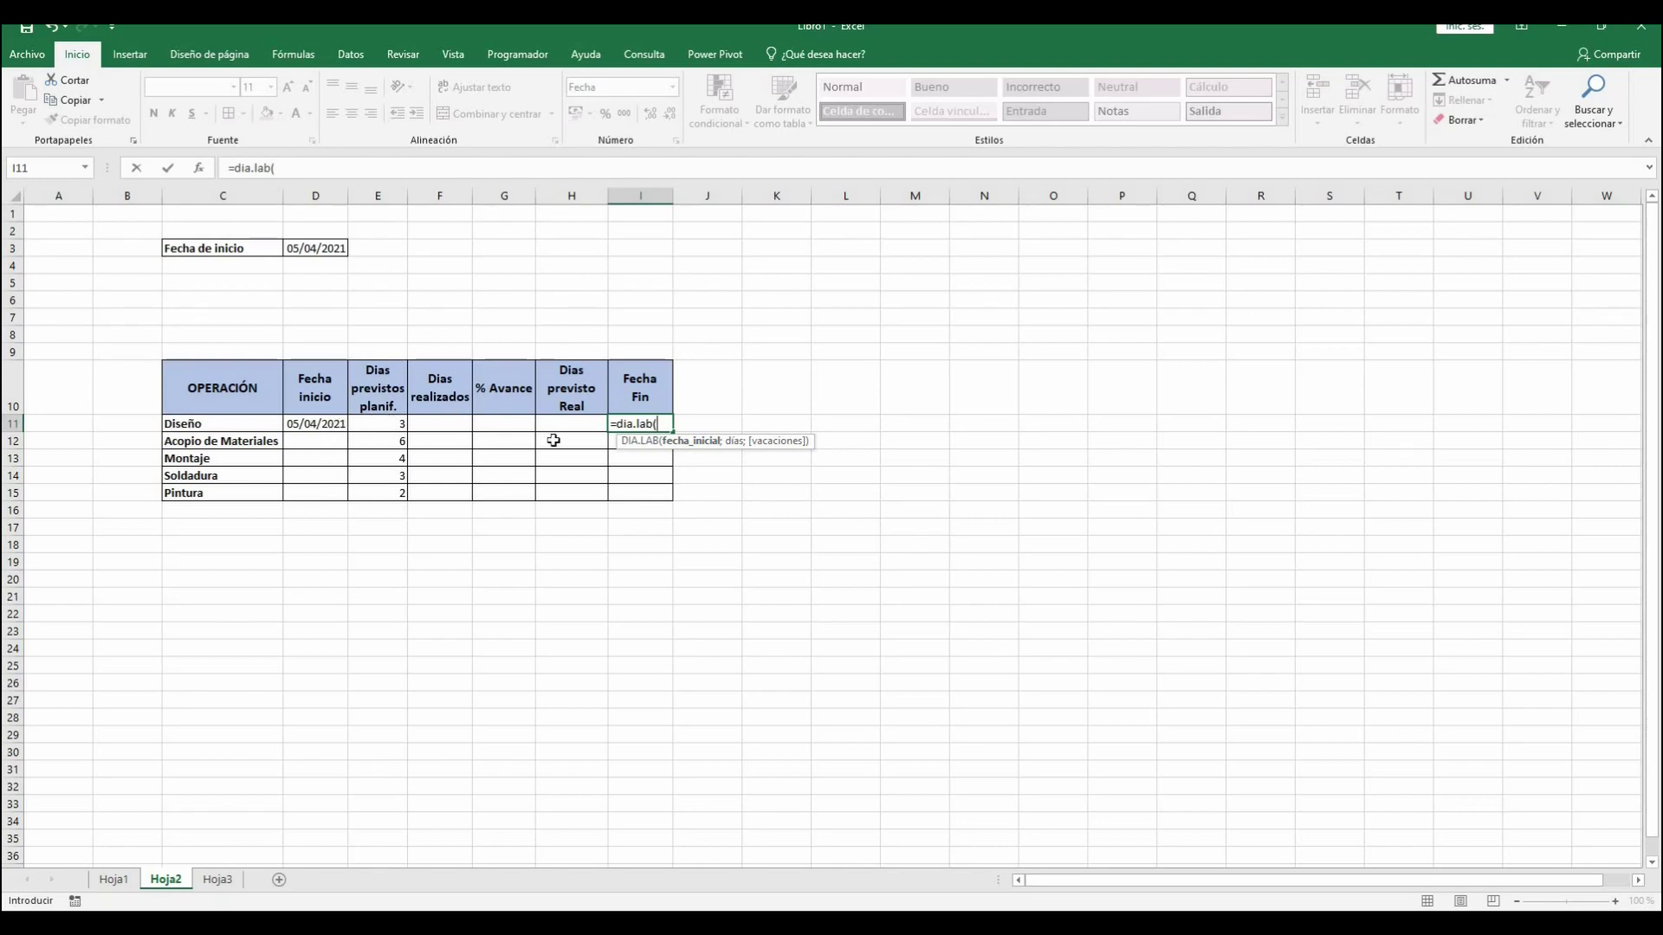
{"action": "left_click", "coordinate": [322, 425]}
{"action": "type", "text": ";"}
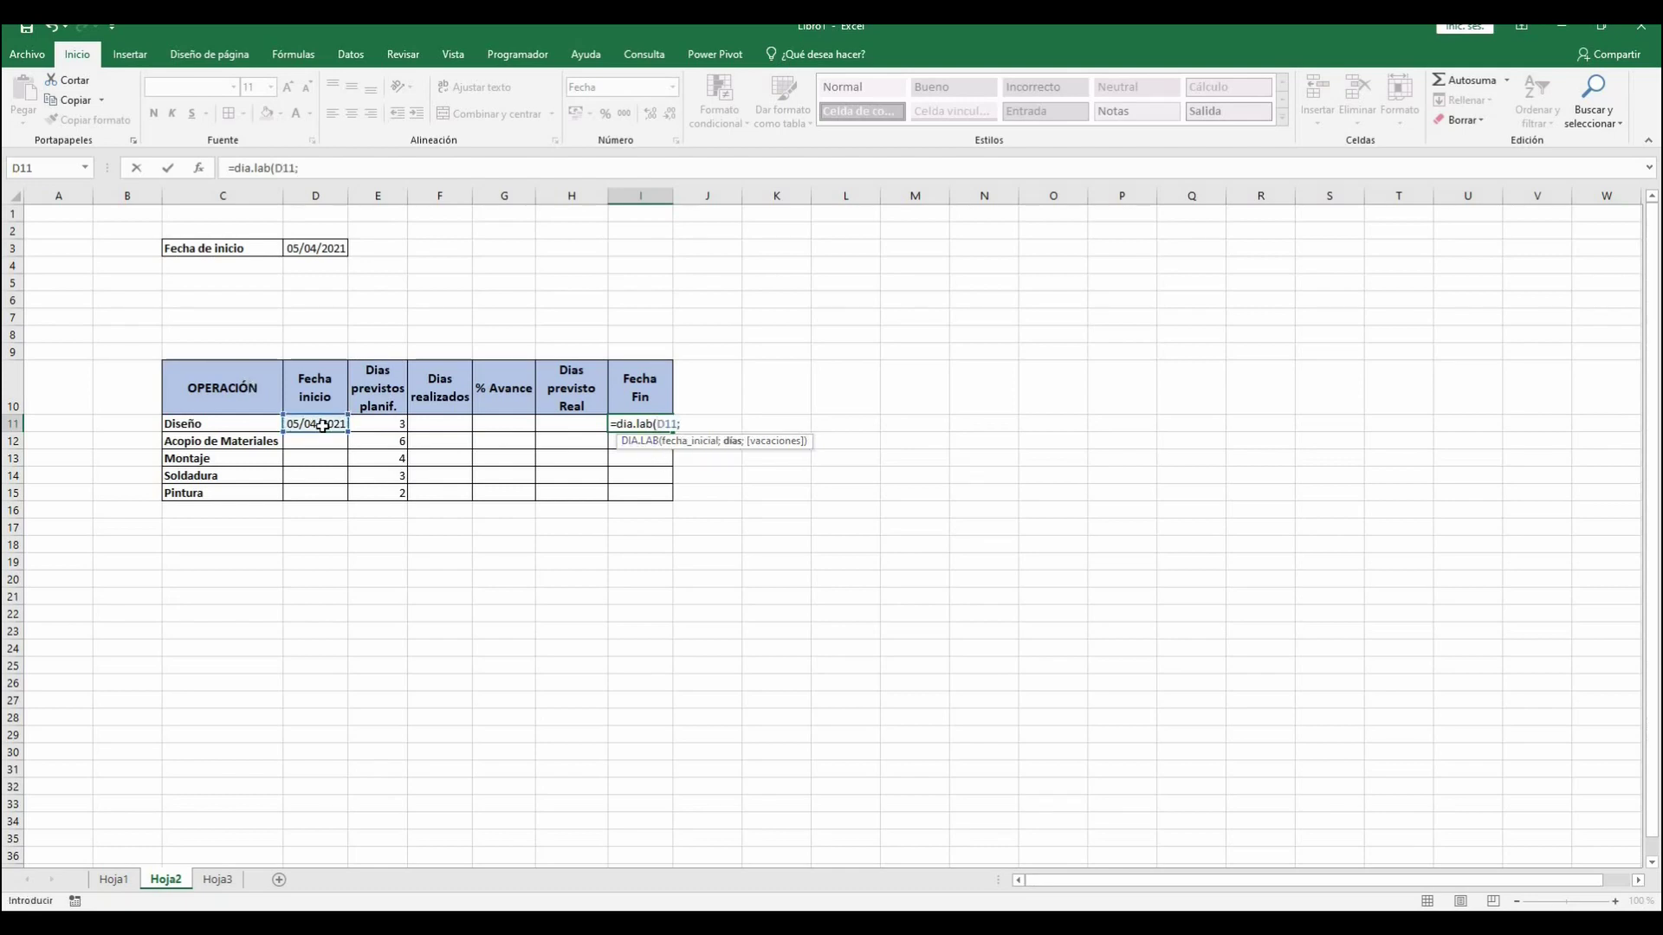
{"action": "left_click", "coordinate": [395, 423]}
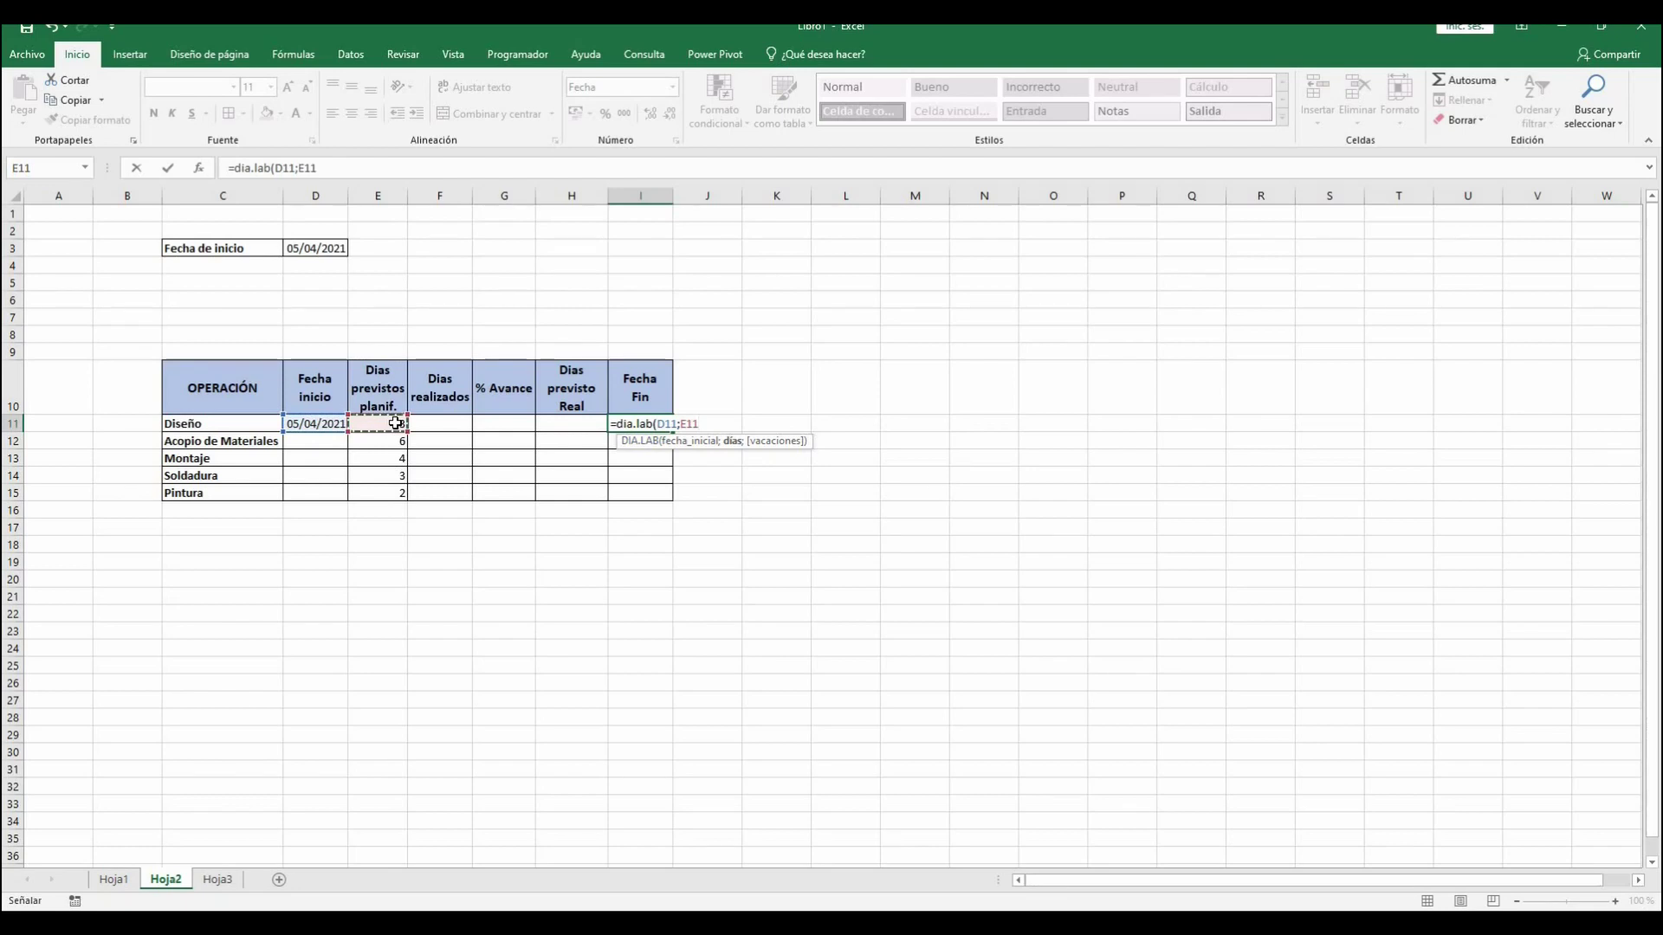
{"action": "type", "text": ")"}
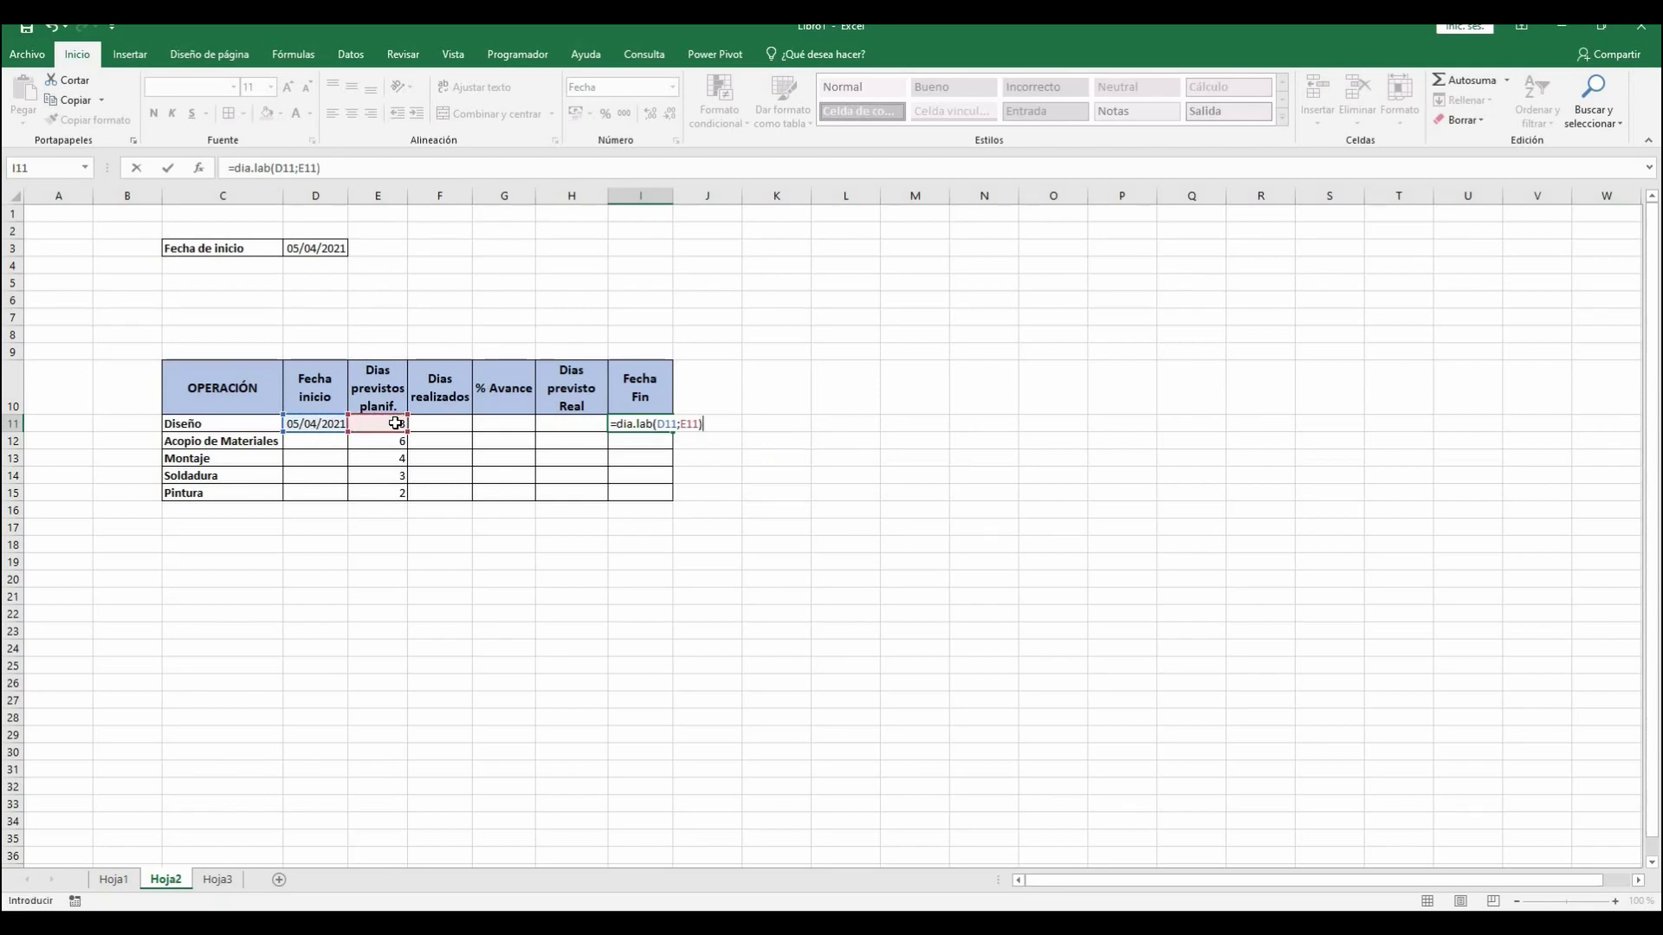
{"action": "key", "text": "Return"}
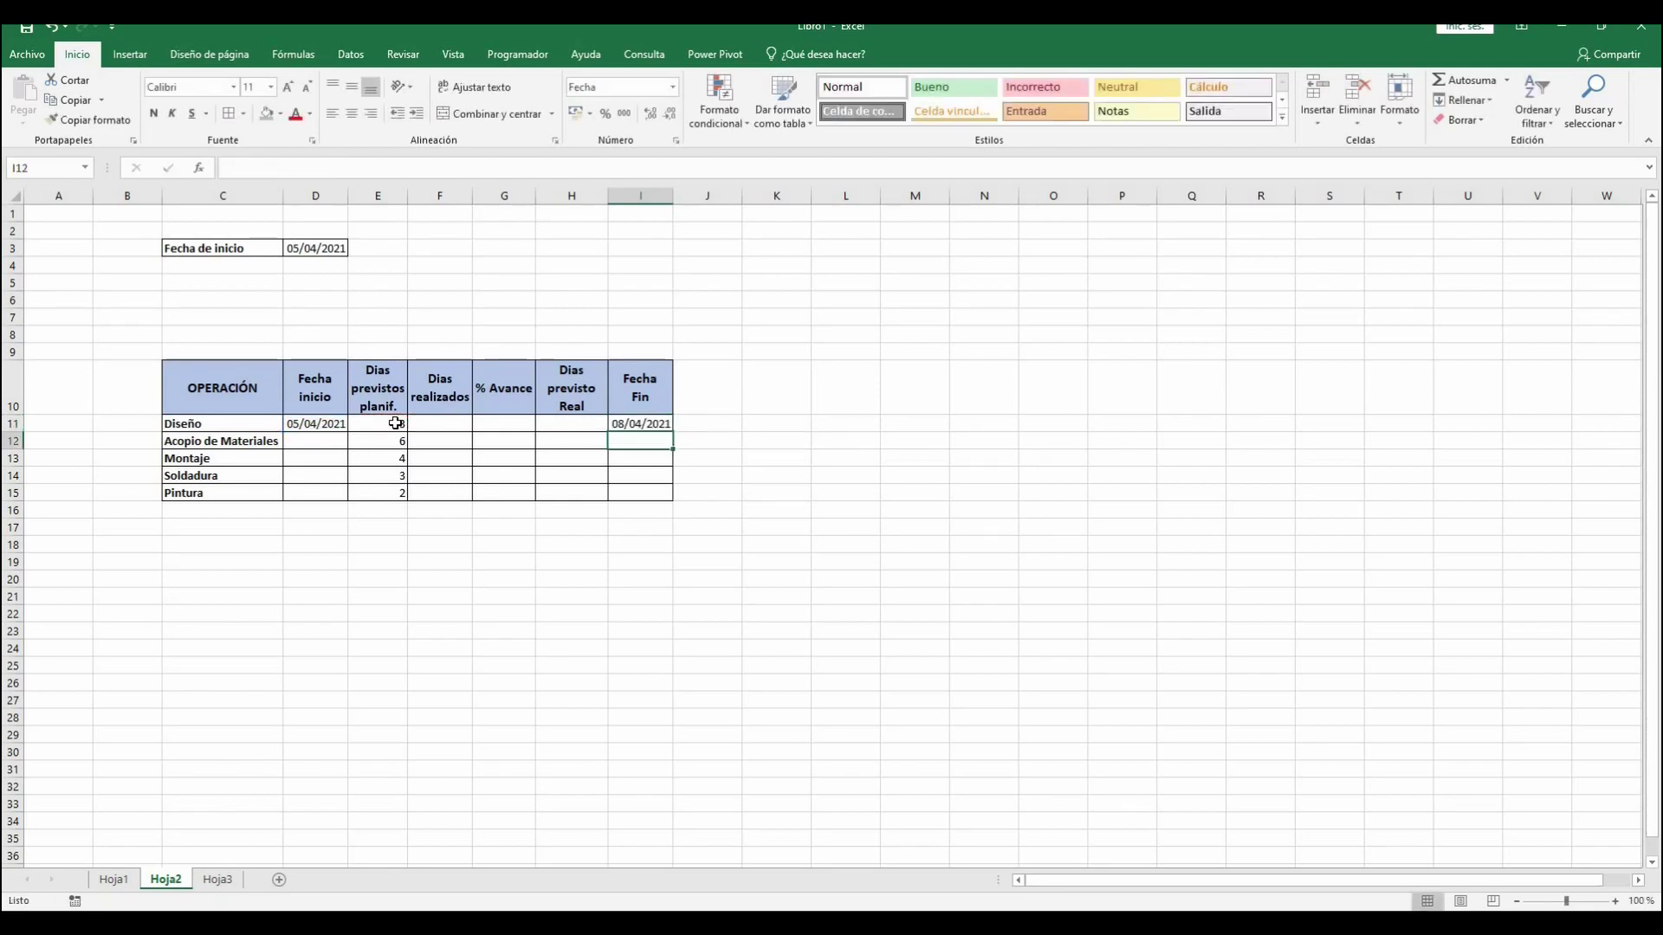
Fill the end date formula from I11 down to Pintura in I15
{"action": "left_click", "coordinate": [666, 427]}
{"action": "double_click", "coordinate": [673, 433]}
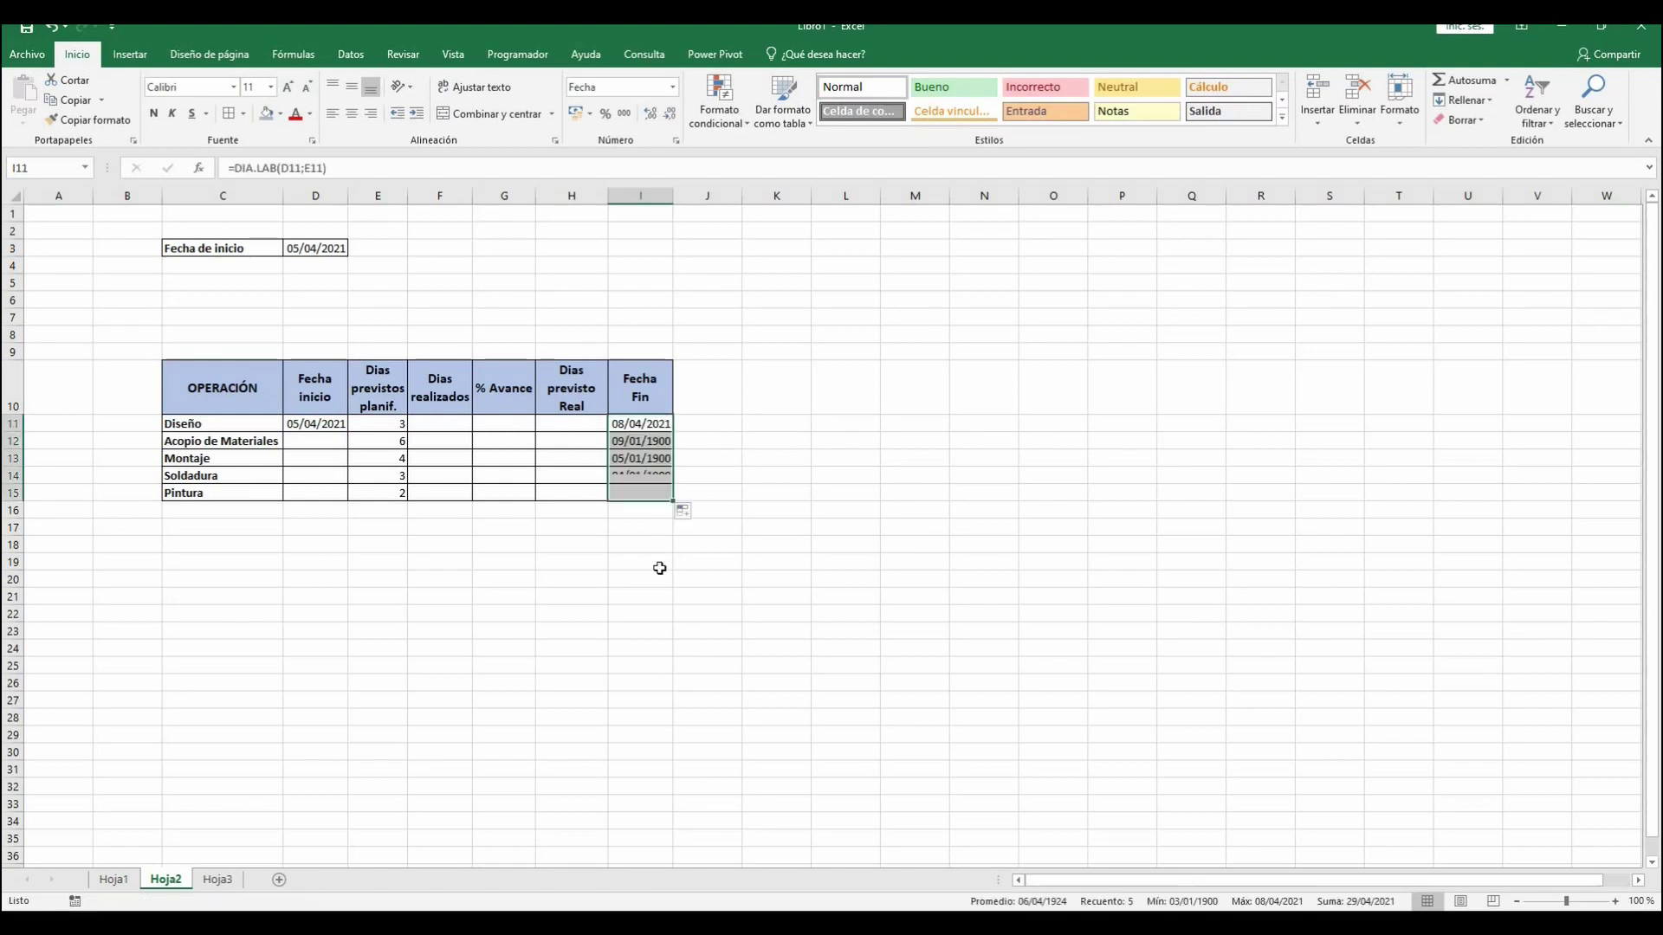
{"action": "left_click", "coordinate": [657, 563]}
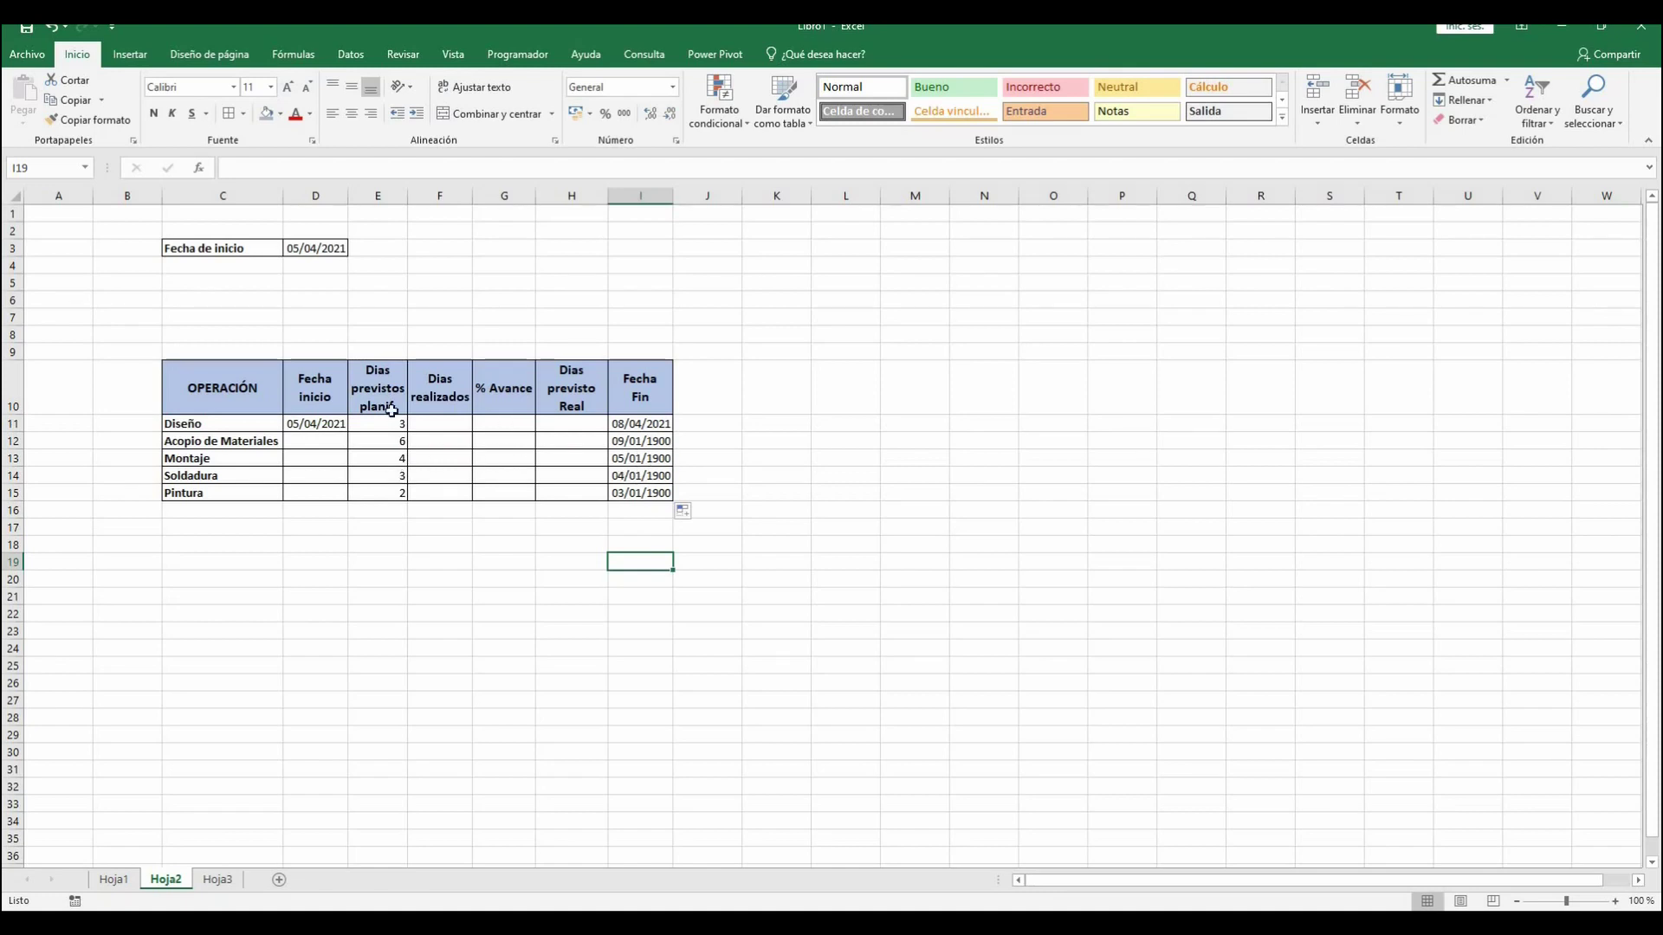
Set the start date of Acopio de Materiales in D12 to the day after Diseño ends with =I11+1
{"action": "left_click", "coordinate": [317, 442]}
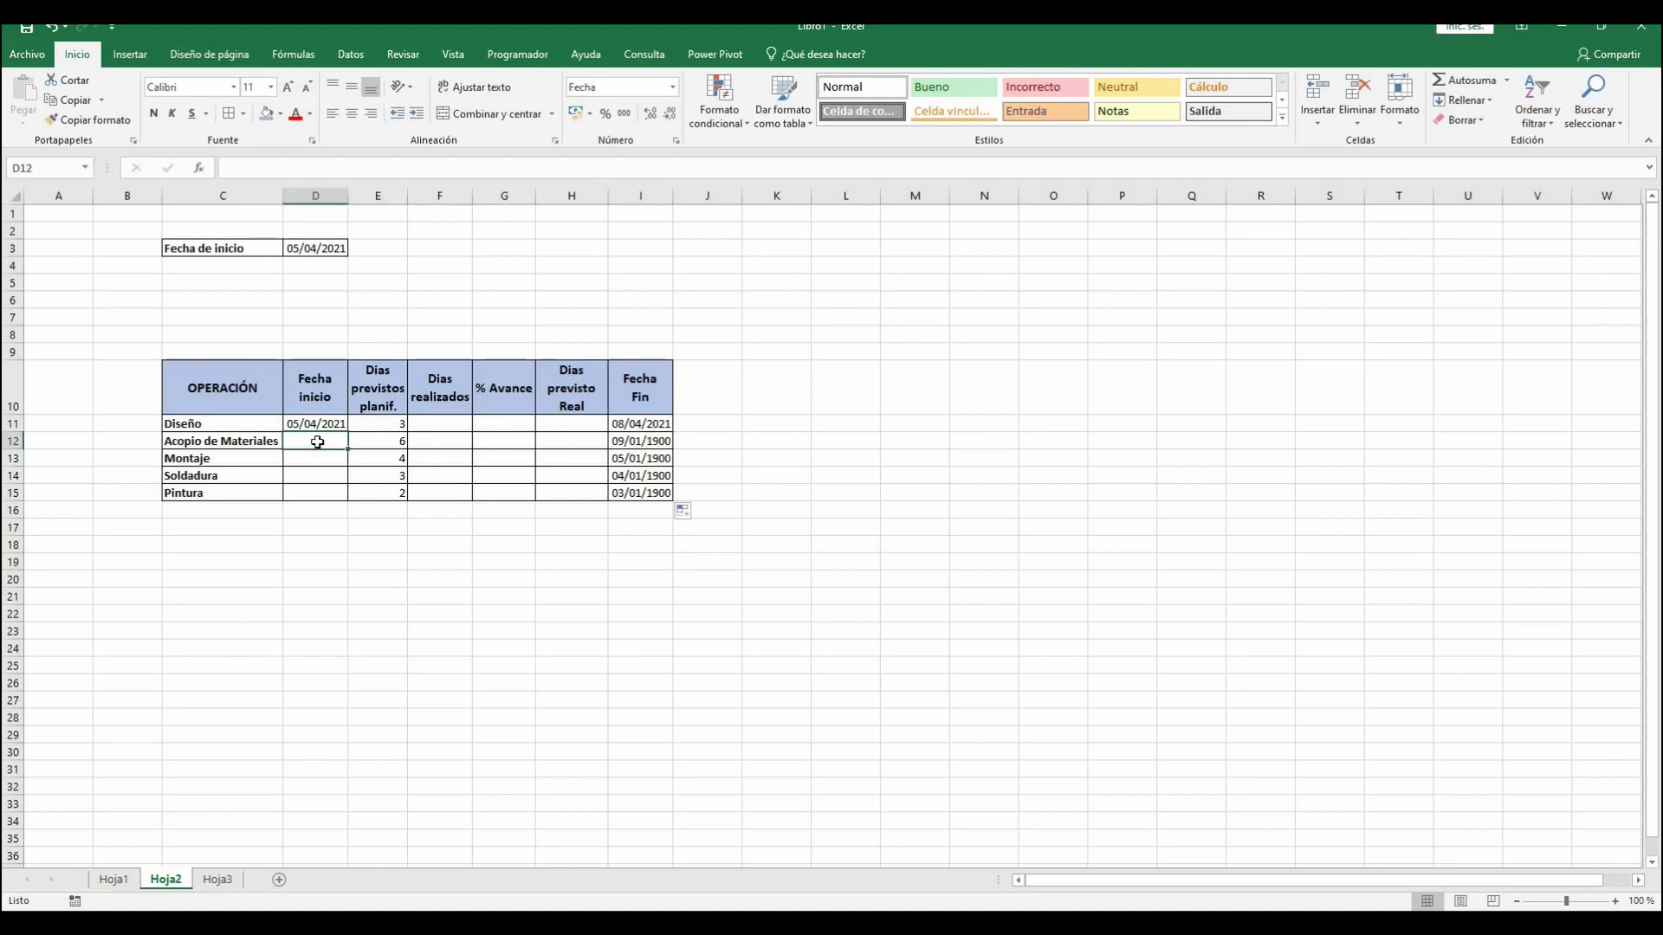
{"action": "type", "text": "="}
{"action": "left_click", "coordinate": [636, 424]}
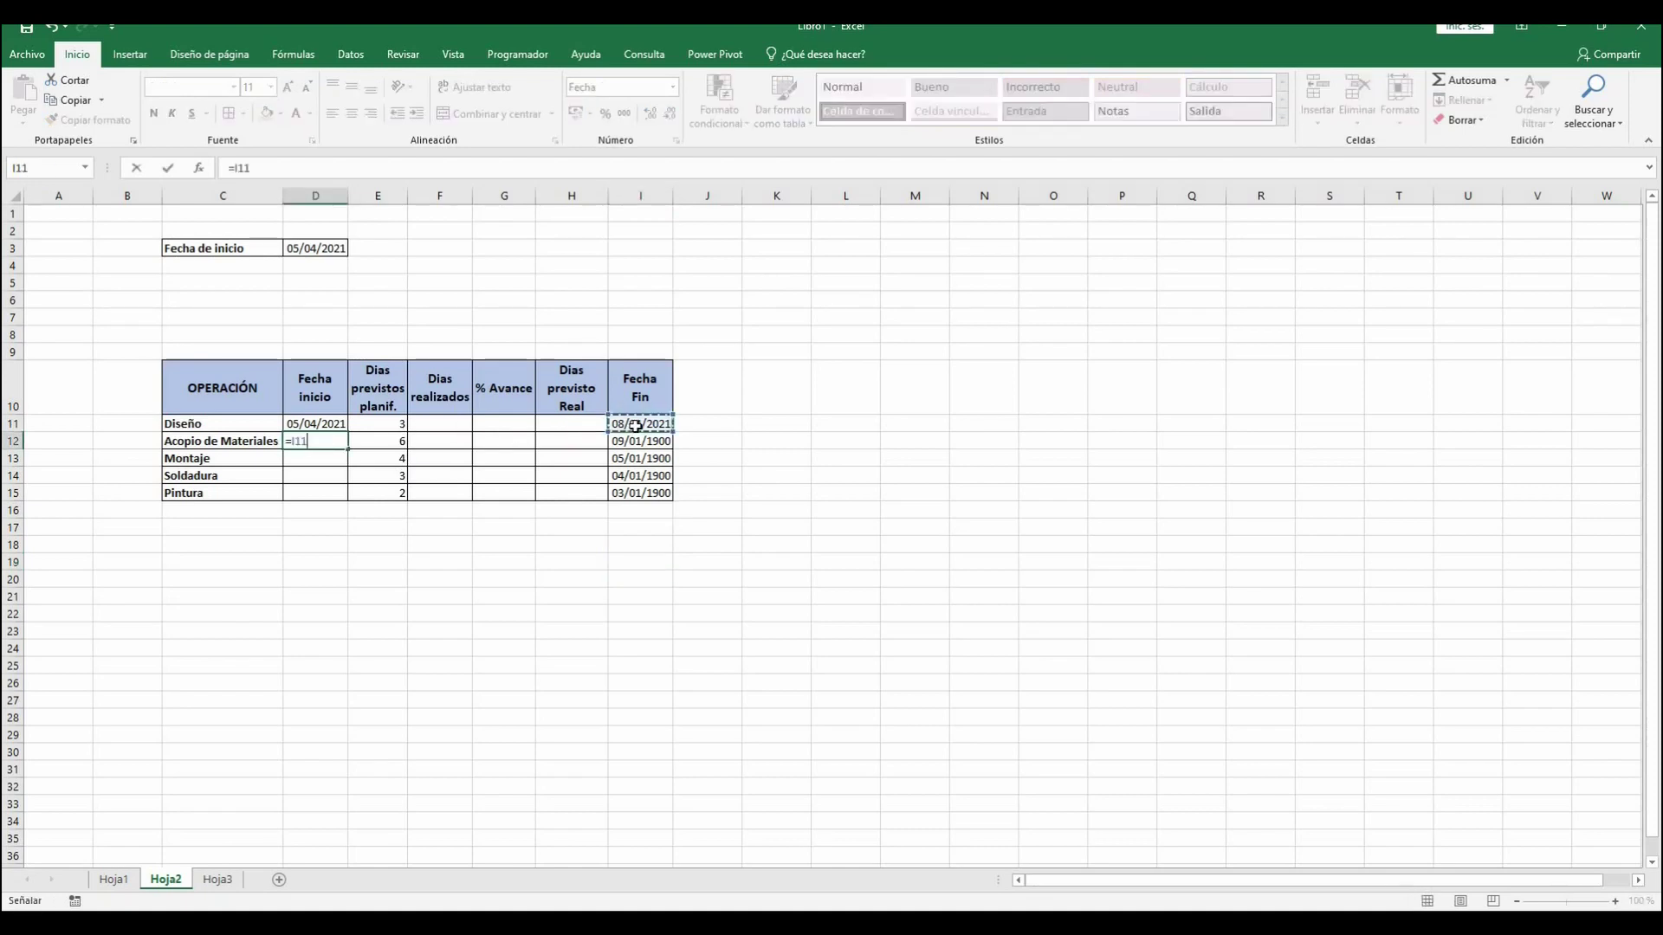
{"action": "type", "text": "+1"}
{"action": "left_click", "coordinate": [498, 595]}
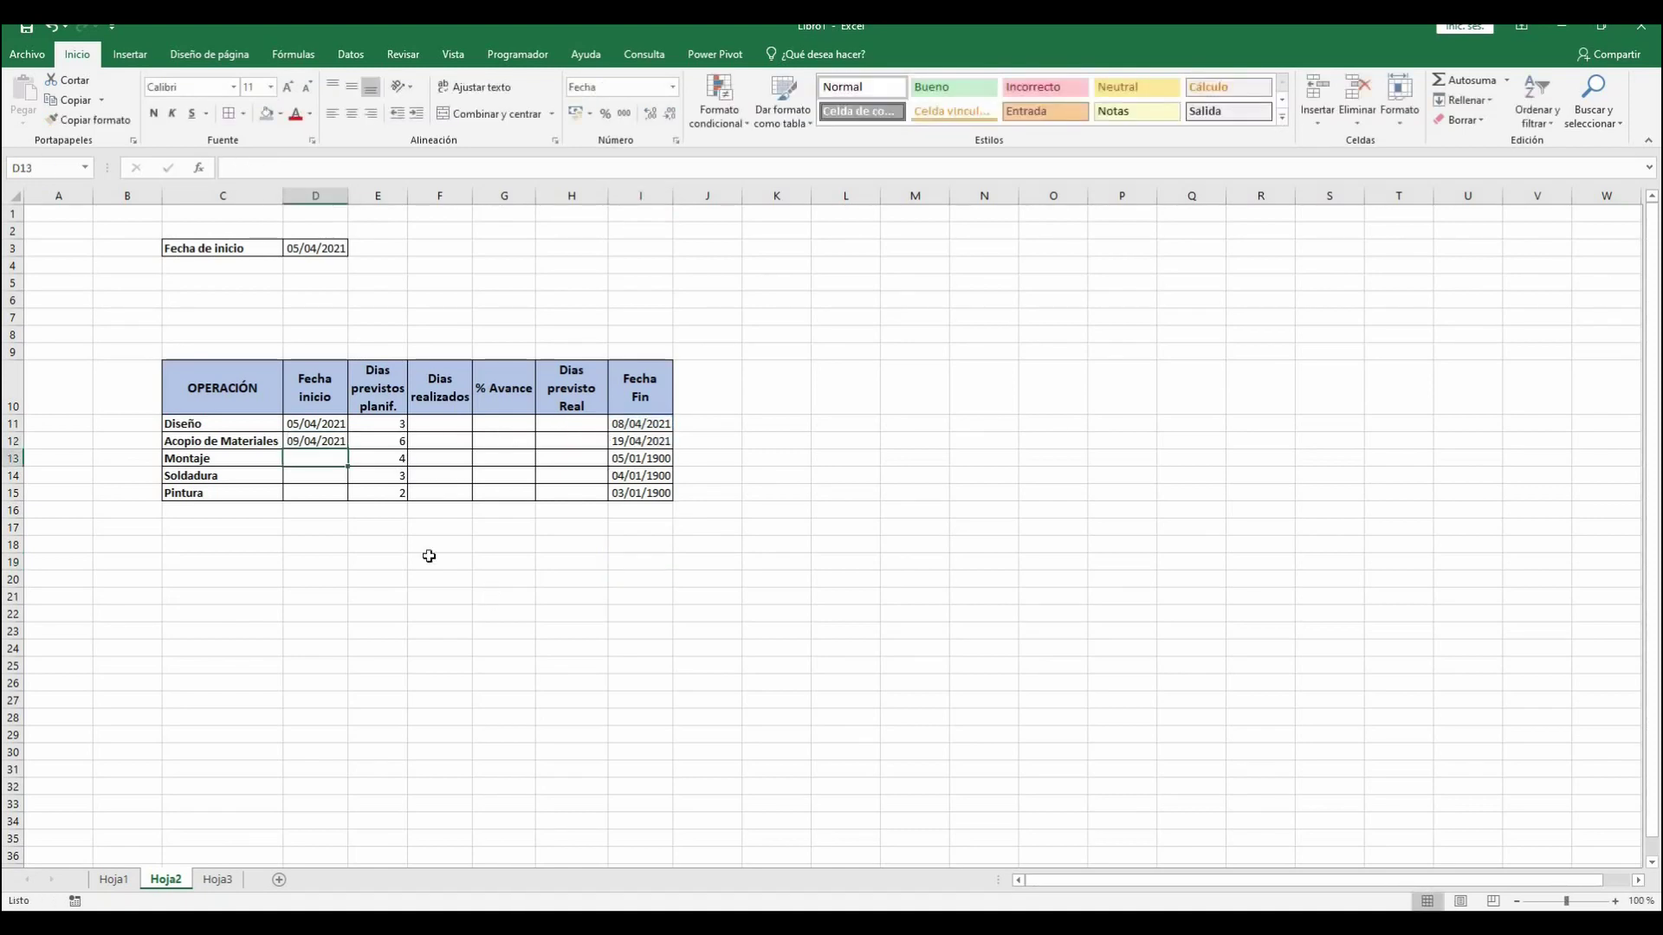
Fill the start date formula from D12 down to Pintura in D15
{"action": "left_click", "coordinate": [343, 445]}
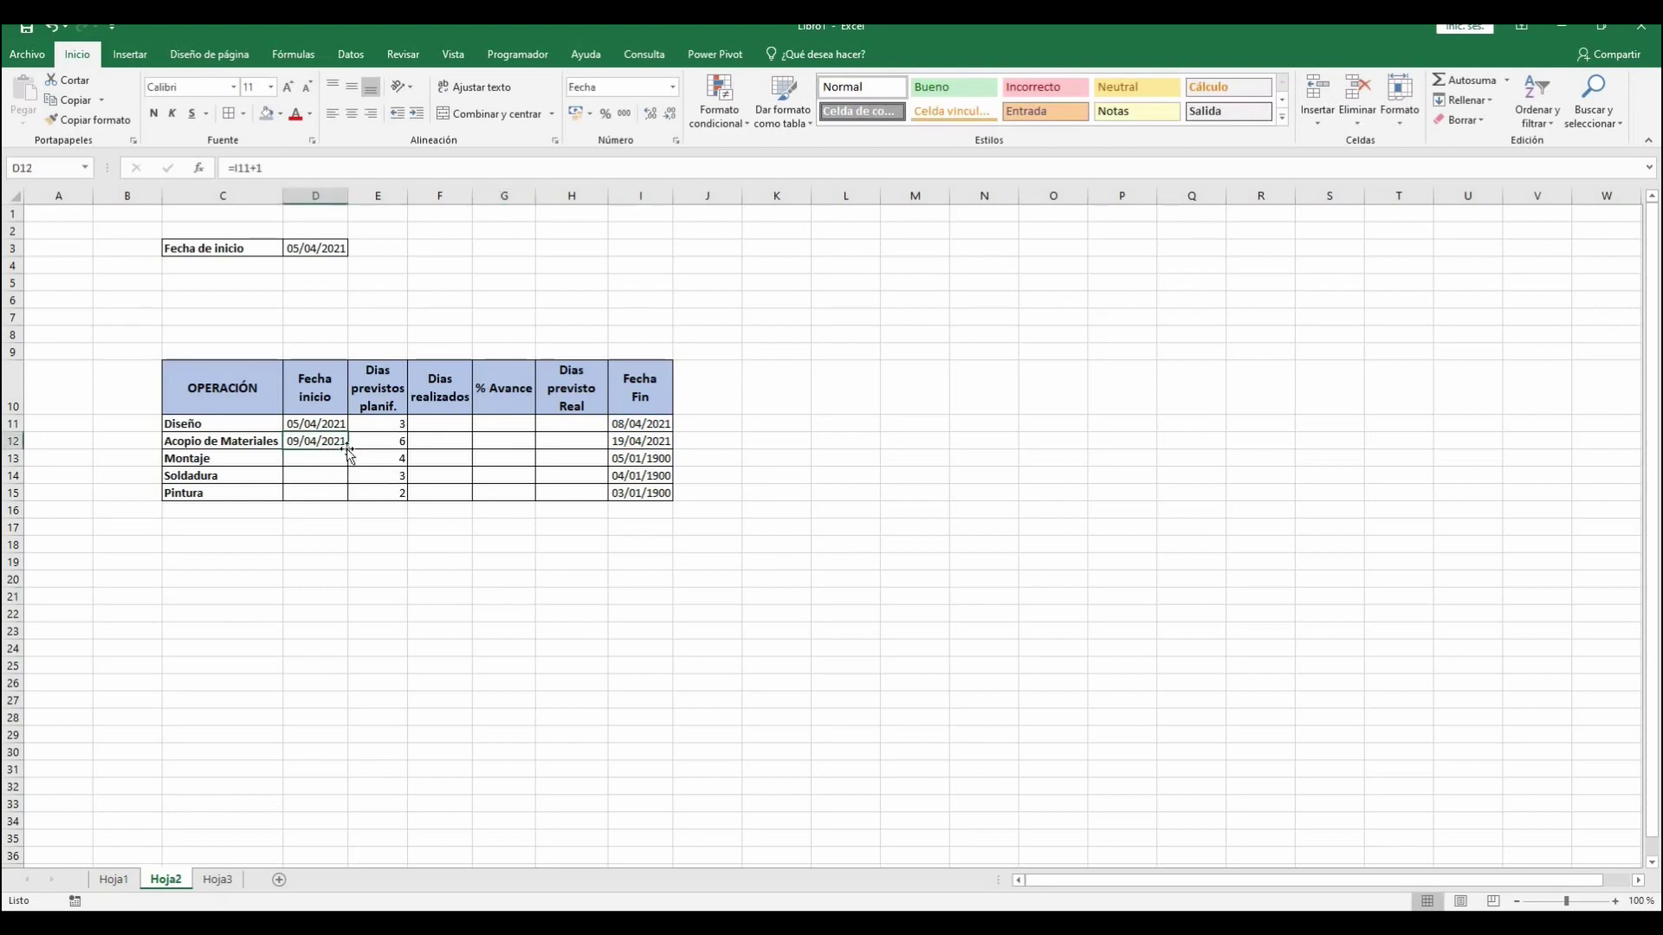
{"action": "left_click_drag", "start_coordinate": [343, 445], "coordinate": [343, 493]}
{"action": "left_click", "coordinate": [325, 596]}
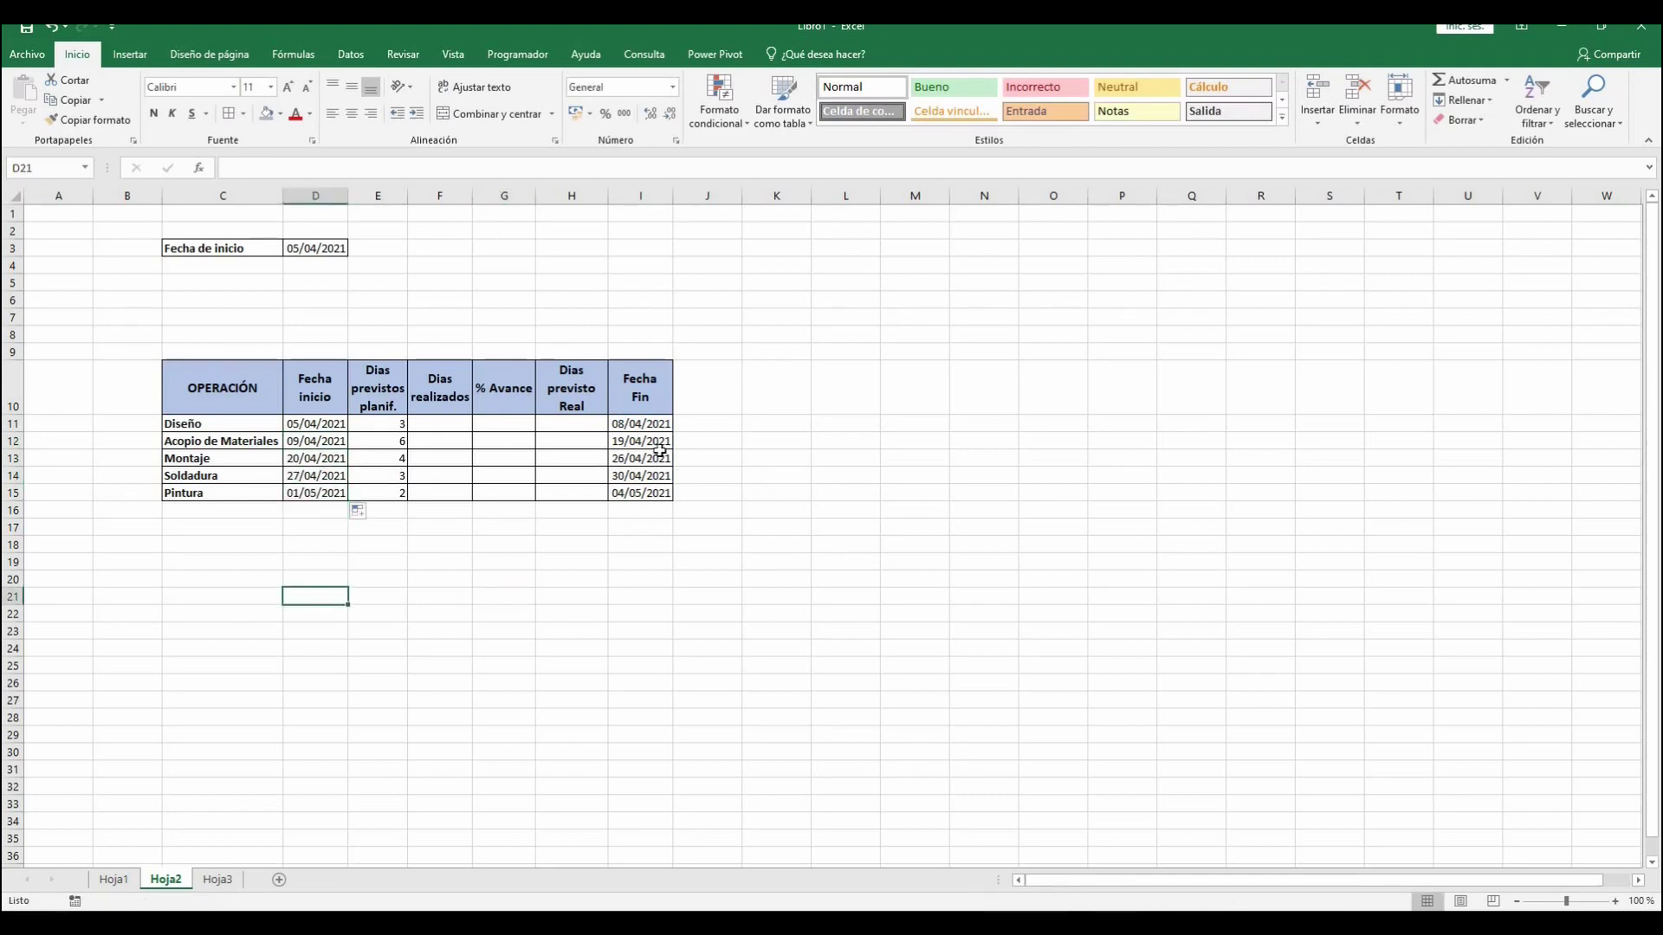
{"action": "left_click", "coordinate": [702, 356]}
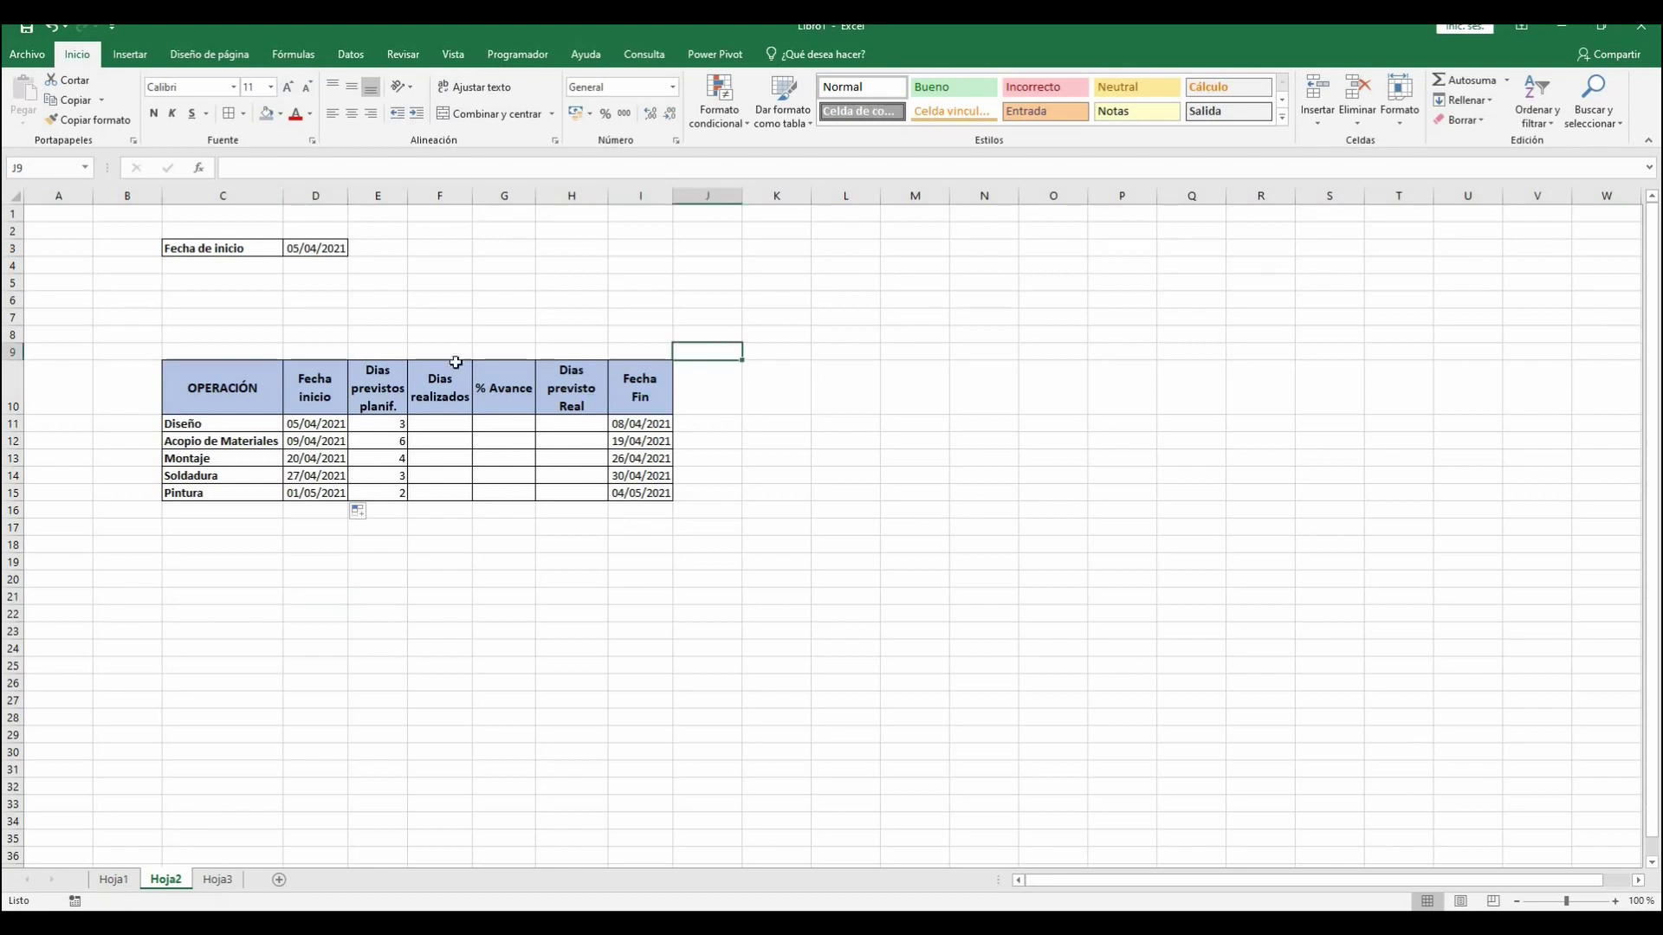
Make row 9 taller and enter the date 05/04/2021 in J9, above the table's header row
{"action": "left_click_drag", "start_coordinate": [17, 360], "coordinate": [16, 408]}
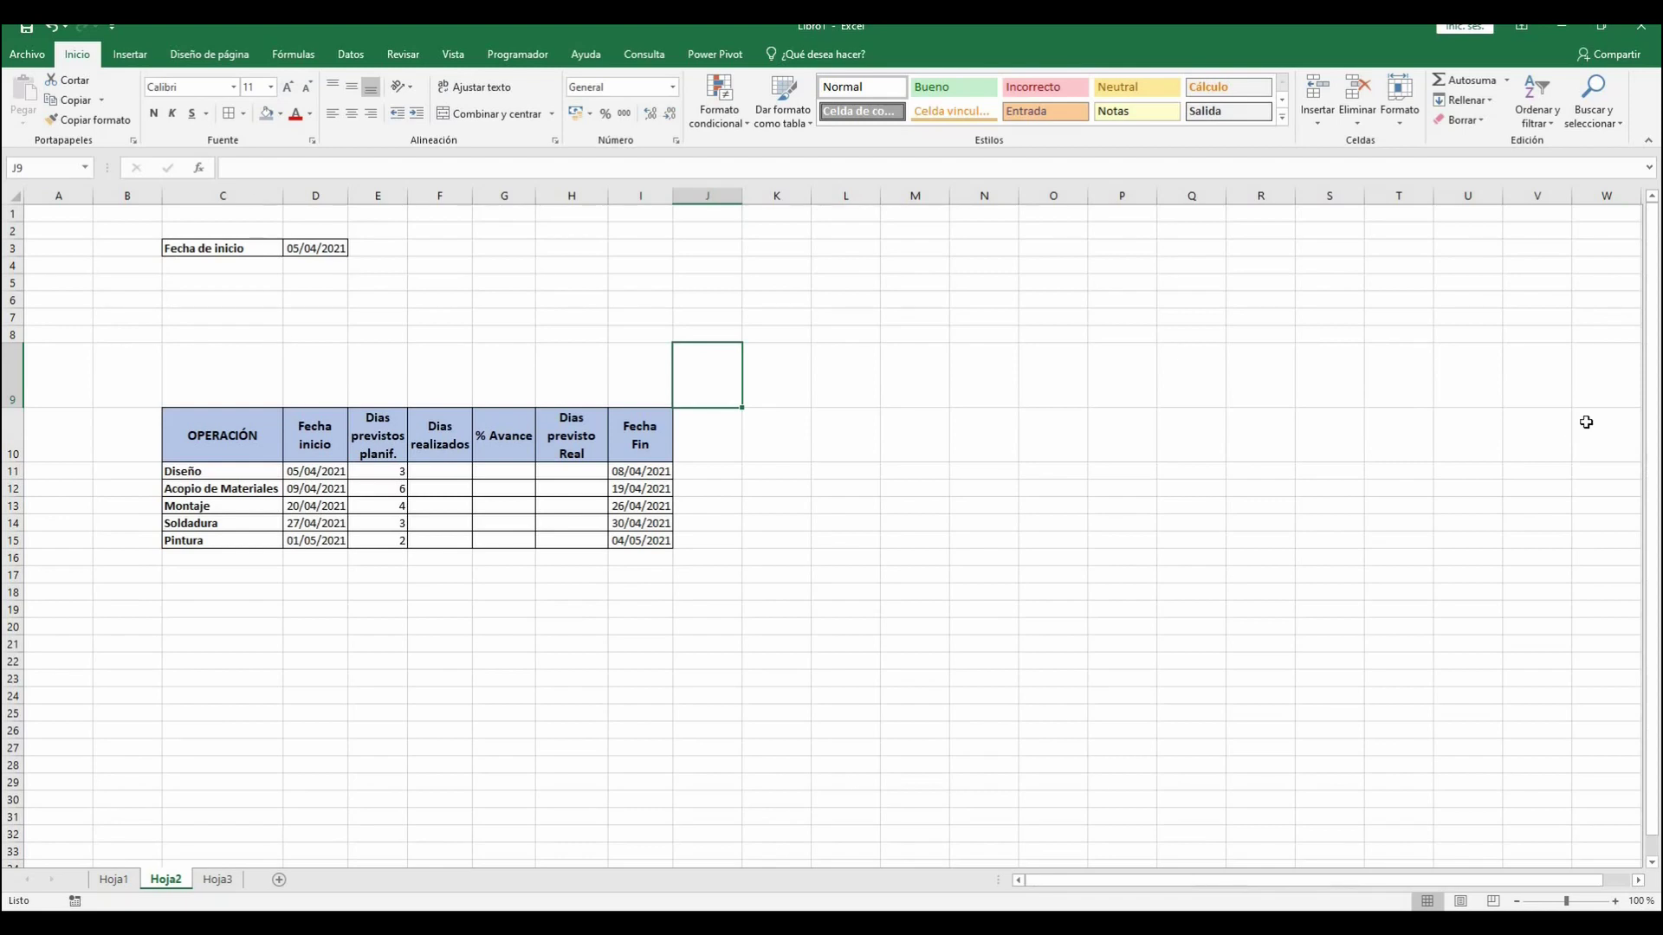
{"action": "type", "text": "05/04/"}
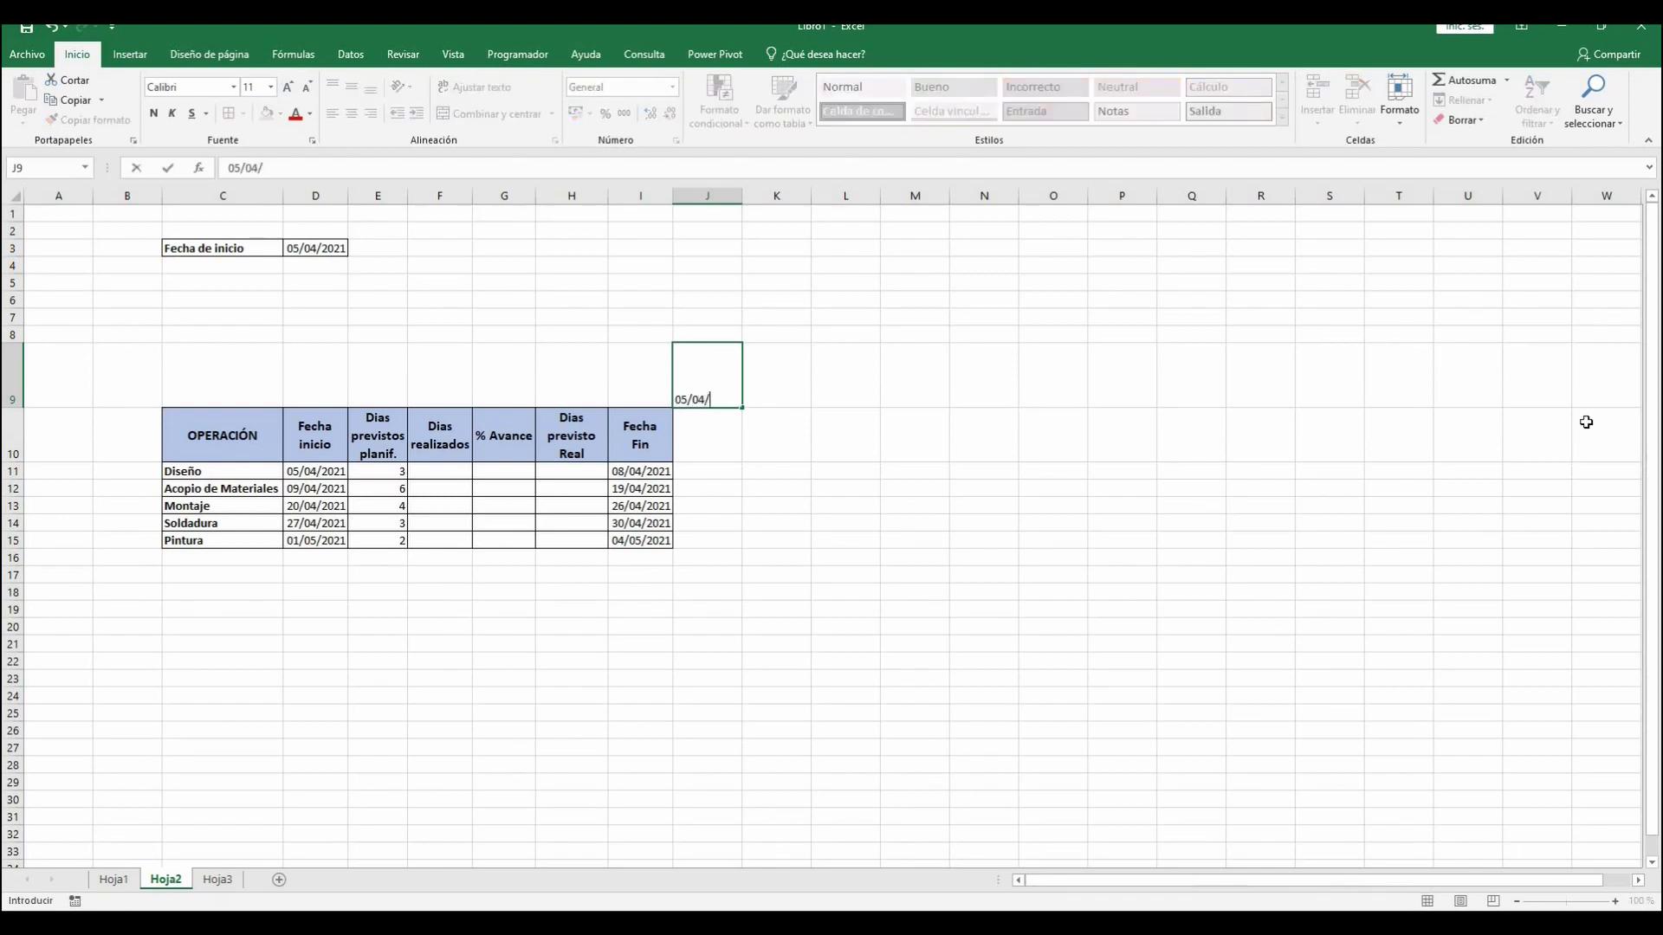
{"action": "type", "text": "2021"}
{"action": "left_click", "coordinate": [1219, 642]}
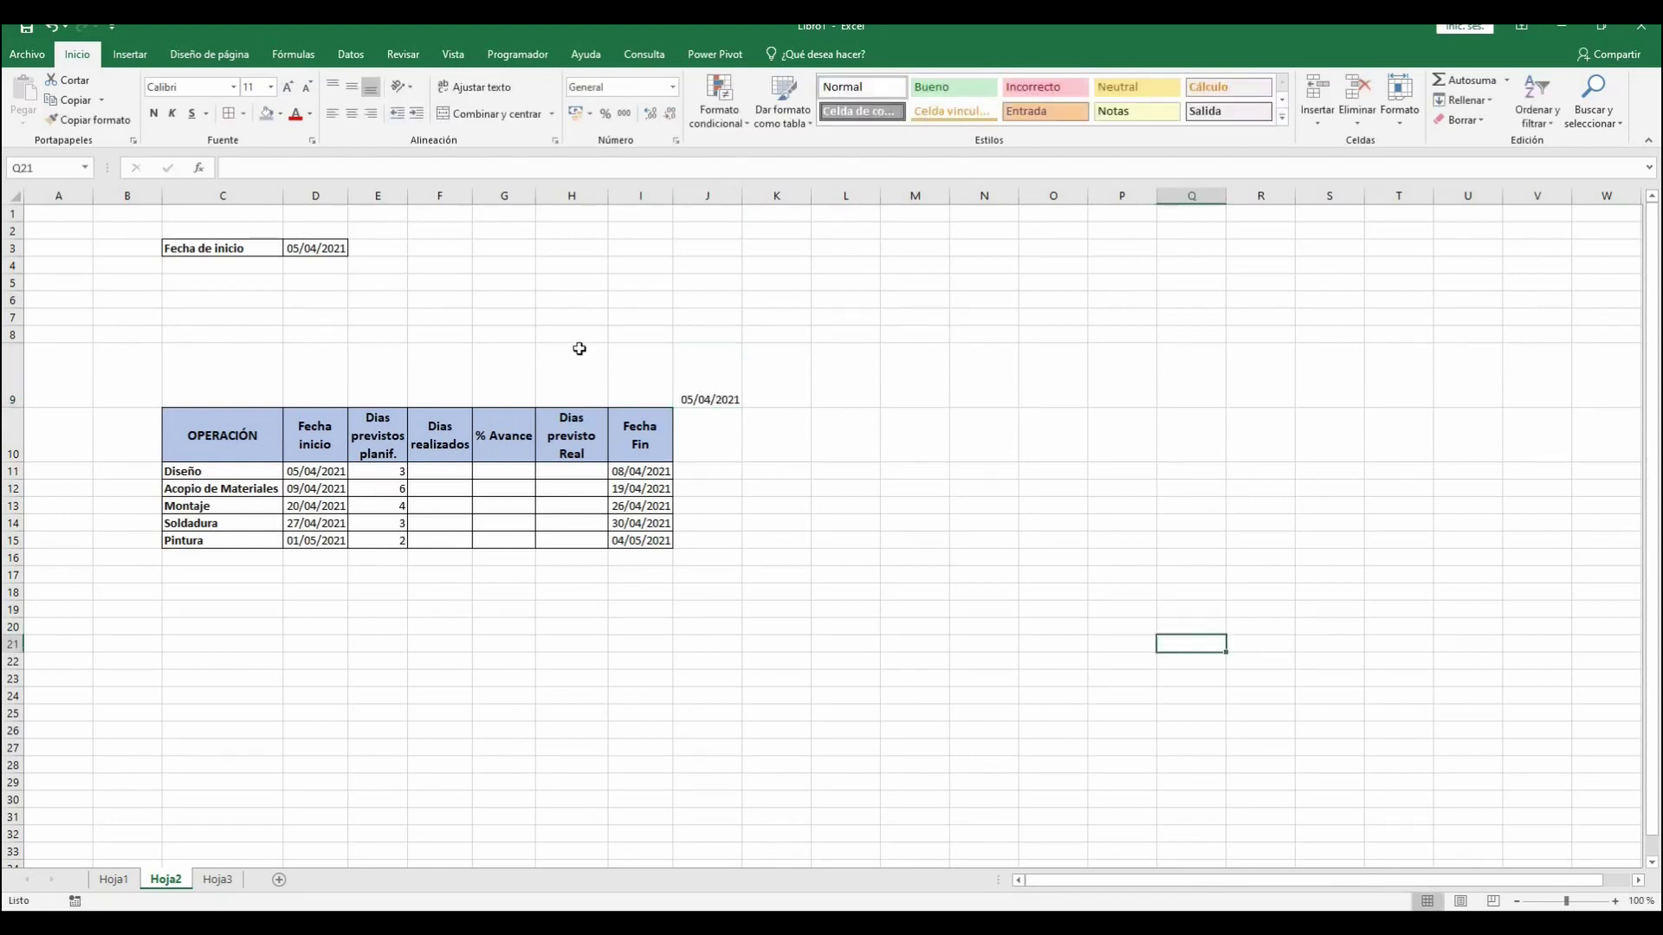
Move the date from J9 down to J10, beside the Fecha Fin header
{"action": "left_click", "coordinate": [706, 373]}
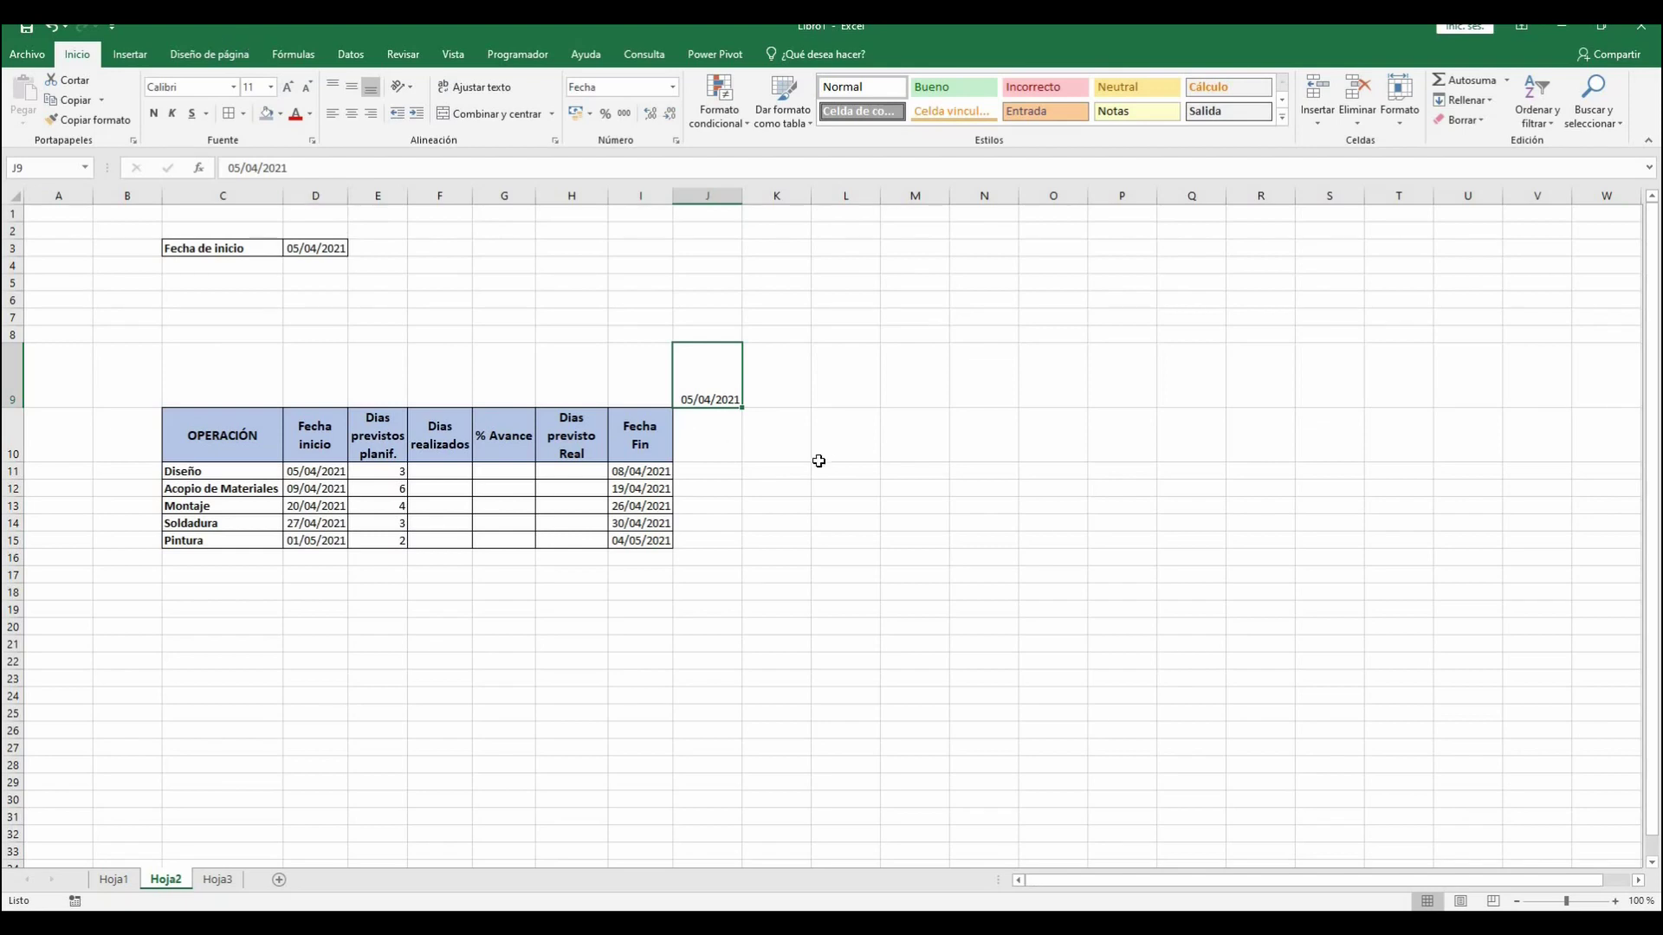
{"action": "key", "text": "ctrl+c"}
{"action": "left_click", "coordinate": [730, 433]}
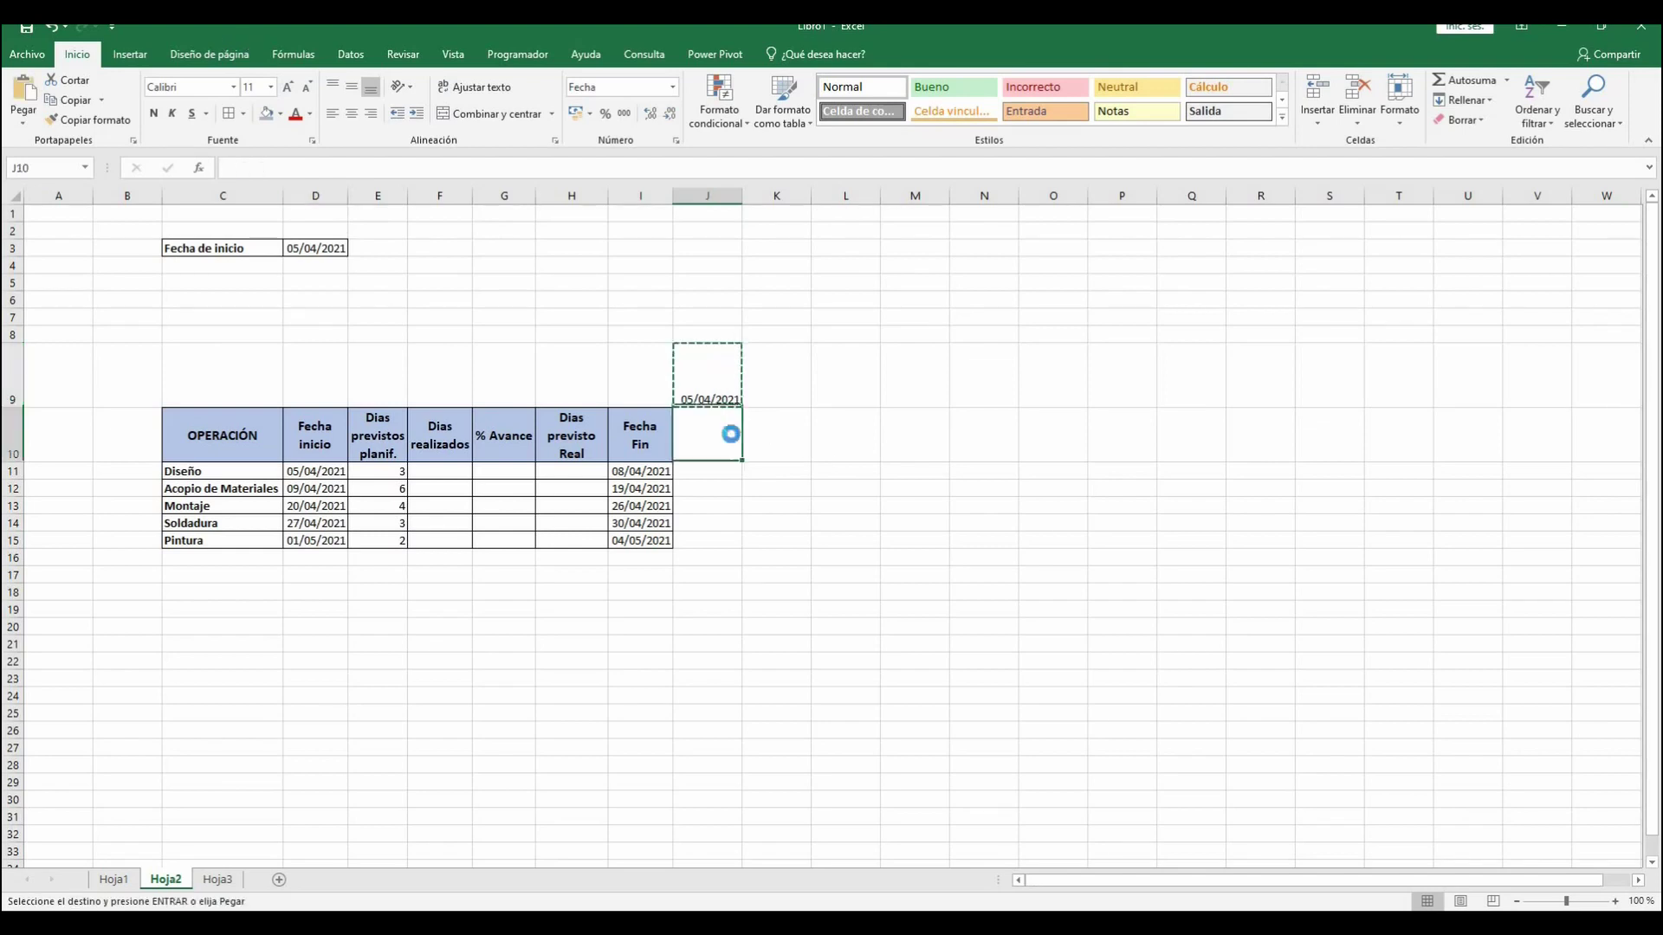
{"action": "key", "text": "ctrl+v"}
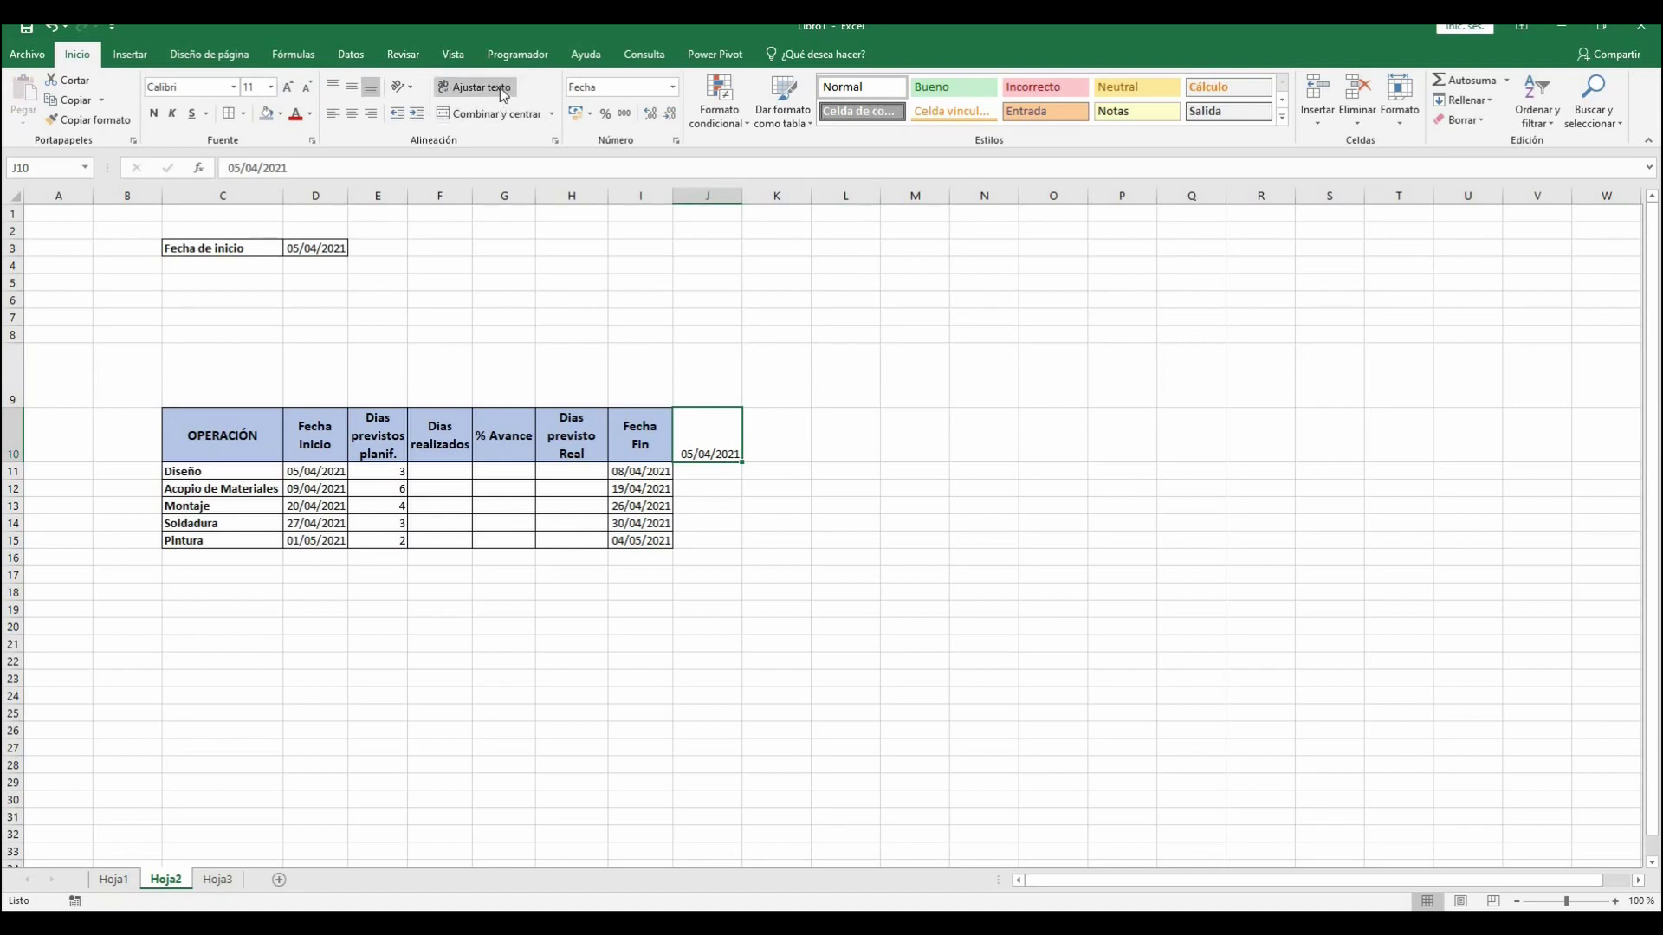
Rotate the date in J10 to read upward, and fit column J's width and row 10's height to it
{"action": "left_click", "coordinate": [404, 87]}
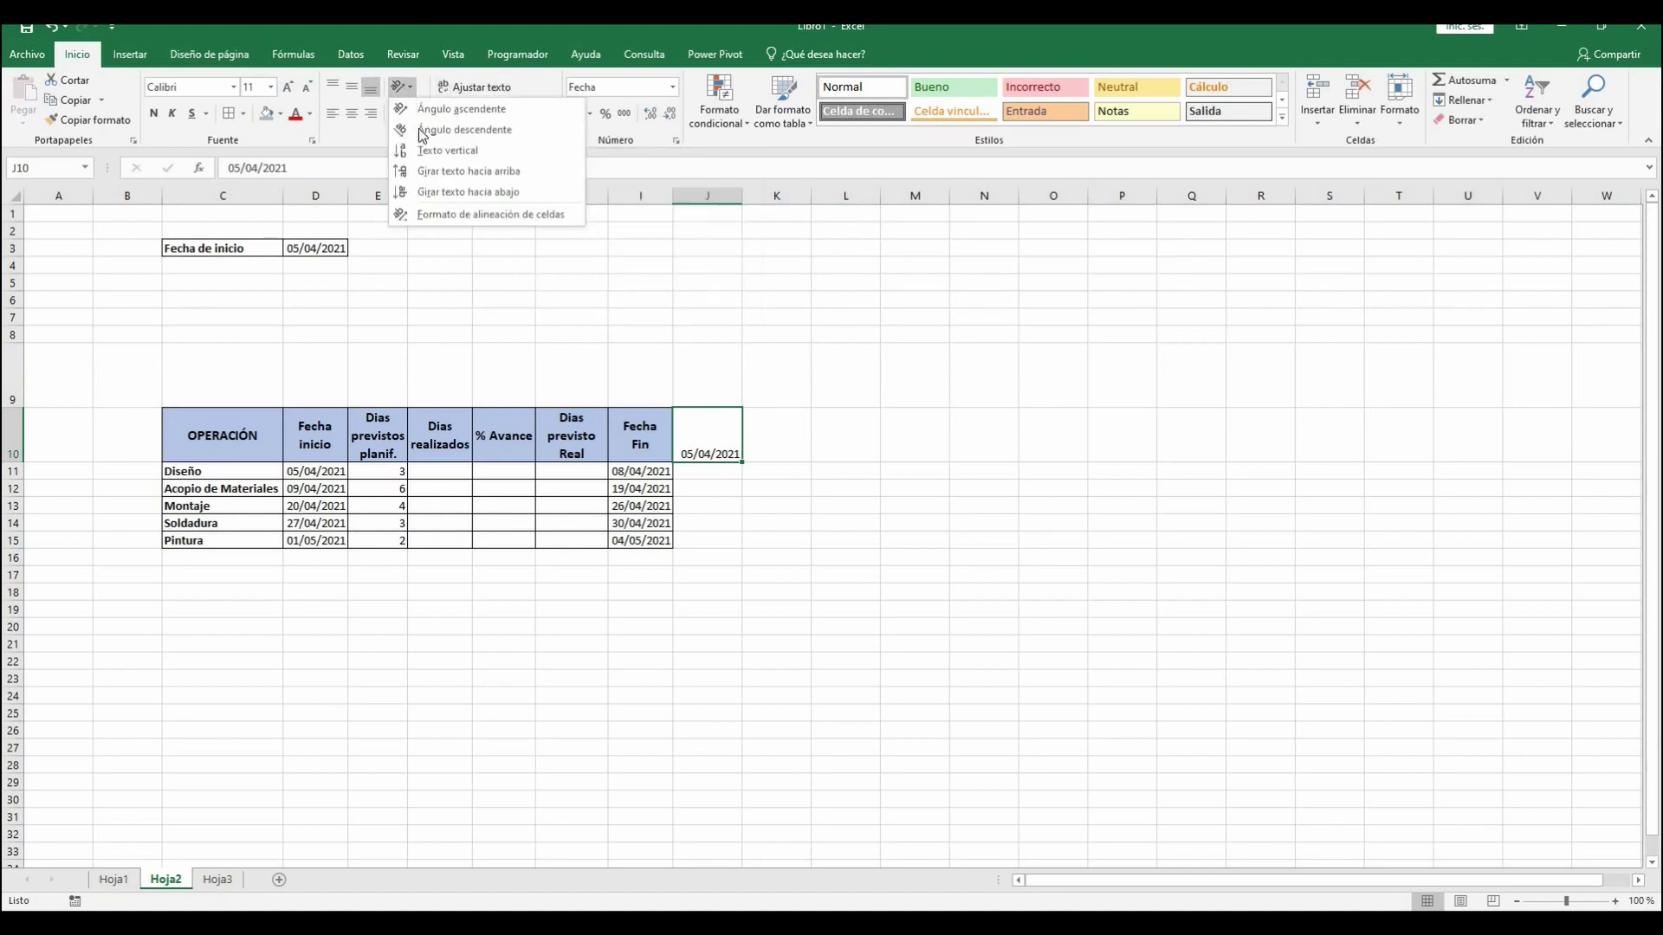
{"action": "left_click", "coordinate": [420, 179]}
{"action": "left_click", "coordinate": [769, 496]}
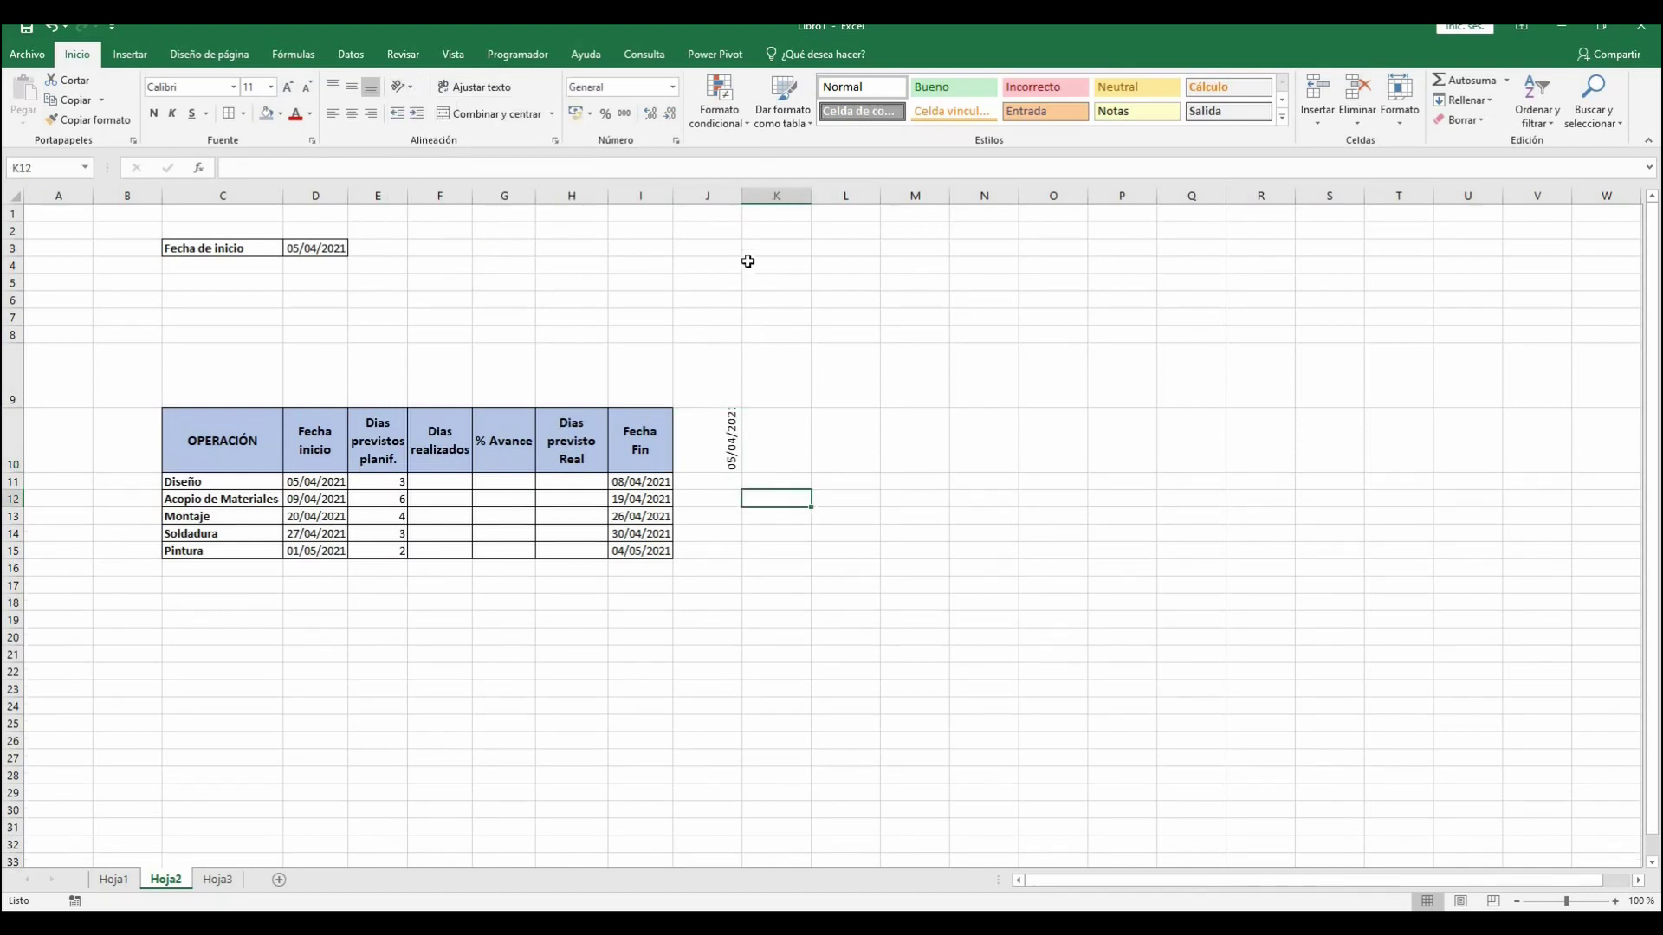
{"action": "double_click", "coordinate": [746, 205]}
{"action": "left_click", "coordinate": [713, 639]}
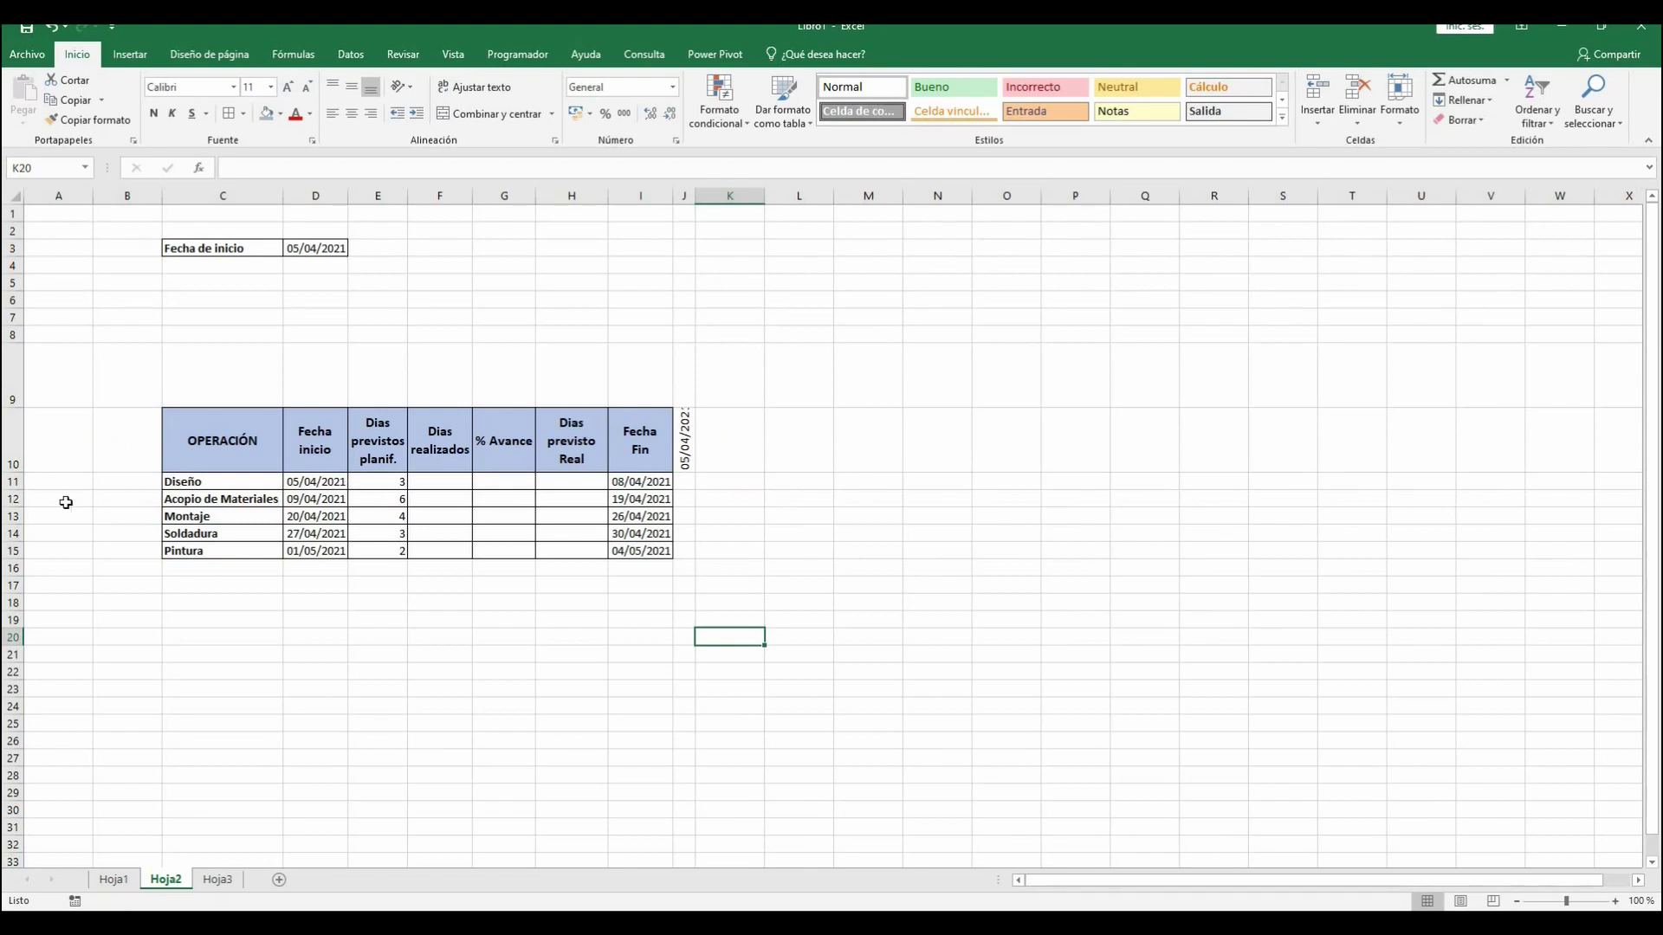
{"action": "left_click_drag", "start_coordinate": [13, 471], "coordinate": [13, 486]}
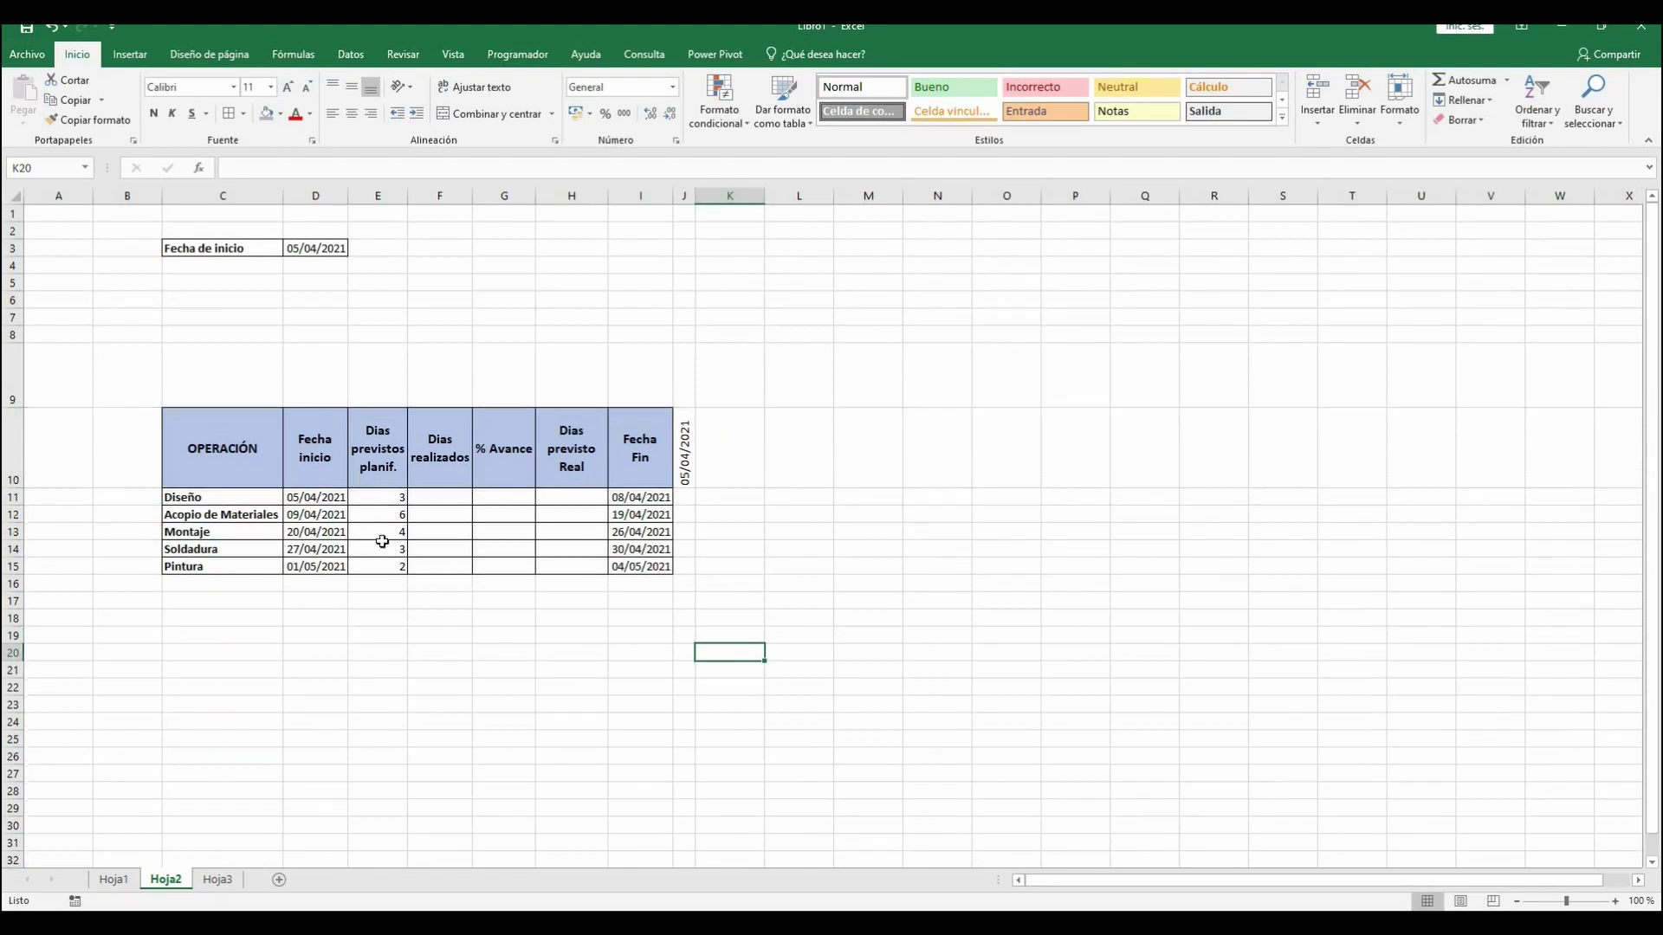
Fill consecutive daily dates from J10 across to 20/06/2021 in CH10 and narrow columns J to CH to fit the vertical dates
{"action": "left_click", "coordinate": [691, 479]}
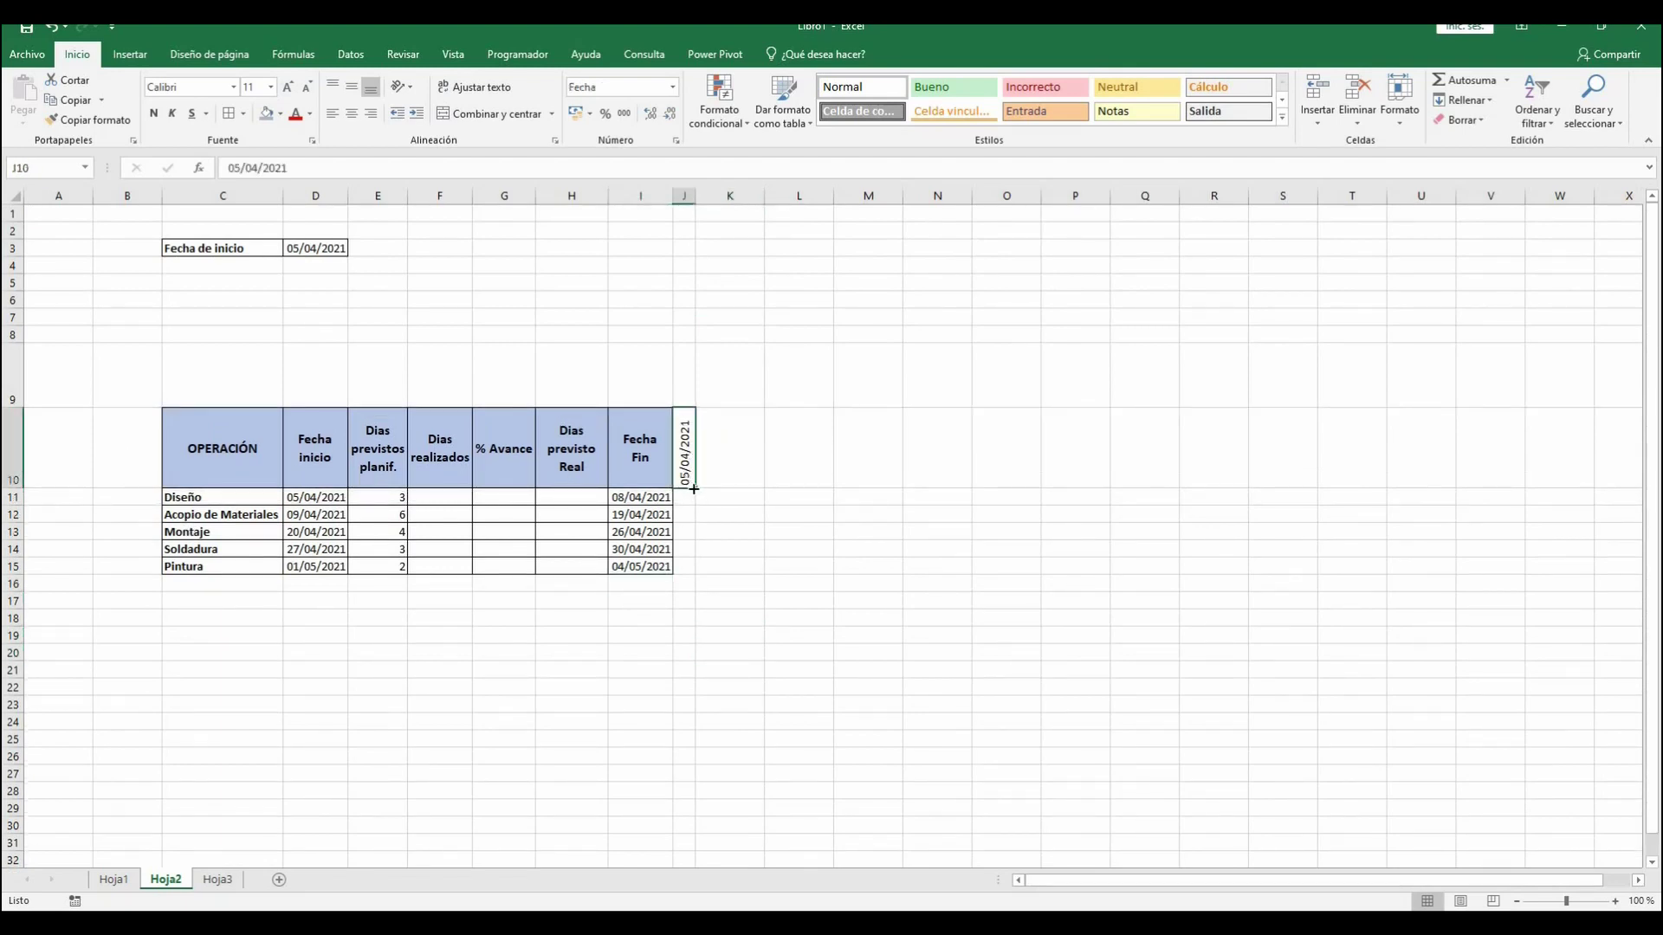
{"action": "left_click_drag", "start_coordinate": [694, 488], "coordinate": [768, 497]}
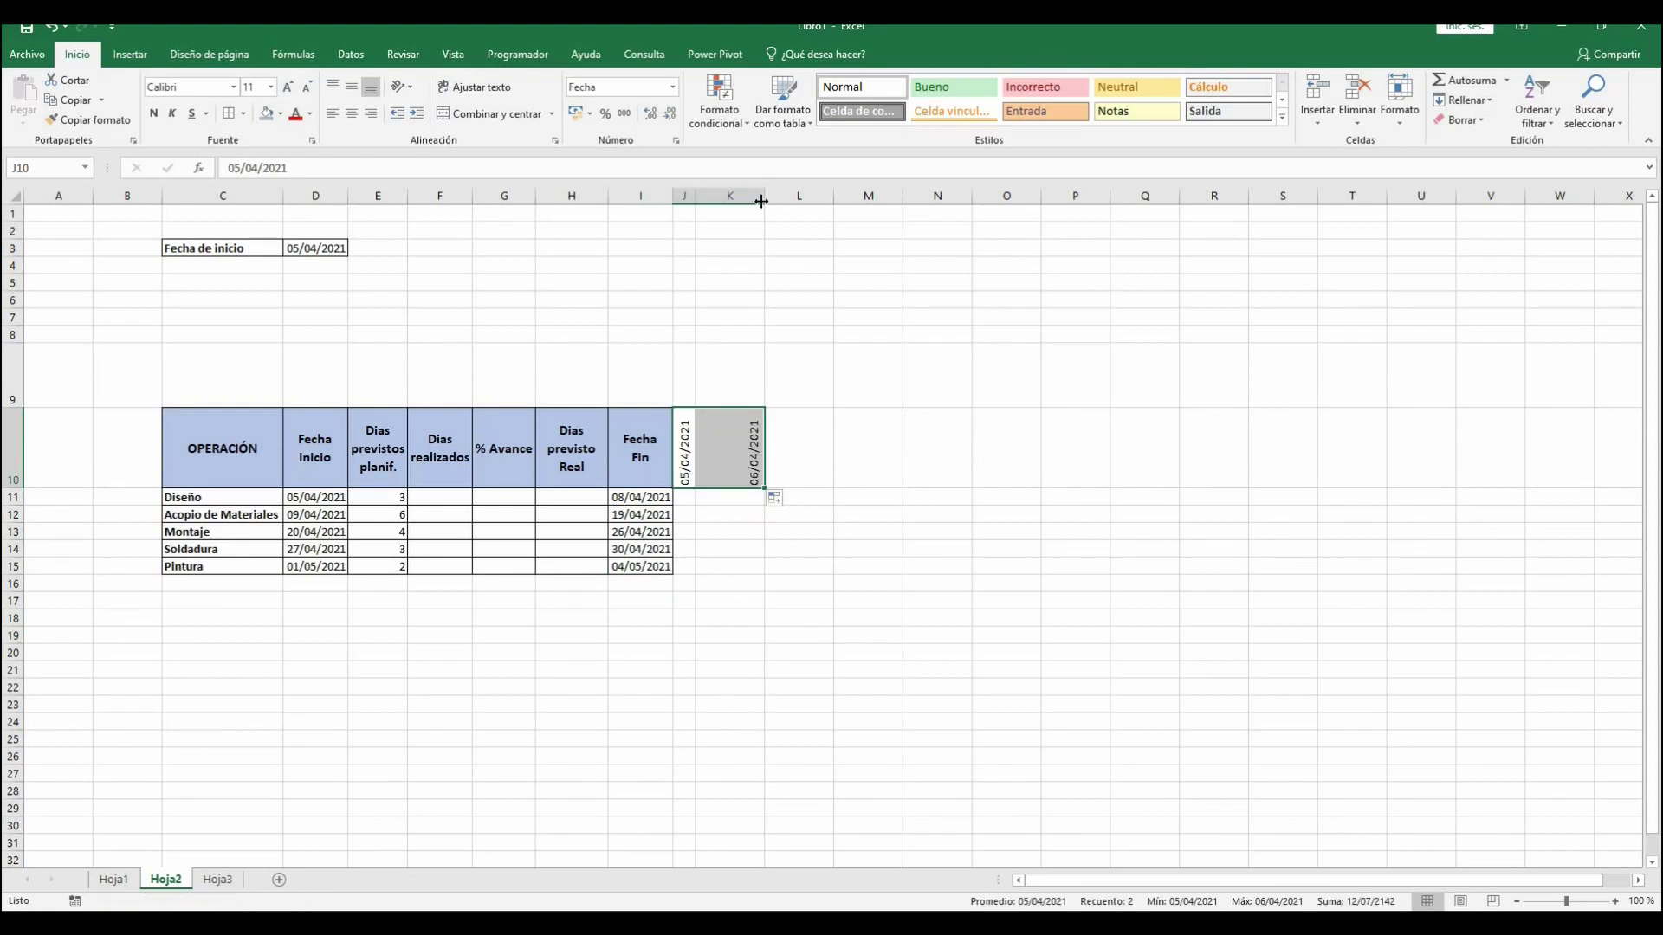
{"action": "left_click_drag", "start_coordinate": [762, 196], "coordinate": [718, 196]}
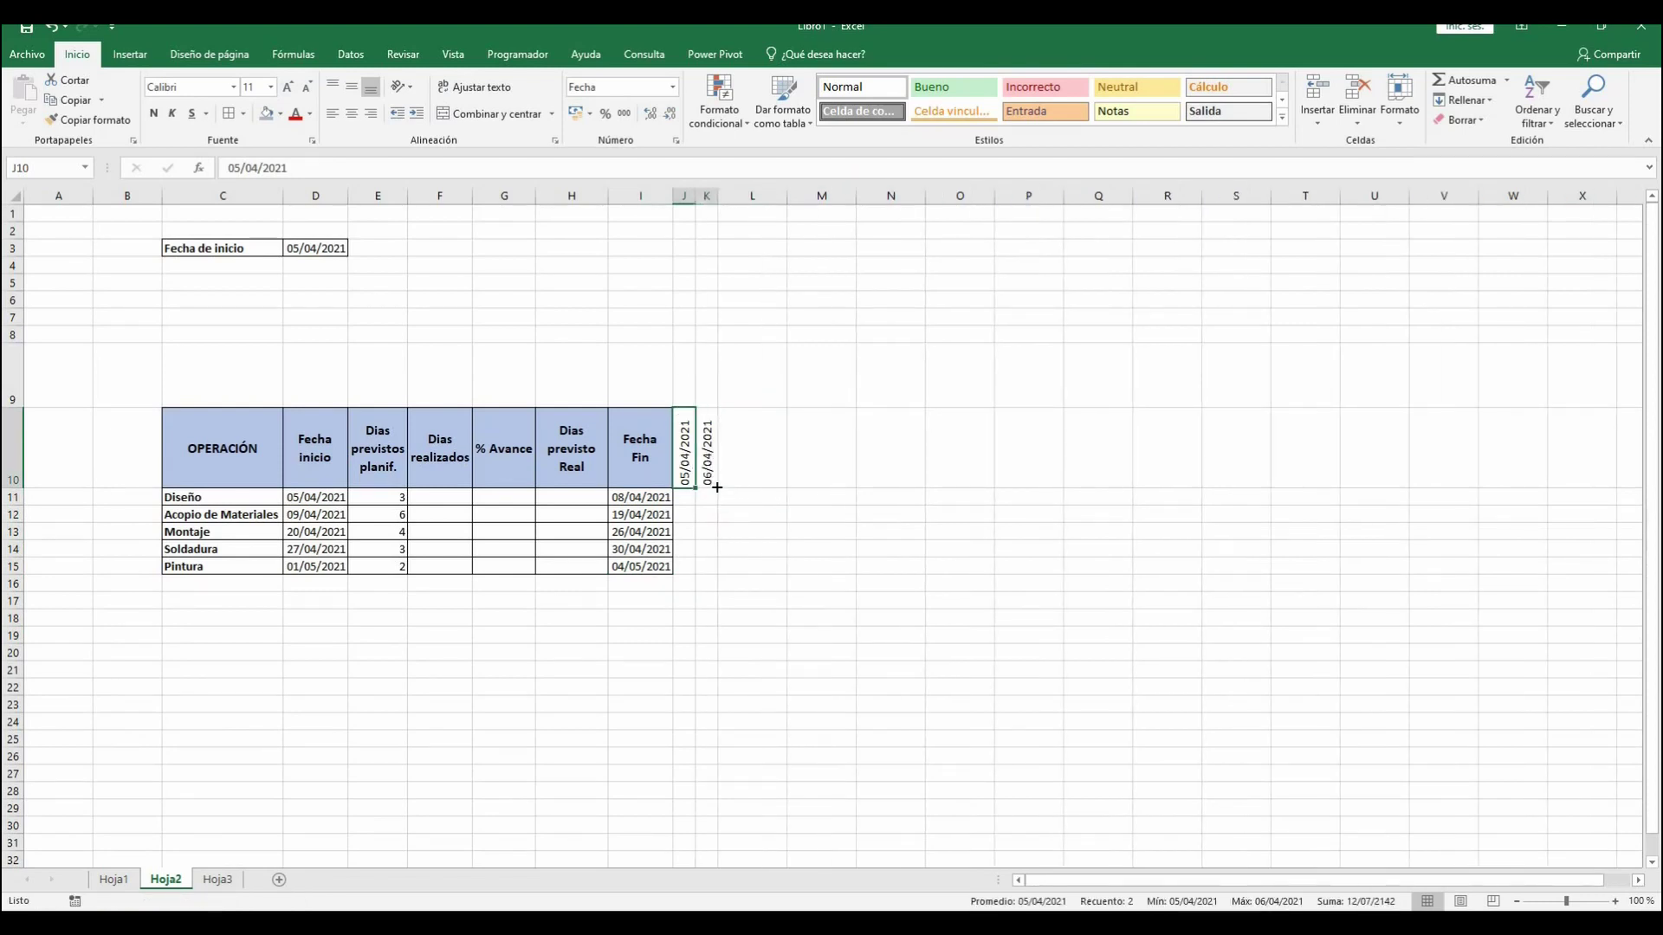
{"action": "left_click_drag", "start_coordinate": [730, 489], "coordinate": [1338, 243]}
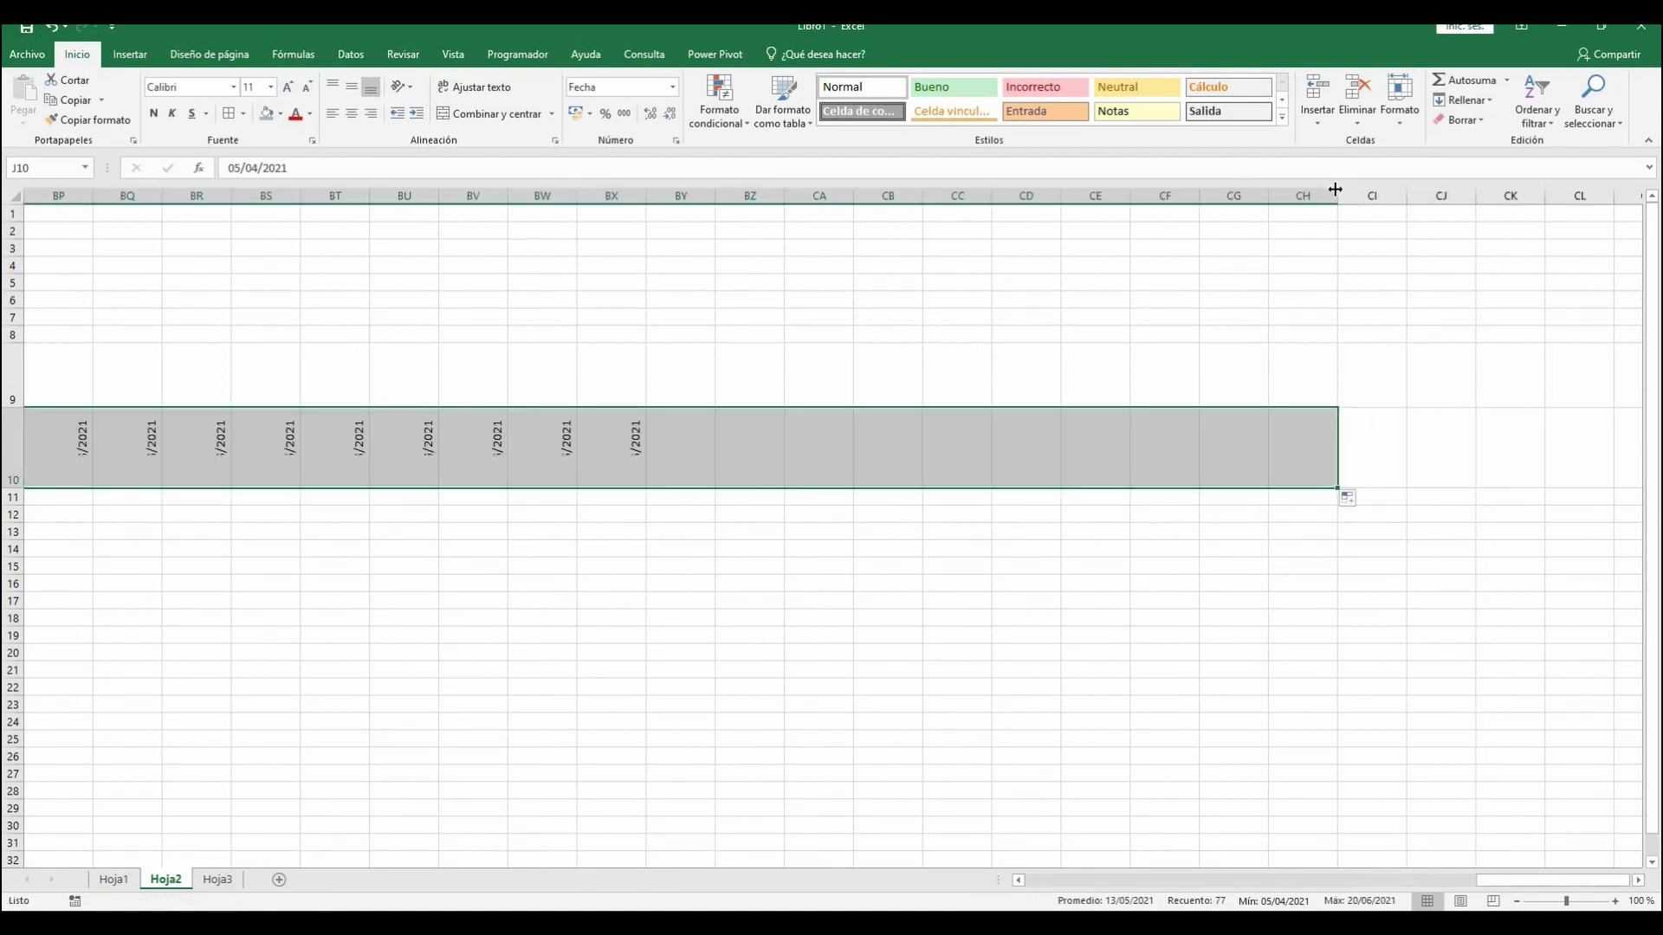
{"action": "double_click", "coordinate": [1334, 195]}
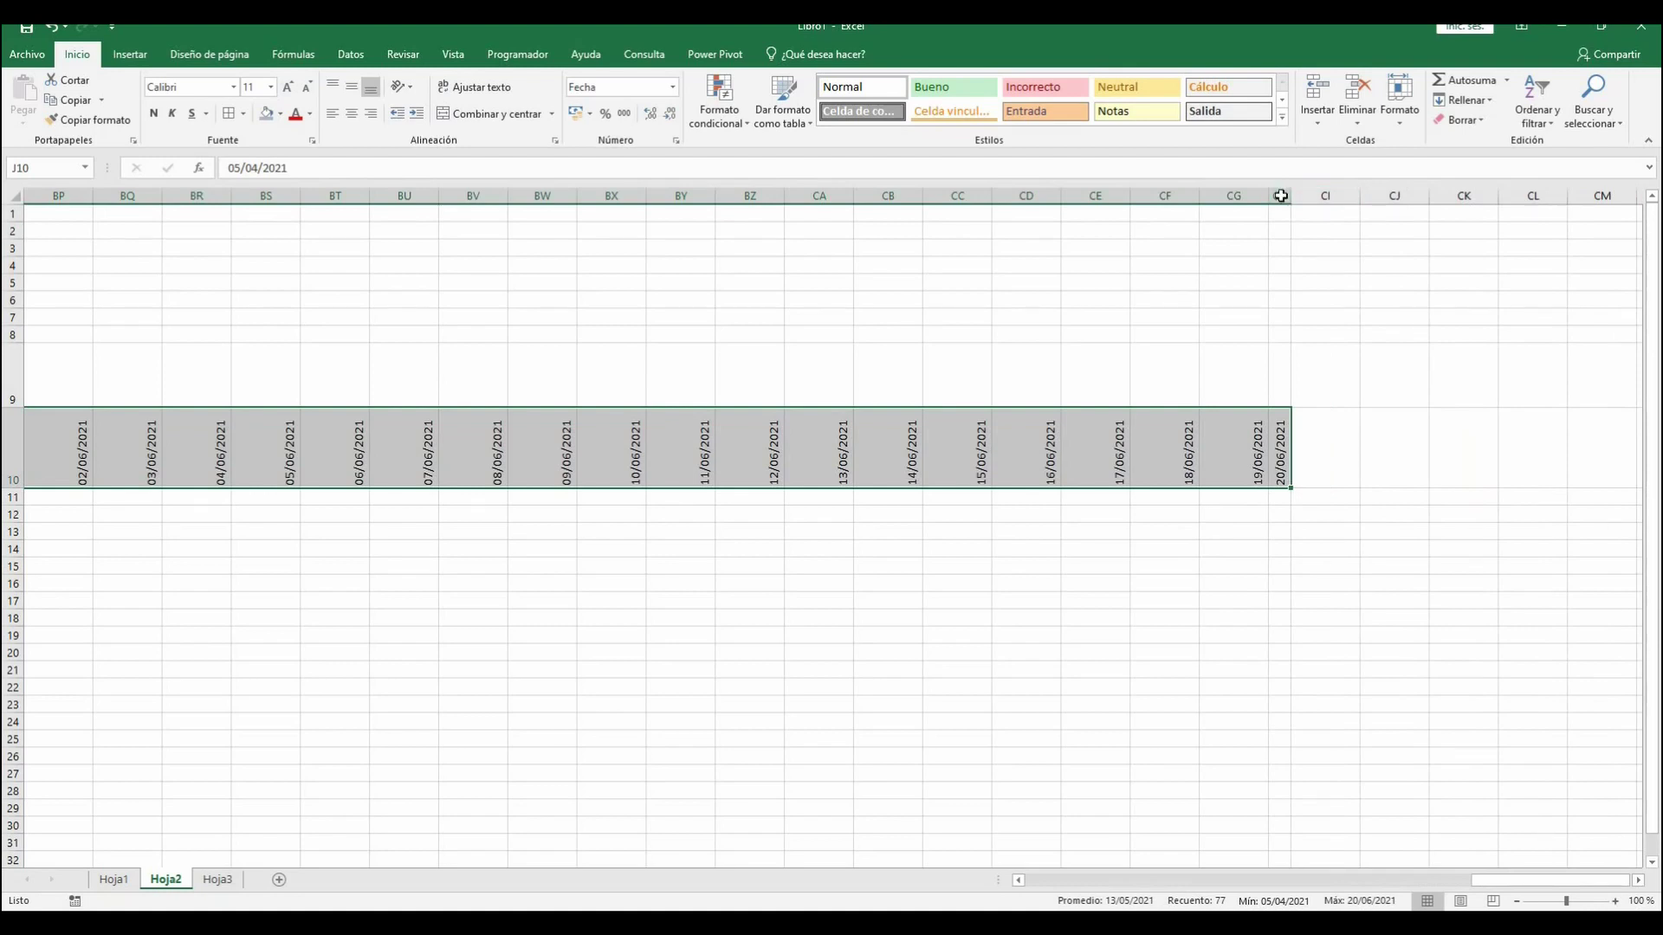
{"action": "left_click_drag", "start_coordinate": [1270, 195], "coordinate": [433, 226]}
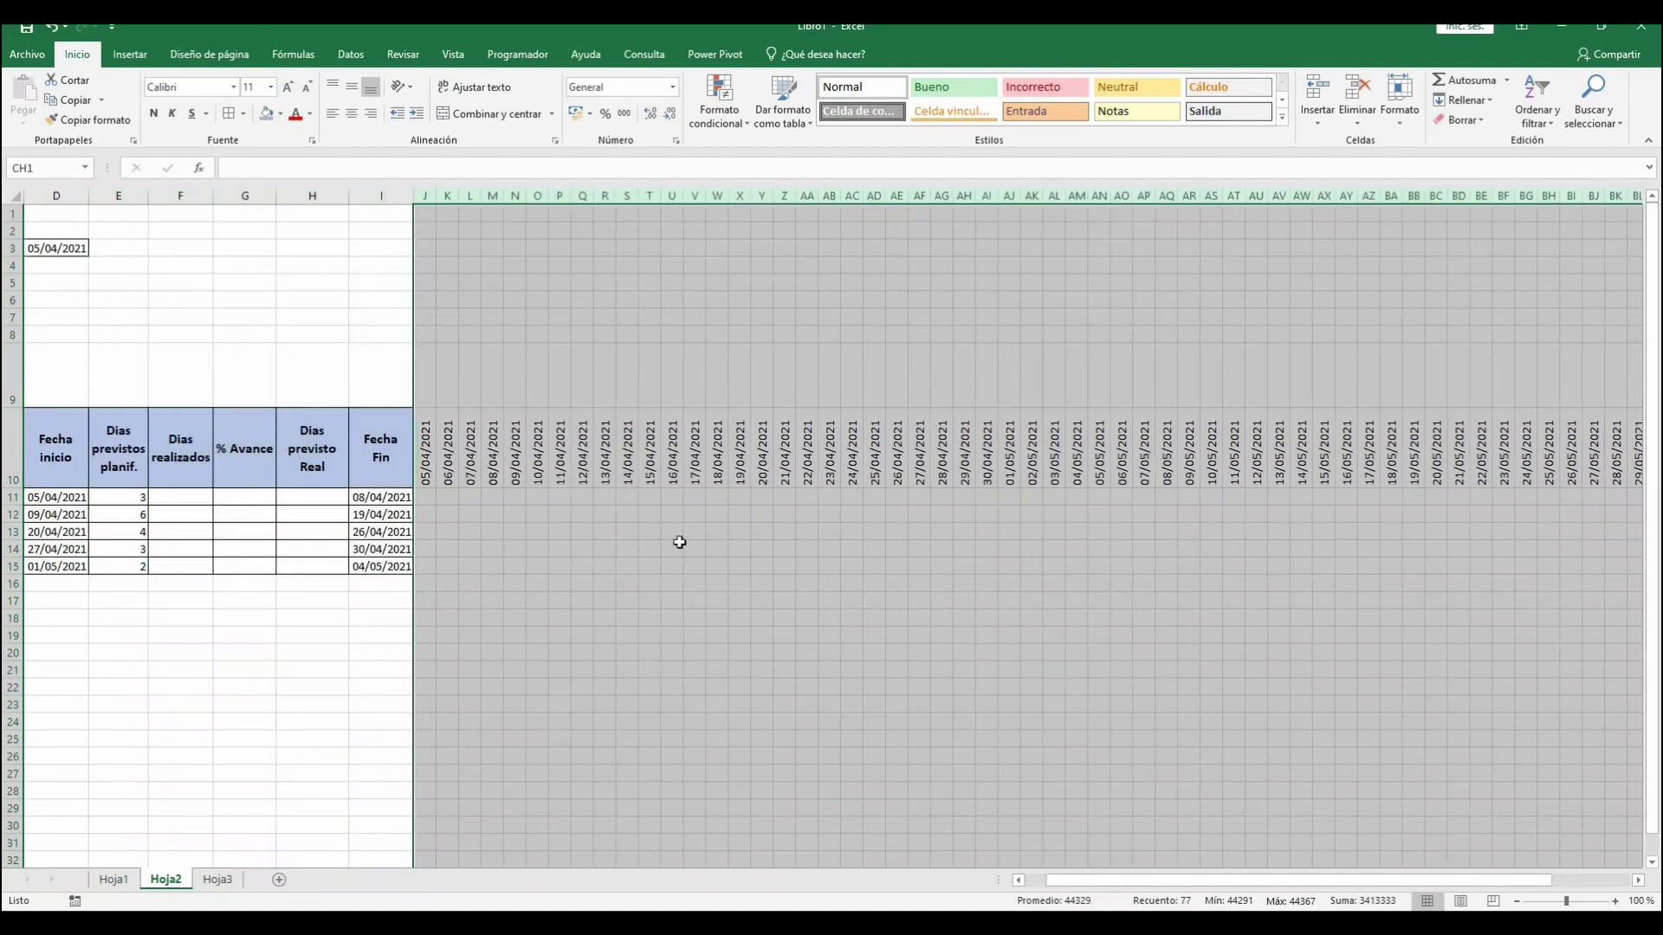
Apply all borders to the calendar grid J10:CH15
{"action": "left_click_drag", "start_coordinate": [424, 446], "coordinate": [1554, 565]}
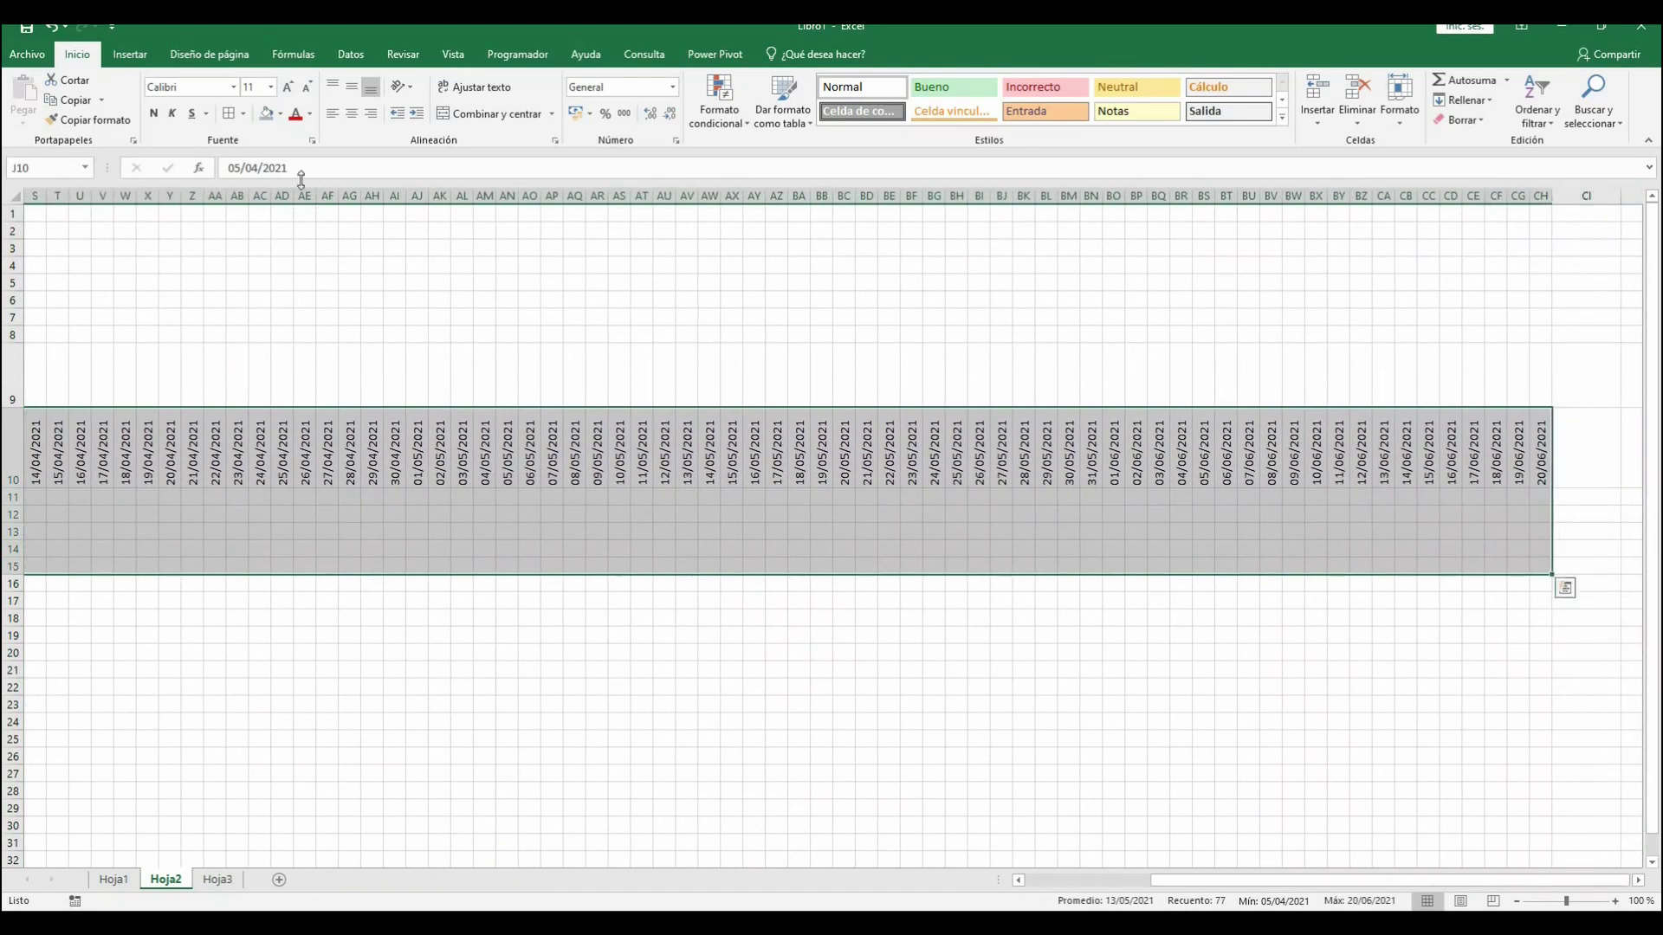
{"action": "scroll", "coordinate": [511, 505], "scroll_direction": "left", "scroll_amount": 3}
{"action": "scroll", "coordinate": [512, 505], "scroll_direction": "left", "scroll_amount": 3}
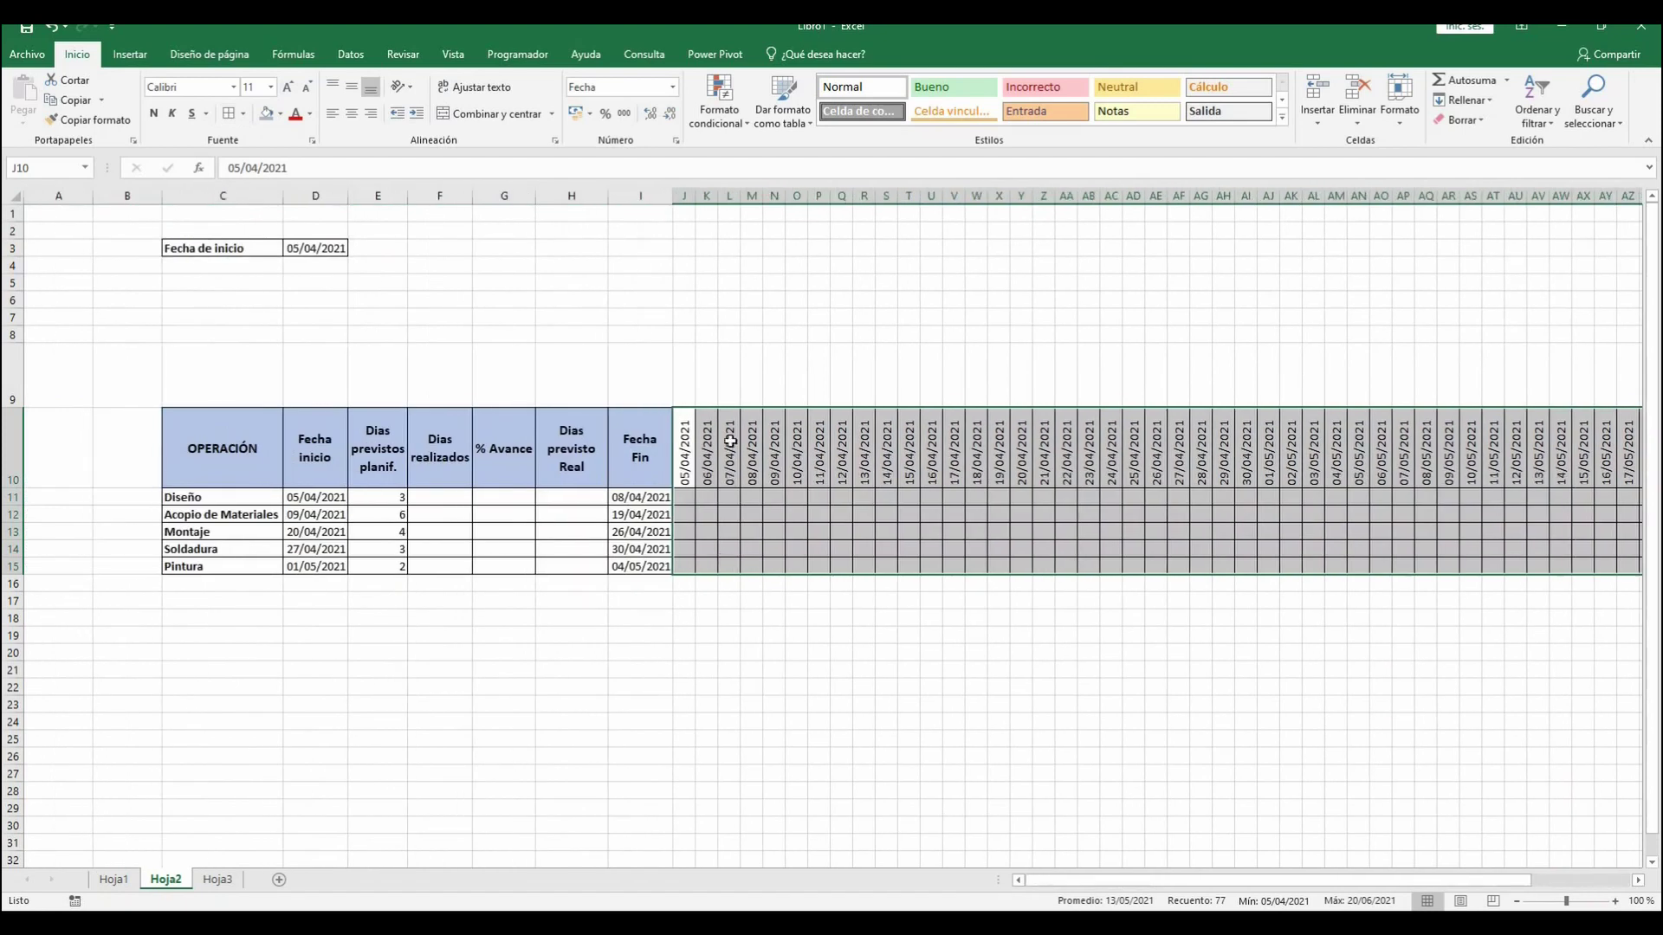
Make the date headers in J10:CH10 bold with a light blue fill
{"action": "left_click_drag", "start_coordinate": [682, 445], "coordinate": [1537, 459]}
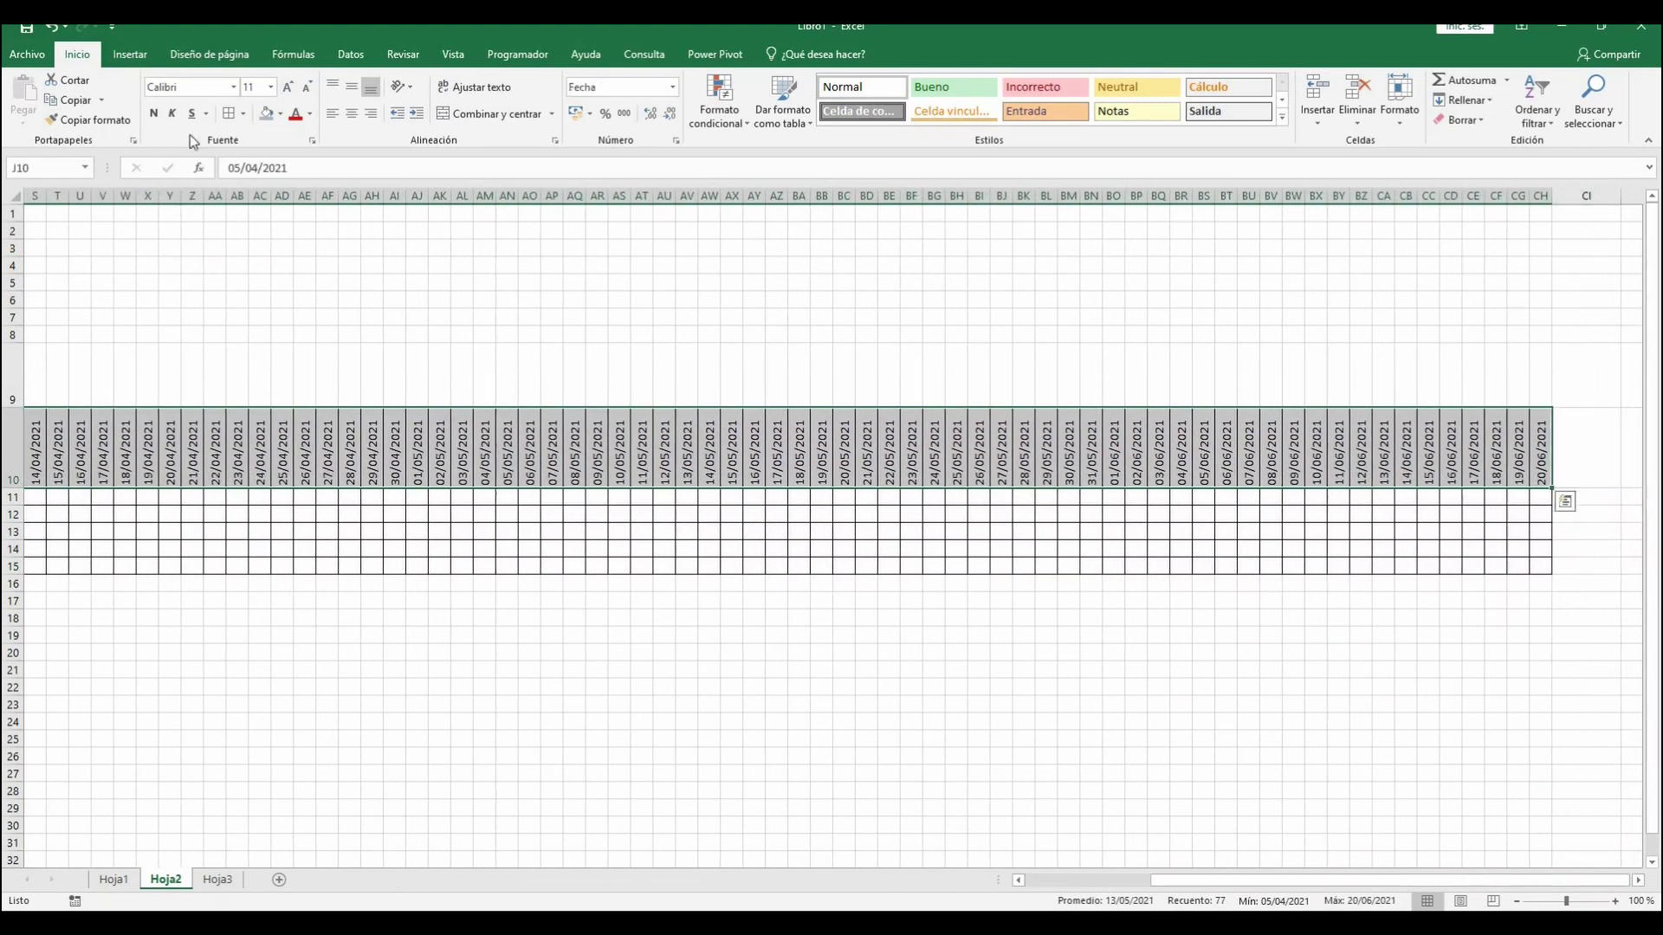
{"action": "left_click", "coordinate": [153, 113]}
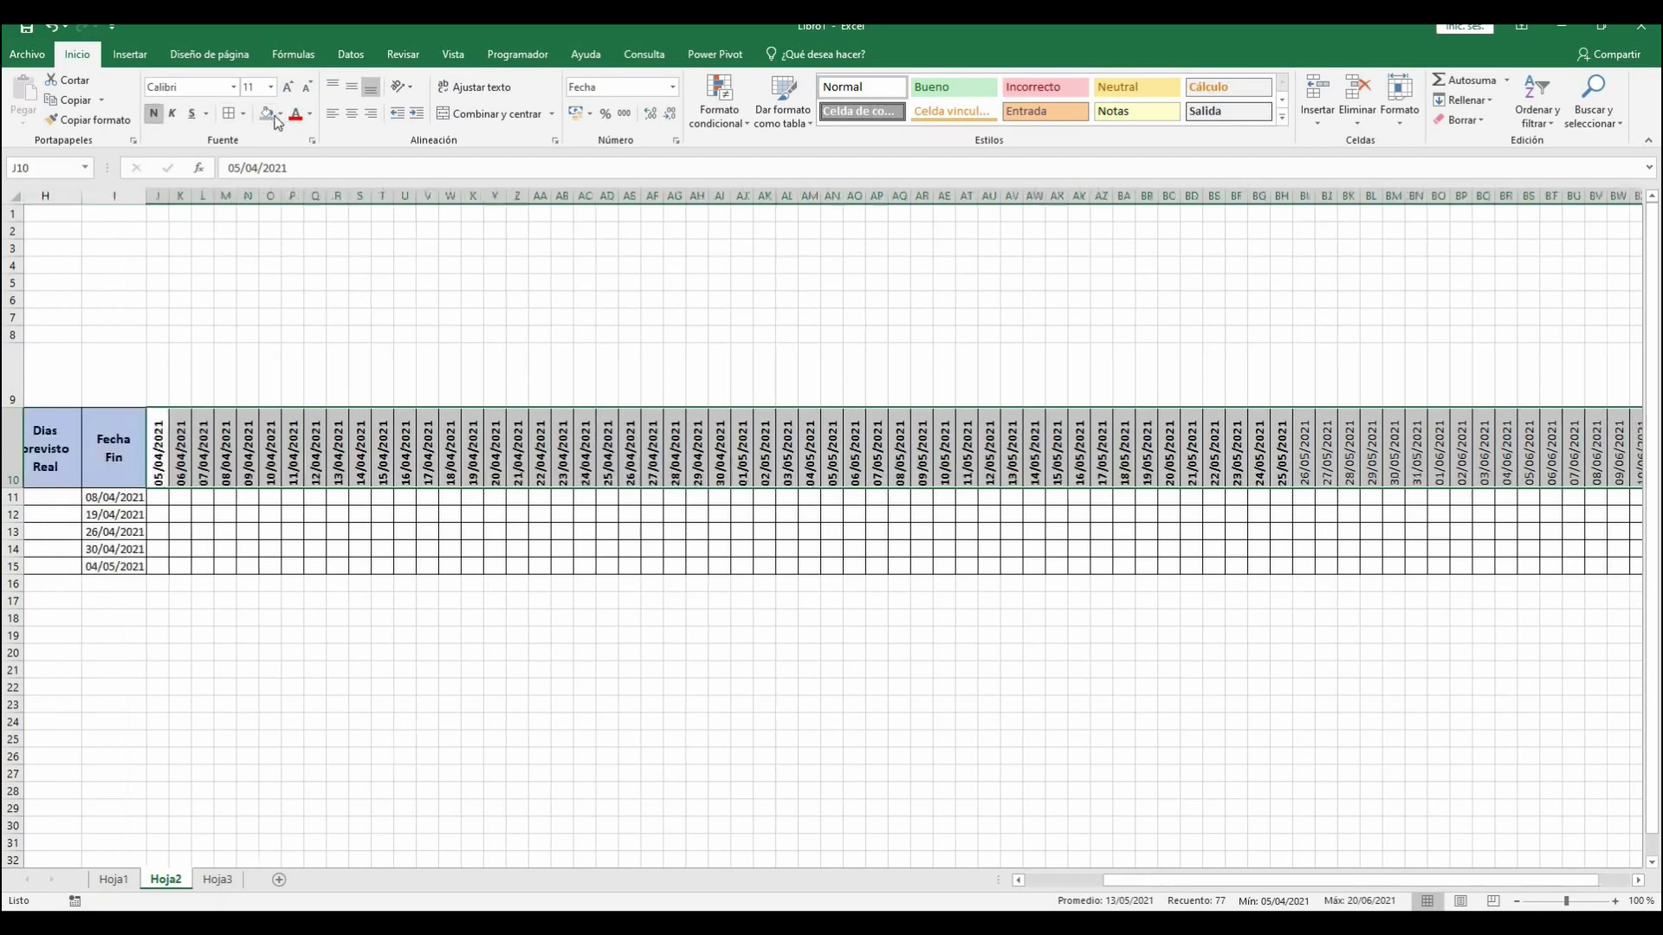
{"action": "left_click", "coordinate": [280, 114]}
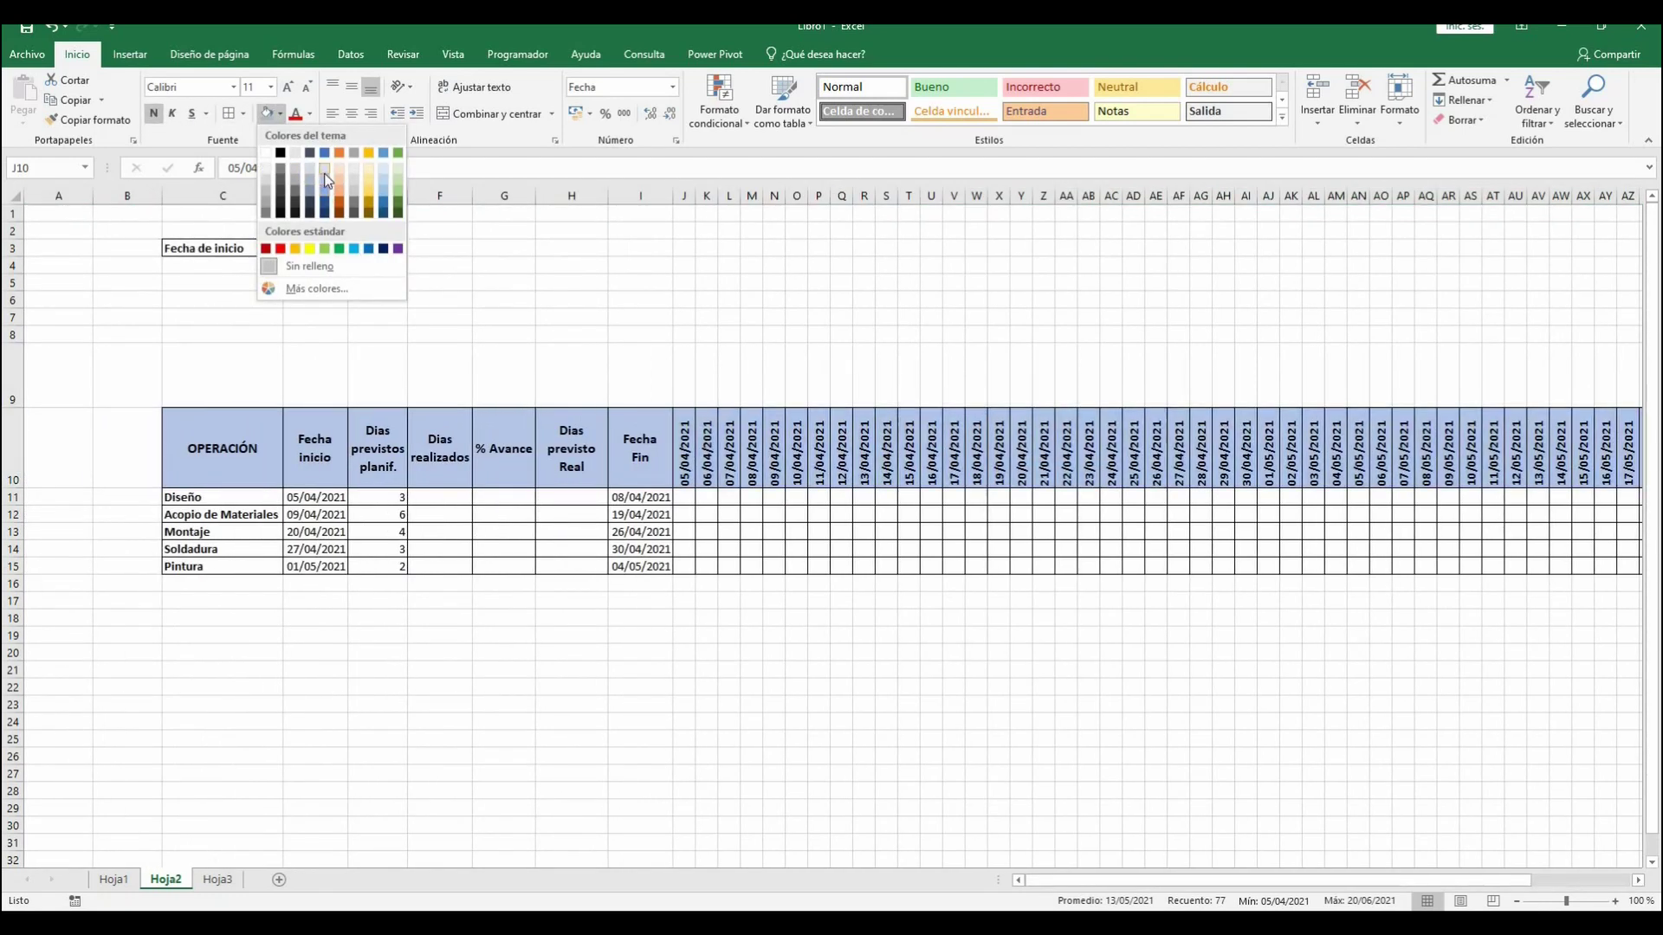
{"action": "left_click", "coordinate": [640, 785]}
{"action": "left_click", "coordinate": [640, 738]}
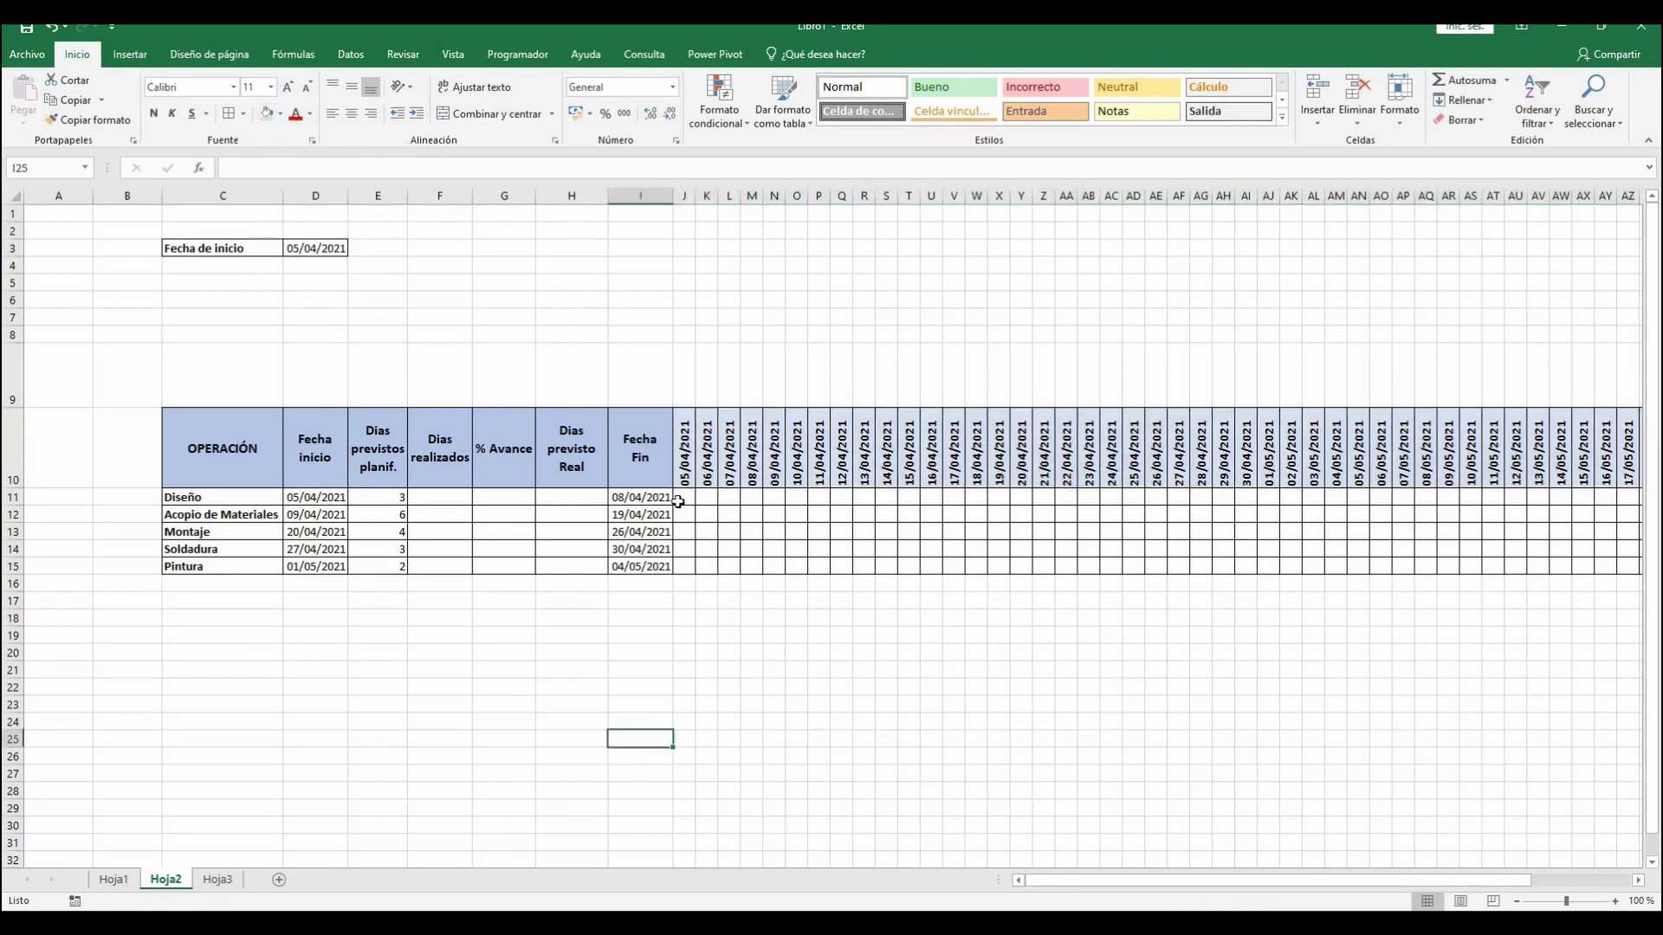
Freeze the panes at J11 so the task columns and the date header row stay in view
{"action": "left_click", "coordinate": [678, 498]}
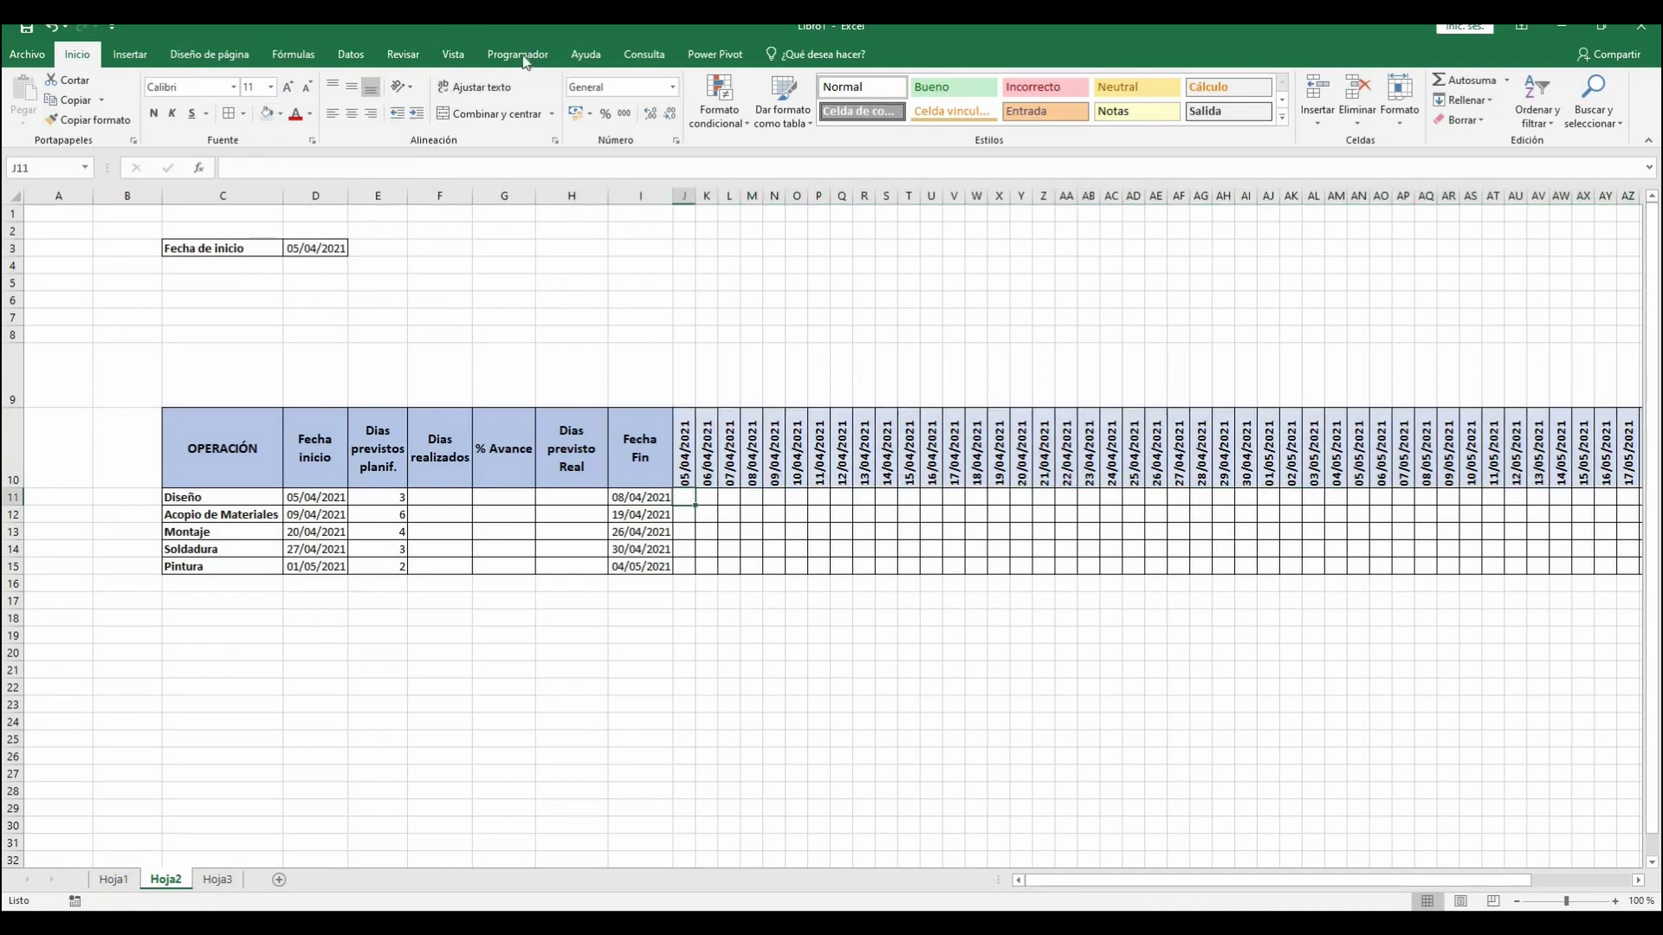
{"action": "left_click", "coordinate": [459, 54]}
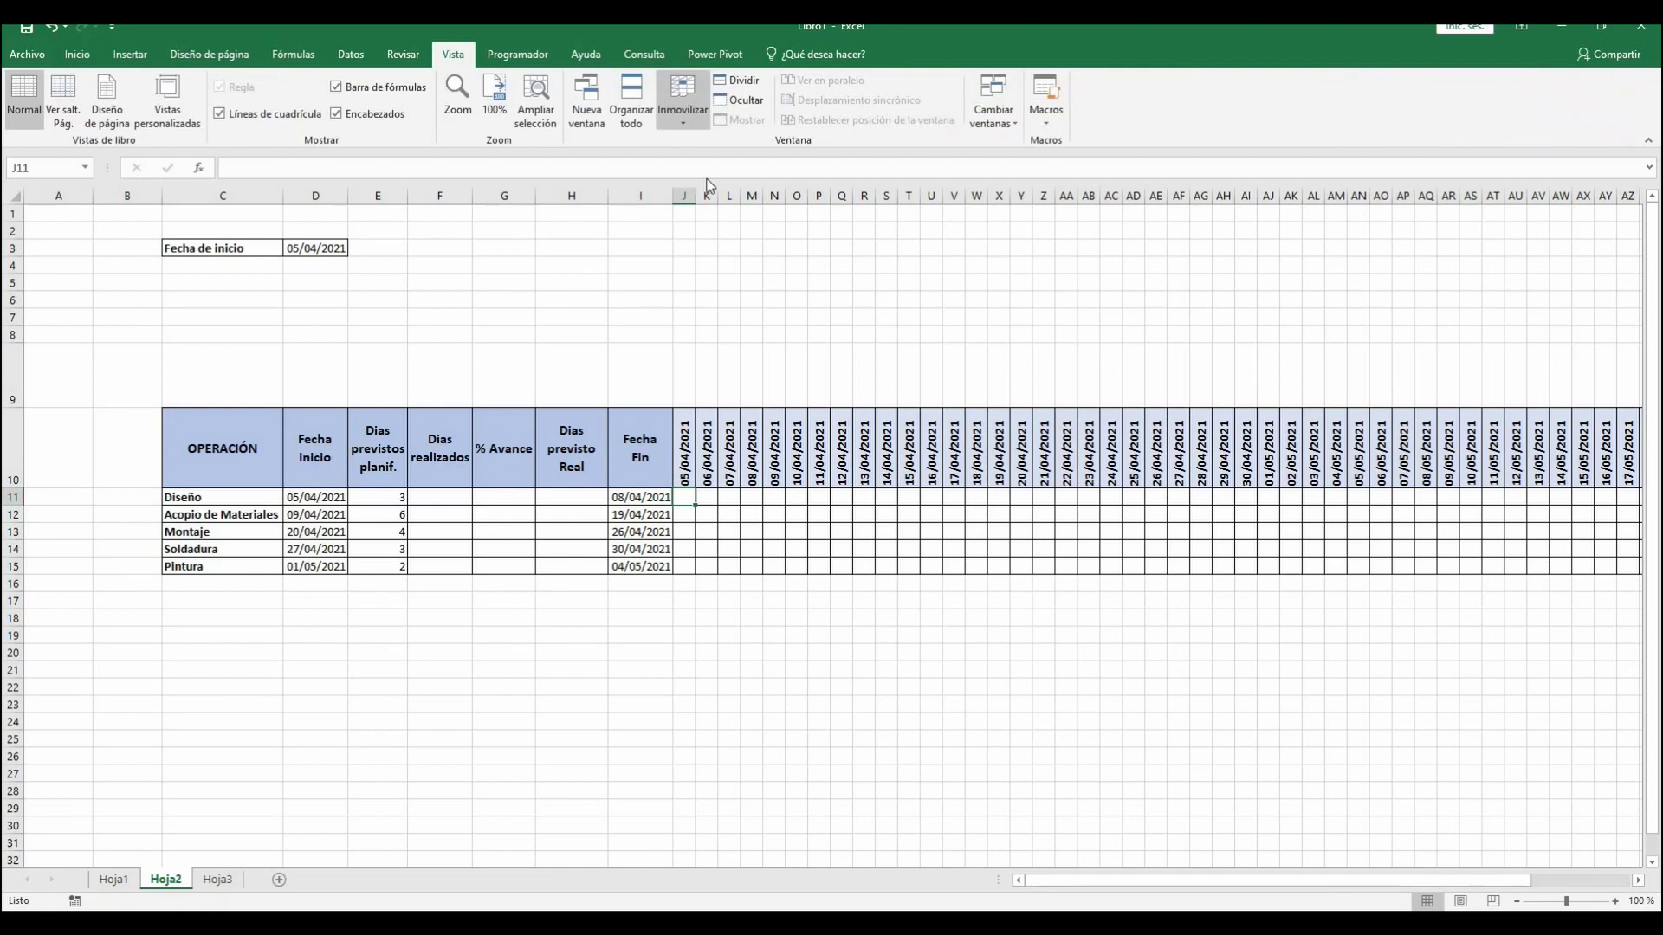
{"action": "left_click", "coordinate": [683, 111]}
{"action": "left_click", "coordinate": [756, 150]}
{"action": "left_click", "coordinate": [750, 671]}
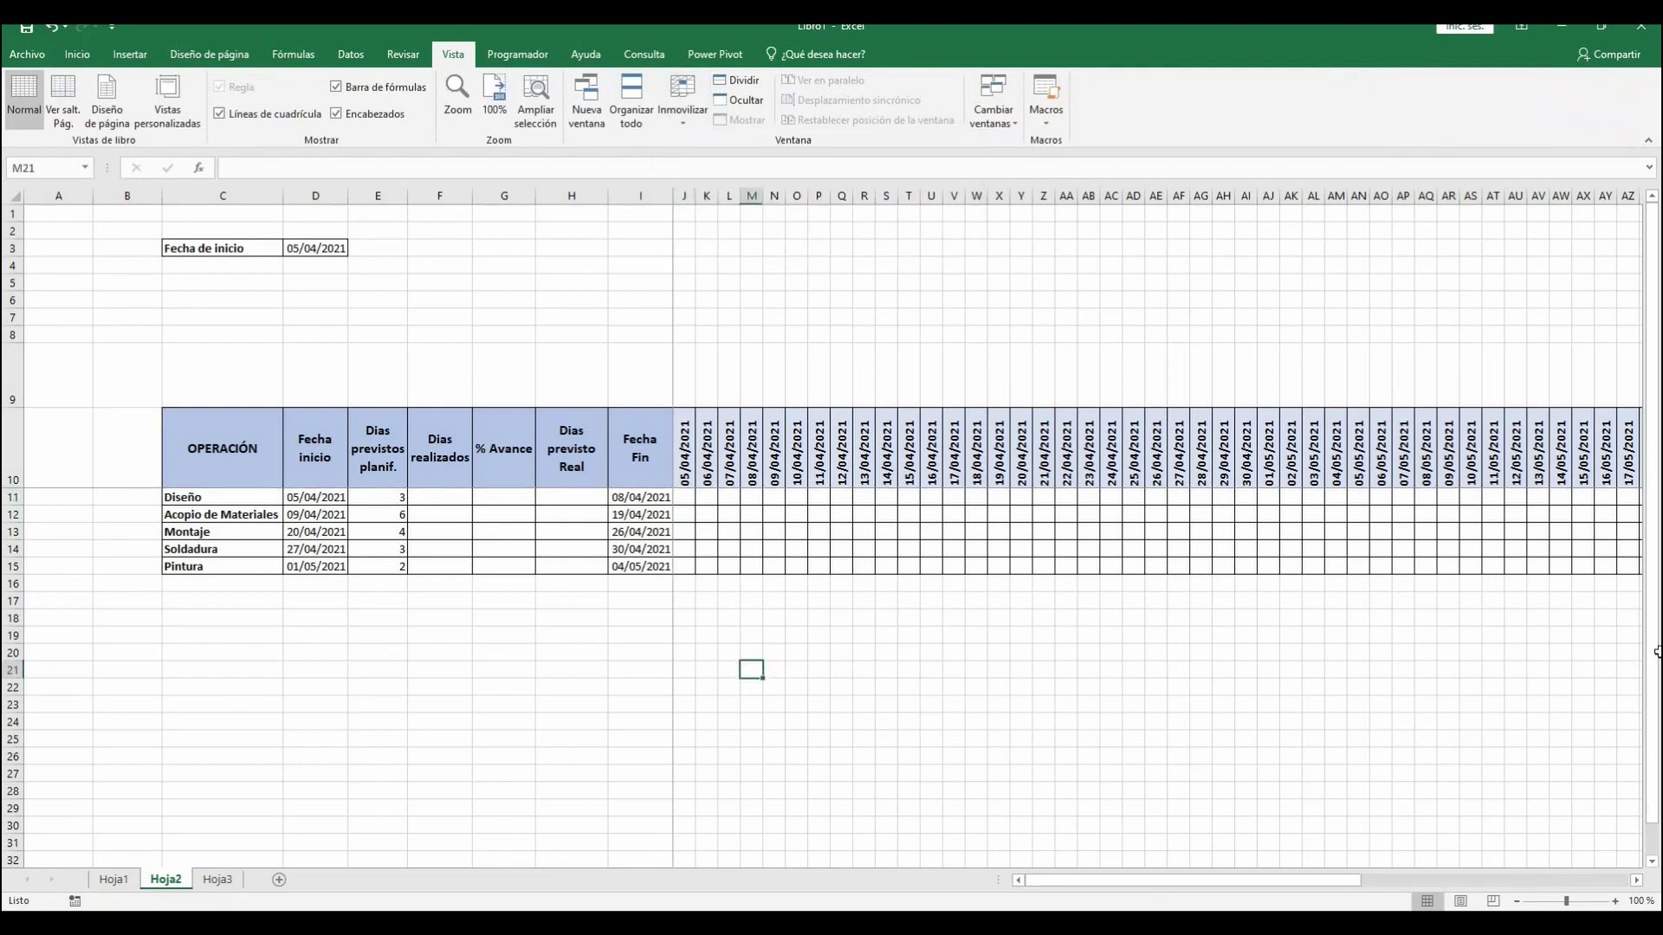
{"action": "left_click_drag", "start_coordinate": [840, 652], "coordinate": [4, 718]}
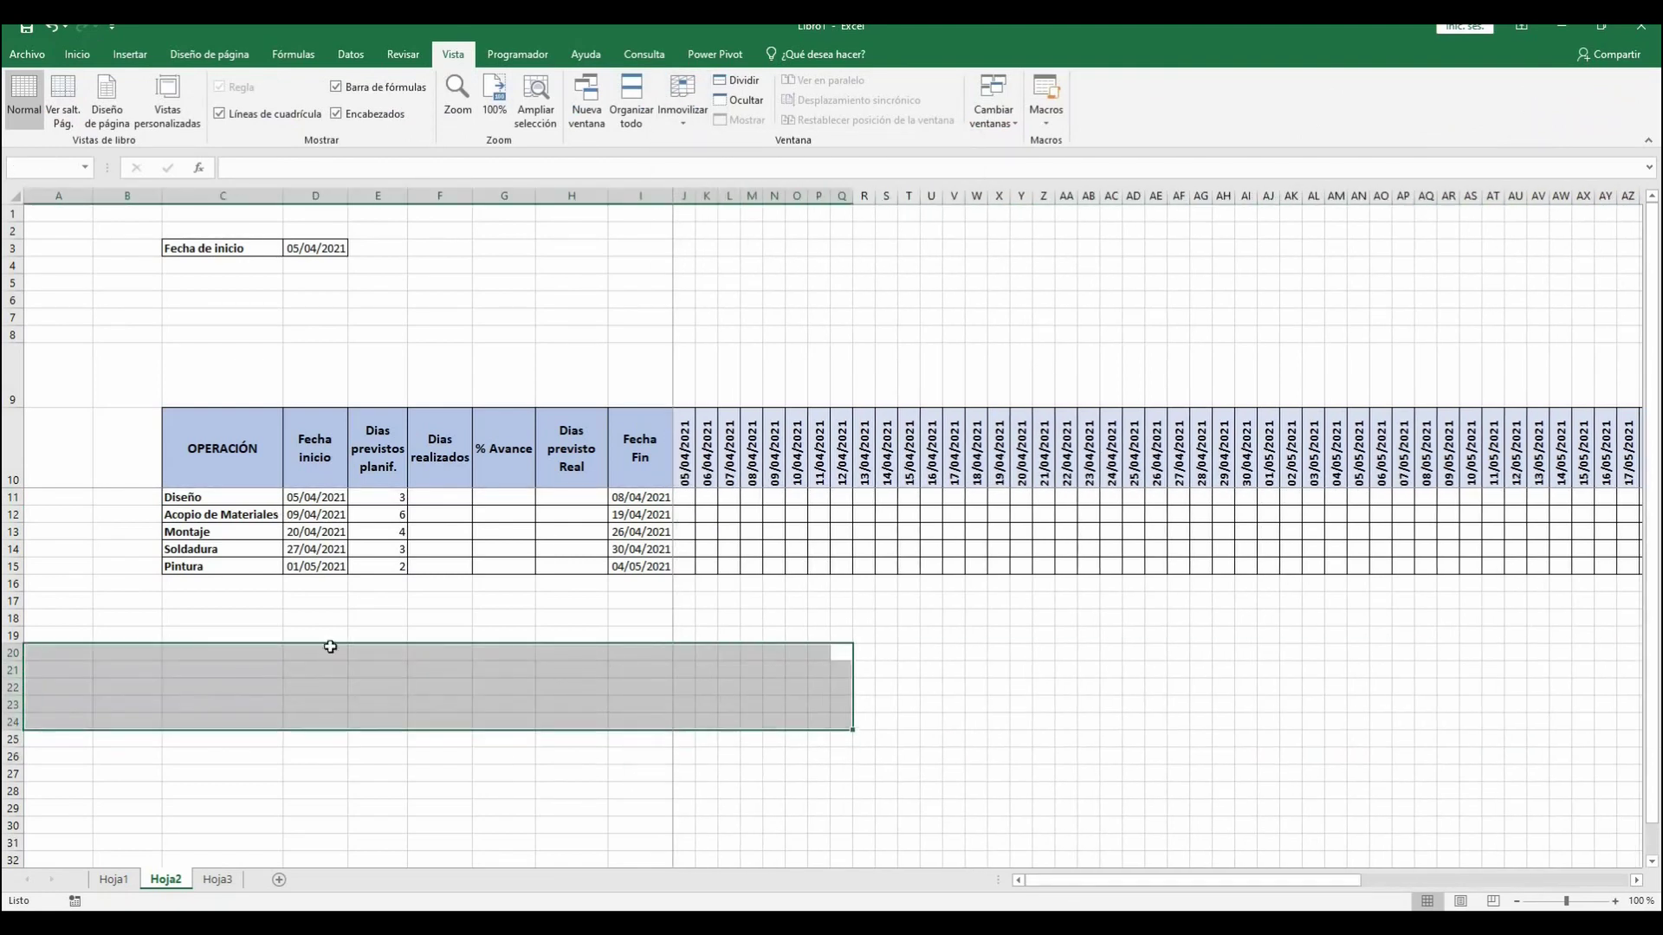
{"action": "left_click", "coordinate": [561, 616]}
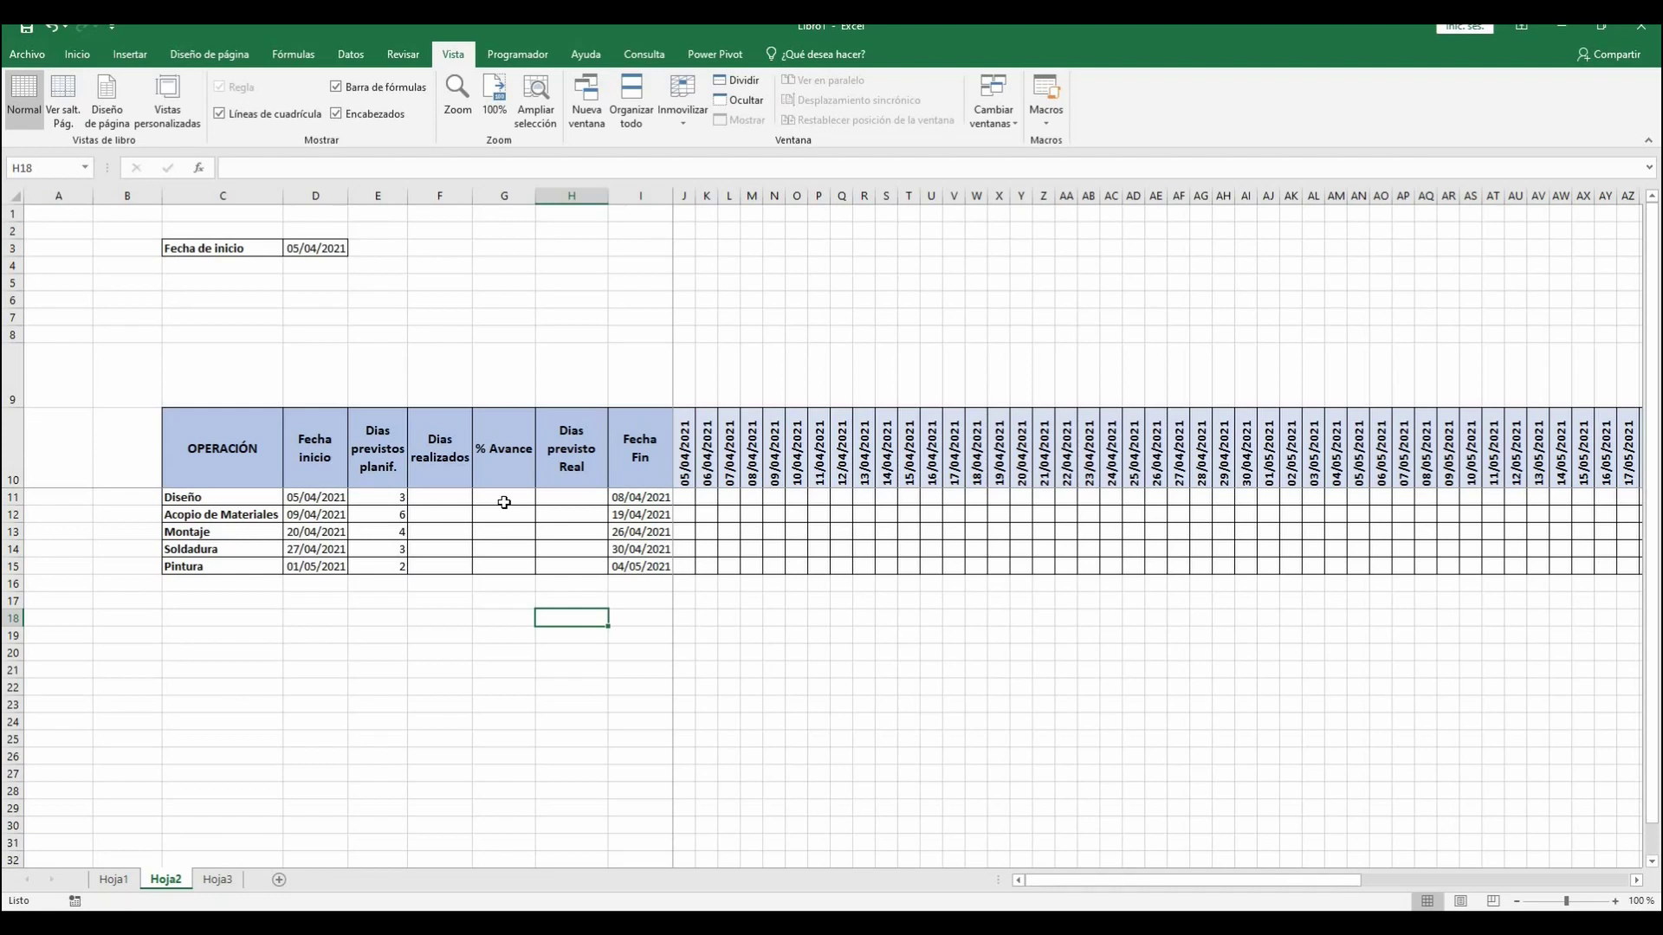
Enter 5 completed days in F11 and 50% progress in G11 for Diseño
{"action": "left_click", "coordinate": [569, 499]}
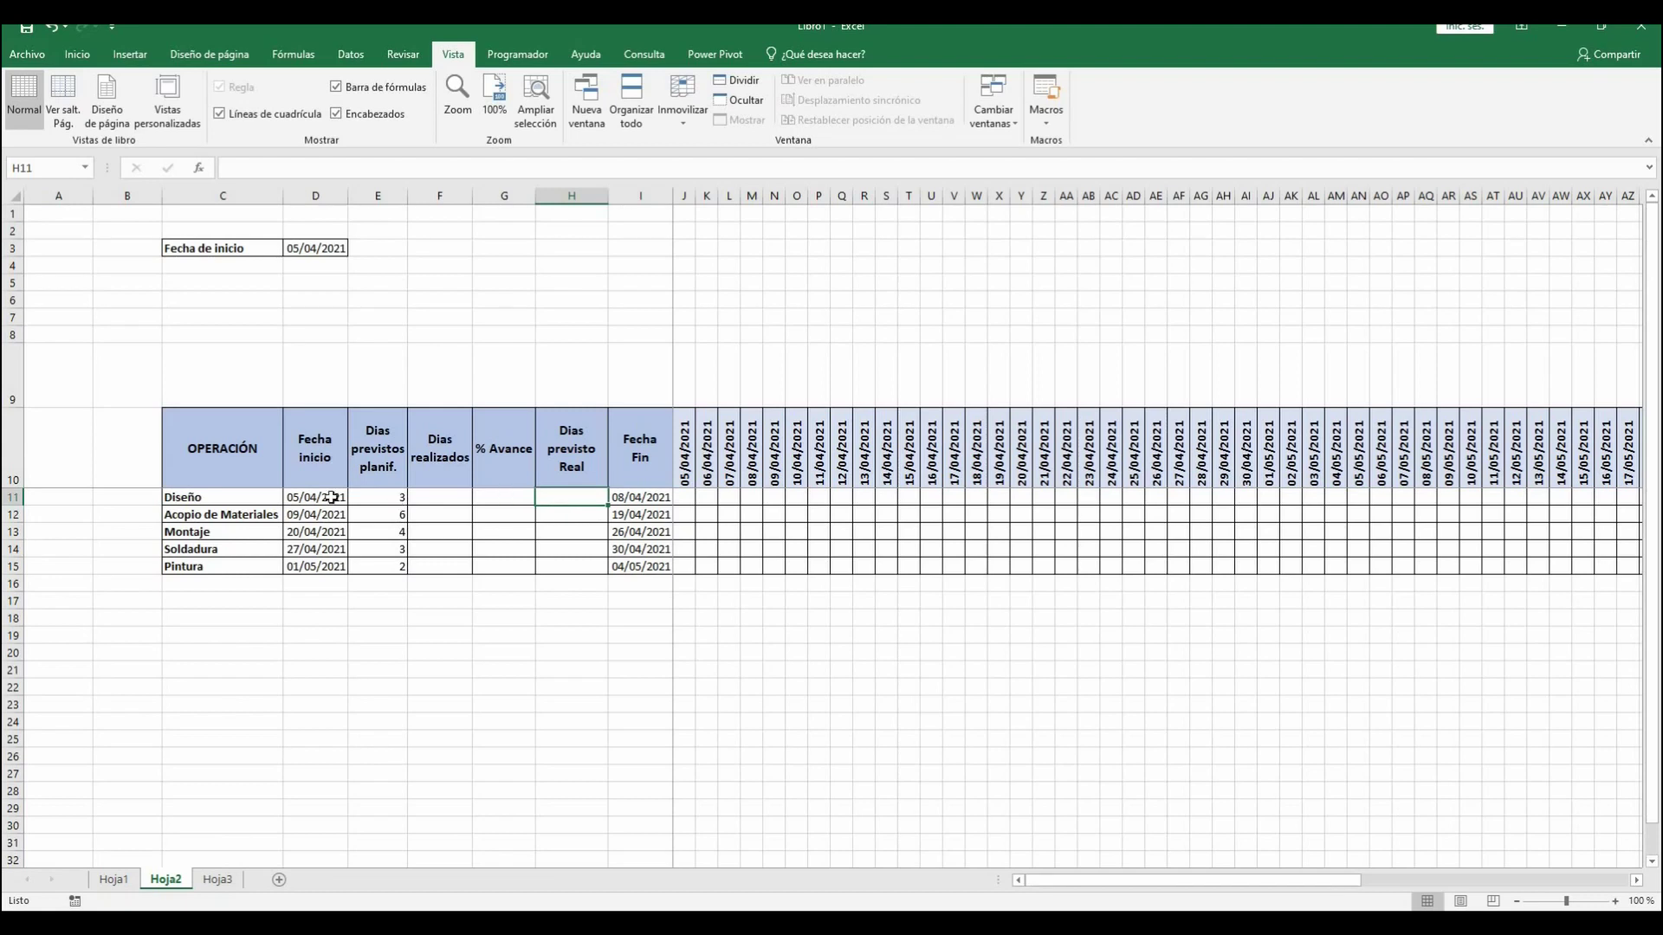
{"action": "left_click", "coordinate": [442, 500]}
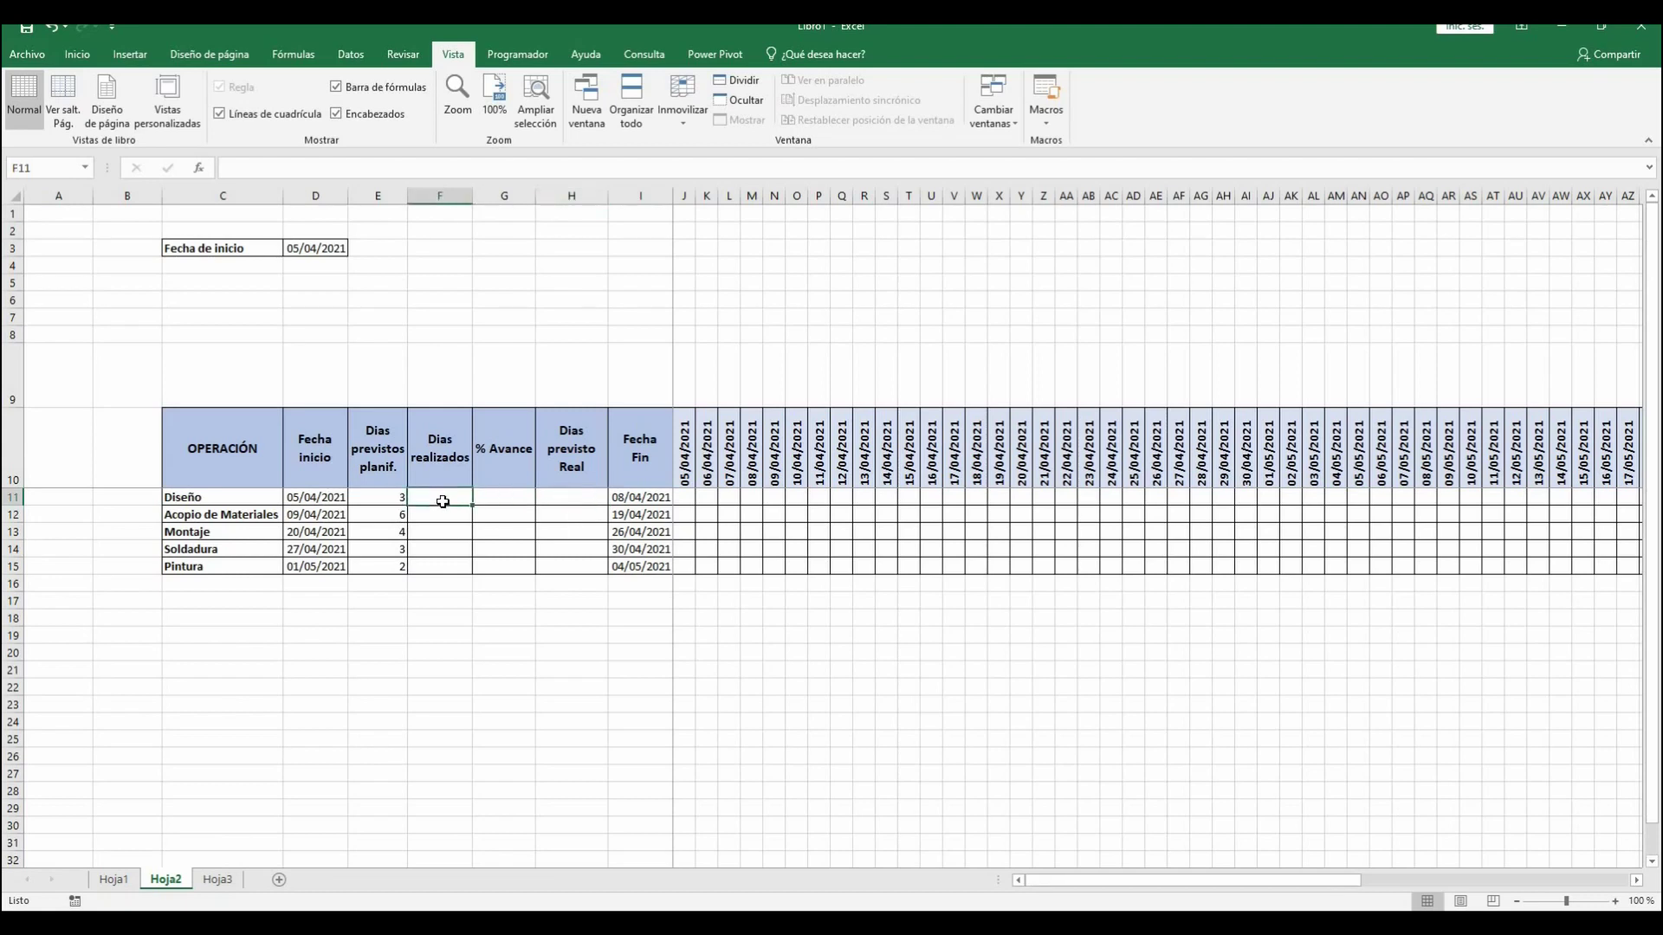
{"action": "type", "text": "5"}
{"action": "left_click", "coordinate": [483, 613]}
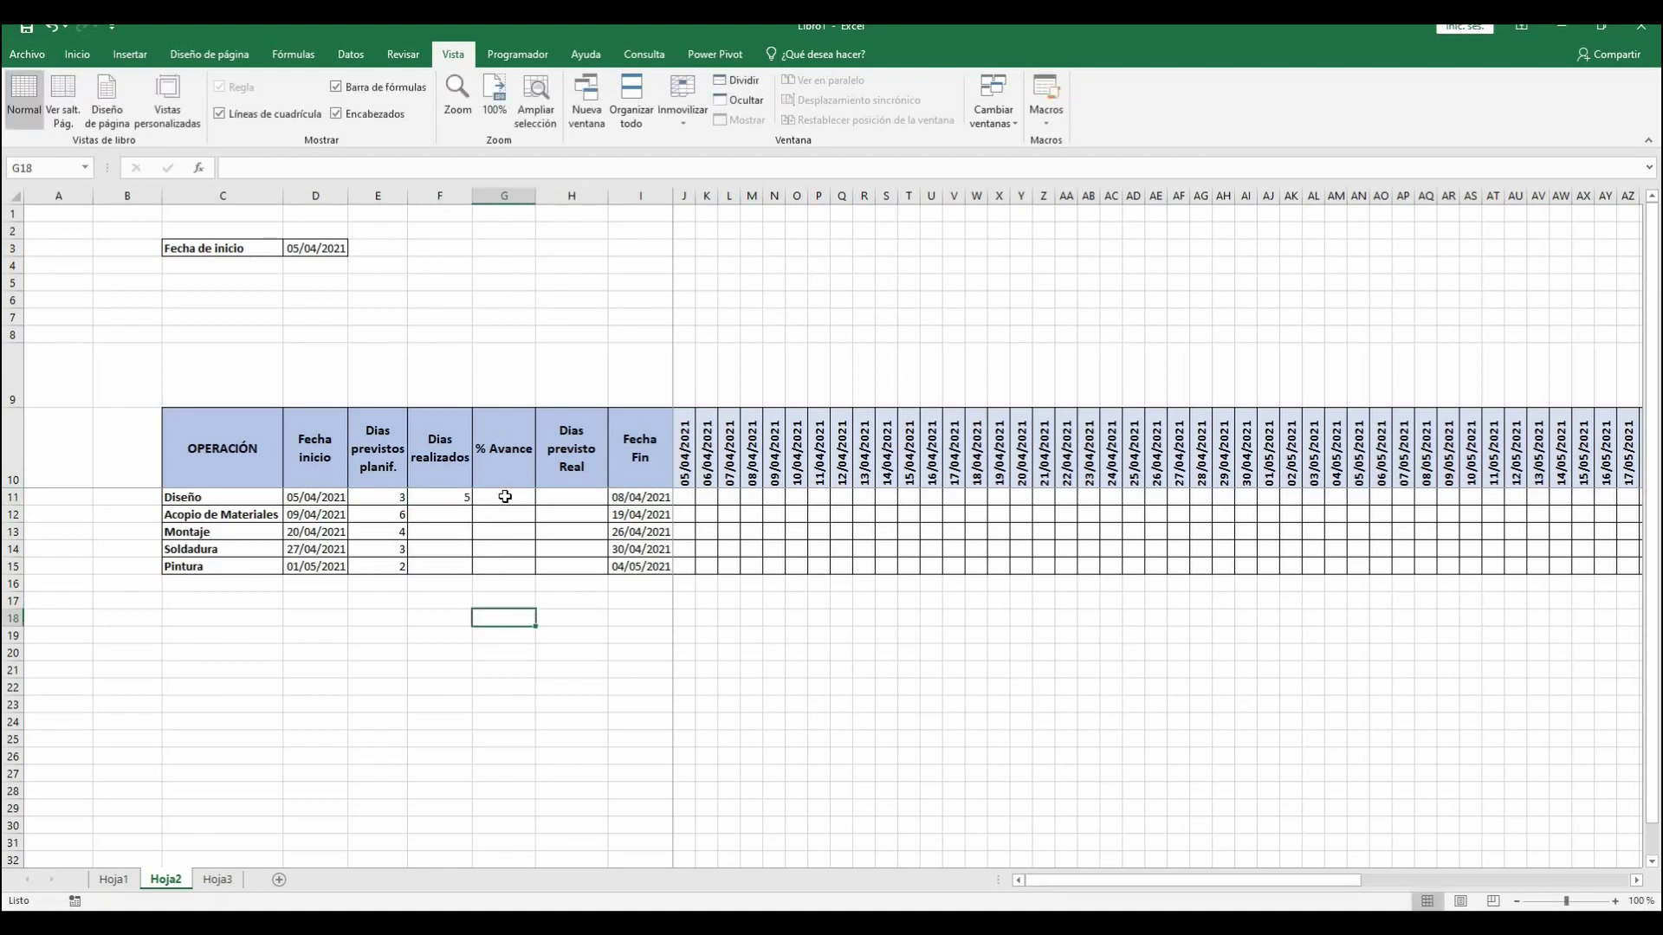
{"action": "left_click", "coordinate": [501, 498]}
{"action": "type", "text": "50%"}
{"action": "left_click", "coordinate": [505, 671]}
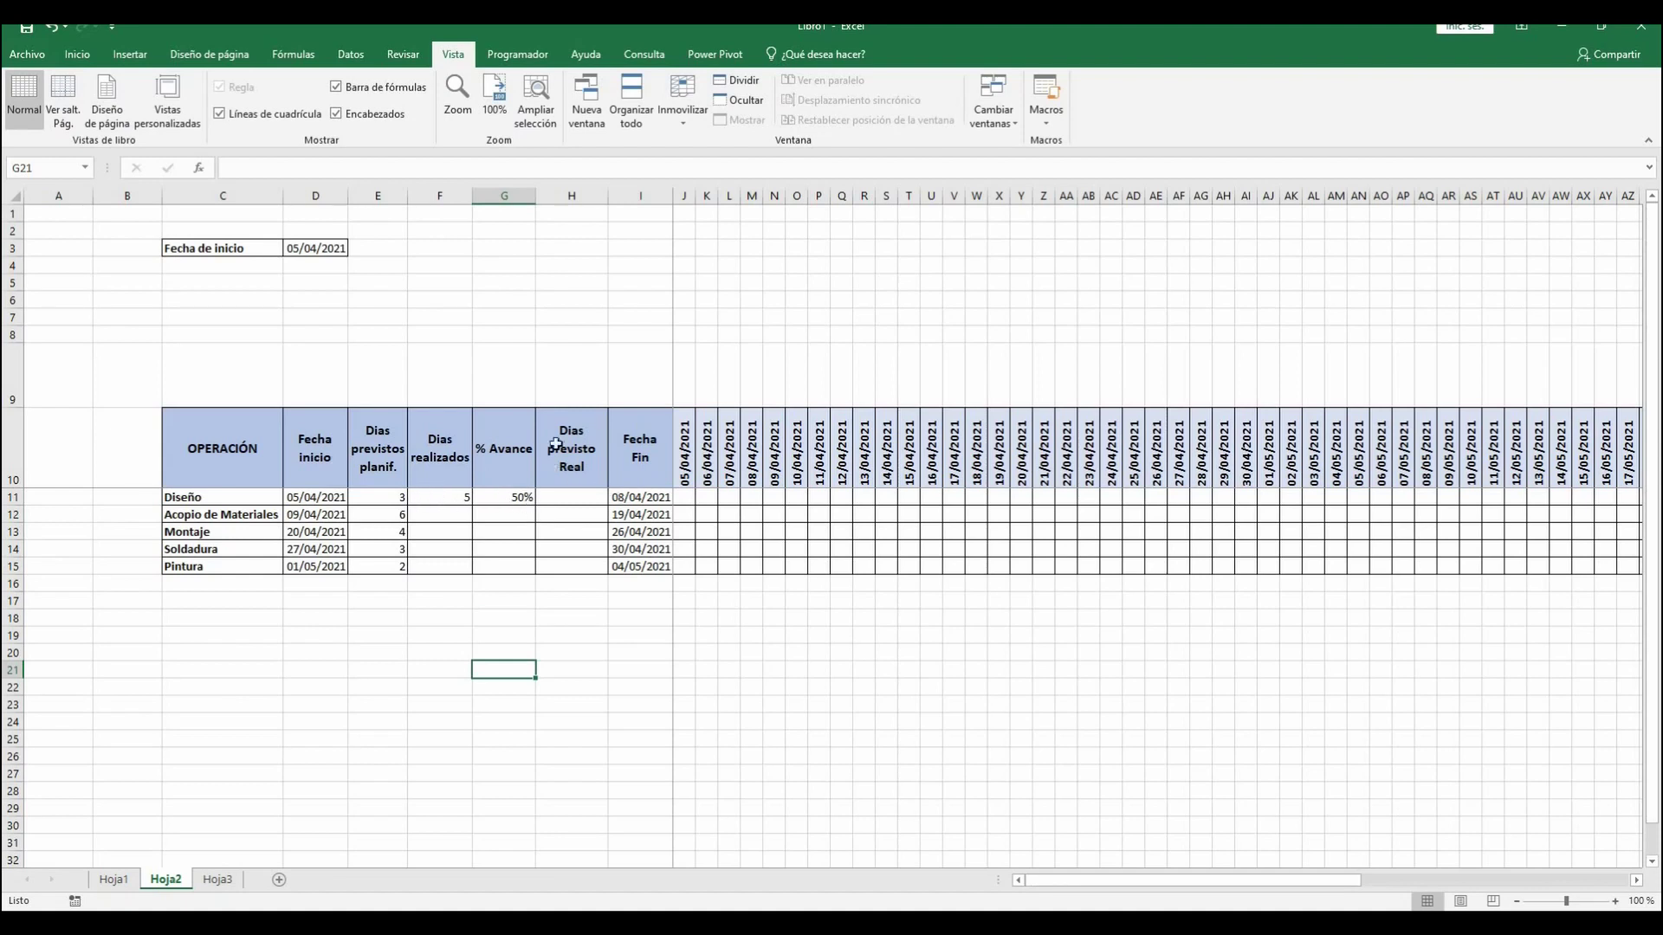
Calculate the real expected days of Diseño in H11 with the formula =F11/G11
{"action": "left_click", "coordinate": [560, 502]}
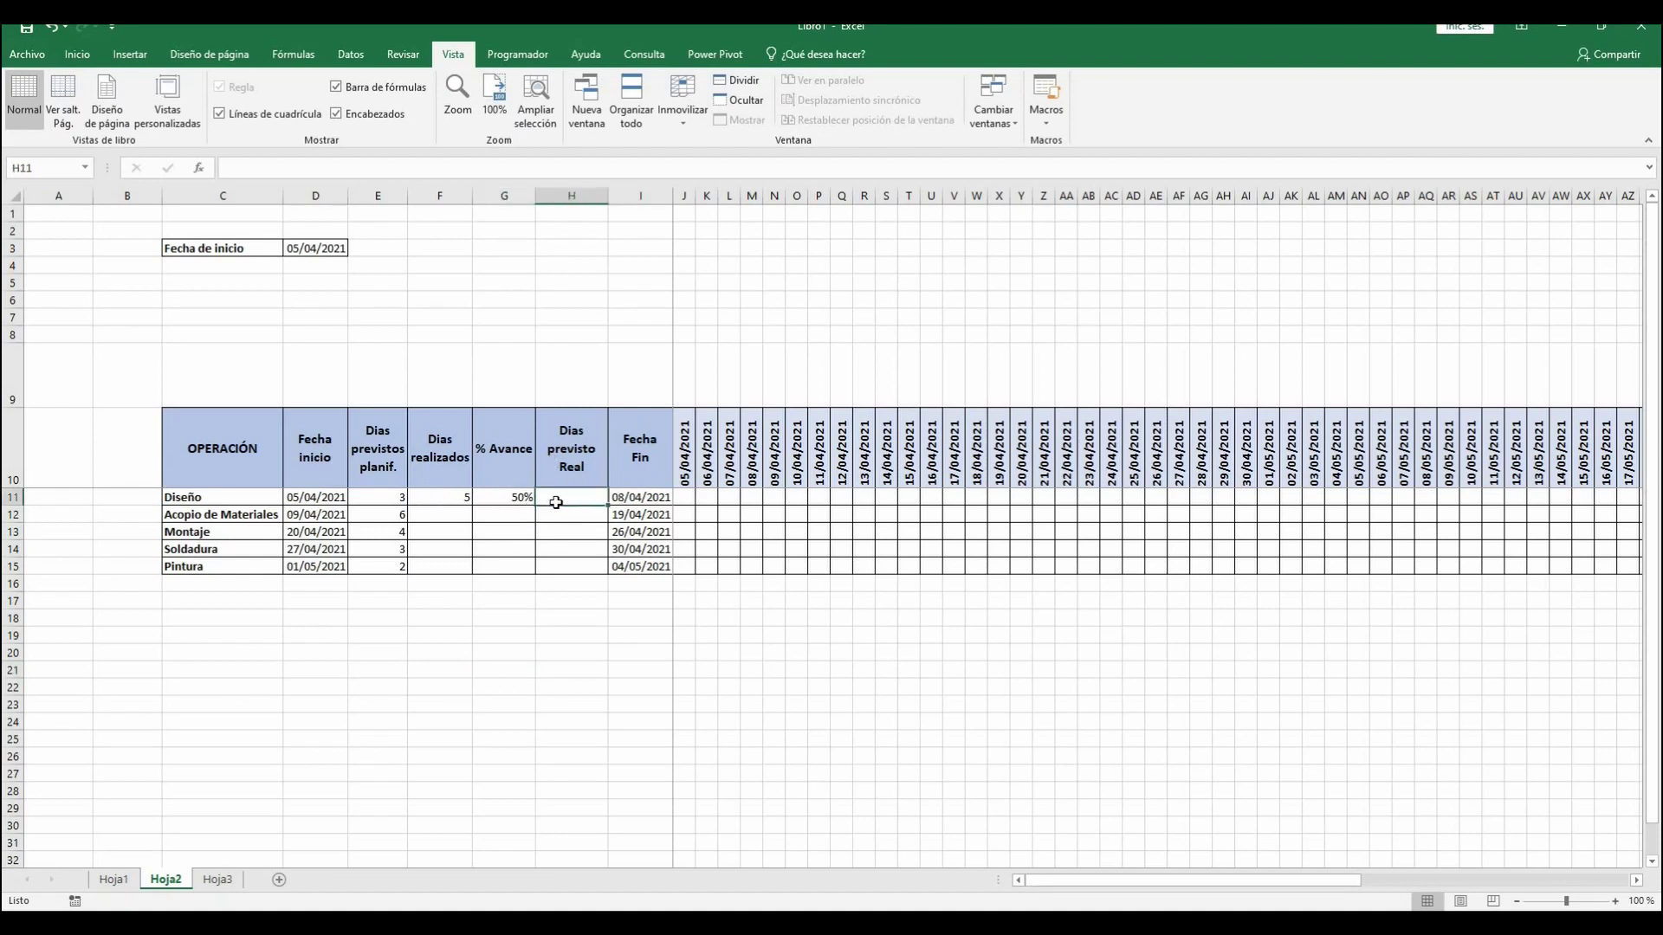
{"action": "type", "text": "="}
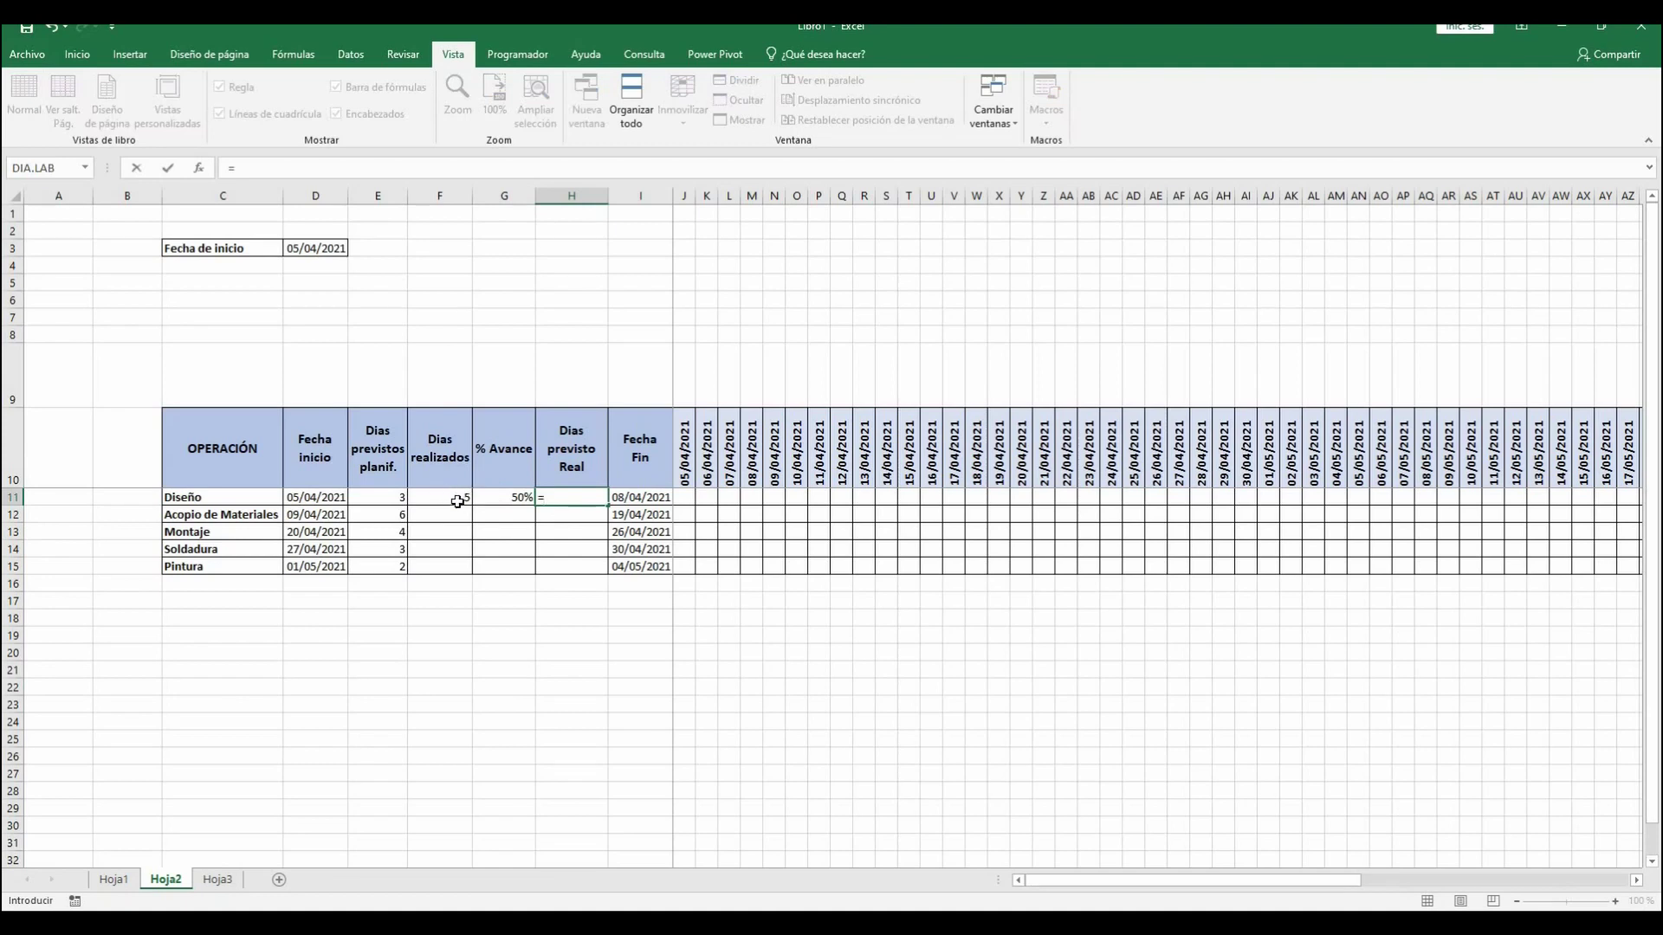
{"action": "left_click", "coordinate": [456, 500]}
{"action": "type", "text": "/"}
{"action": "left_click", "coordinate": [502, 500]}
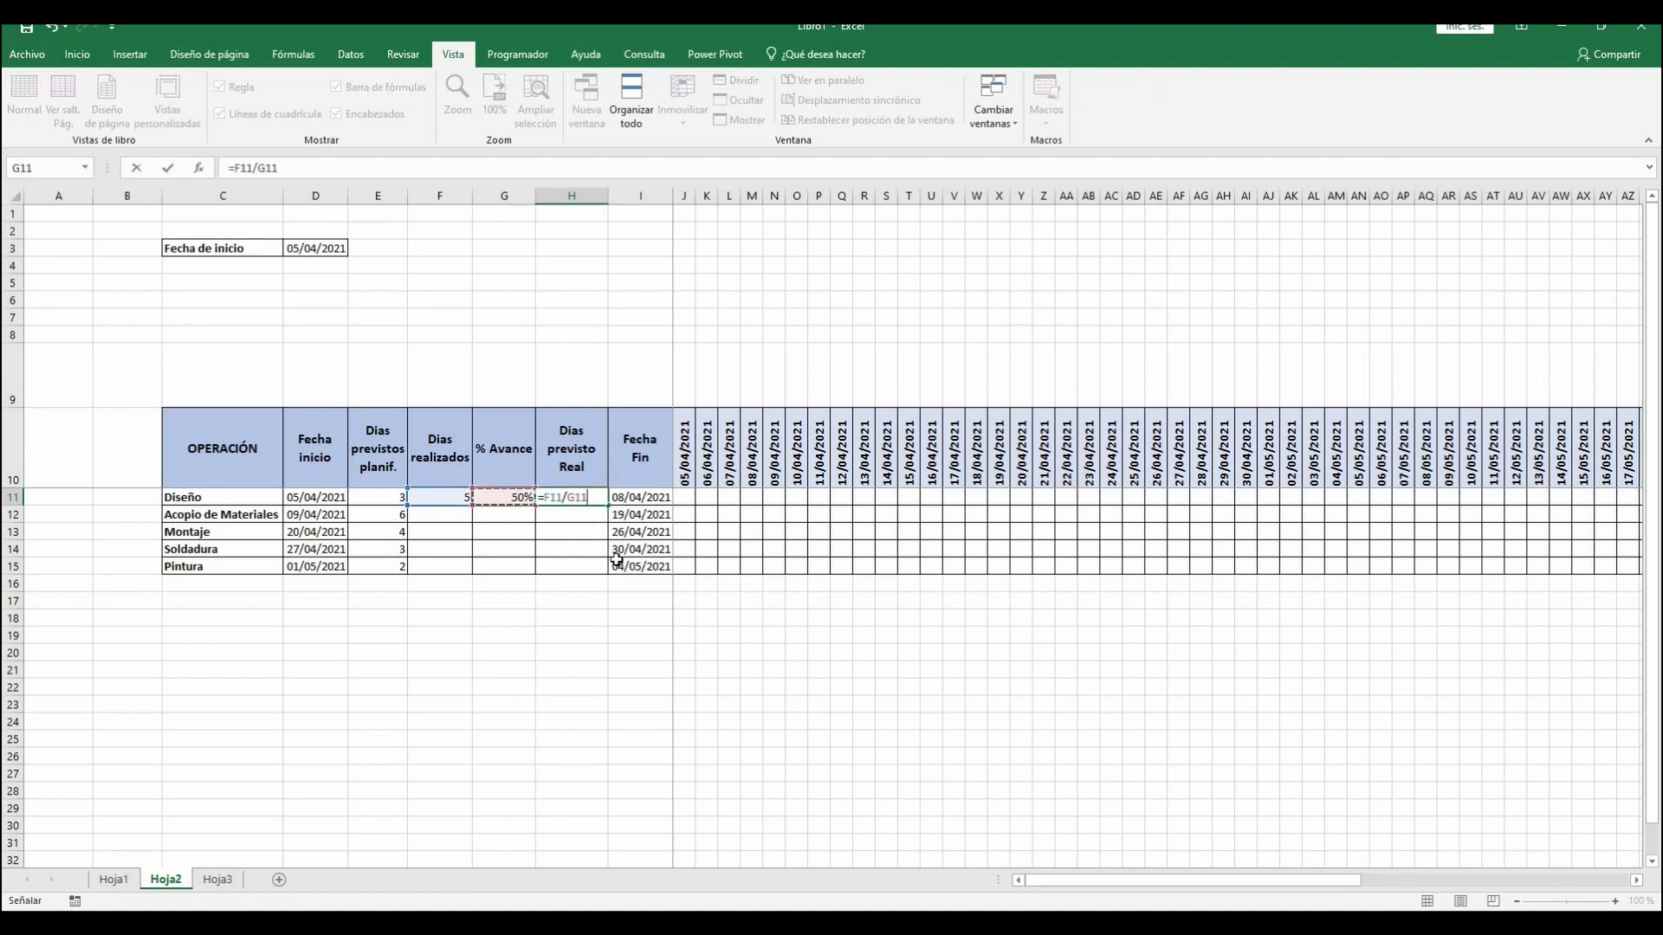
{"action": "key", "text": "Return"}
{"action": "left_click", "coordinate": [580, 669]}
{"action": "left_click", "coordinate": [581, 500]}
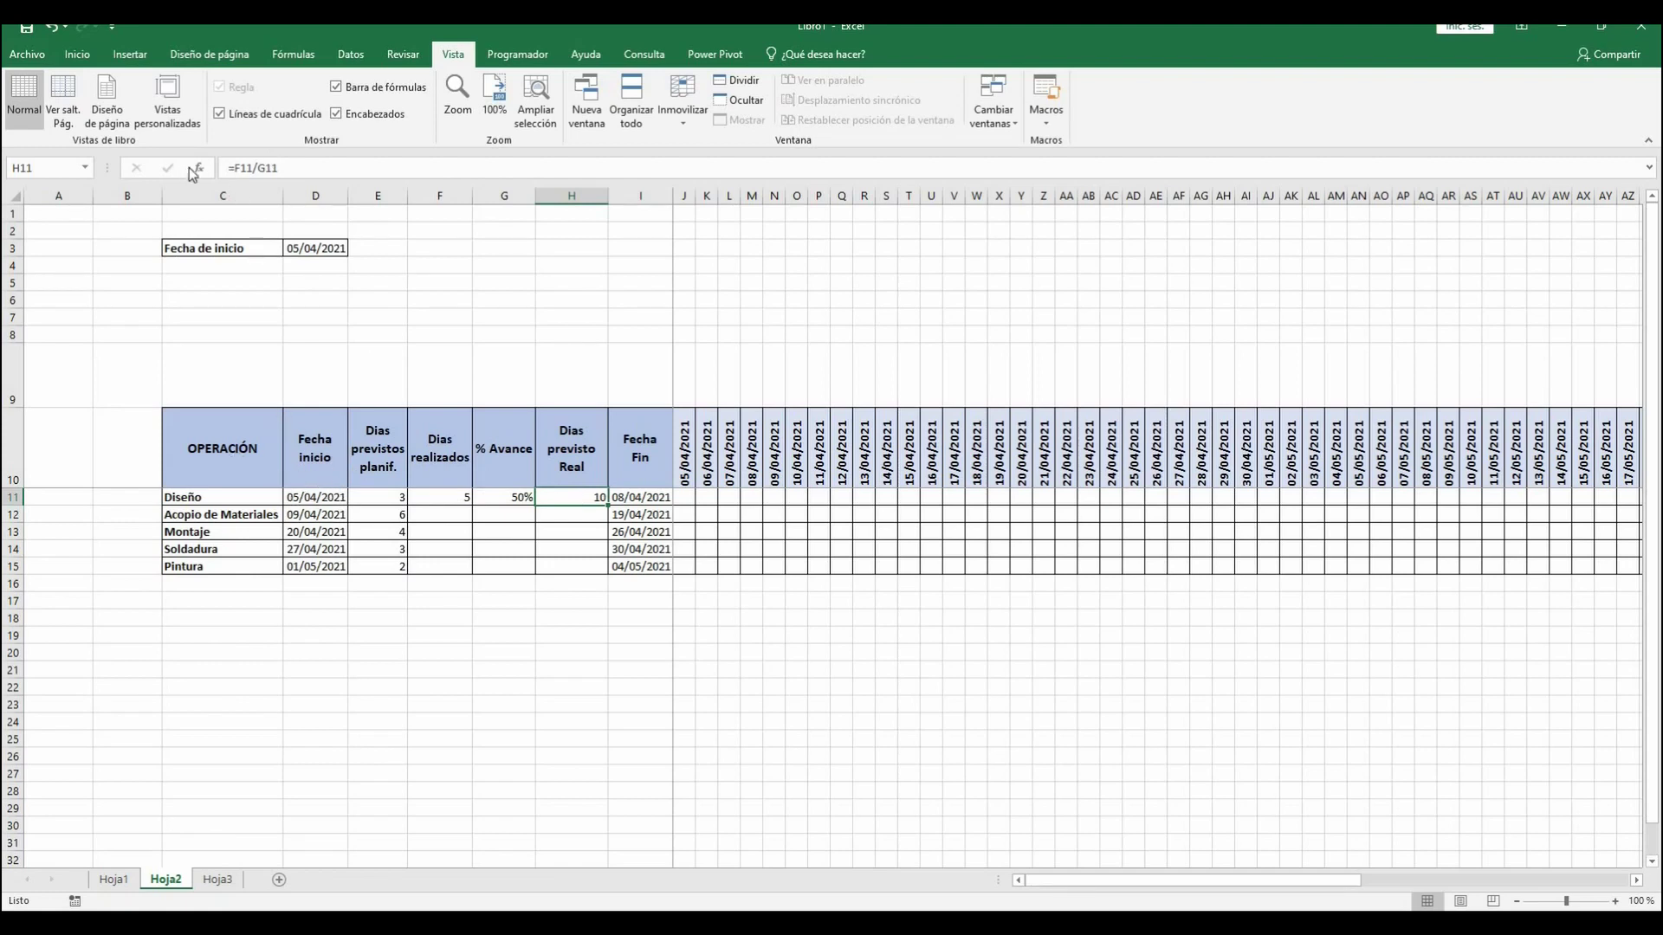
Change the Diseño formula in H11 to =SI(G11>0;F11/G11;E11) and fill it down through H15
{"action": "left_click", "coordinate": [235, 168]}
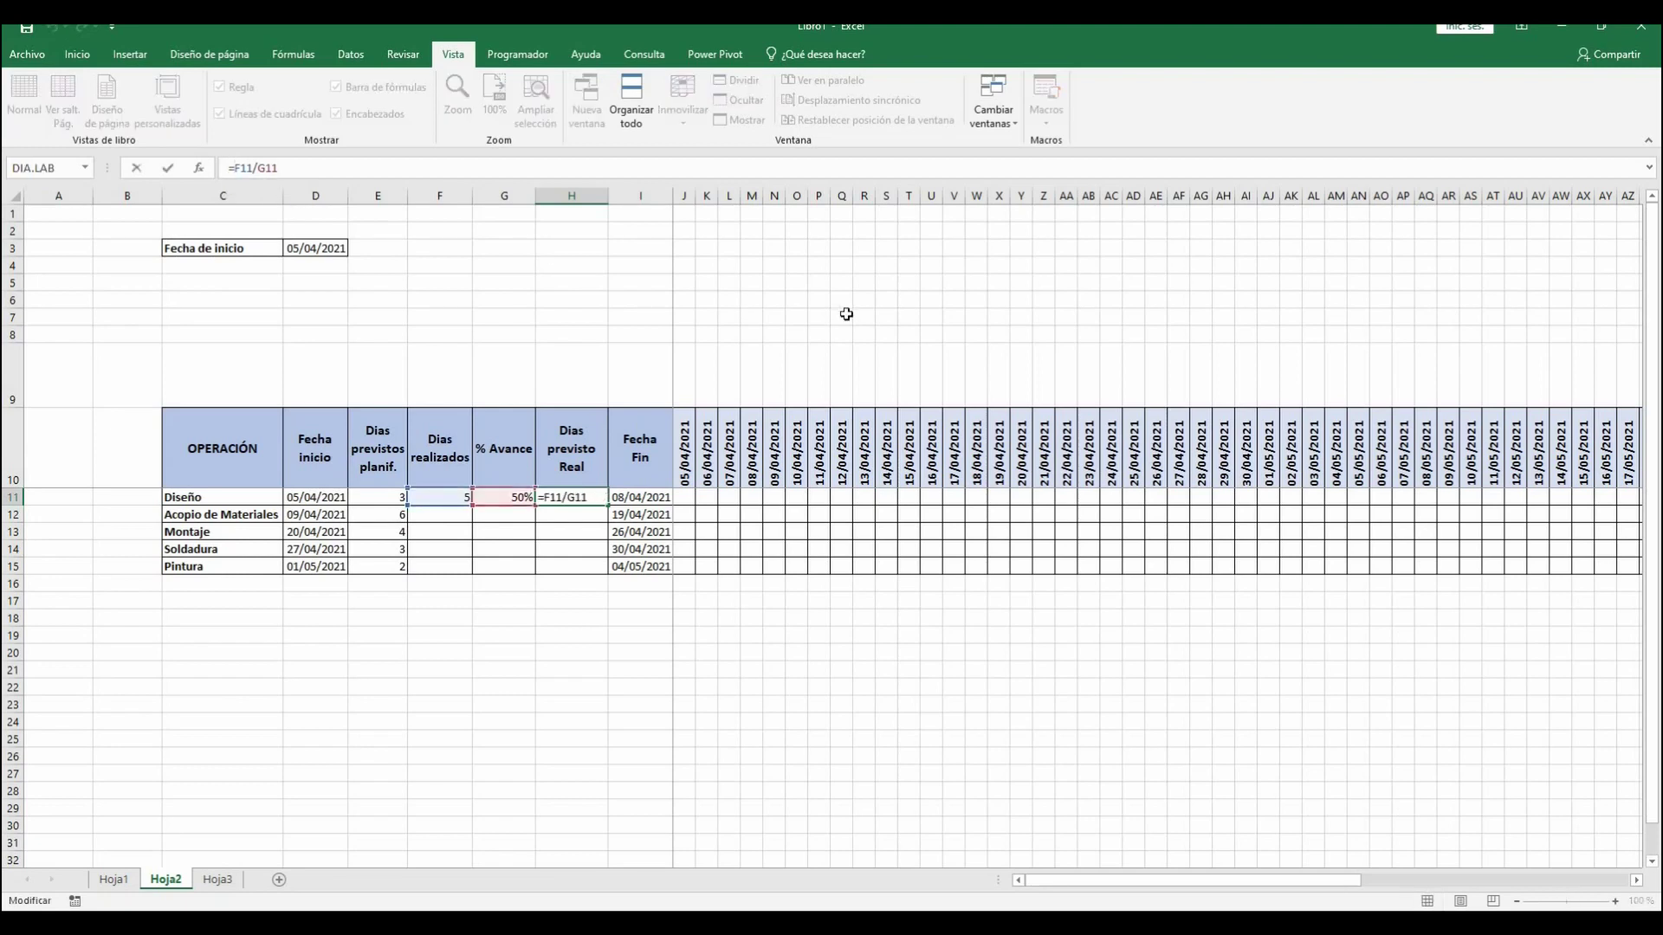
{"action": "type", "text": "si("}
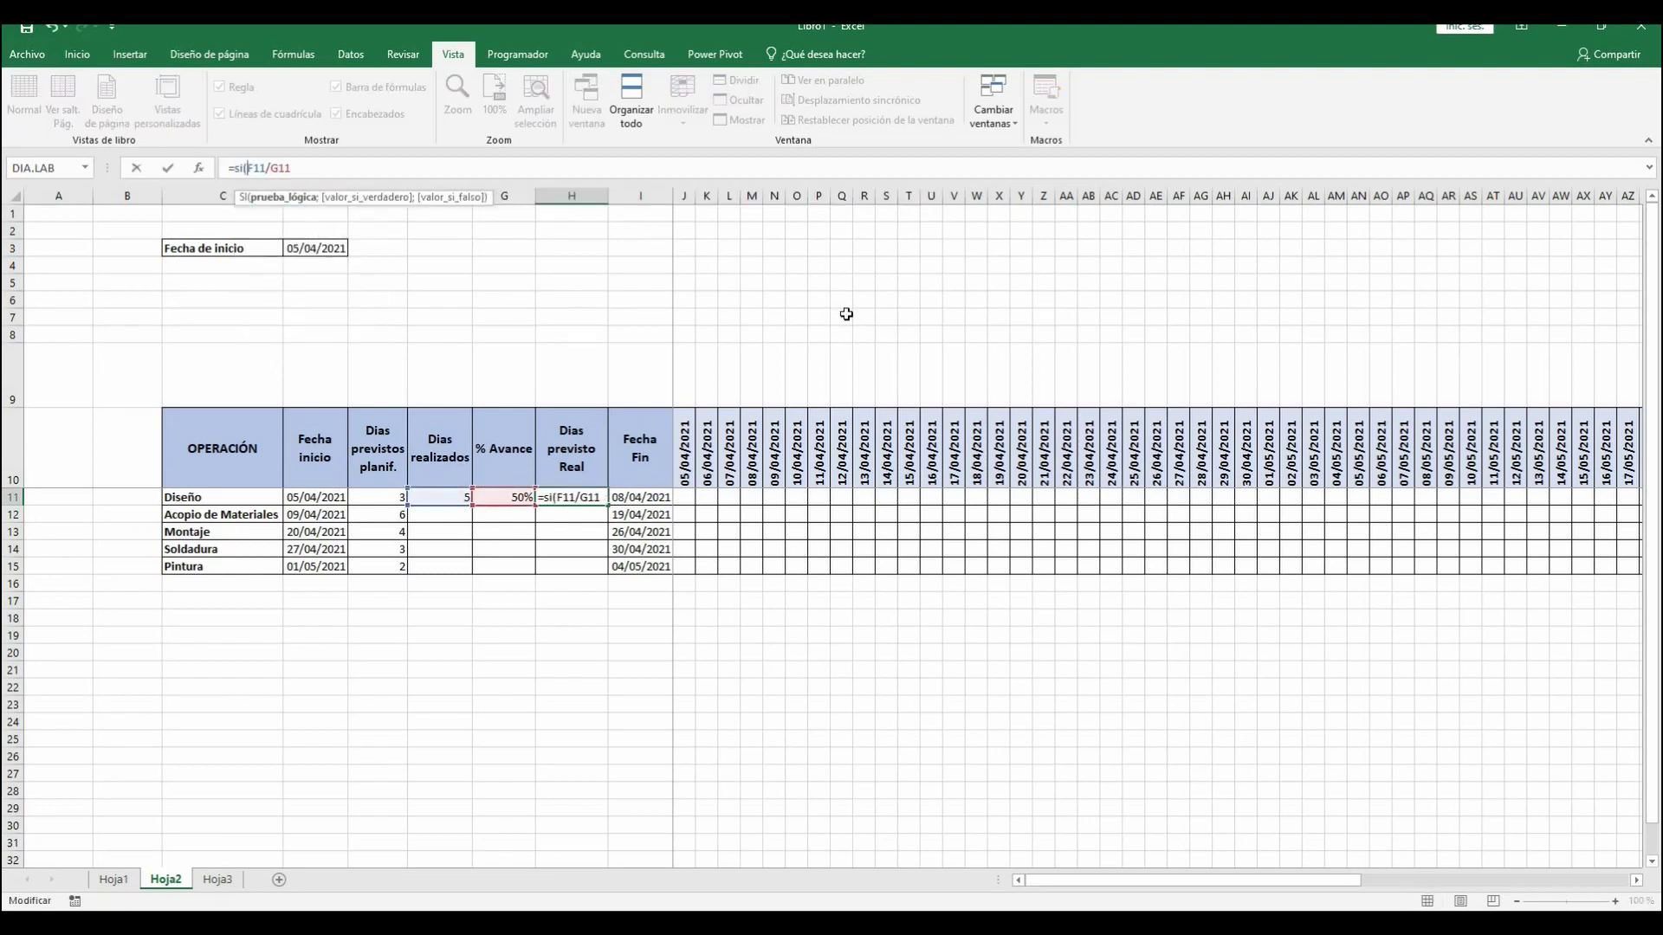
{"action": "left_click", "coordinate": [502, 499]}
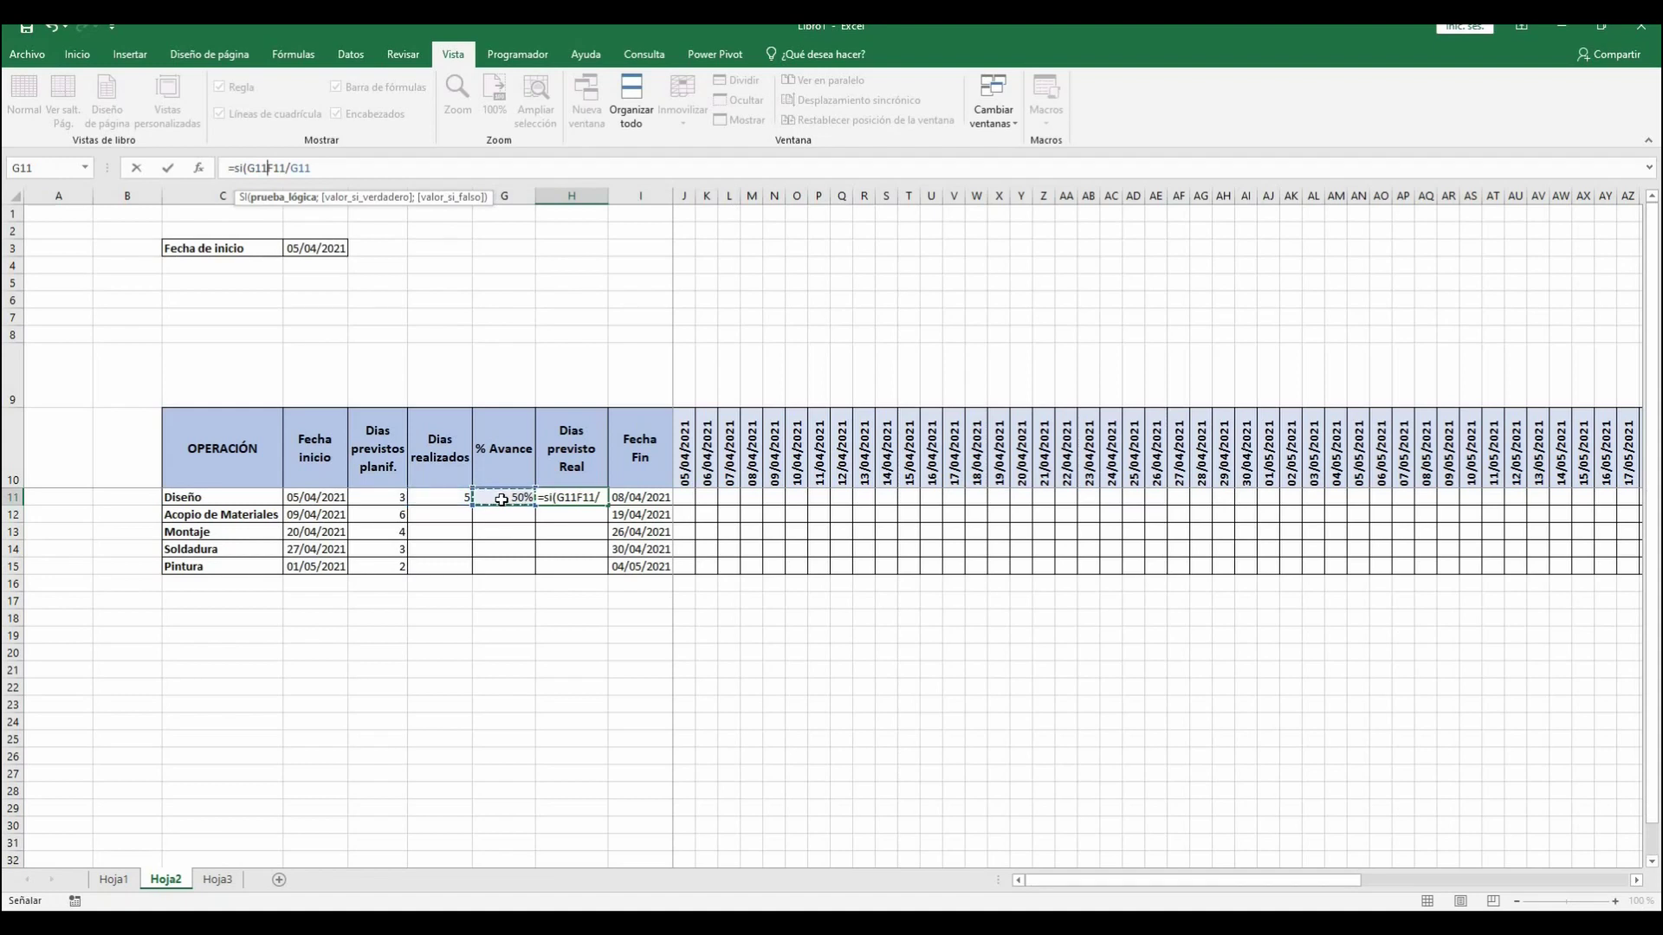
{"action": "type", "text": ">0;"}
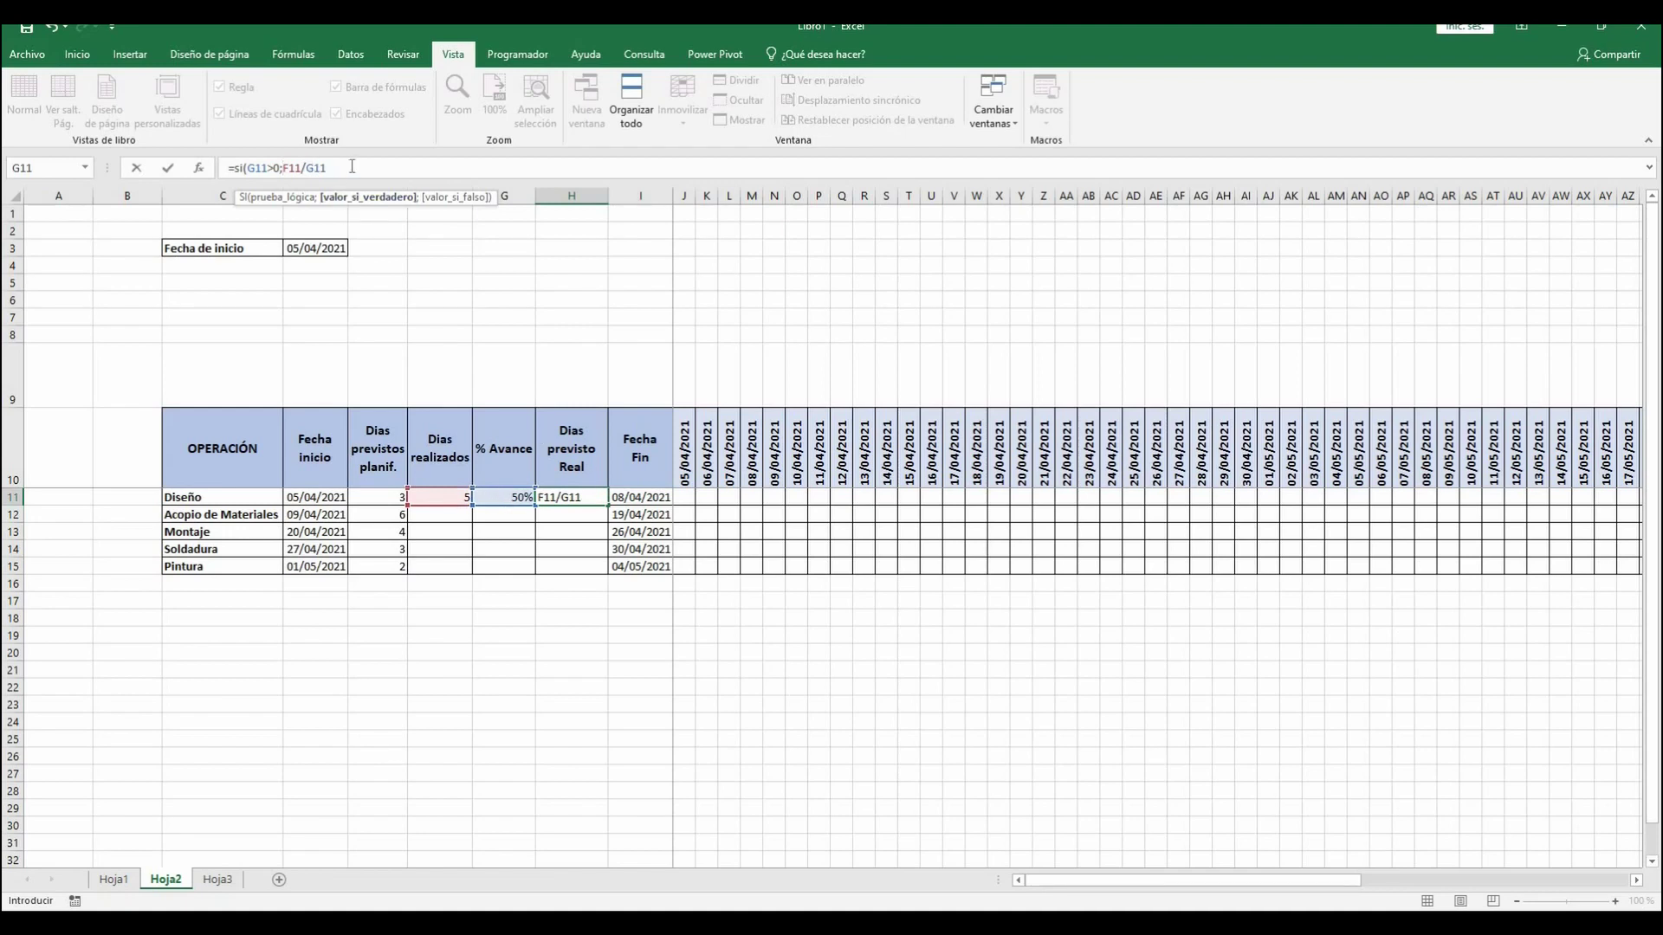
{"action": "type", "text": ";"}
{"action": "left_click", "coordinate": [381, 493]}
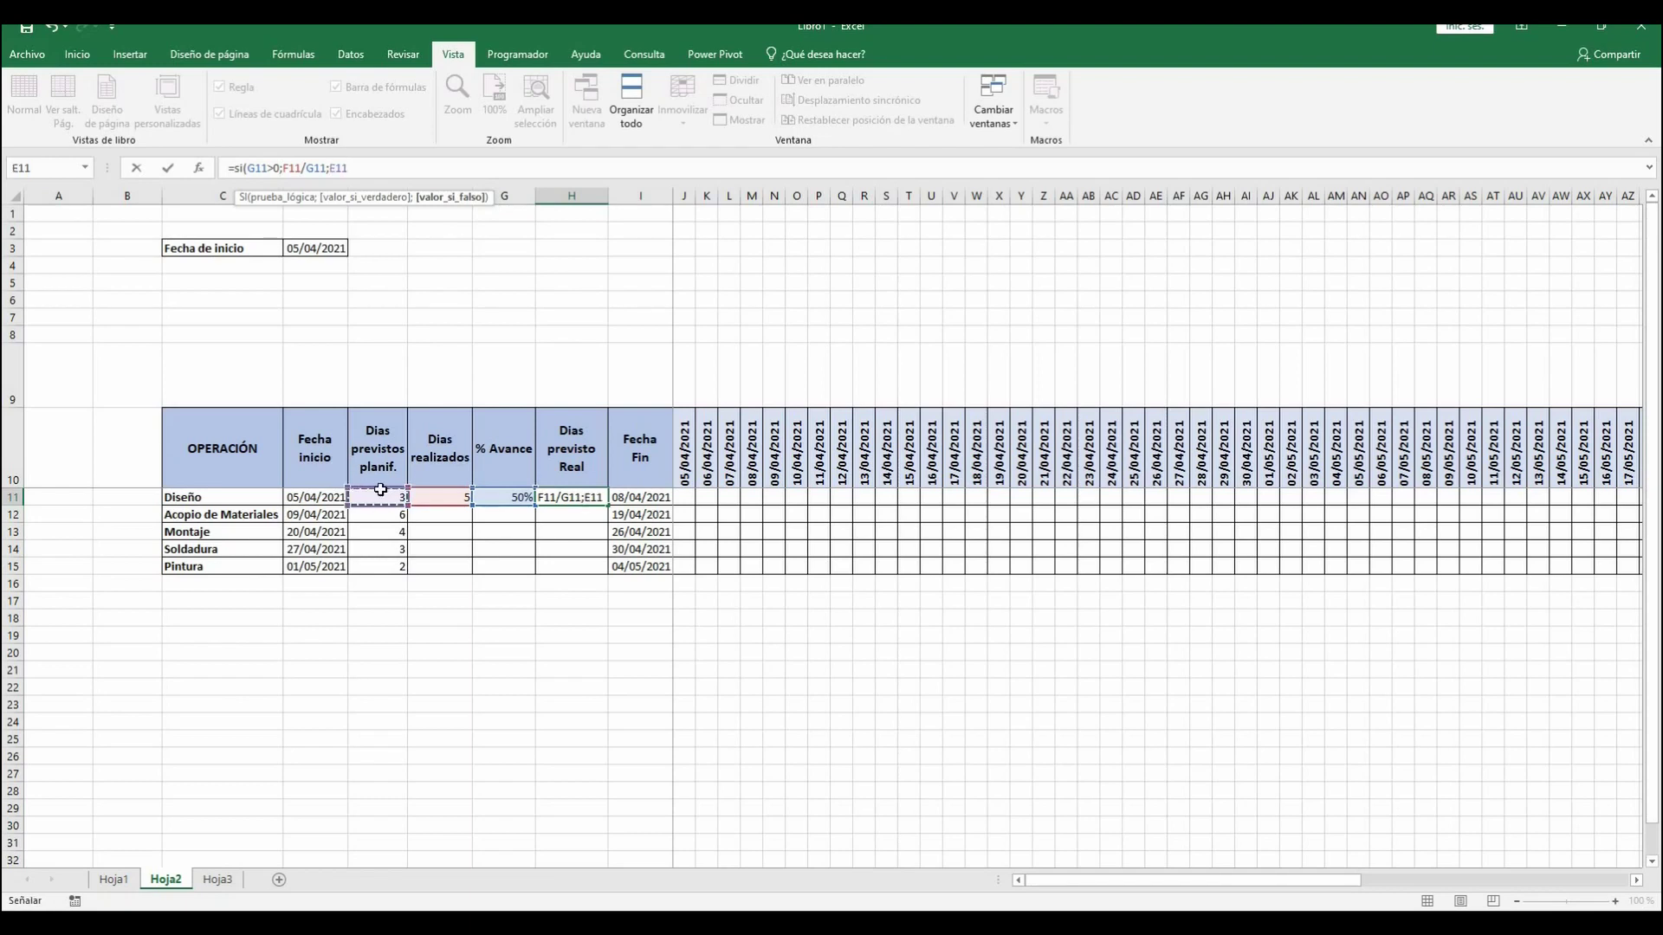
{"action": "key", "text": "Return"}
{"action": "key", "text": "Up"}
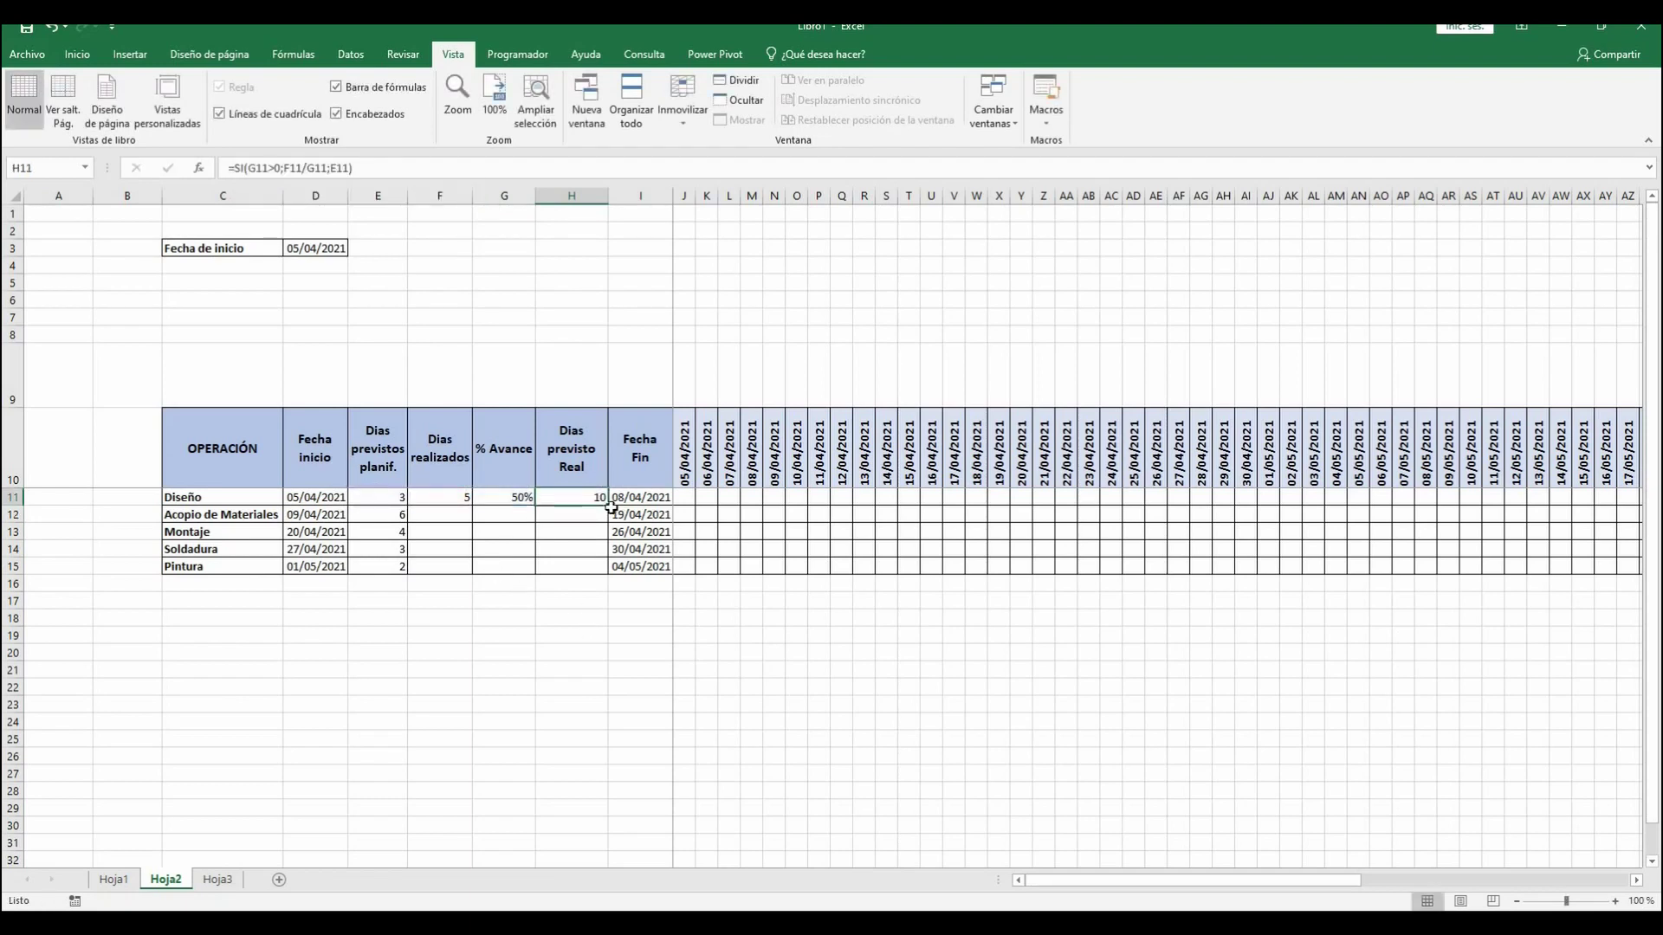
{"action": "double_click", "coordinate": [605, 506]}
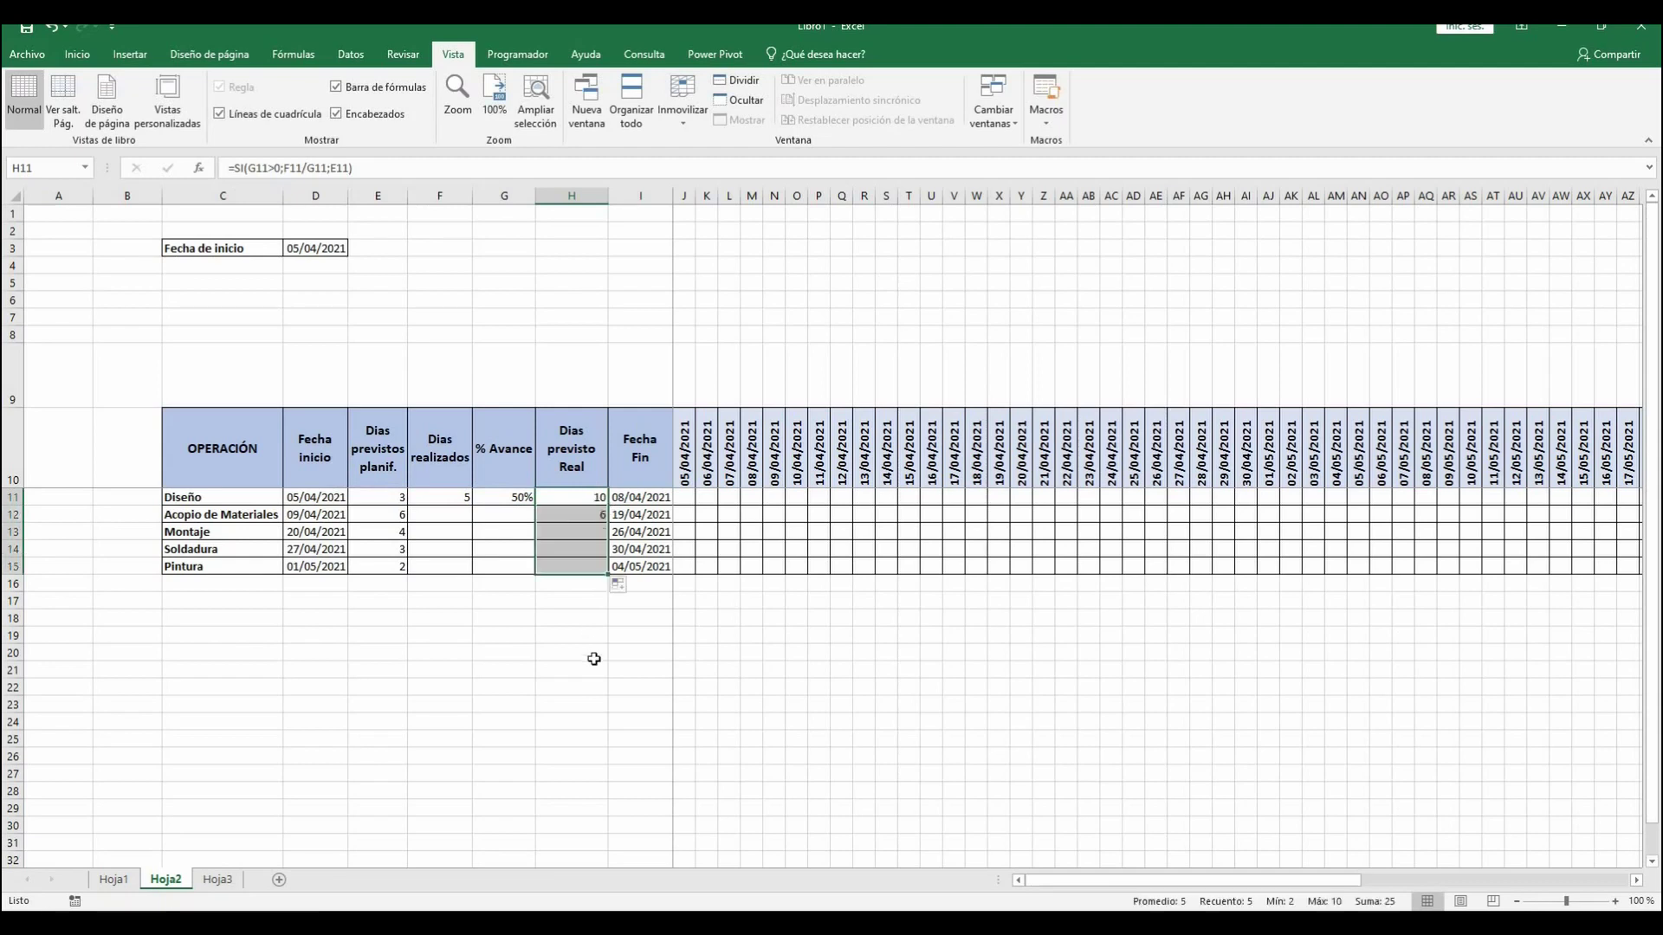
{"action": "left_click", "coordinate": [594, 652]}
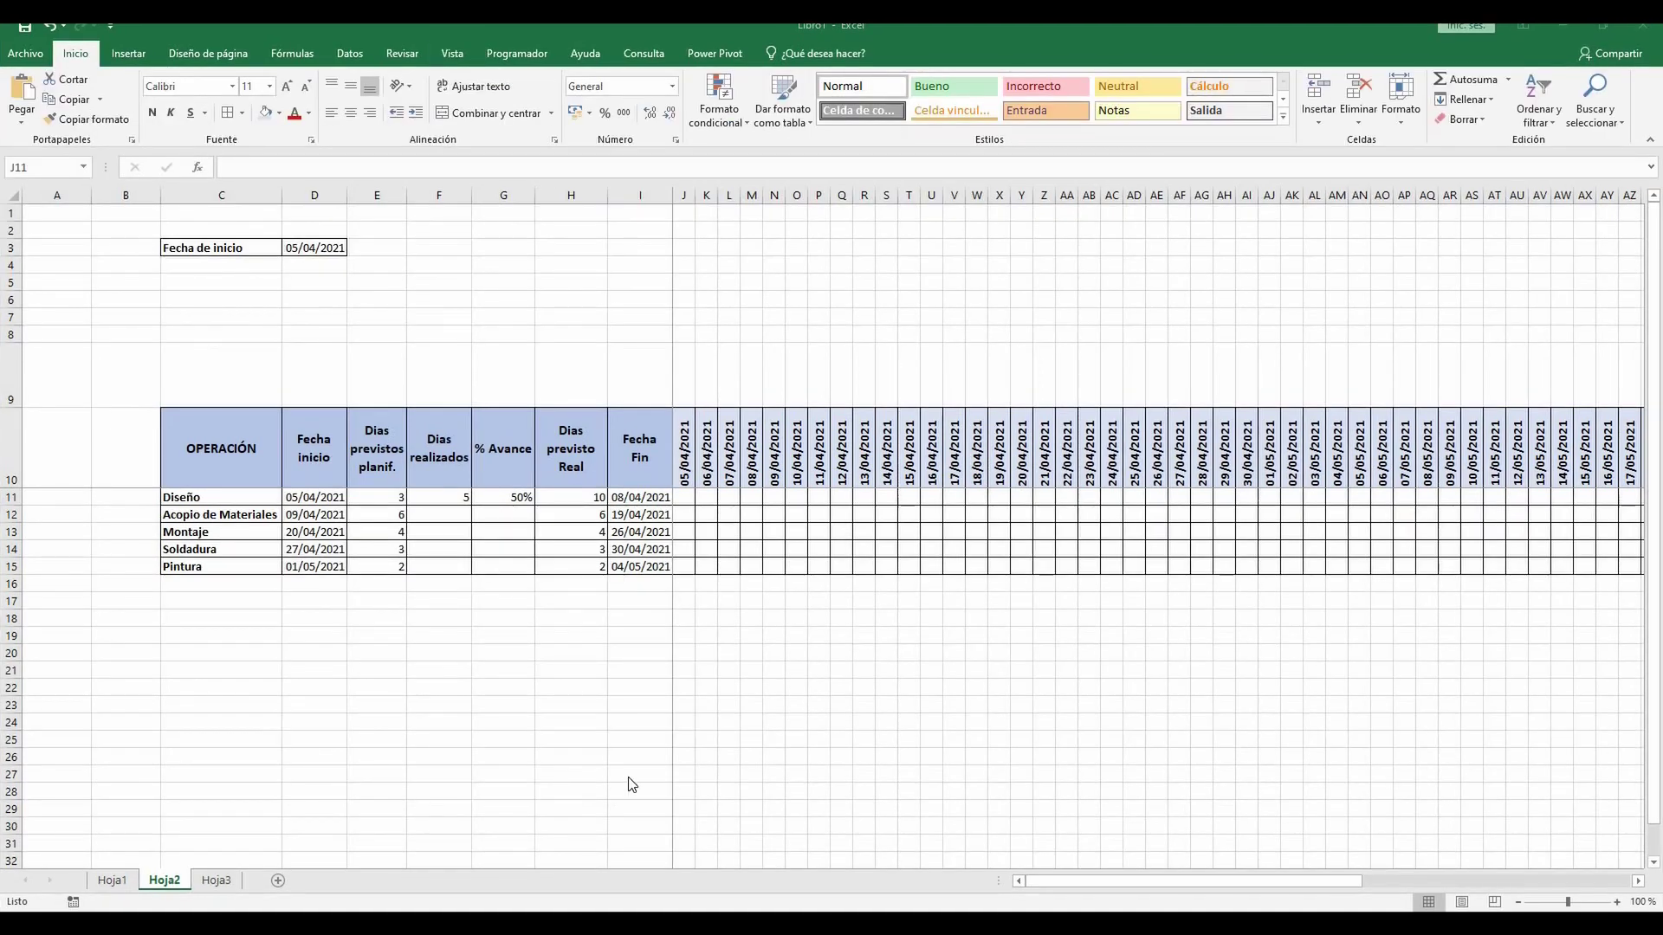
Create a formula-based conditional formatting rule for J11 with =Y($J$10>=$D$11;$J$10<=$I$11)
{"action": "left_click", "coordinate": [690, 493]}
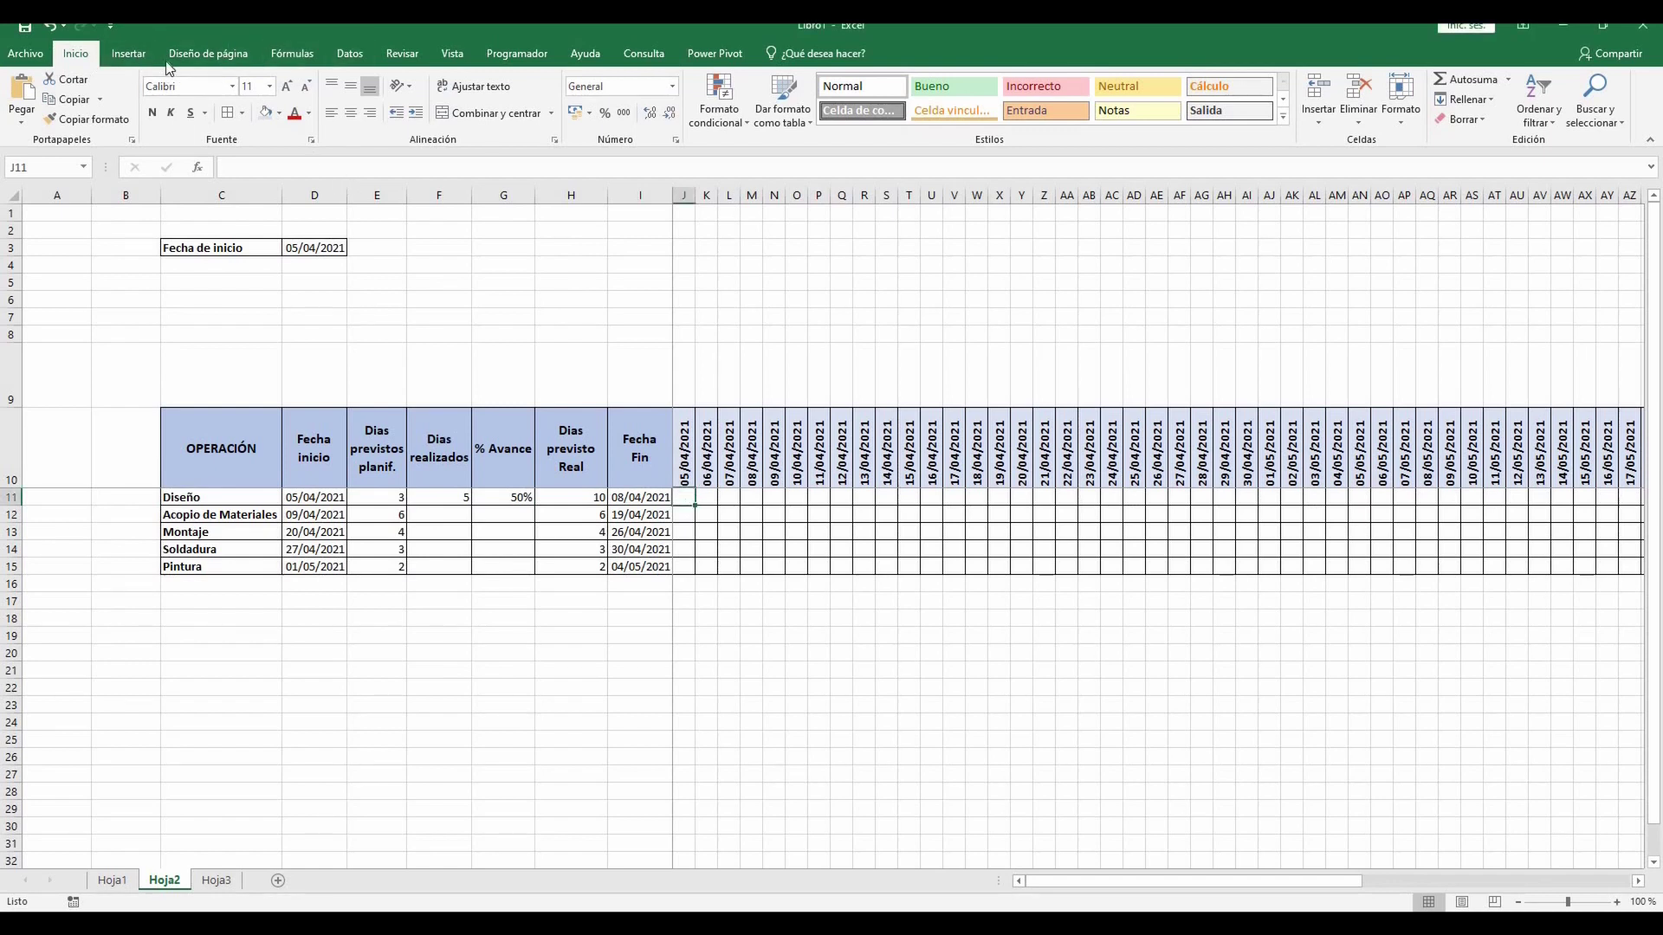
{"action": "left_click", "coordinate": [714, 116]}
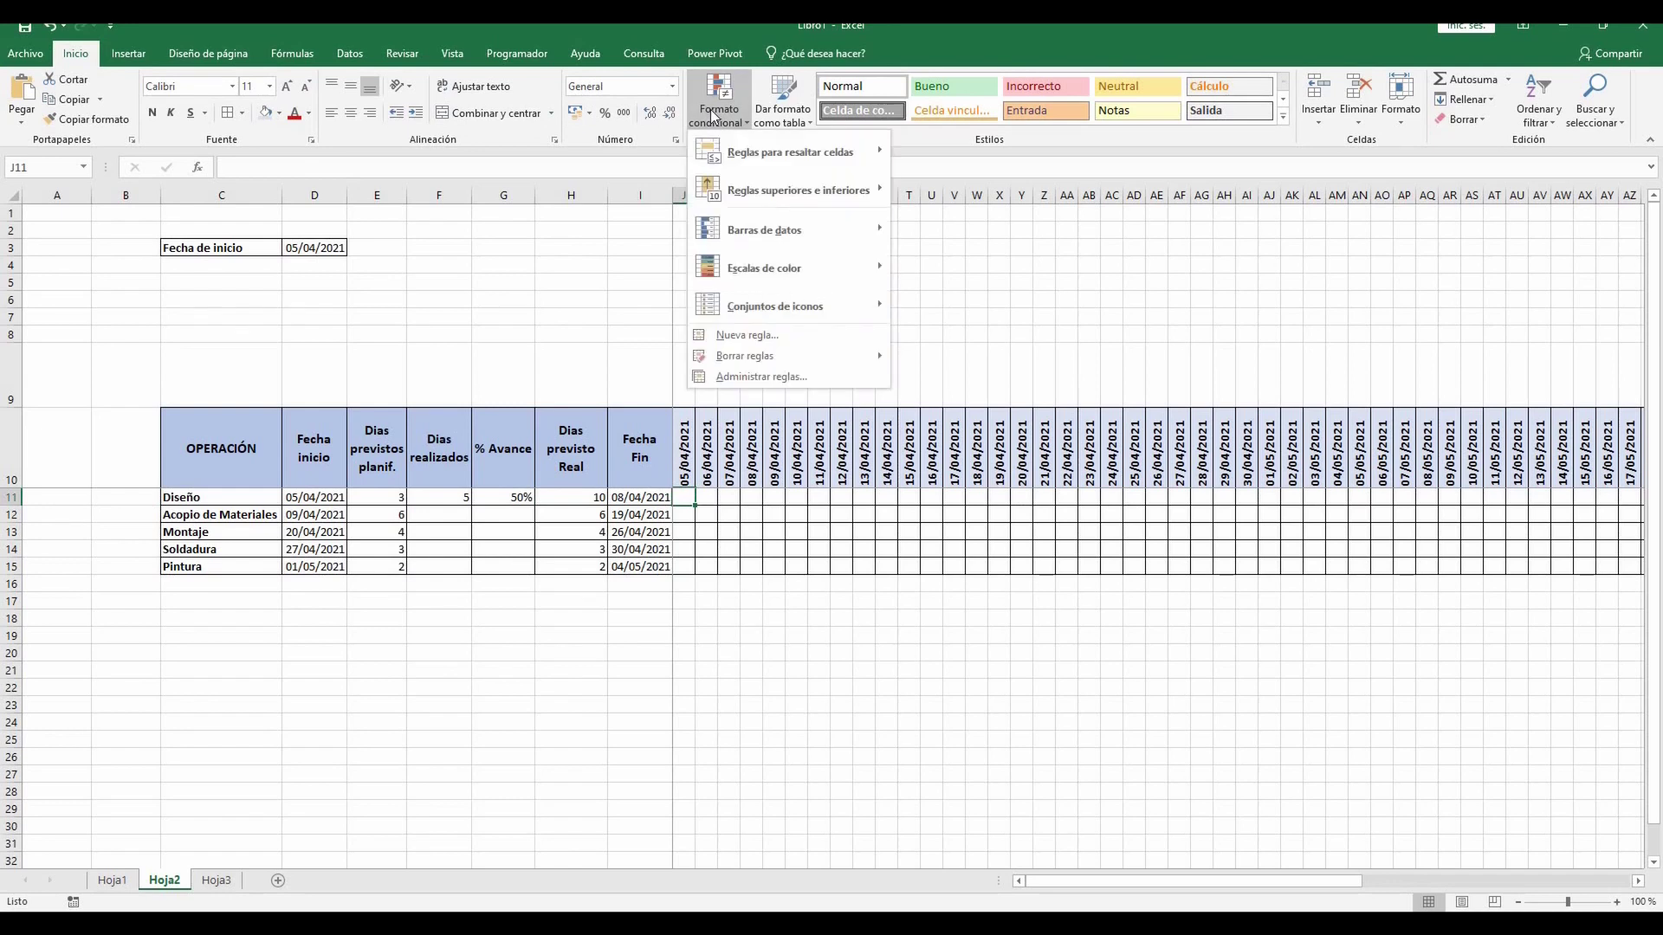
{"action": "left_click", "coordinate": [759, 340]}
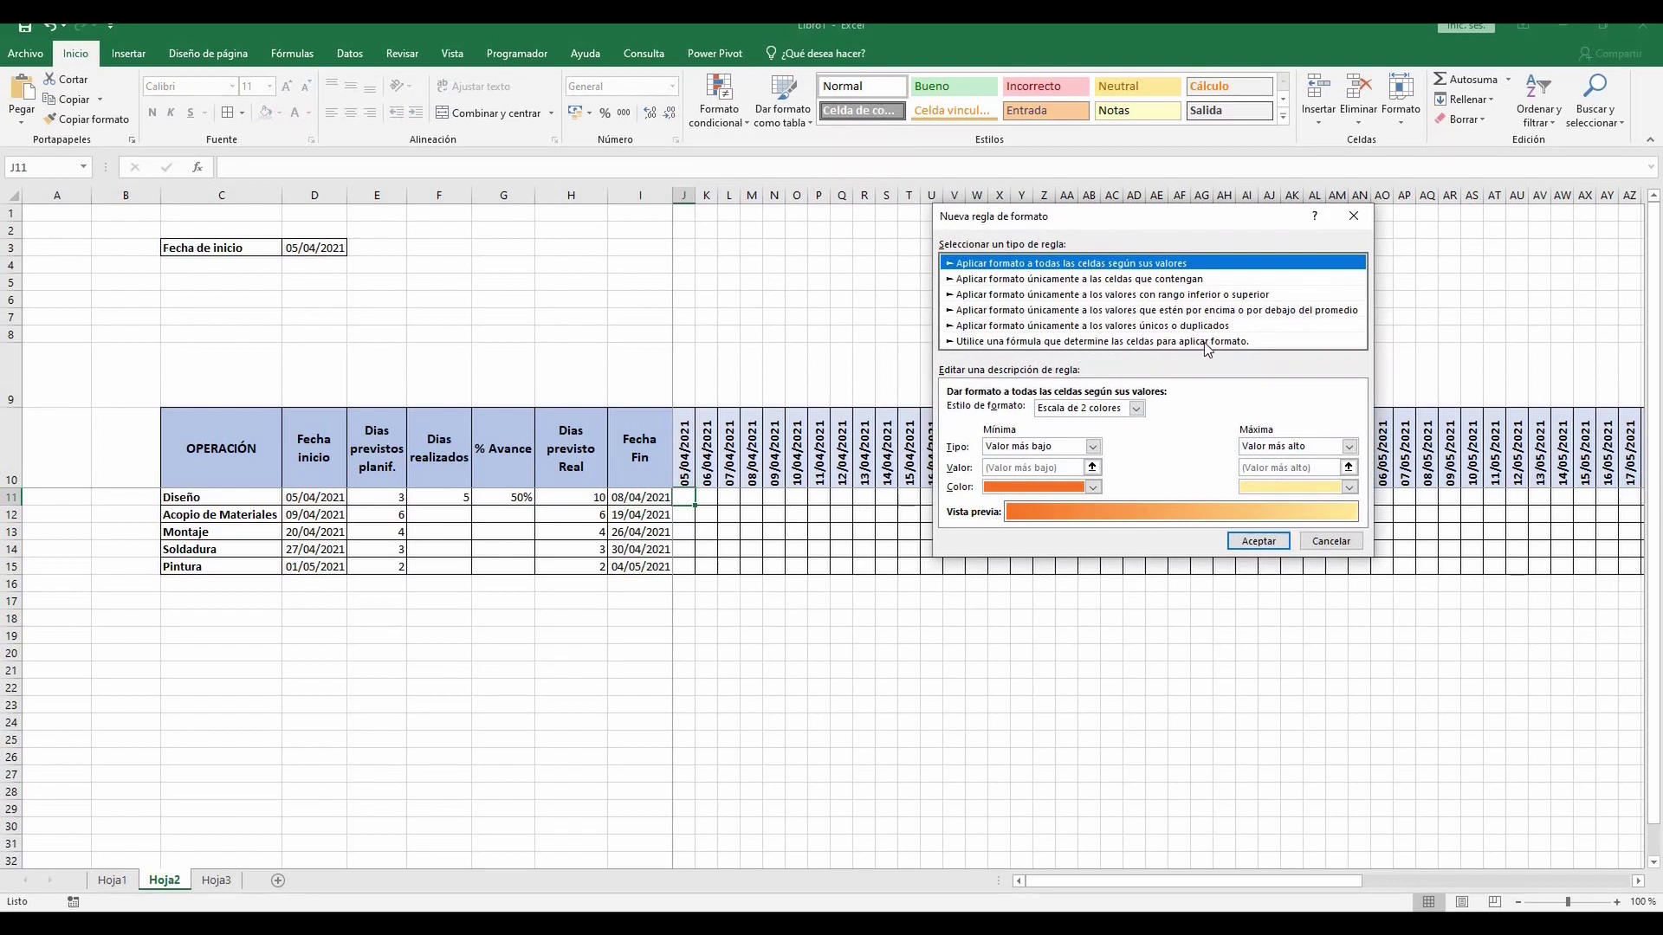
{"action": "left_click", "coordinate": [1238, 342]}
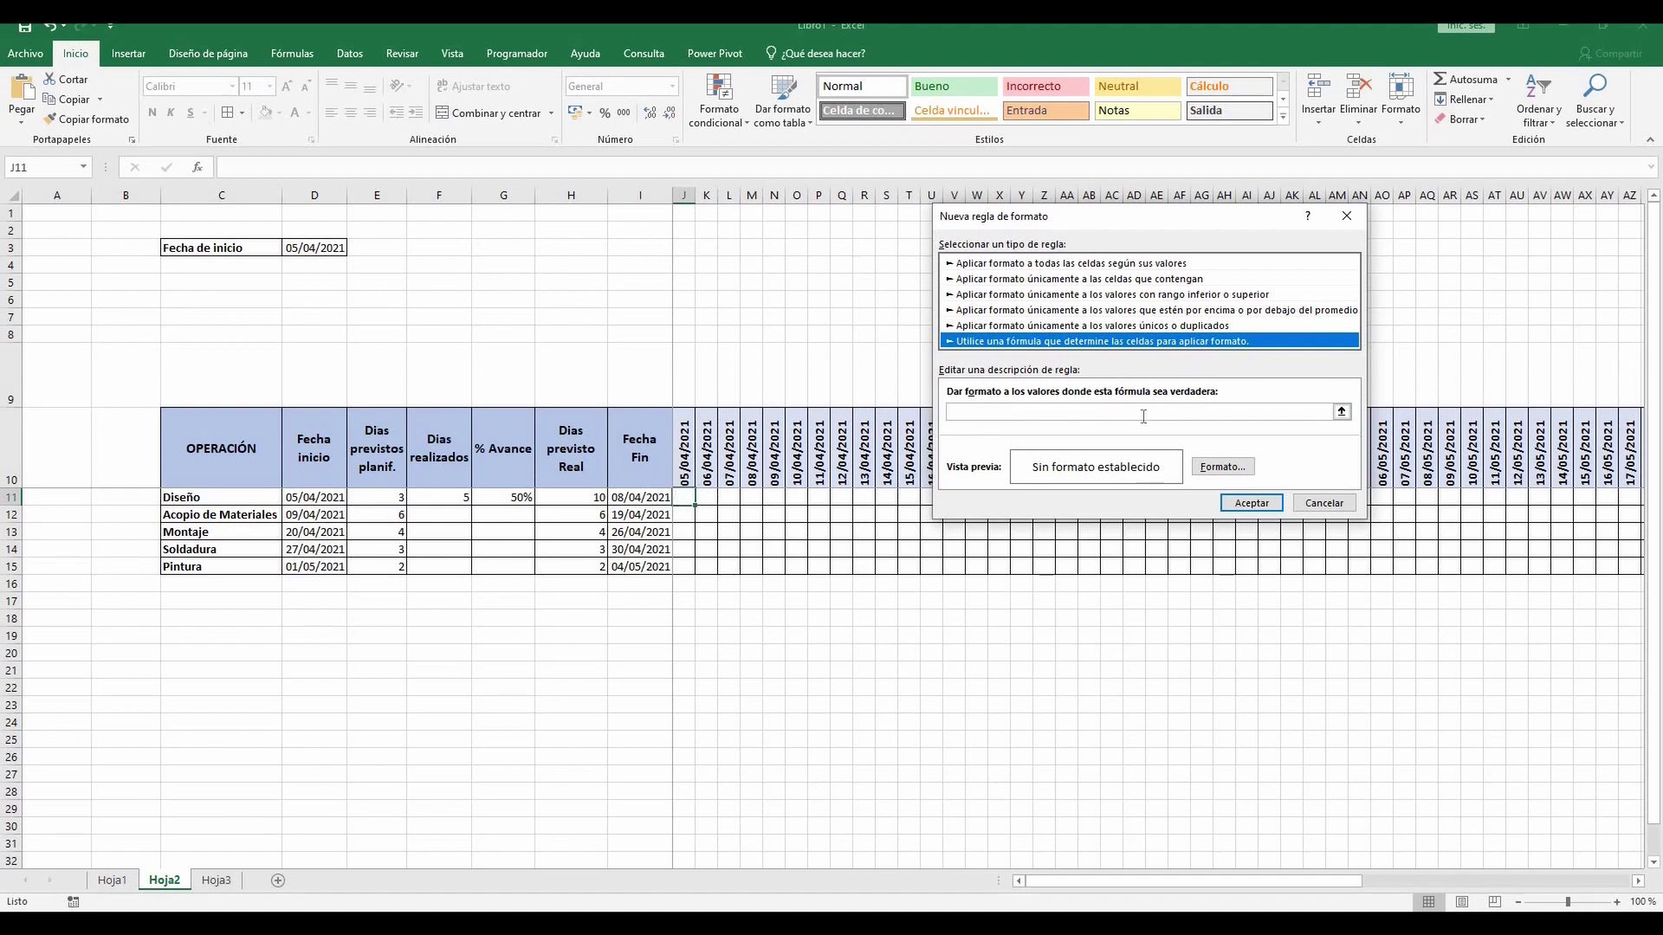
{"action": "left_click", "coordinate": [963, 411]}
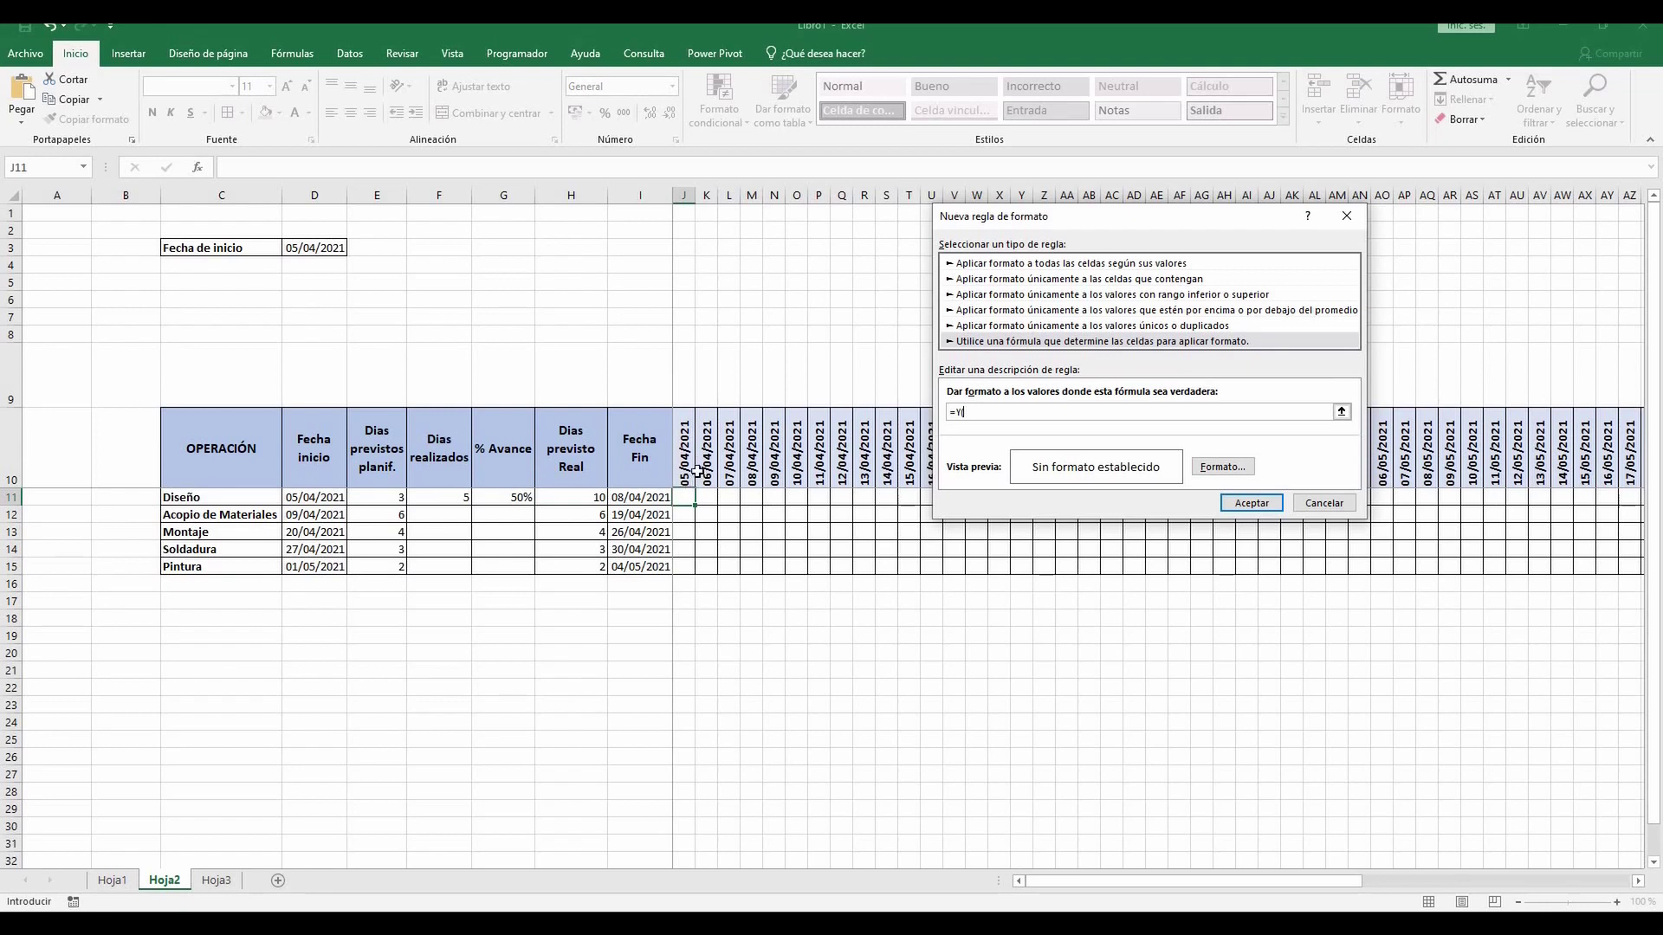
{"action": "left_click", "coordinate": [682, 466]}
{"action": "type", "text": "<"}
{"action": "left_click", "coordinate": [314, 498]}
{"action": "left_click", "coordinate": [683, 465]}
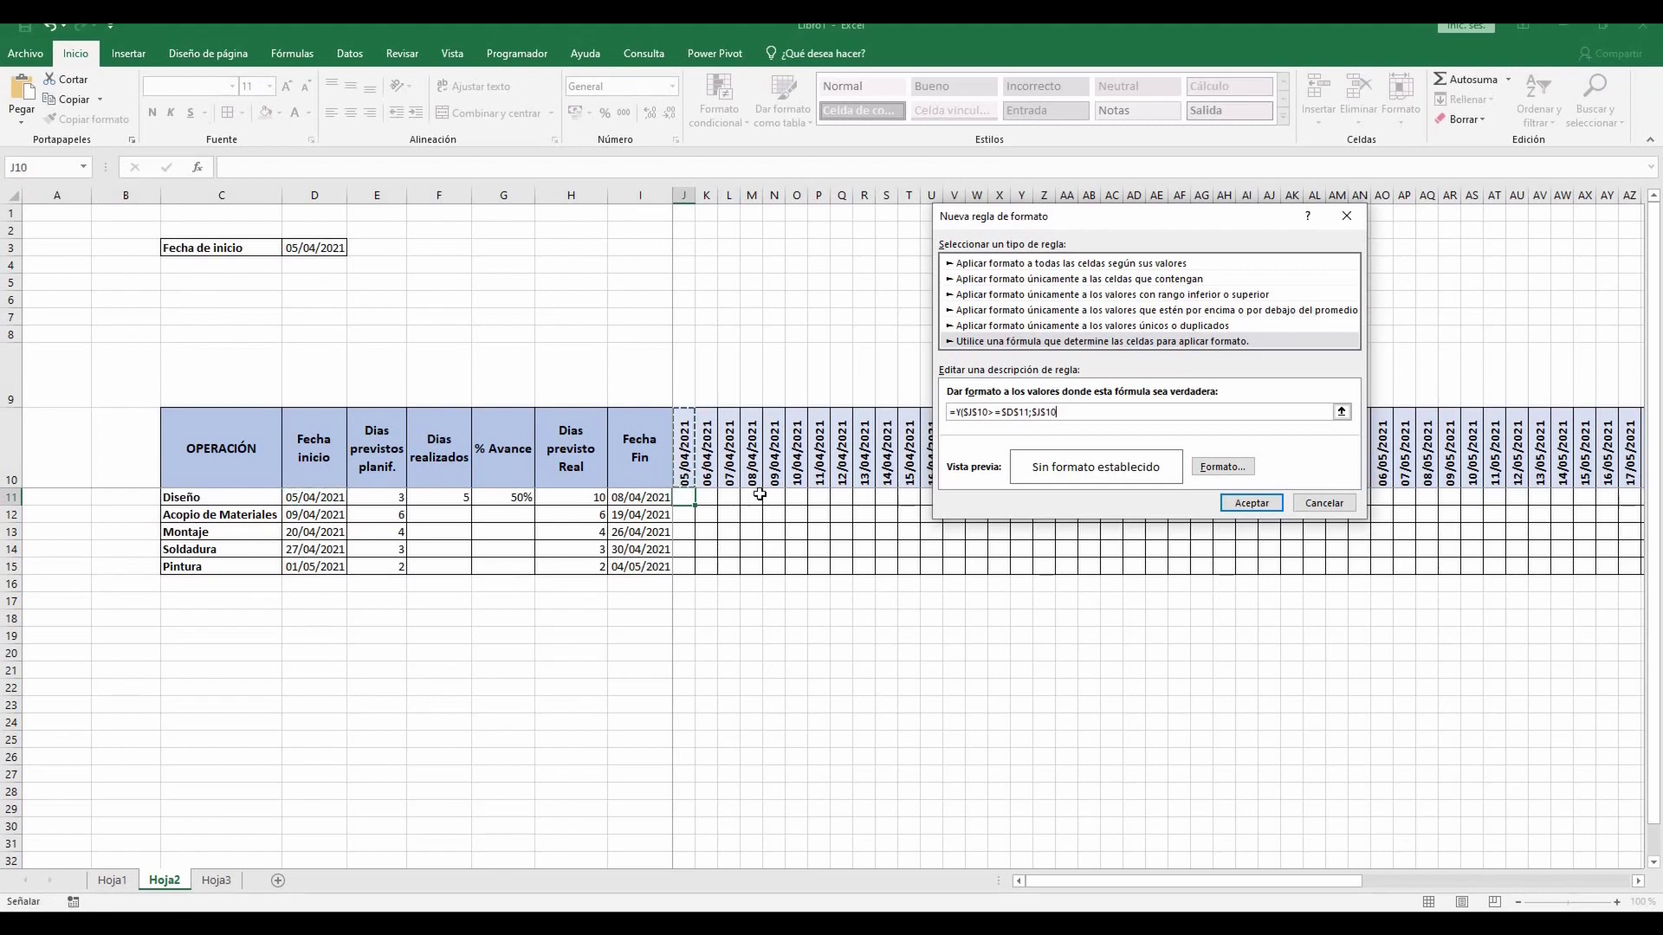
{"action": "type", "text": "<="}
{"action": "left_click", "coordinate": [647, 497]}
{"action": "left_click", "coordinate": [647, 497]}
{"action": "type", "text": ")"}
Make the cell references in the rule mixed so the formula is =Y(J$10>=$D11;J$10<=$I11)
{"action": "key", "text": "BackSpace"}
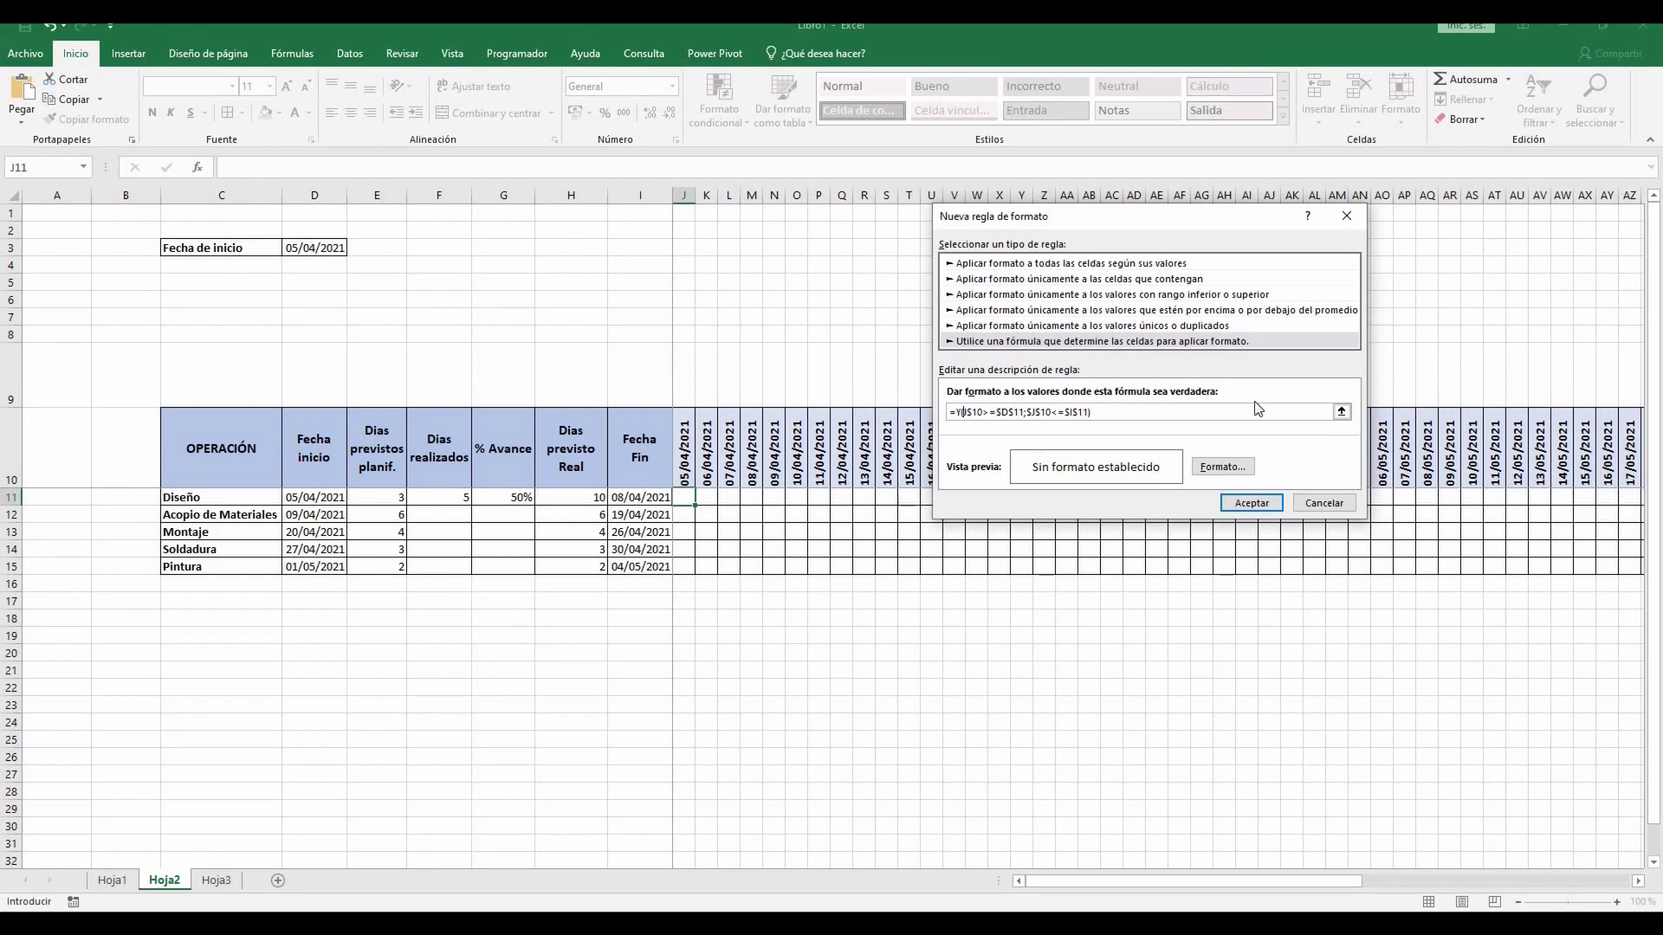
{"action": "left_click", "coordinate": [1006, 412]}
{"action": "key", "text": "BackSpace"}
{"action": "key", "text": "BackSpace"}
{"action": "key", "text": "BackSpace"}
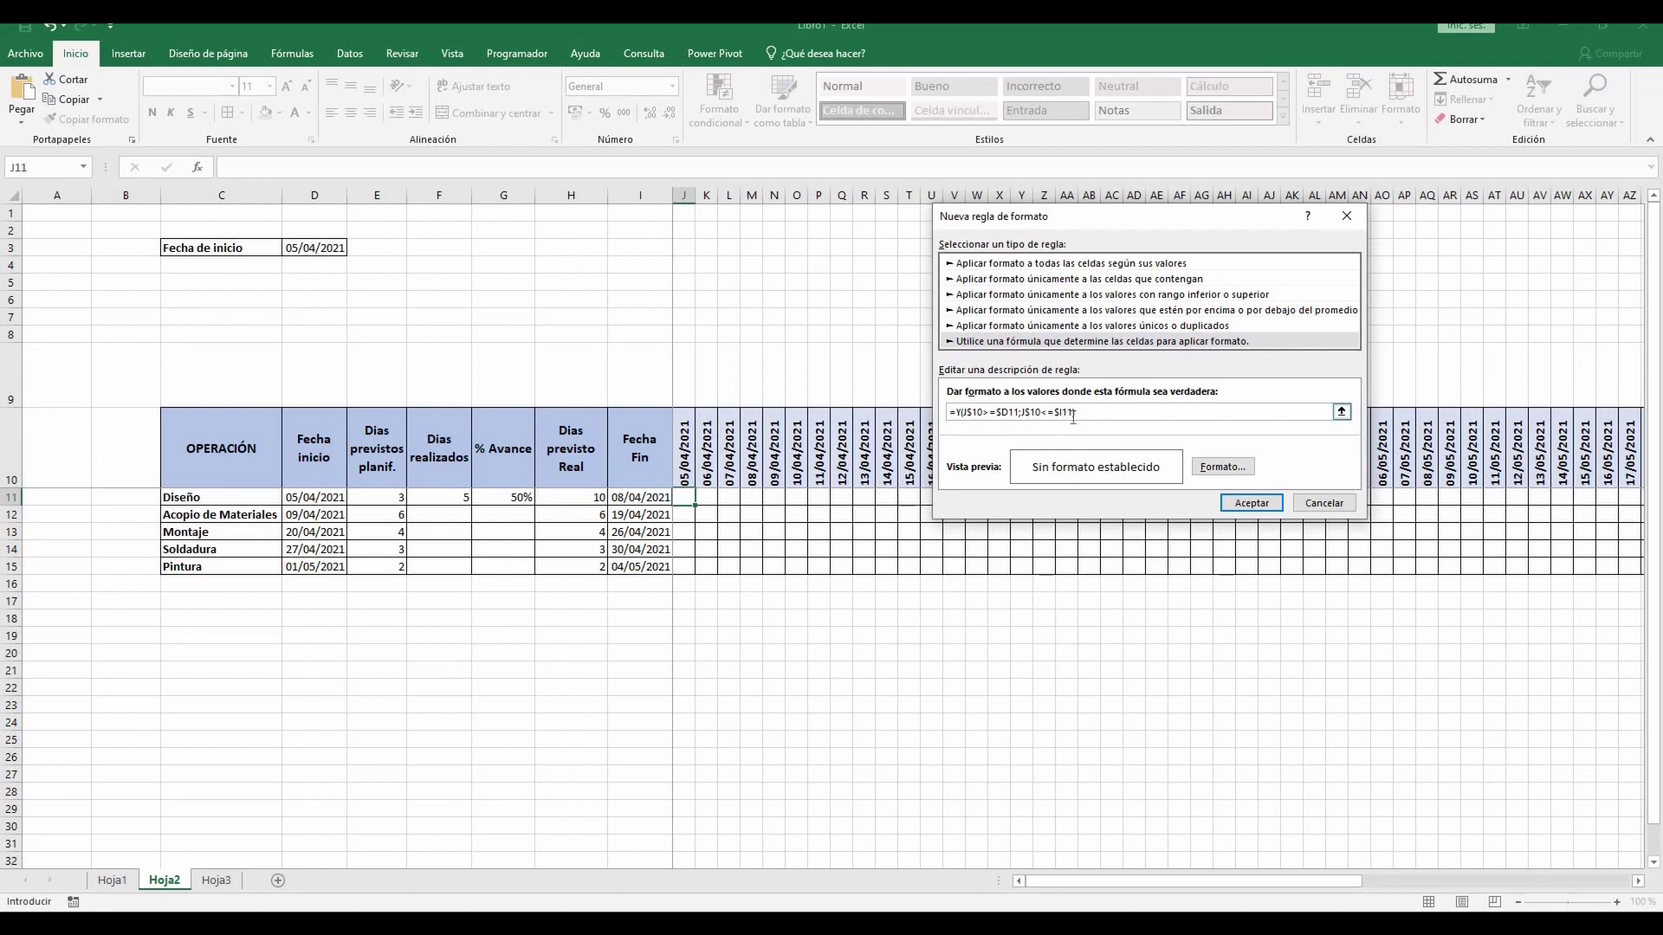
Set a light green fill as the rule's format and apply the rule to J11
{"action": "left_click", "coordinate": [1210, 469]}
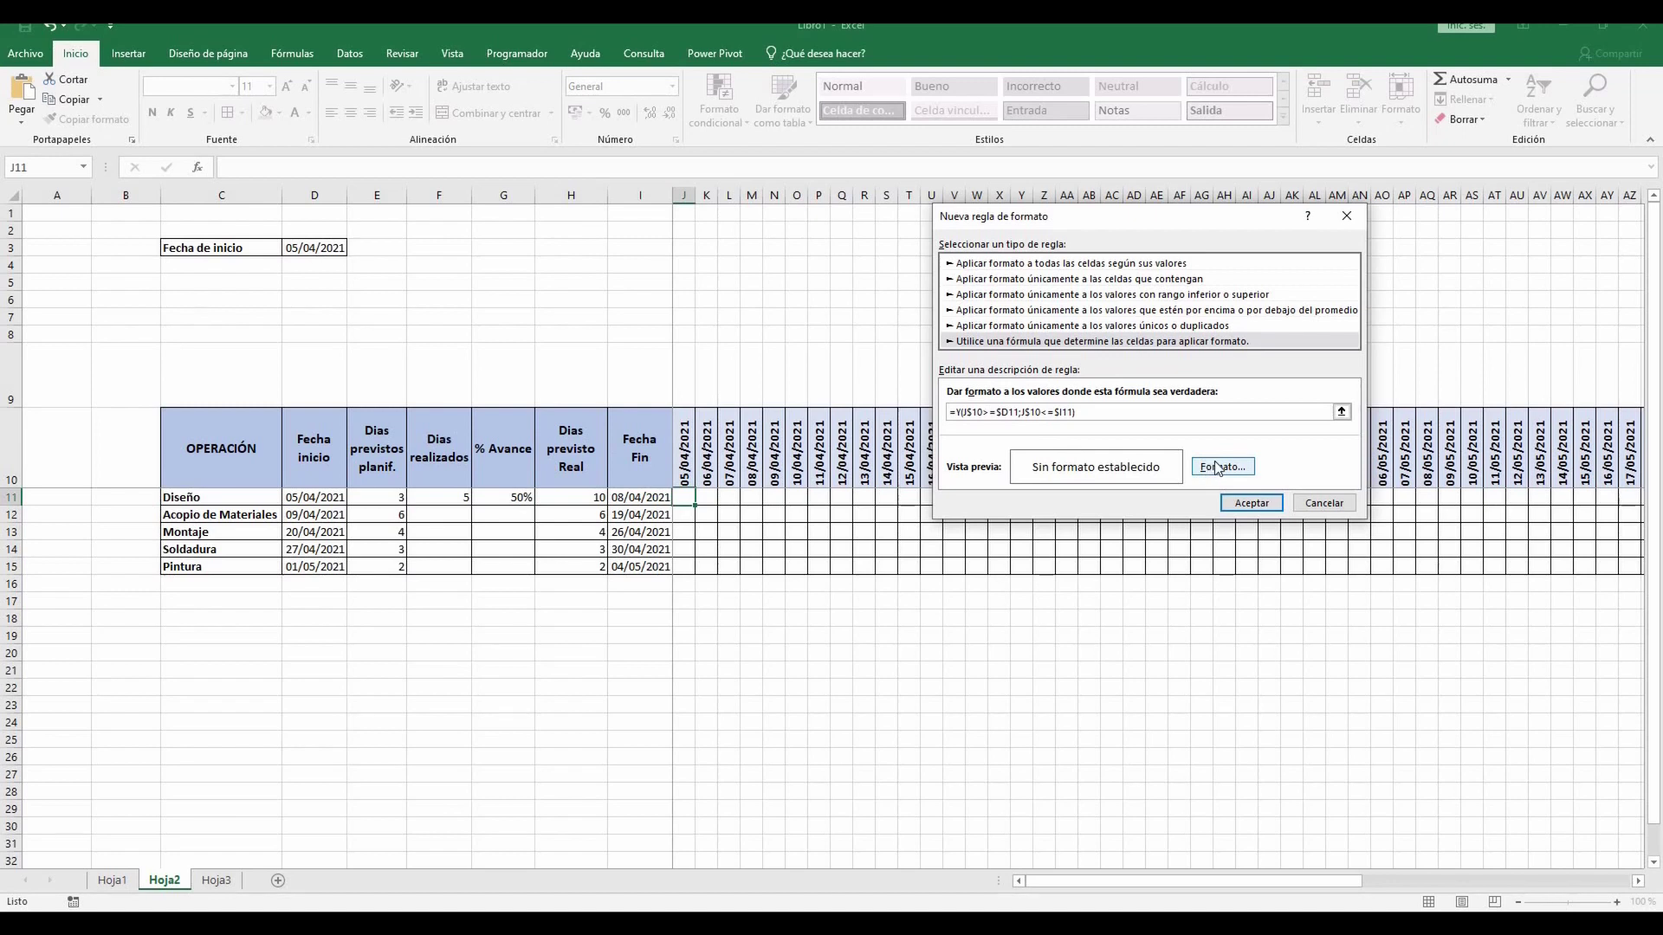
{"action": "left_click", "coordinate": [1224, 468]}
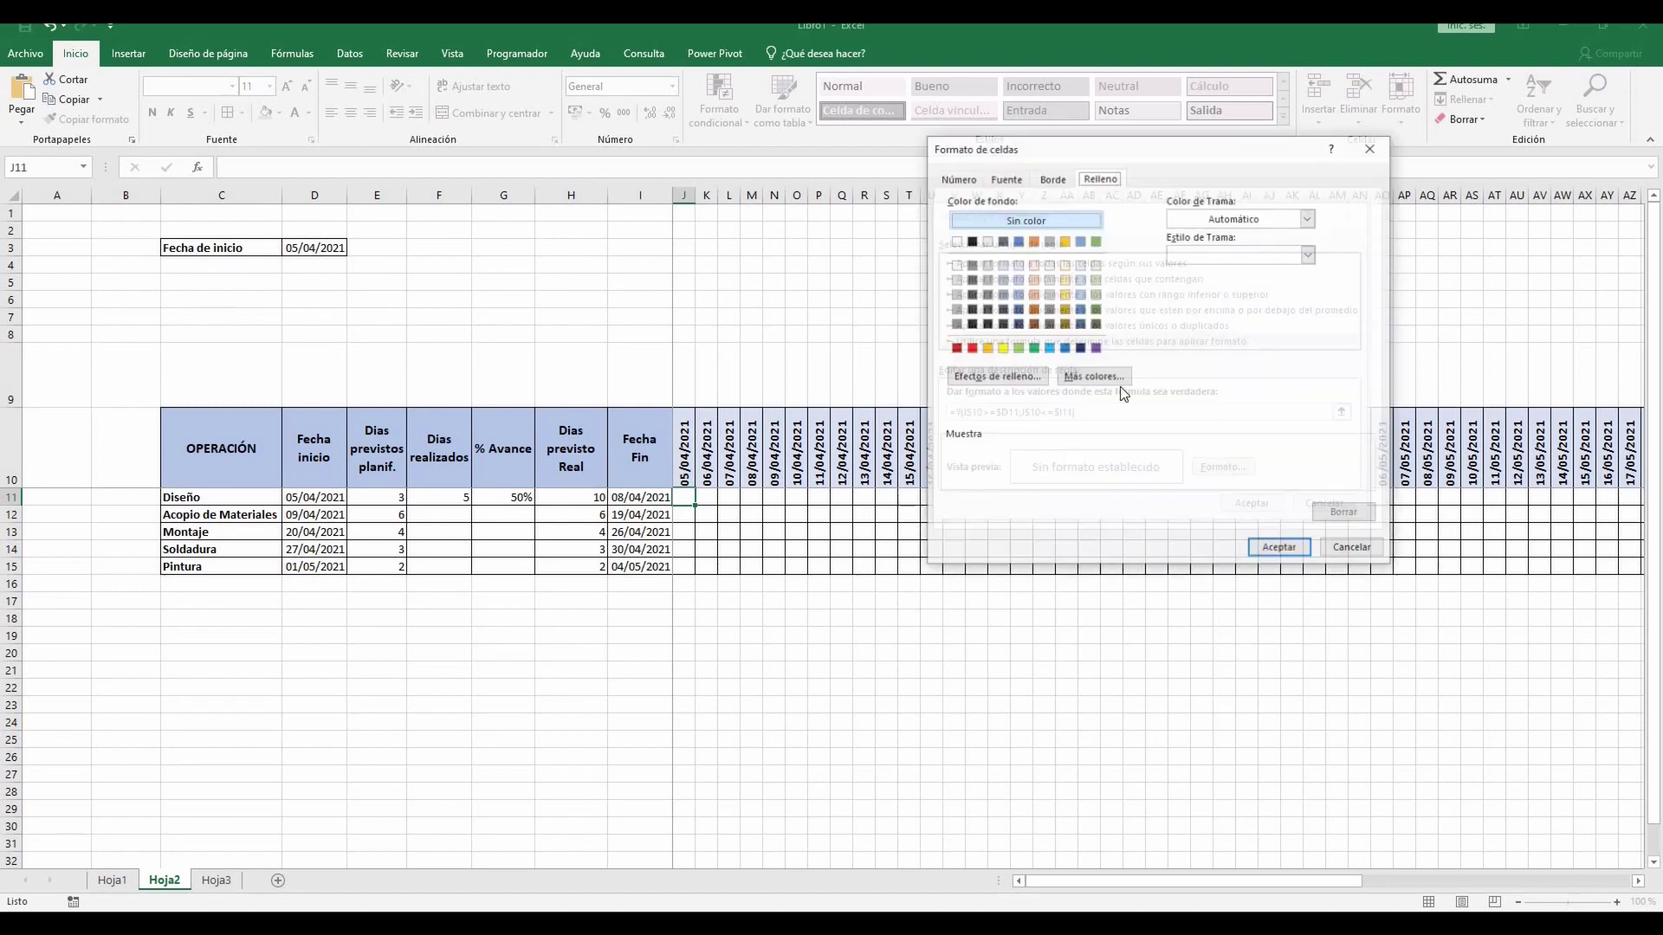
{"action": "left_click", "coordinate": [1017, 349]}
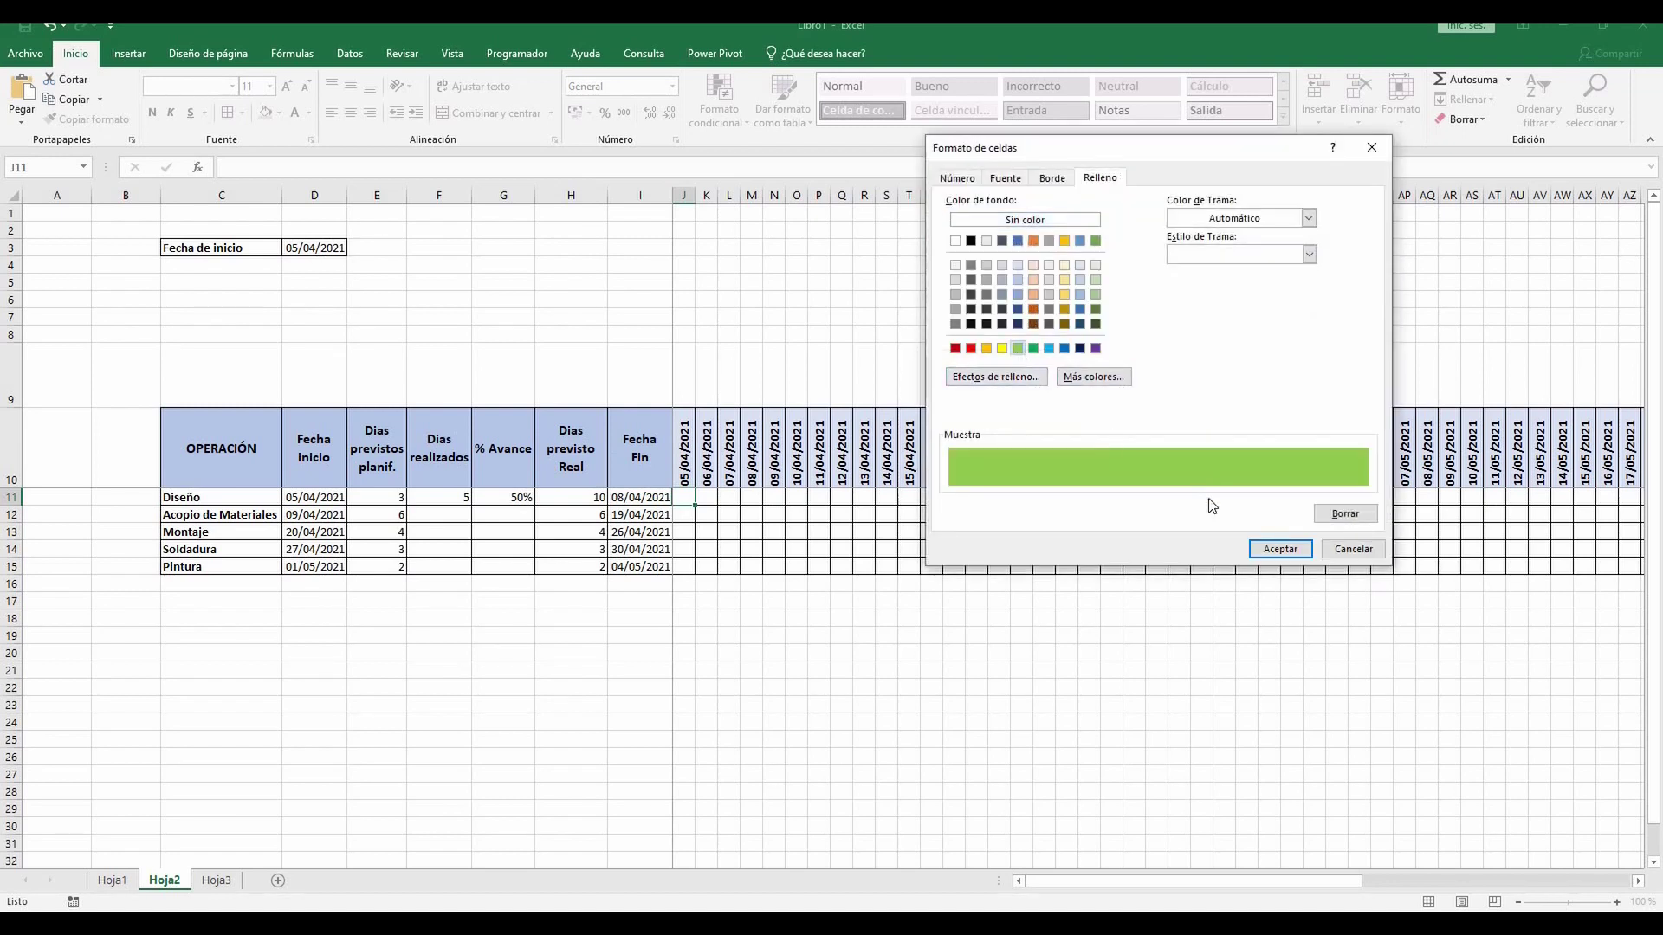
{"action": "left_click", "coordinate": [1269, 551]}
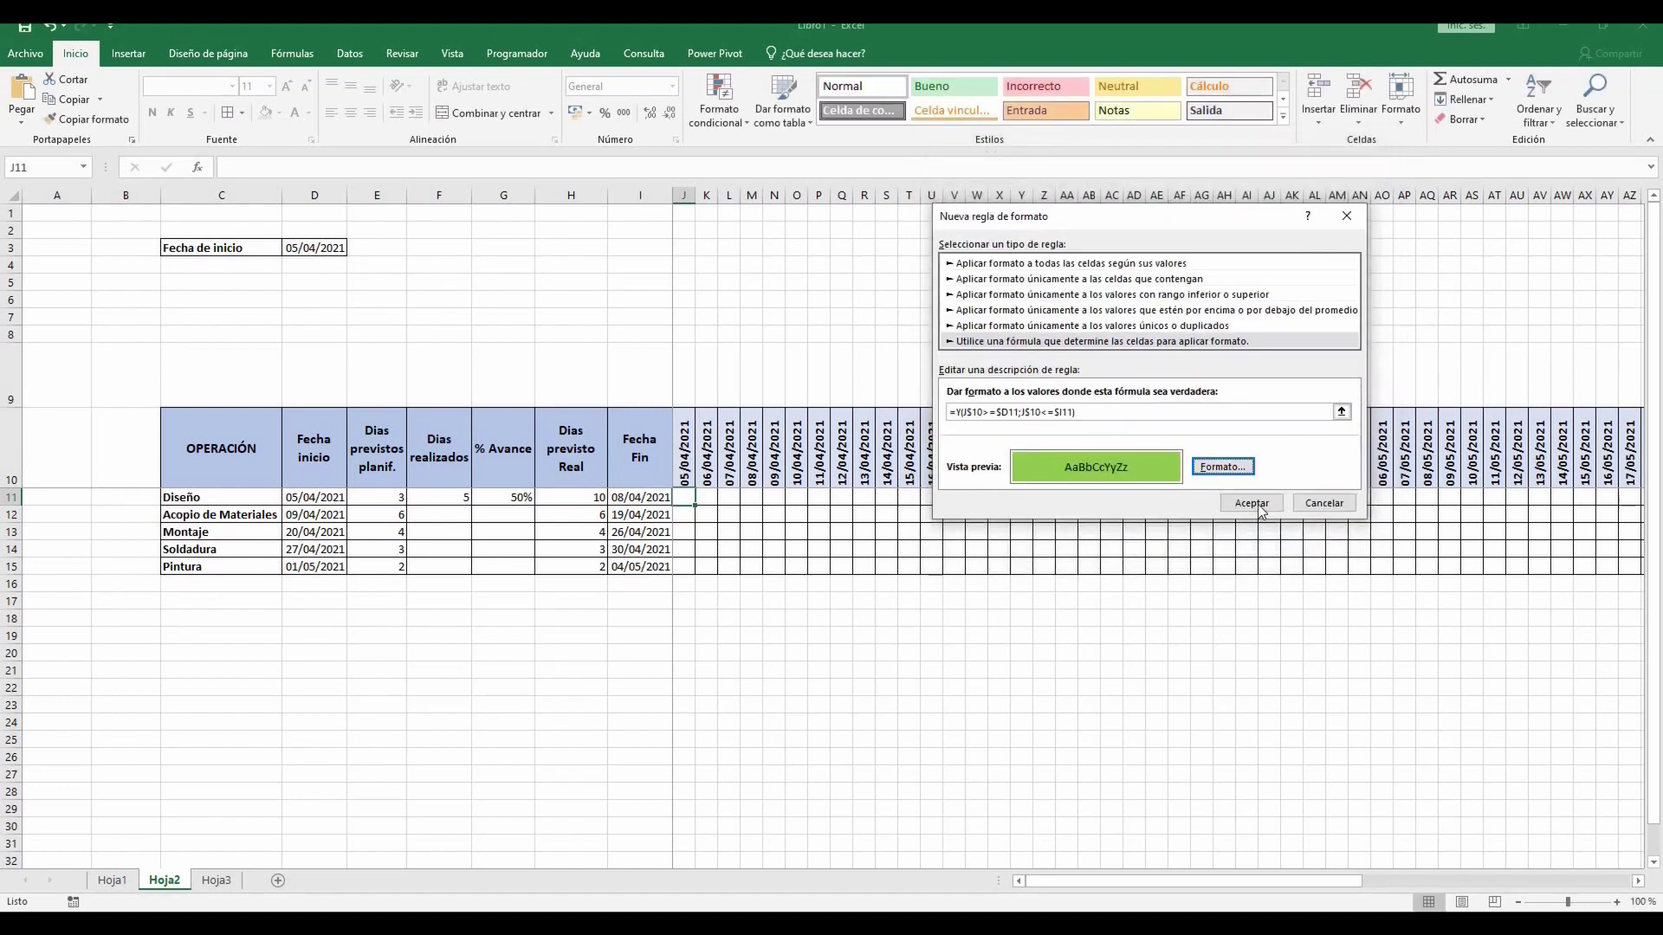
{"action": "left_click", "coordinate": [1254, 501]}
{"action": "left_click", "coordinate": [931, 686]}
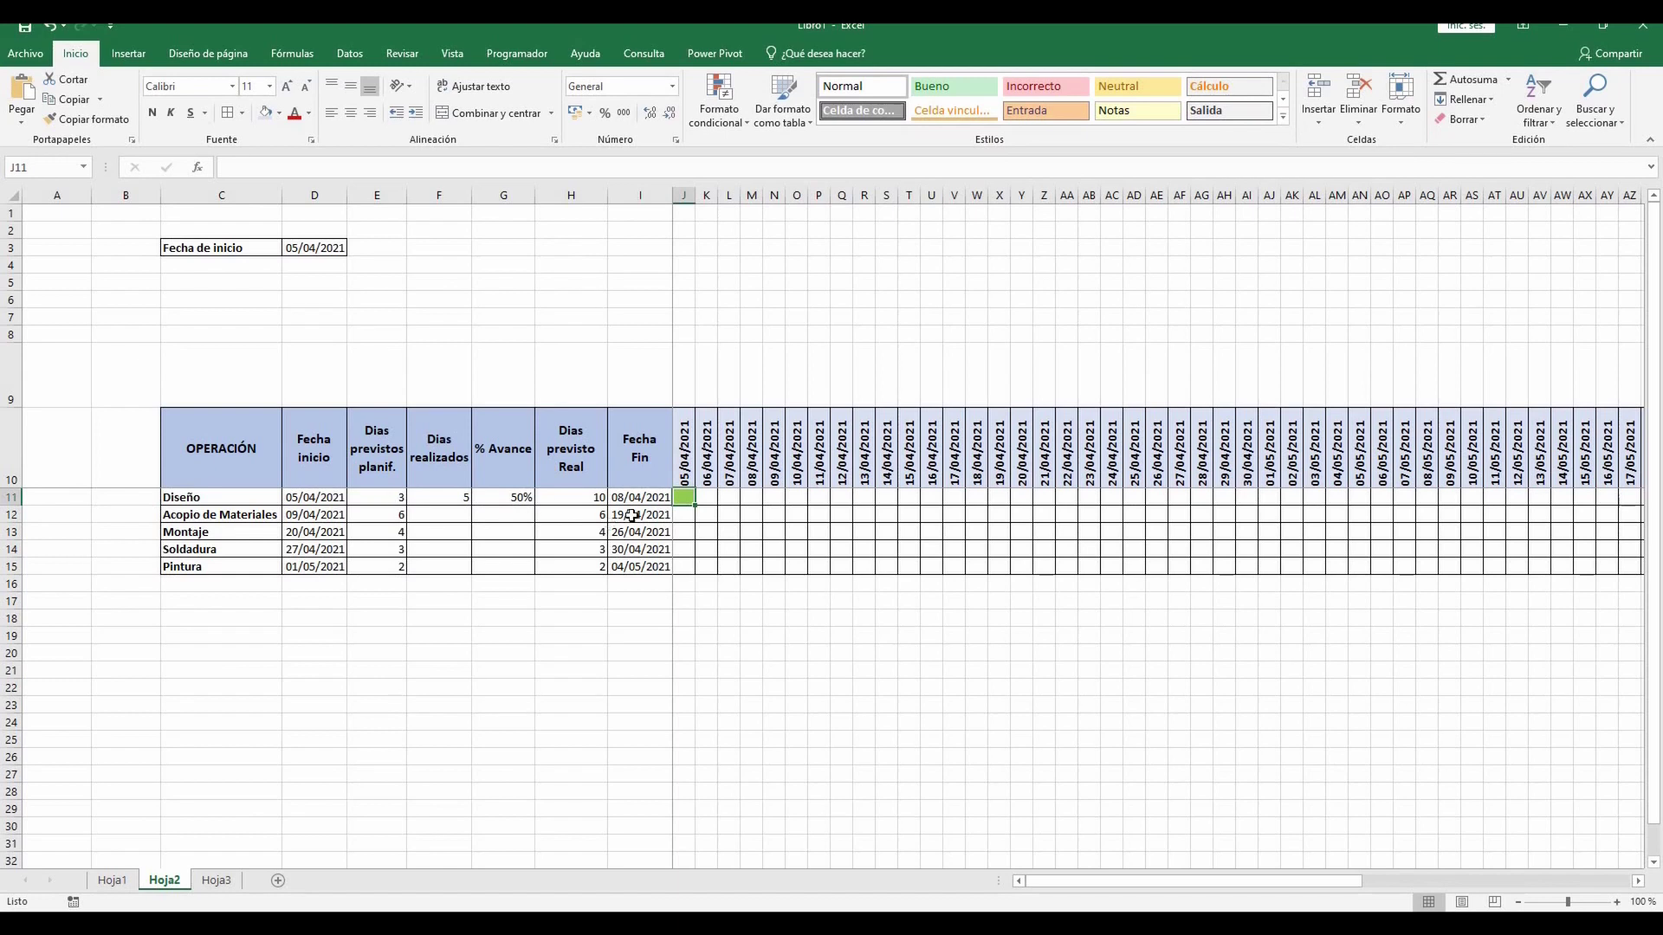
{"action": "left_click", "coordinate": [688, 496]}
{"action": "left_click_drag", "start_coordinate": [700, 509], "coordinate": [886, 526]}
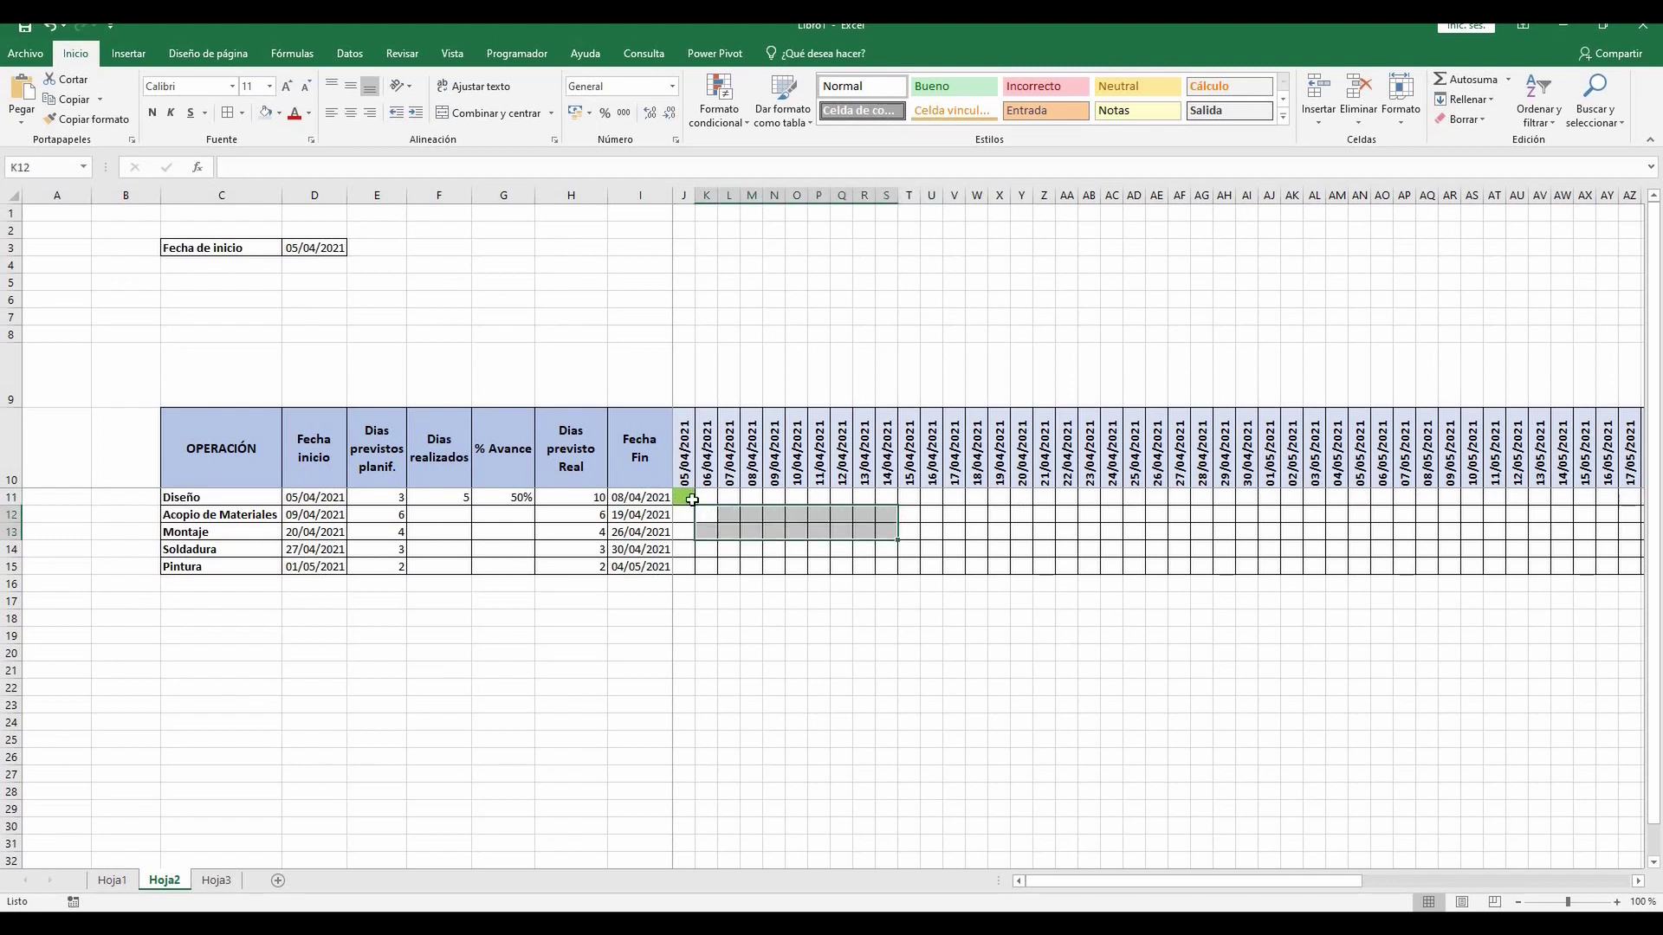
{"action": "left_click", "coordinate": [688, 498]}
{"action": "left_click_drag", "start_coordinate": [698, 503], "coordinate": [440, 686]}
{"action": "left_click", "coordinate": [889, 613]}
{"action": "left_click", "coordinate": [906, 572]}
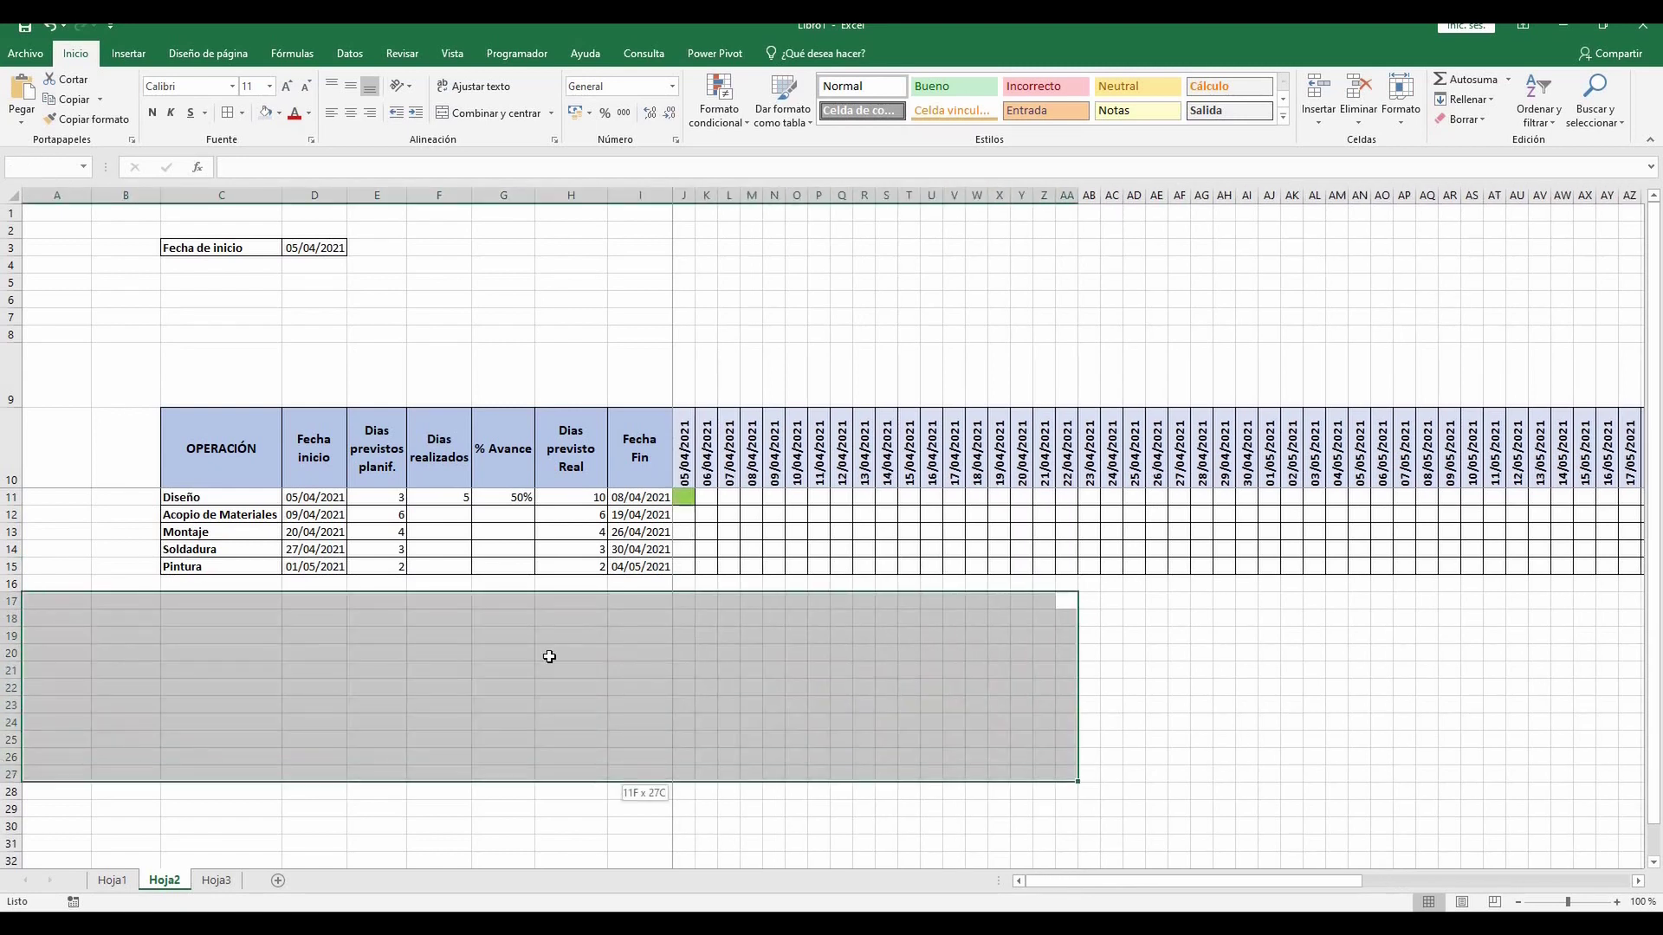
Fill the conditional formatting of J11 across the whole calendar grid, J11:CH15
{"action": "left_click", "coordinate": [694, 500]}
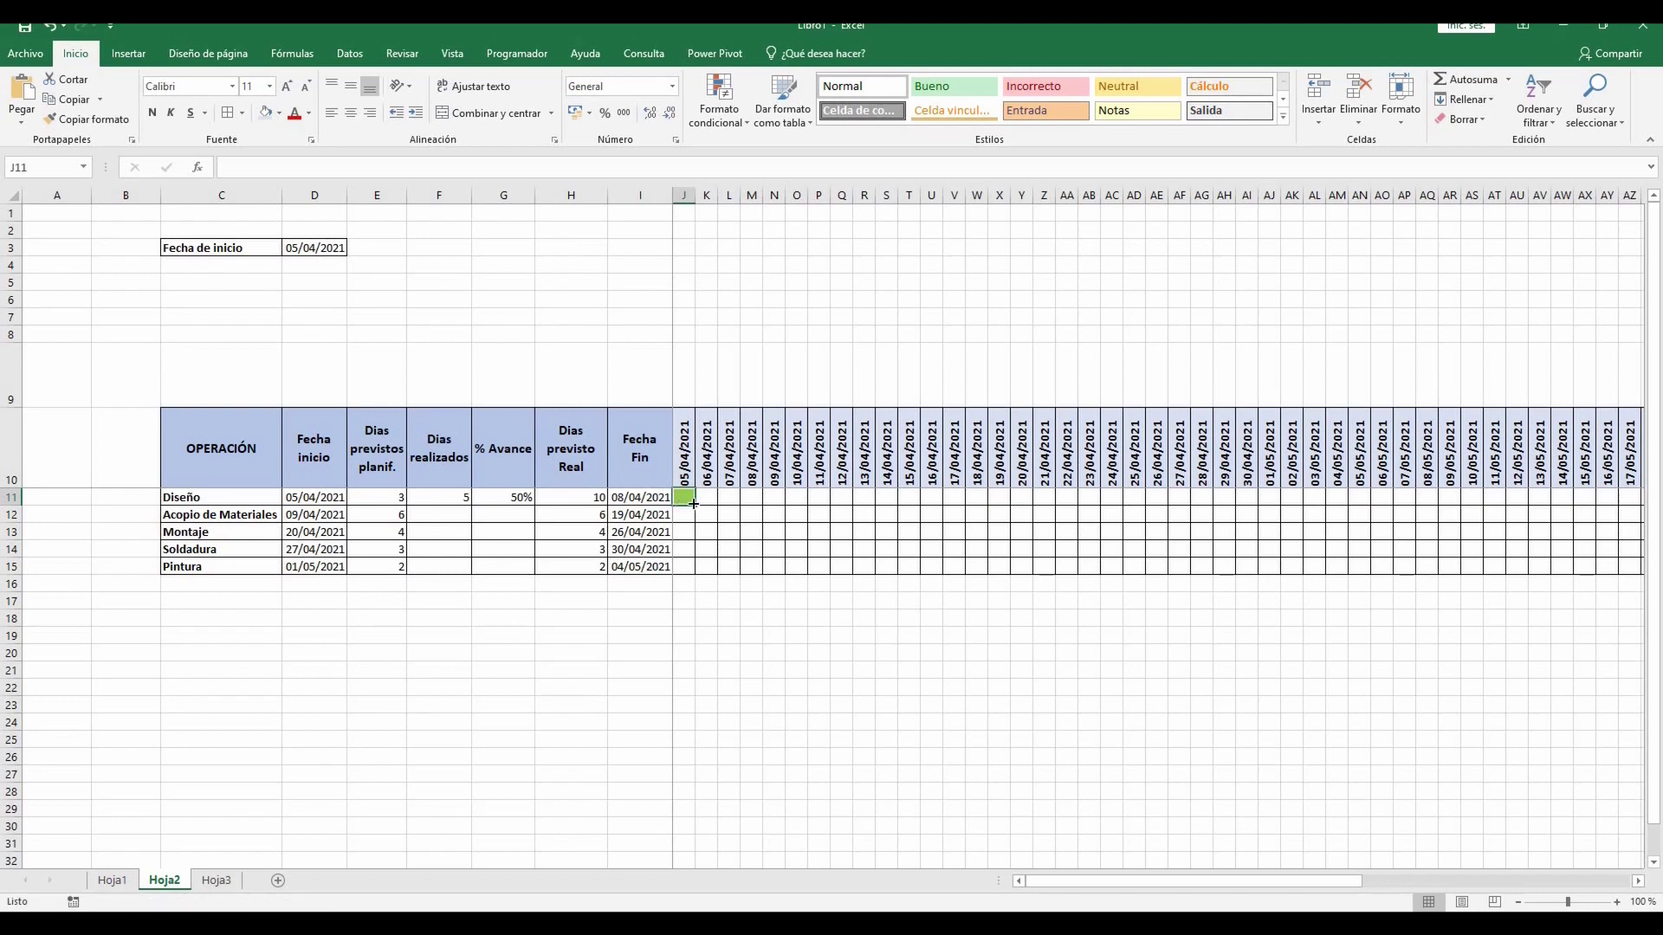
{"action": "left_click_drag", "start_coordinate": [695, 505], "coordinate": [1550, 567]}
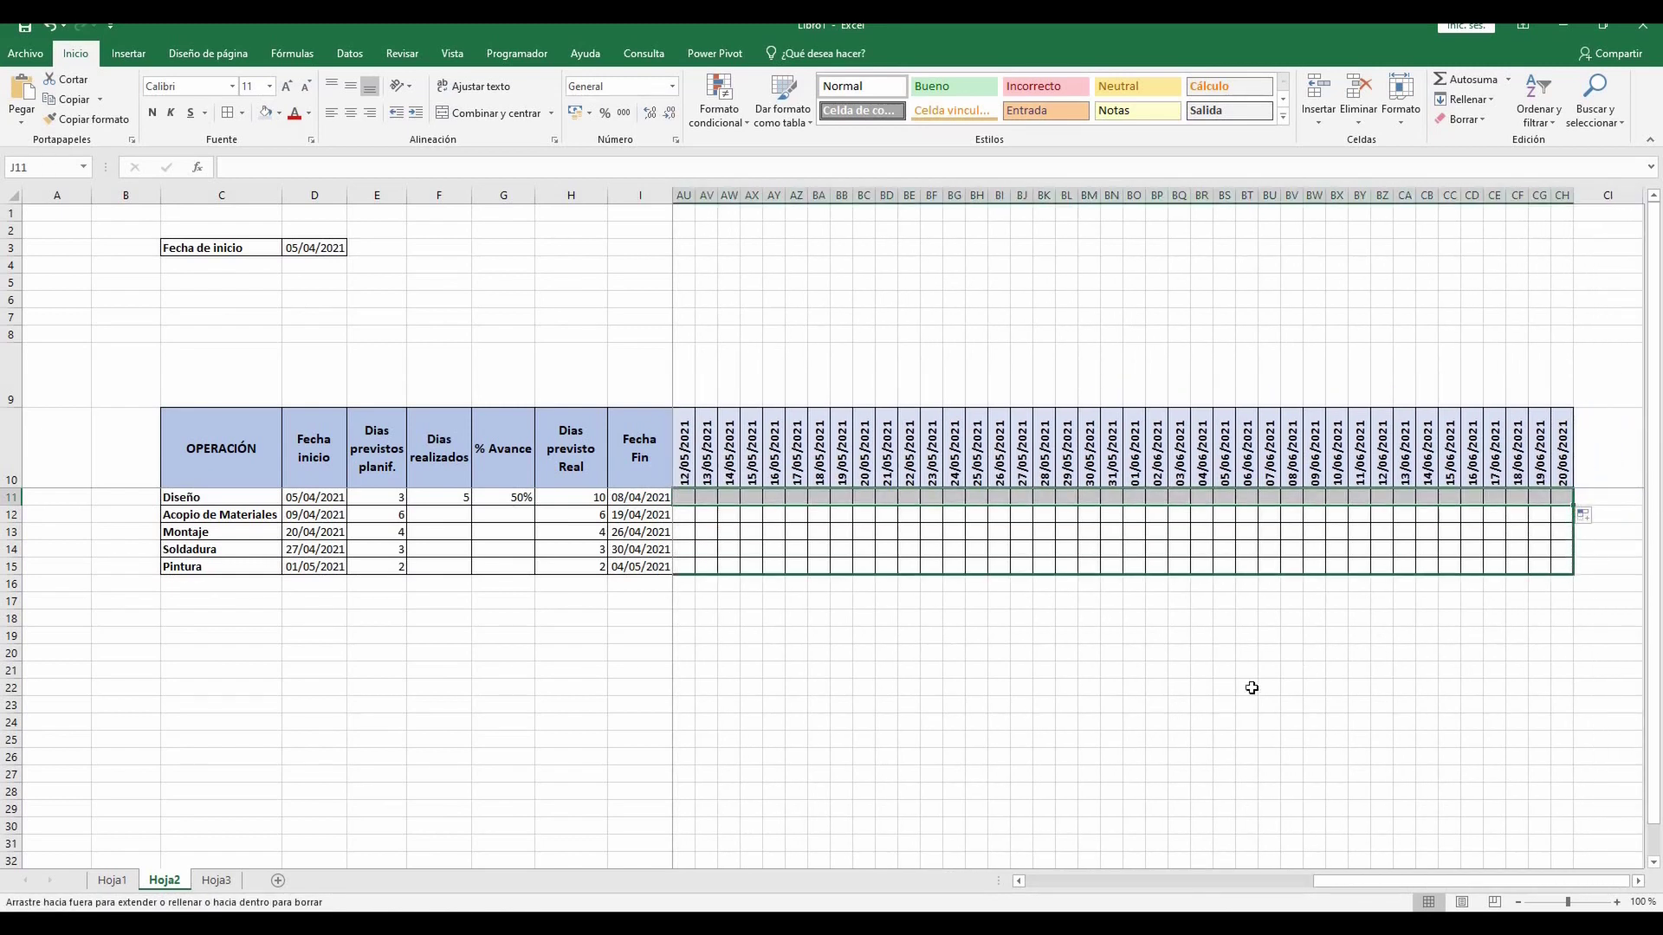
{"action": "left_click", "coordinate": [1201, 704]}
{"action": "left_click_drag", "start_coordinate": [1371, 878], "coordinate": [1084, 881]}
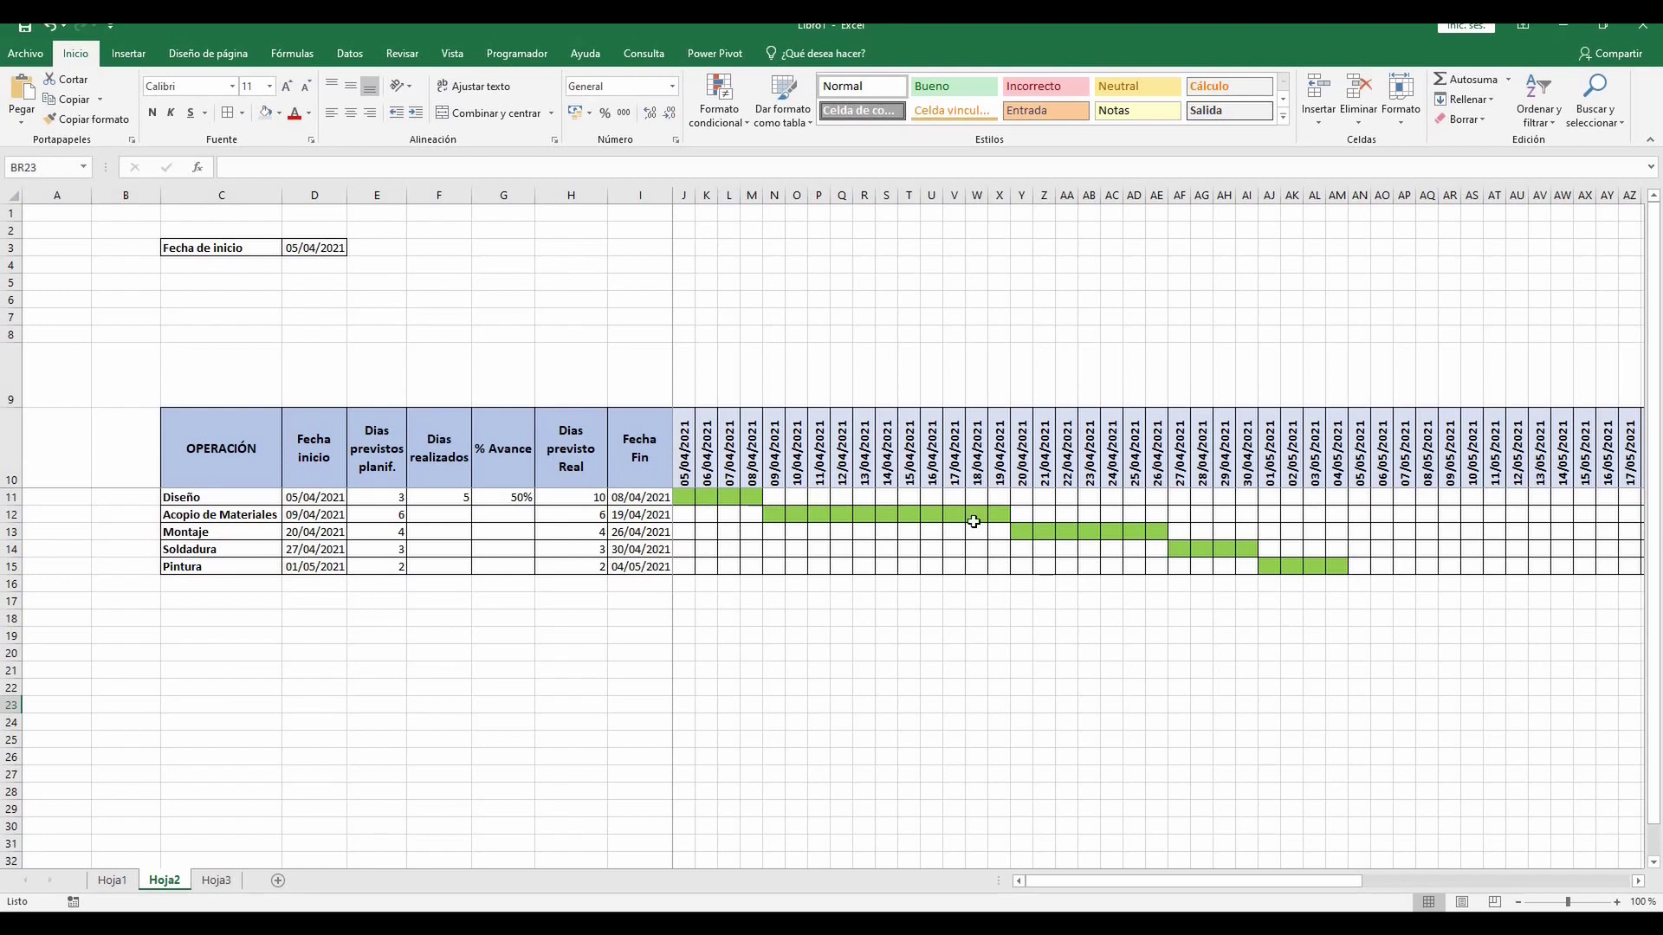
{"action": "left_click", "coordinate": [841, 513]}
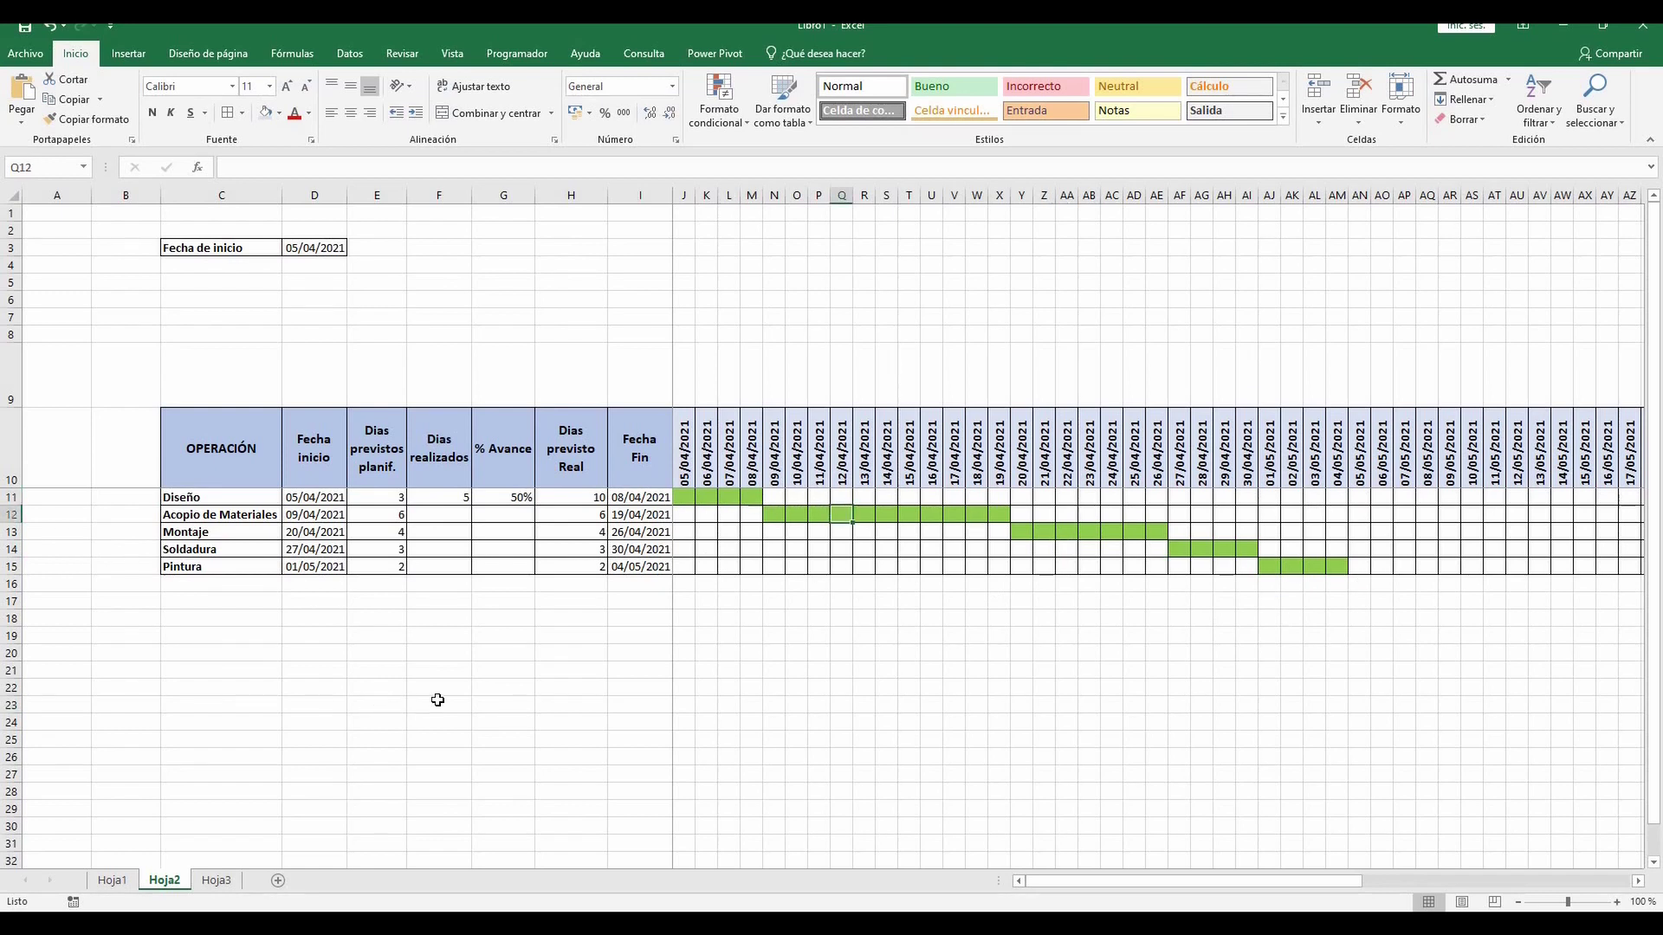
Clear the completed days and progress percentage of Diseño in F11:G11
{"action": "left_click_drag", "start_coordinate": [449, 498], "coordinate": [507, 501]}
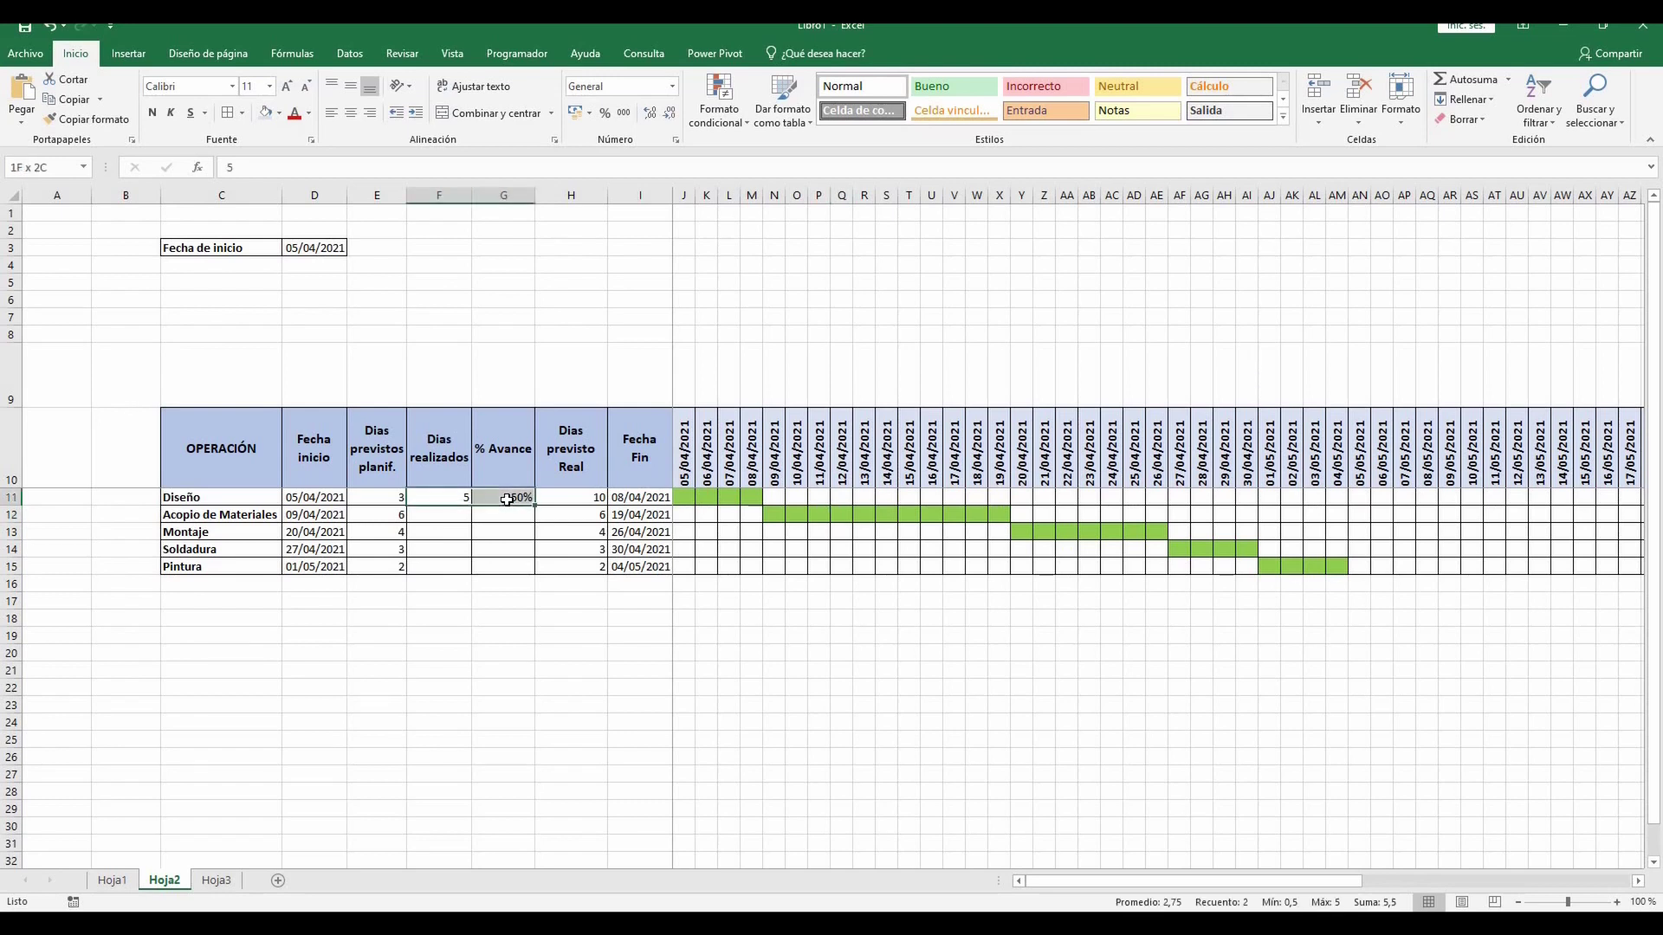
{"action": "key", "text": "Delete"}
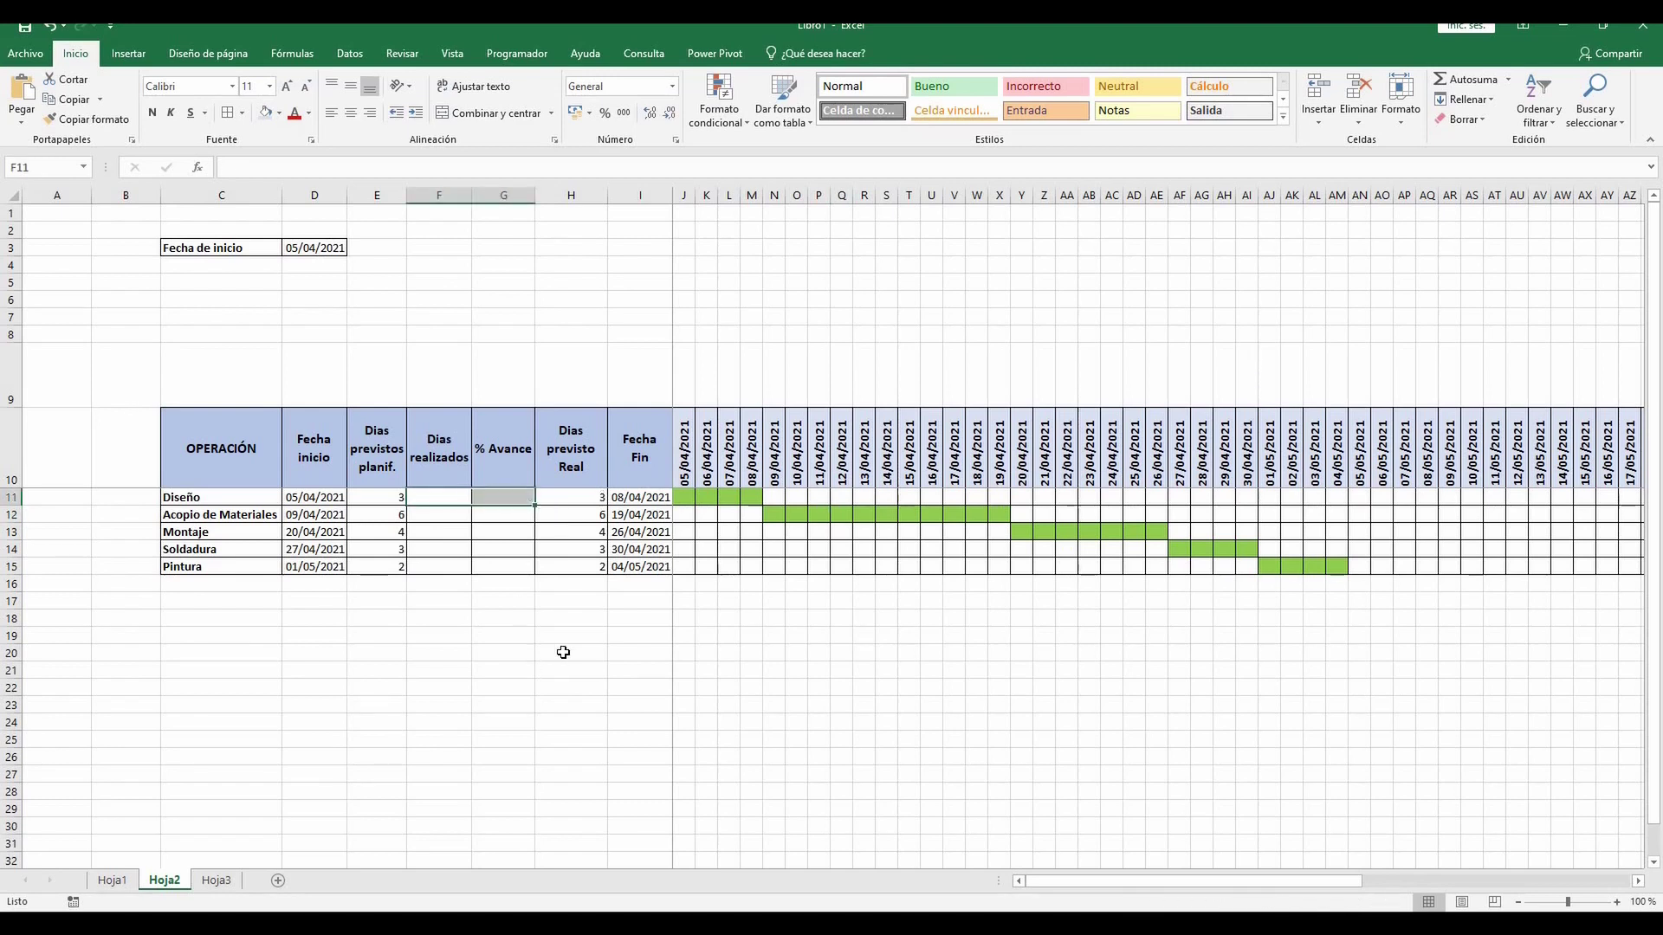
{"action": "left_click", "coordinate": [526, 684]}
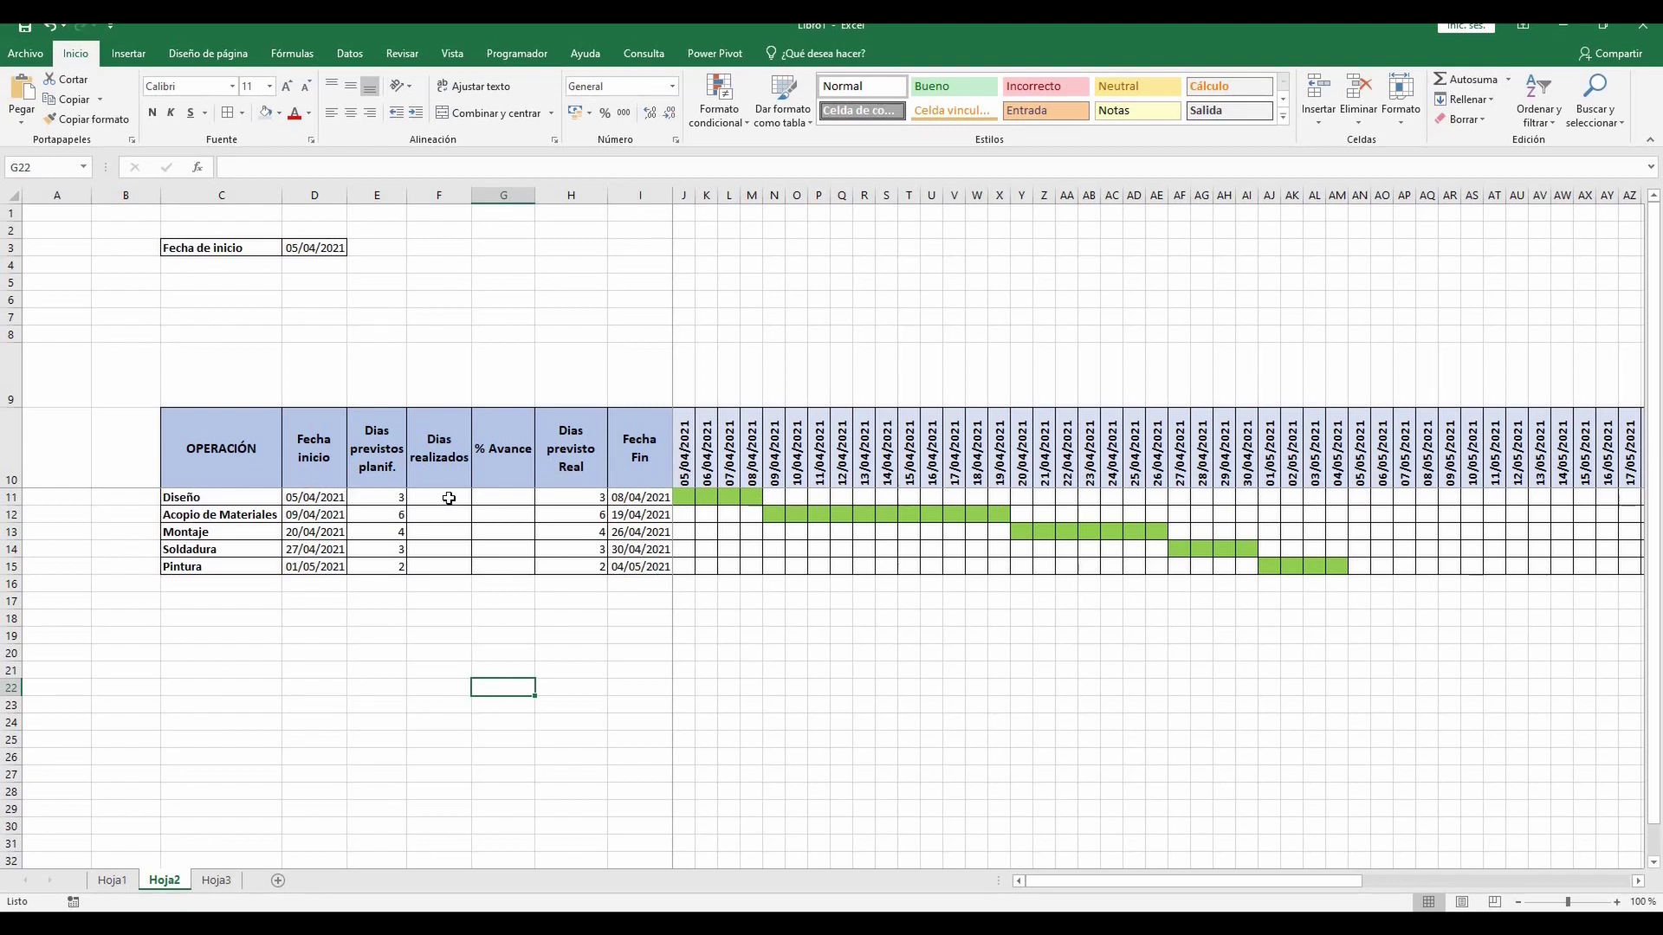
Enter 5 completed days in F11 and 80% progress in G11 for Diseño
{"action": "left_click", "coordinate": [449, 499]}
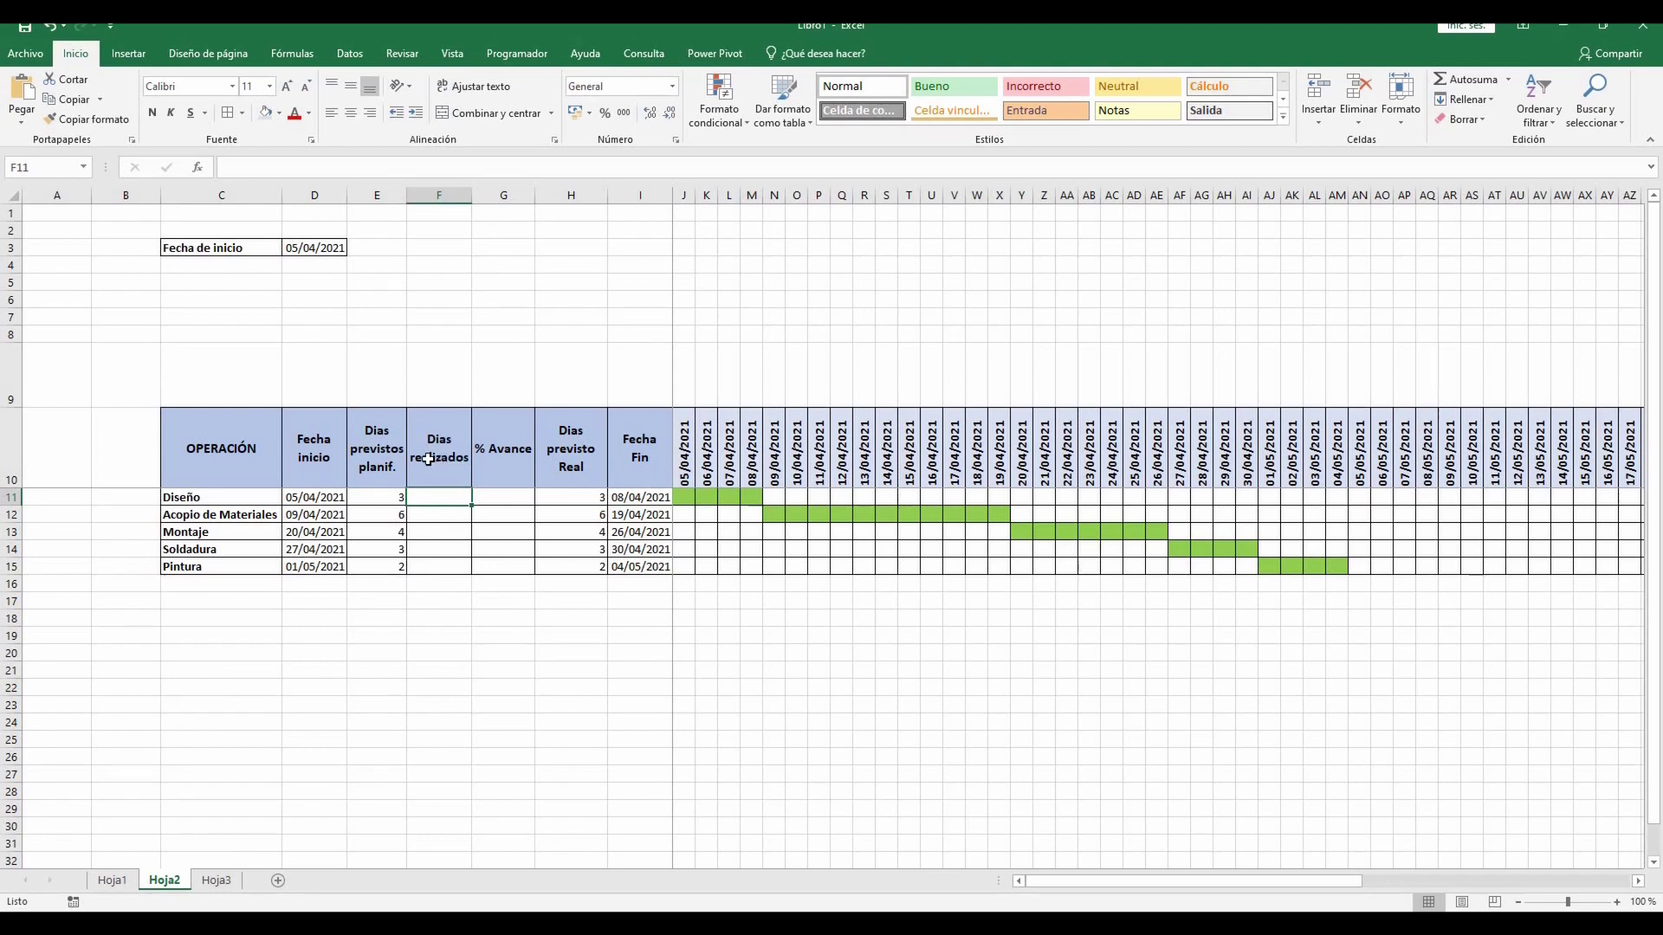
{"action": "type", "text": "5"}
{"action": "left_click", "coordinate": [540, 650]}
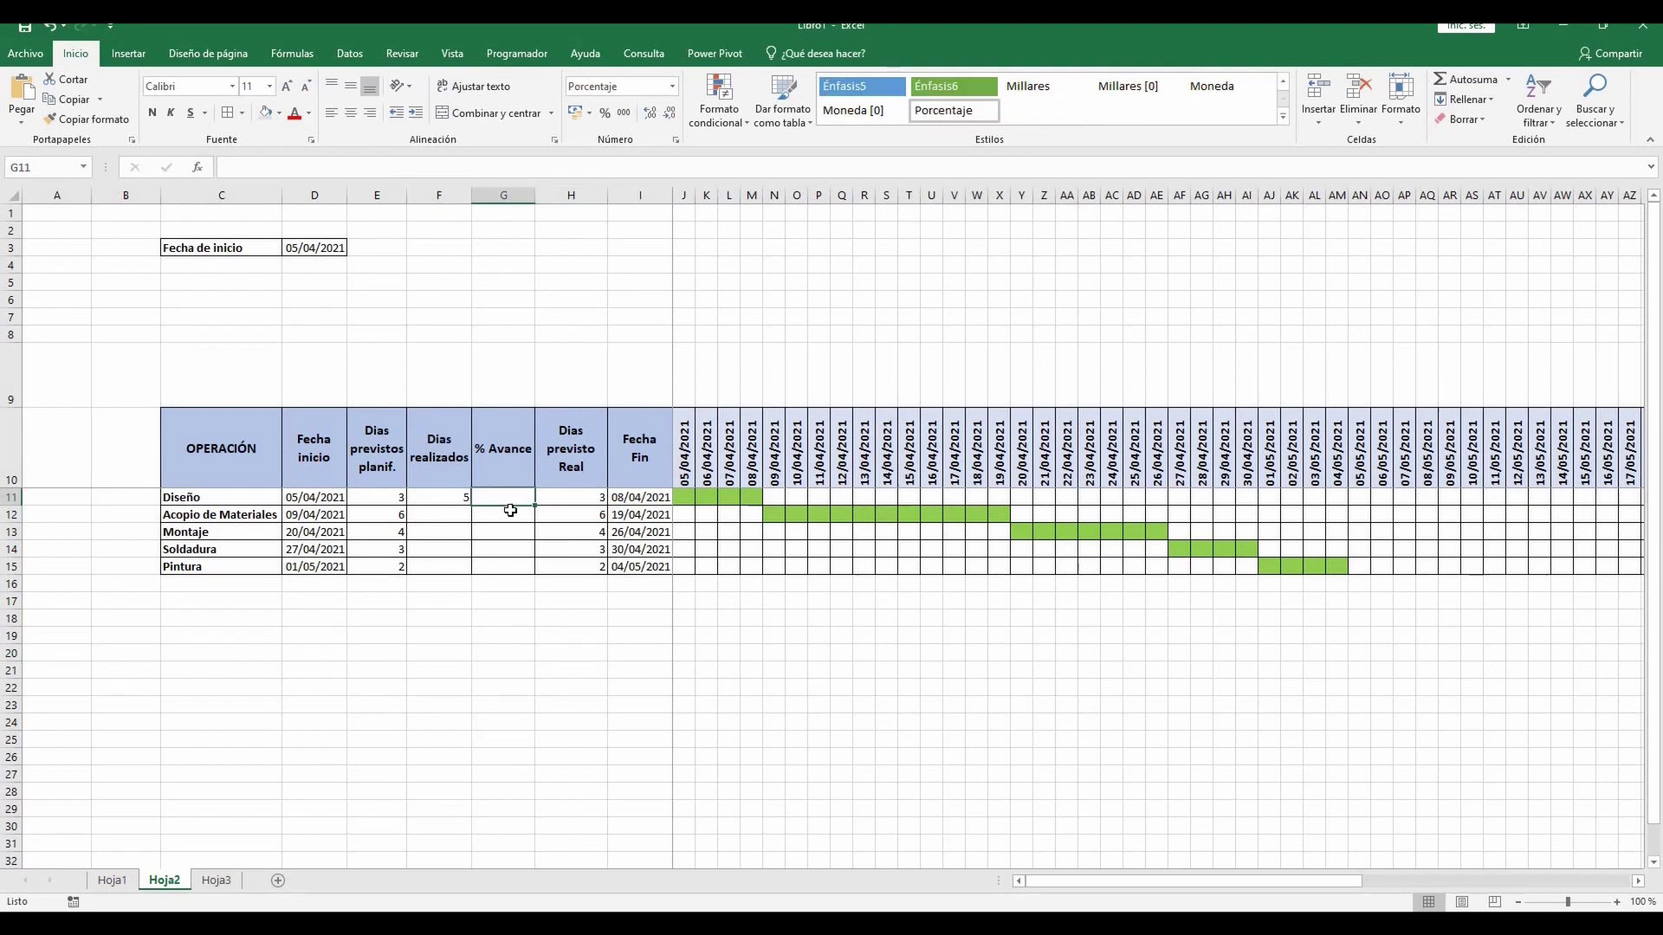
{"action": "type", "text": "80"}
{"action": "key", "text": "Return"}
Change the Fecha Fin formula of Diseño in I11 to =DIA.LAB(D11;H11)
{"action": "left_click", "coordinate": [639, 498]}
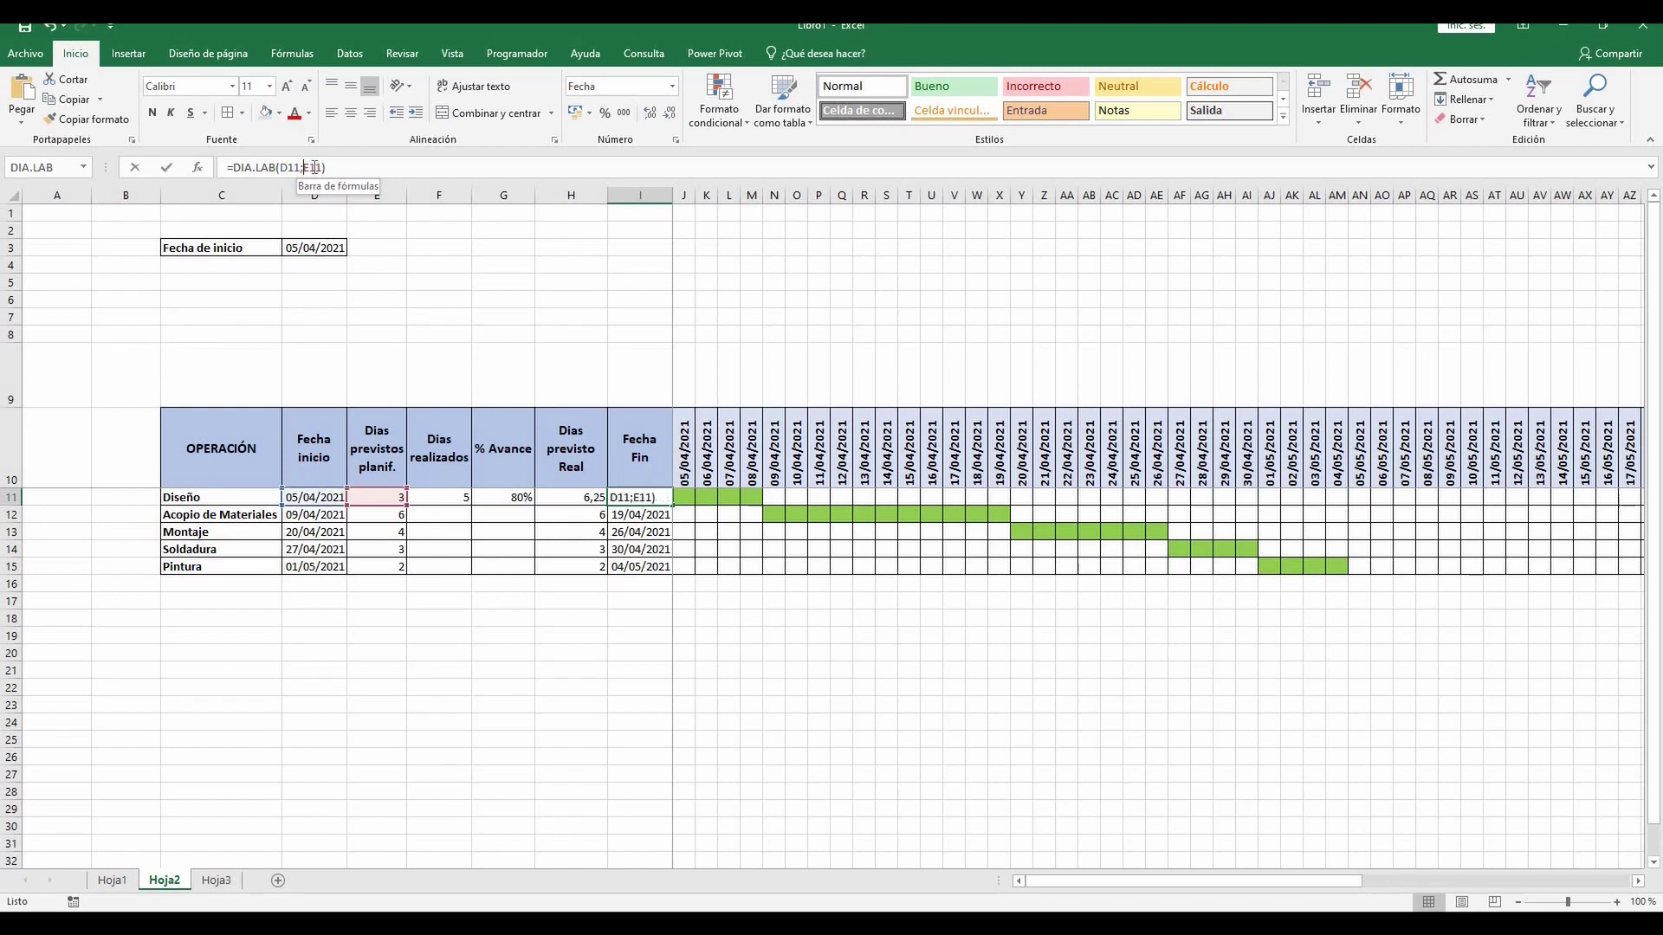
{"action": "double_click", "coordinate": [310, 167]}
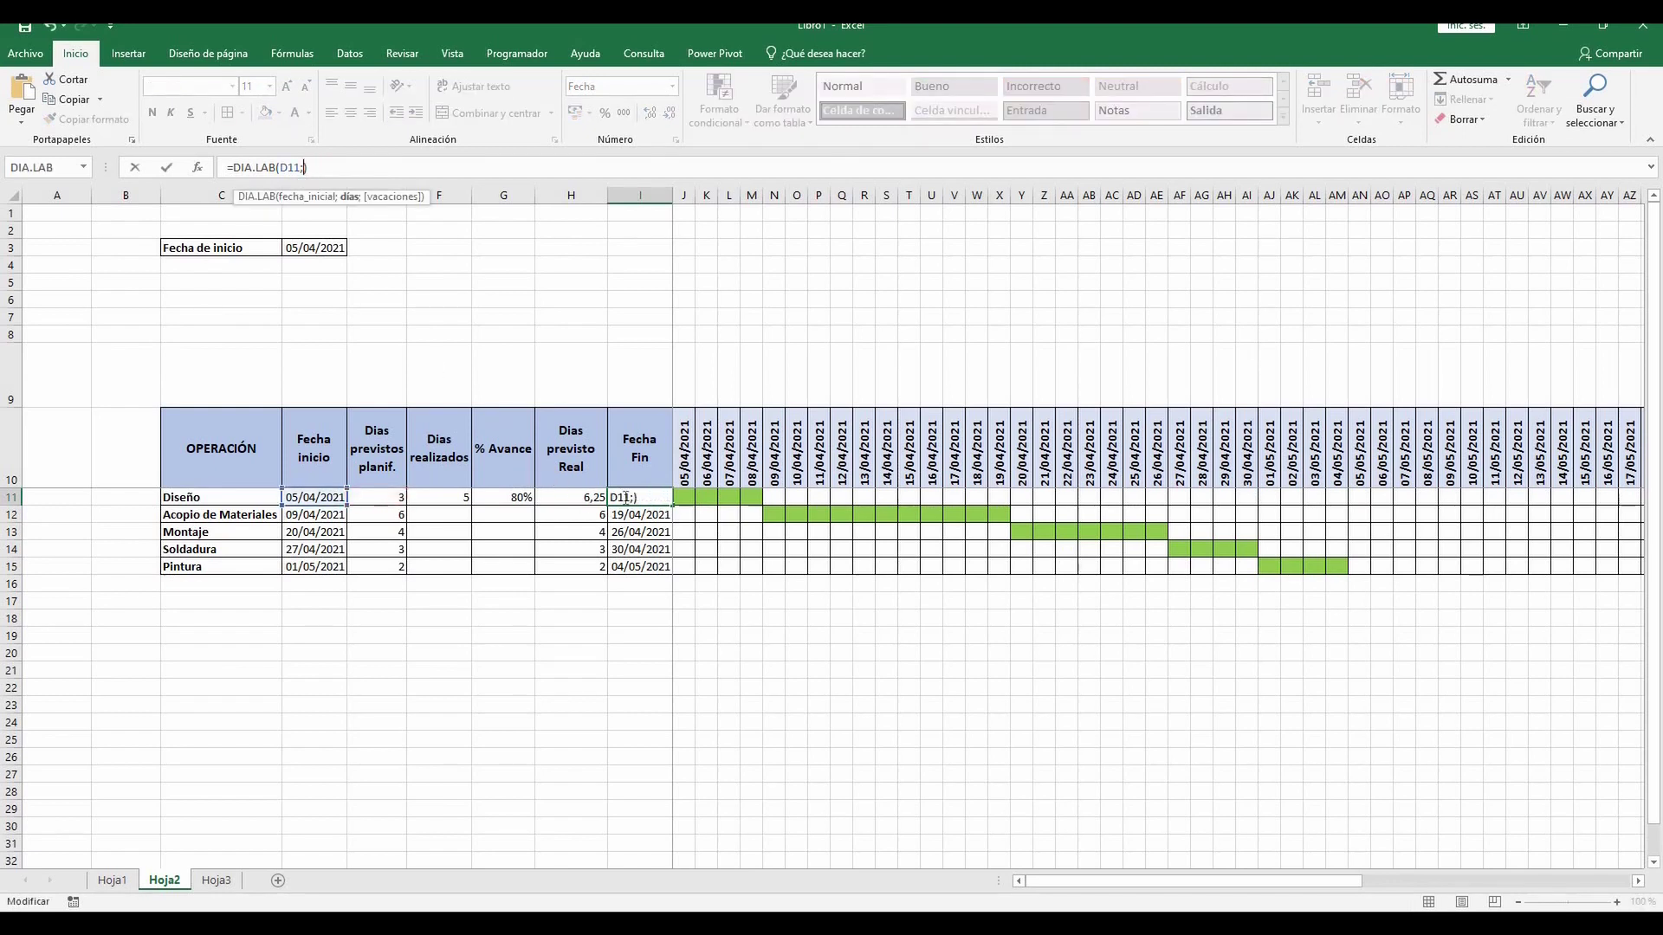
{"action": "left_click", "coordinate": [565, 499]}
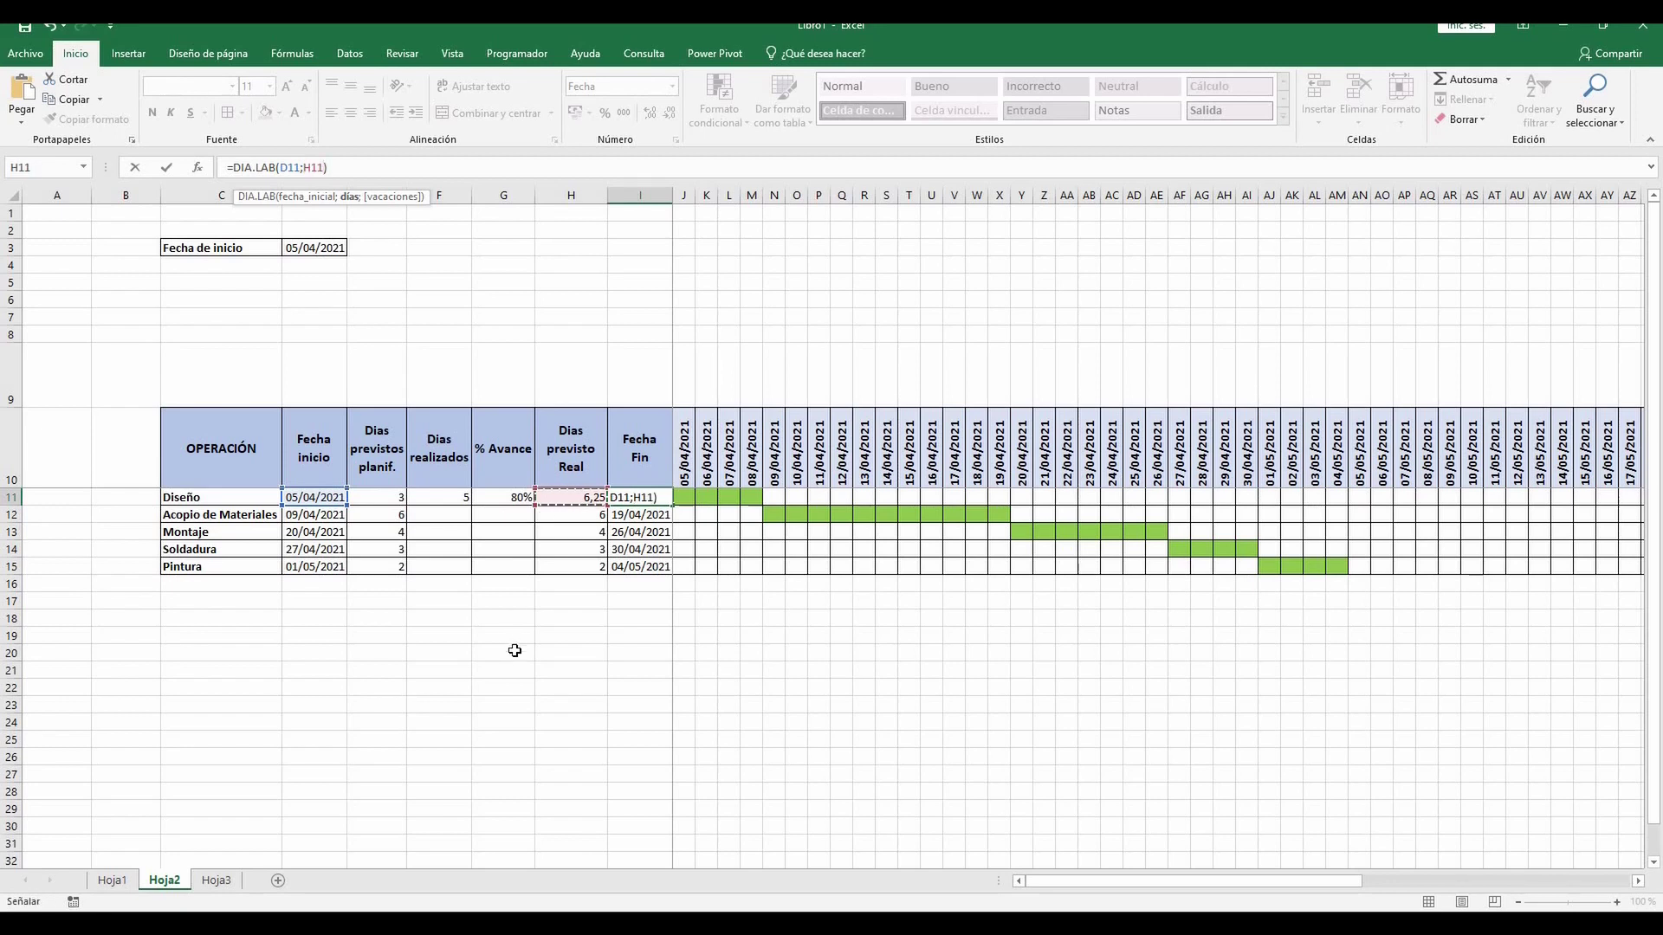
{"action": "key", "text": "Return"}
{"action": "left_click", "coordinate": [564, 668]}
Fill the Fecha Fin formula from I11 down to I15
{"action": "left_click", "coordinate": [642, 499]}
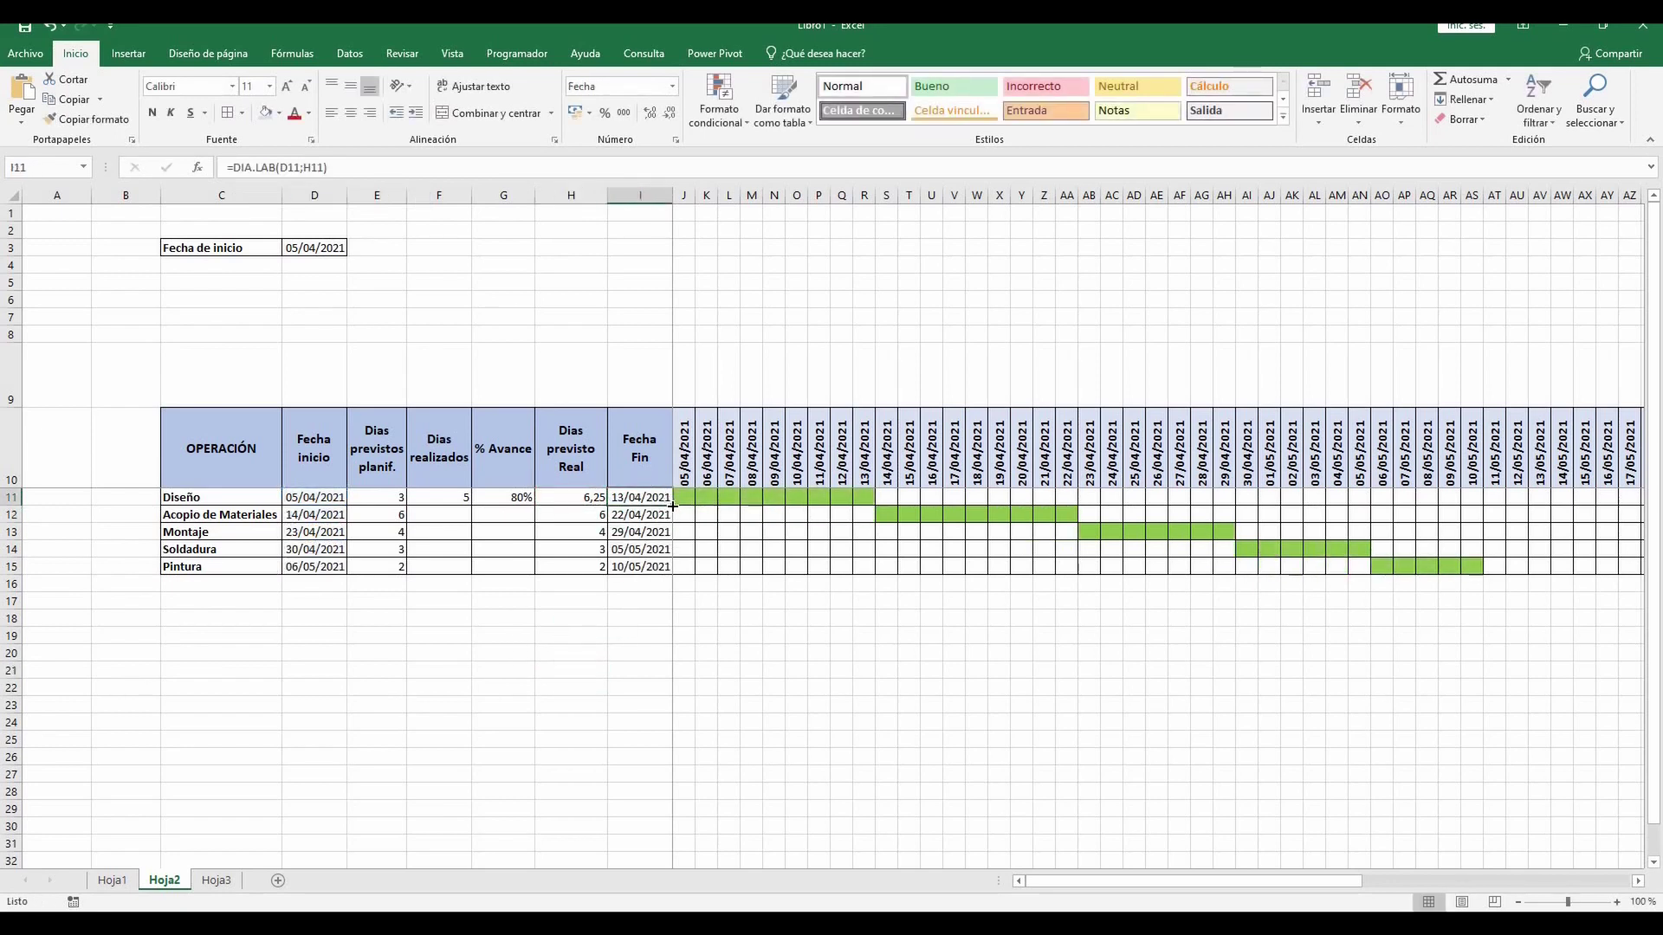
{"action": "left_click_drag", "start_coordinate": [672, 507], "coordinate": [672, 571]}
{"action": "left_click", "coordinate": [636, 652]}
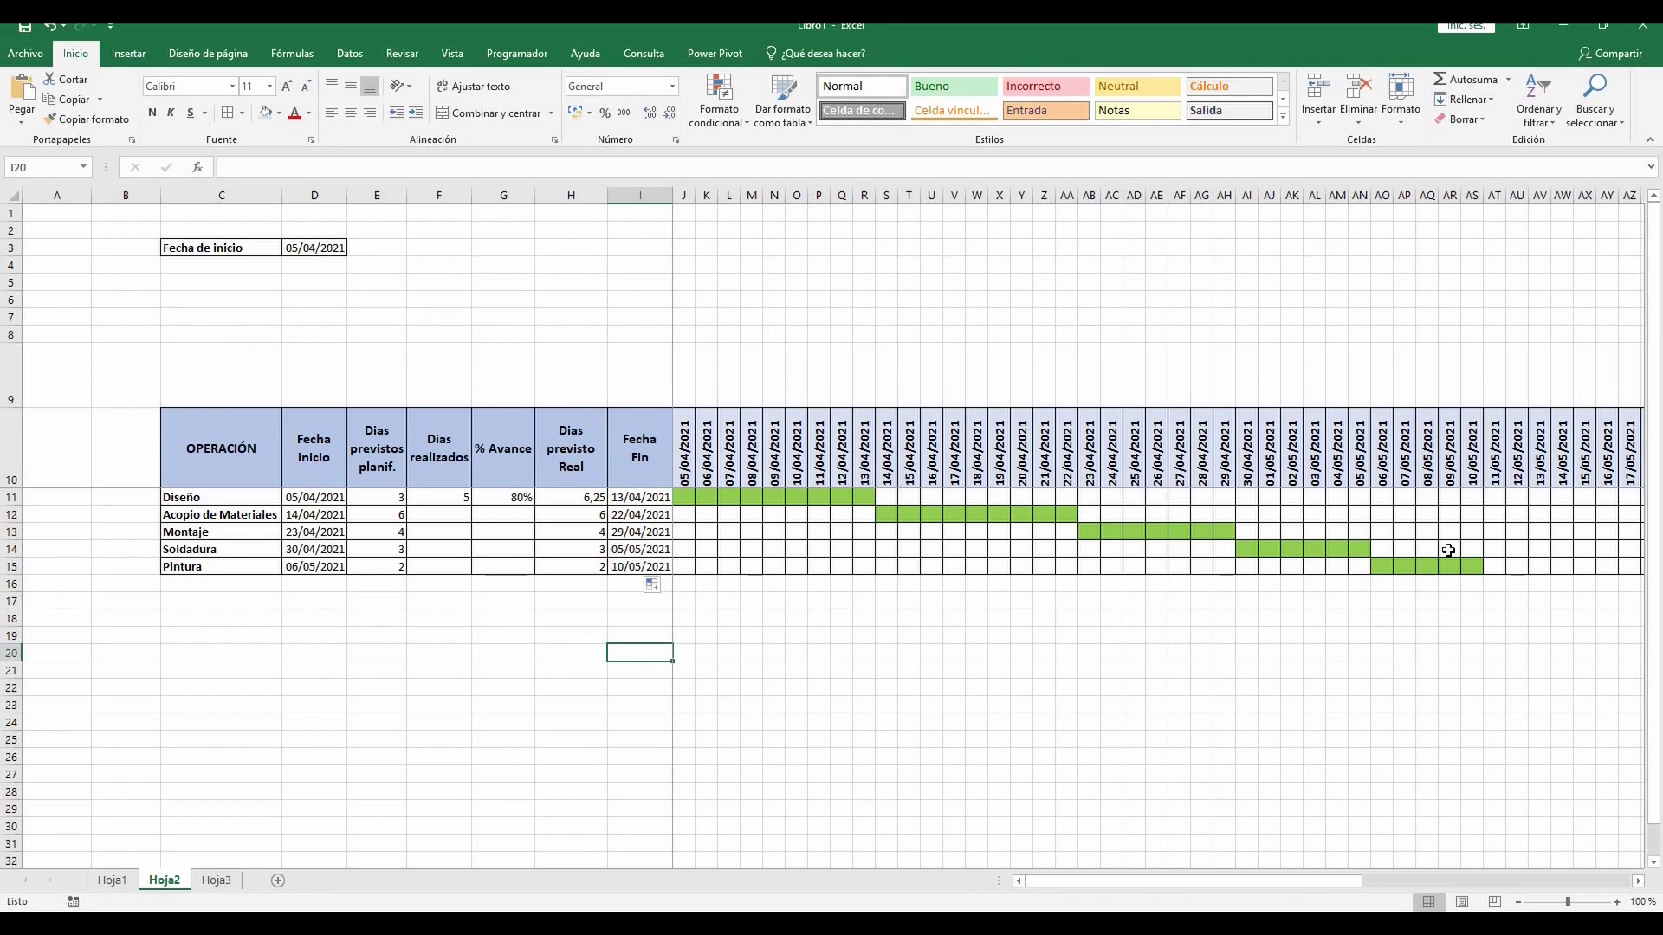
Set the progress percentage of Diseño in G11 to 100%
{"action": "left_click", "coordinate": [444, 497]}
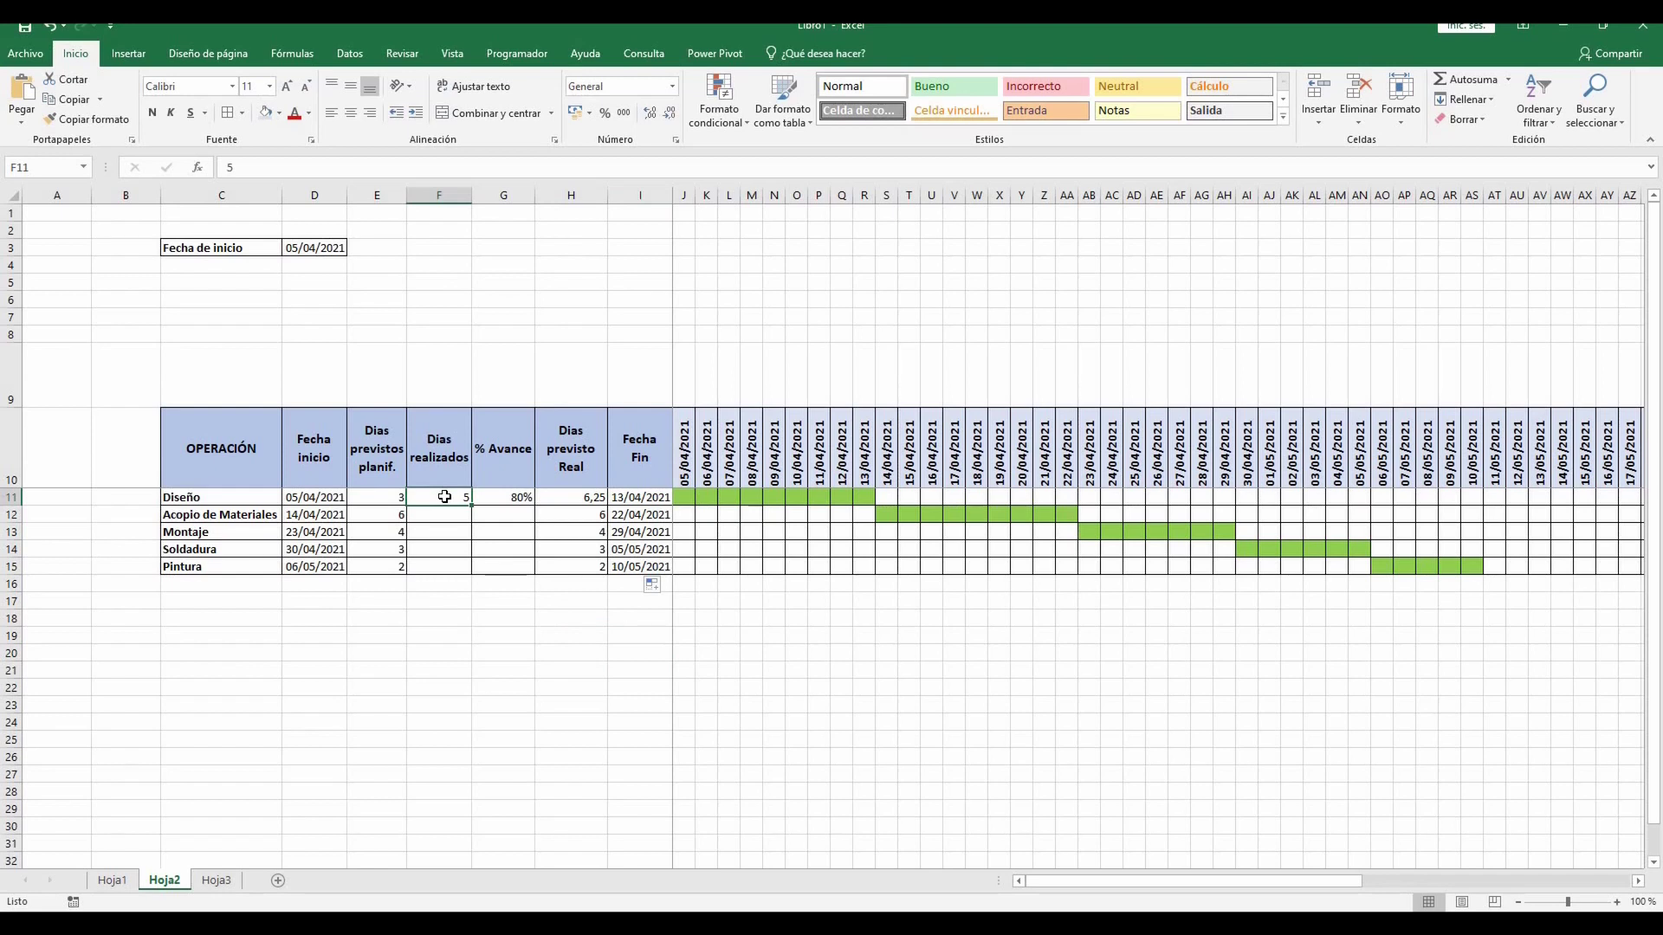
{"action": "left_click", "coordinate": [498, 497]}
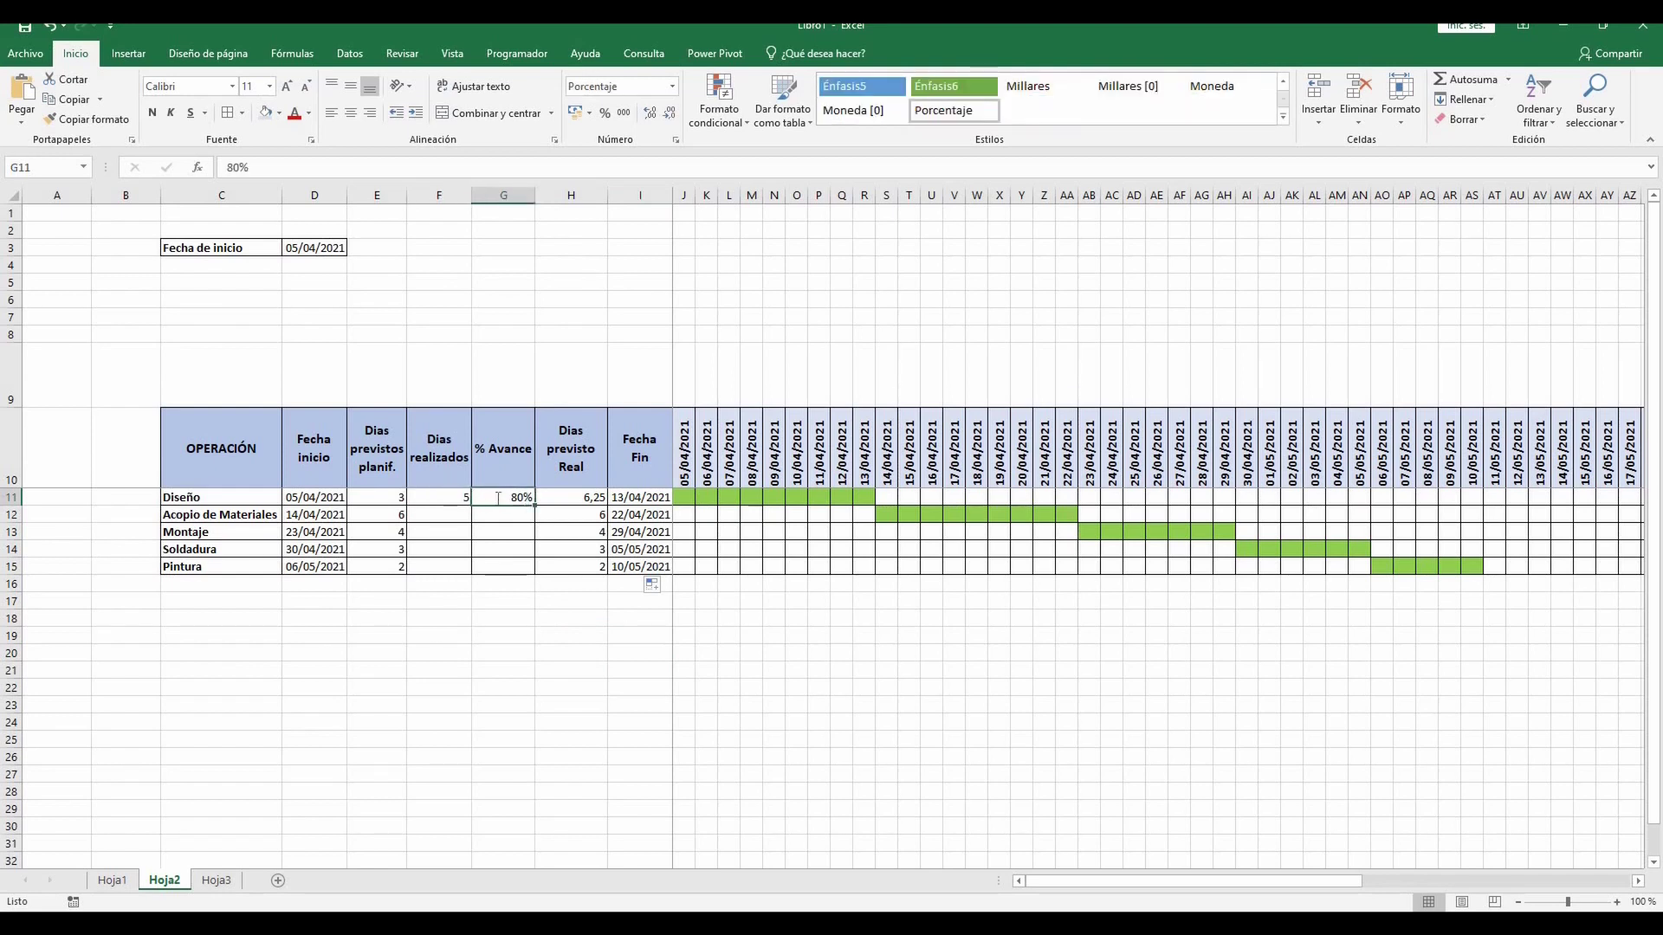
{"action": "type", "text": "100"}
{"action": "left_click", "coordinate": [549, 649]}
Enter 5 completed days in F12 and 80% progress in G12 for Acopio de Materiales
{"action": "left_click", "coordinate": [452, 521]}
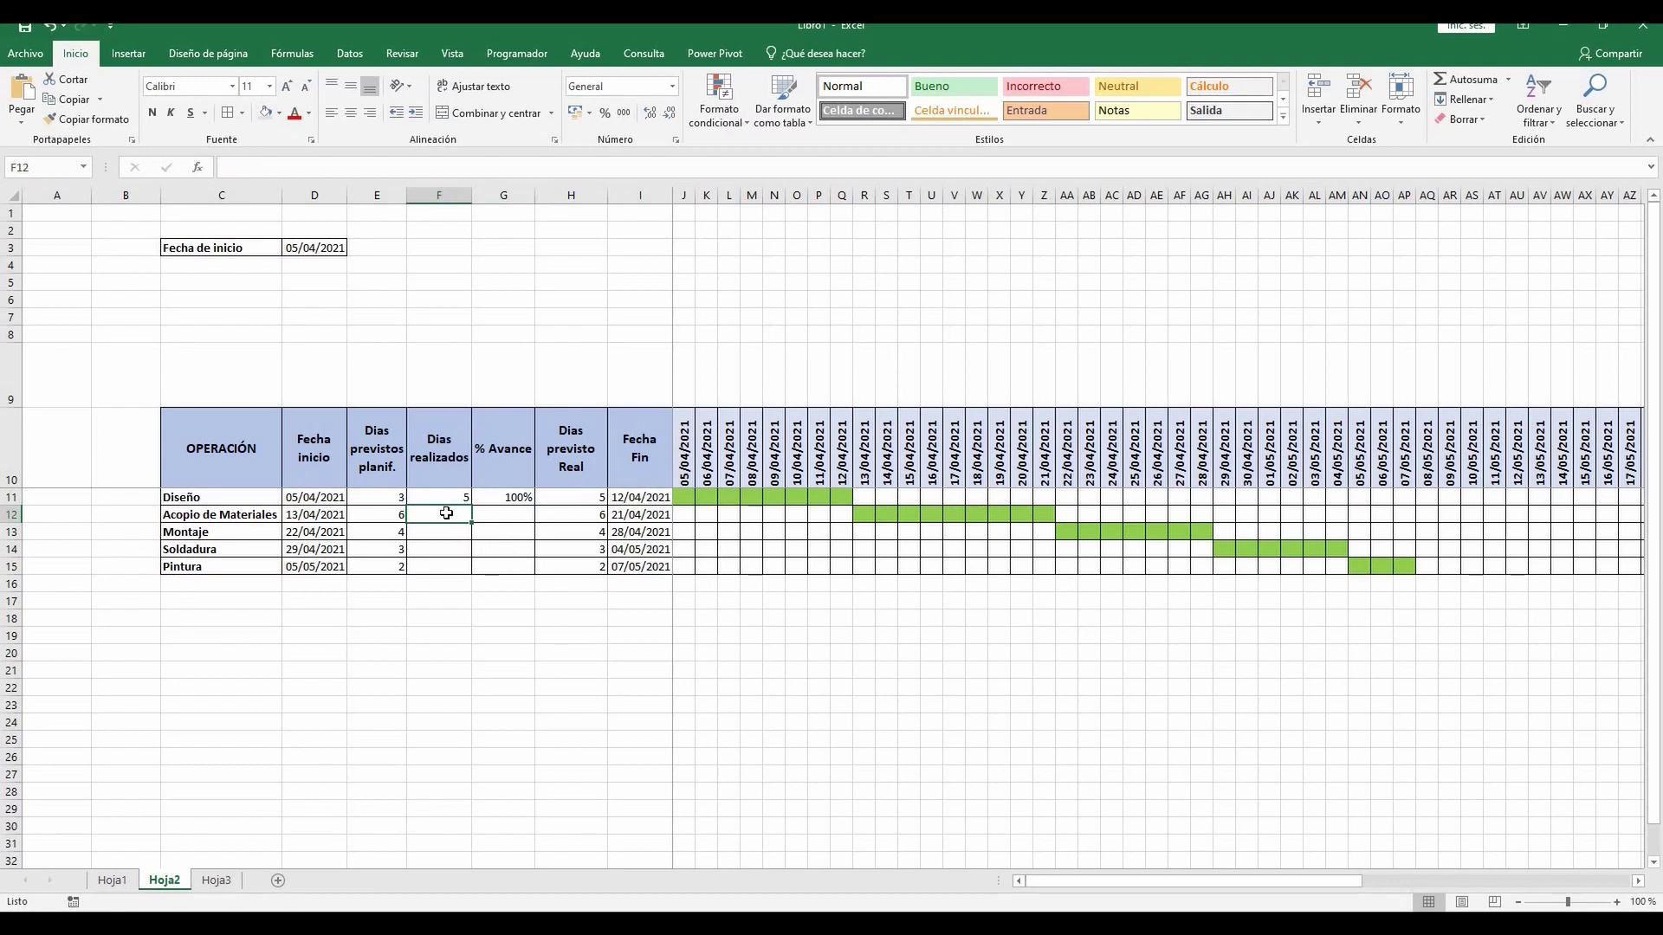
{"action": "type", "text": "5"}
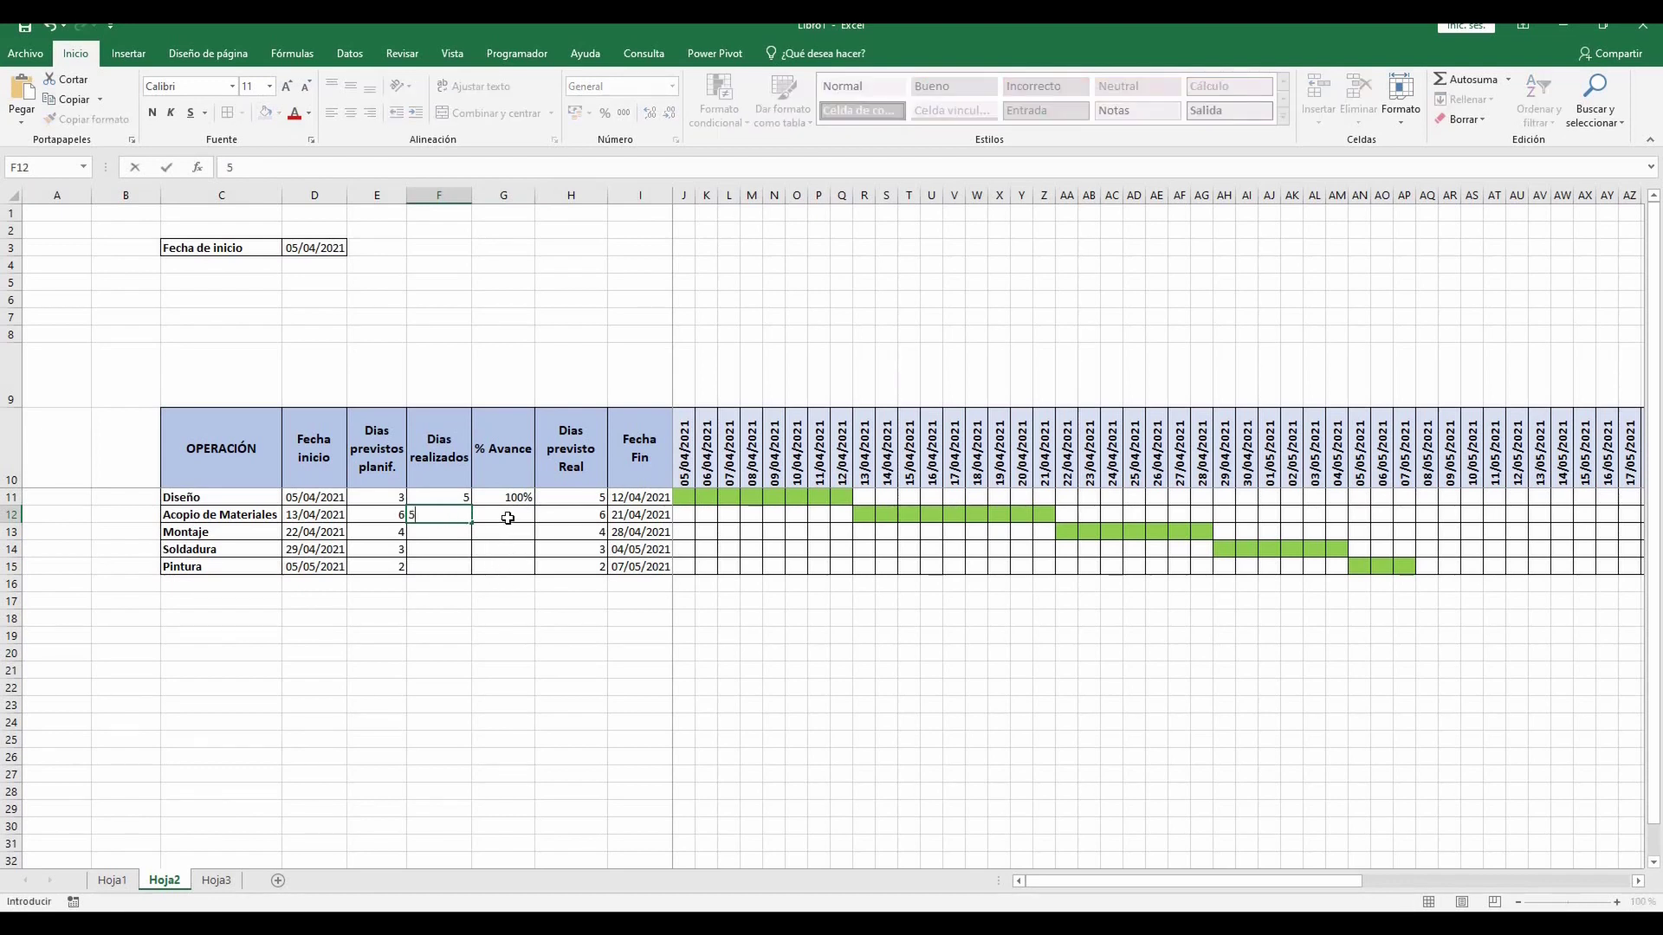
{"action": "left_click", "coordinate": [498, 518]}
{"action": "type", "text": "80"}
{"action": "left_click", "coordinate": [576, 751]}
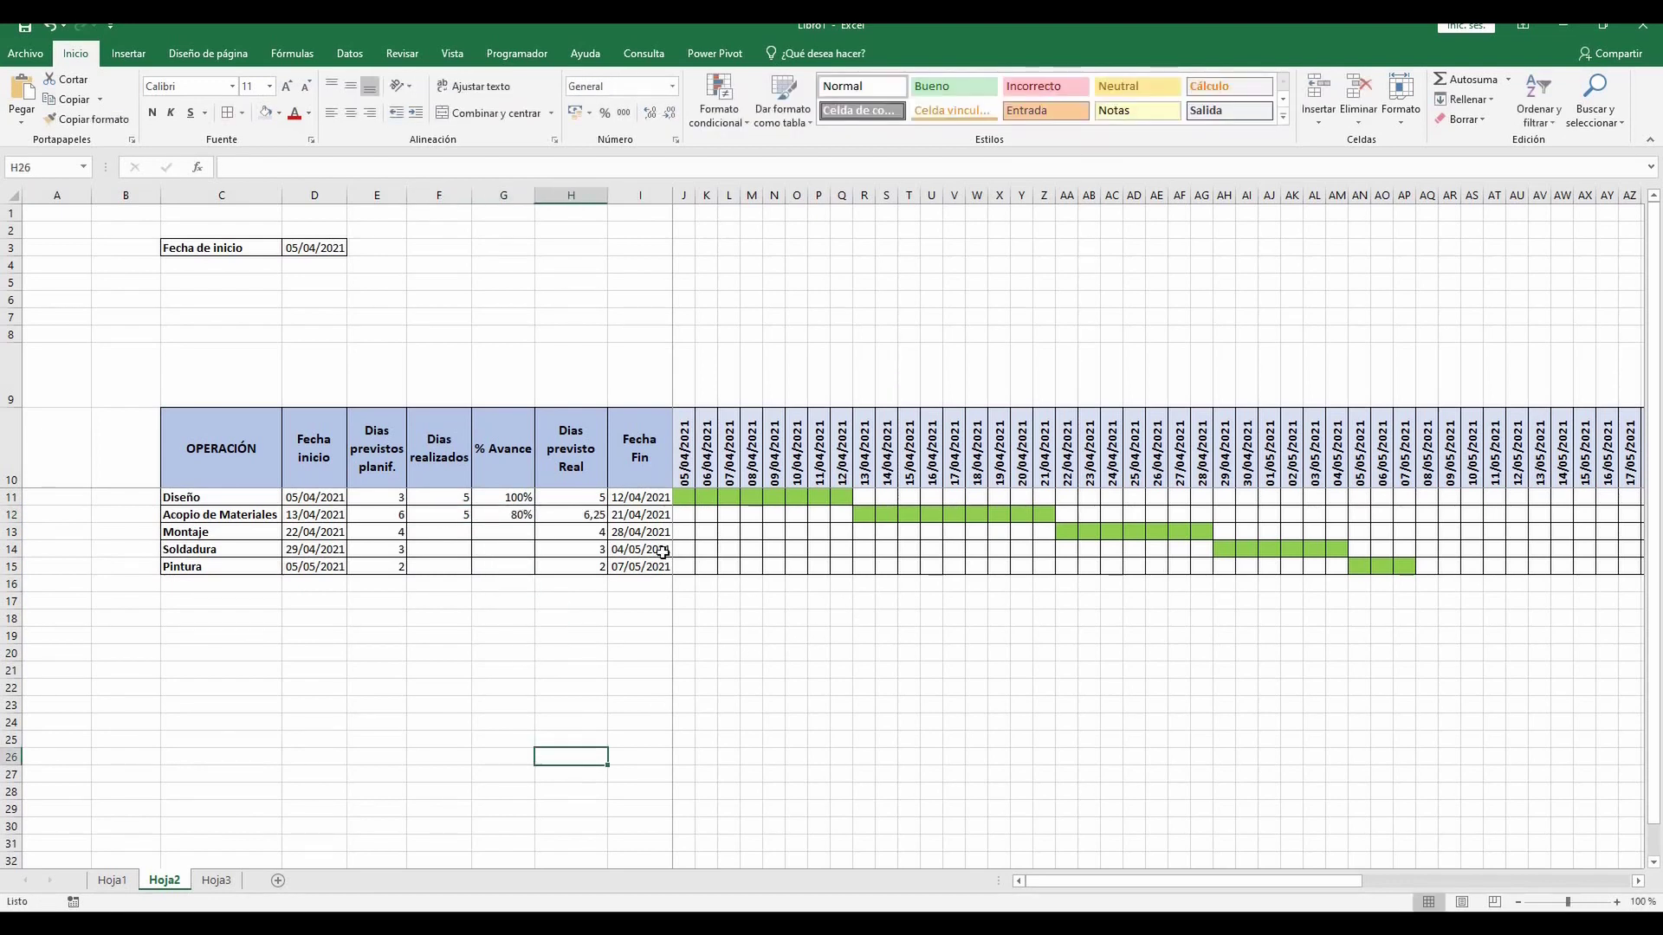
Set the progress percentage of Acopio de Materiales in G12 to 40%
{"action": "left_click", "coordinate": [504, 514]}
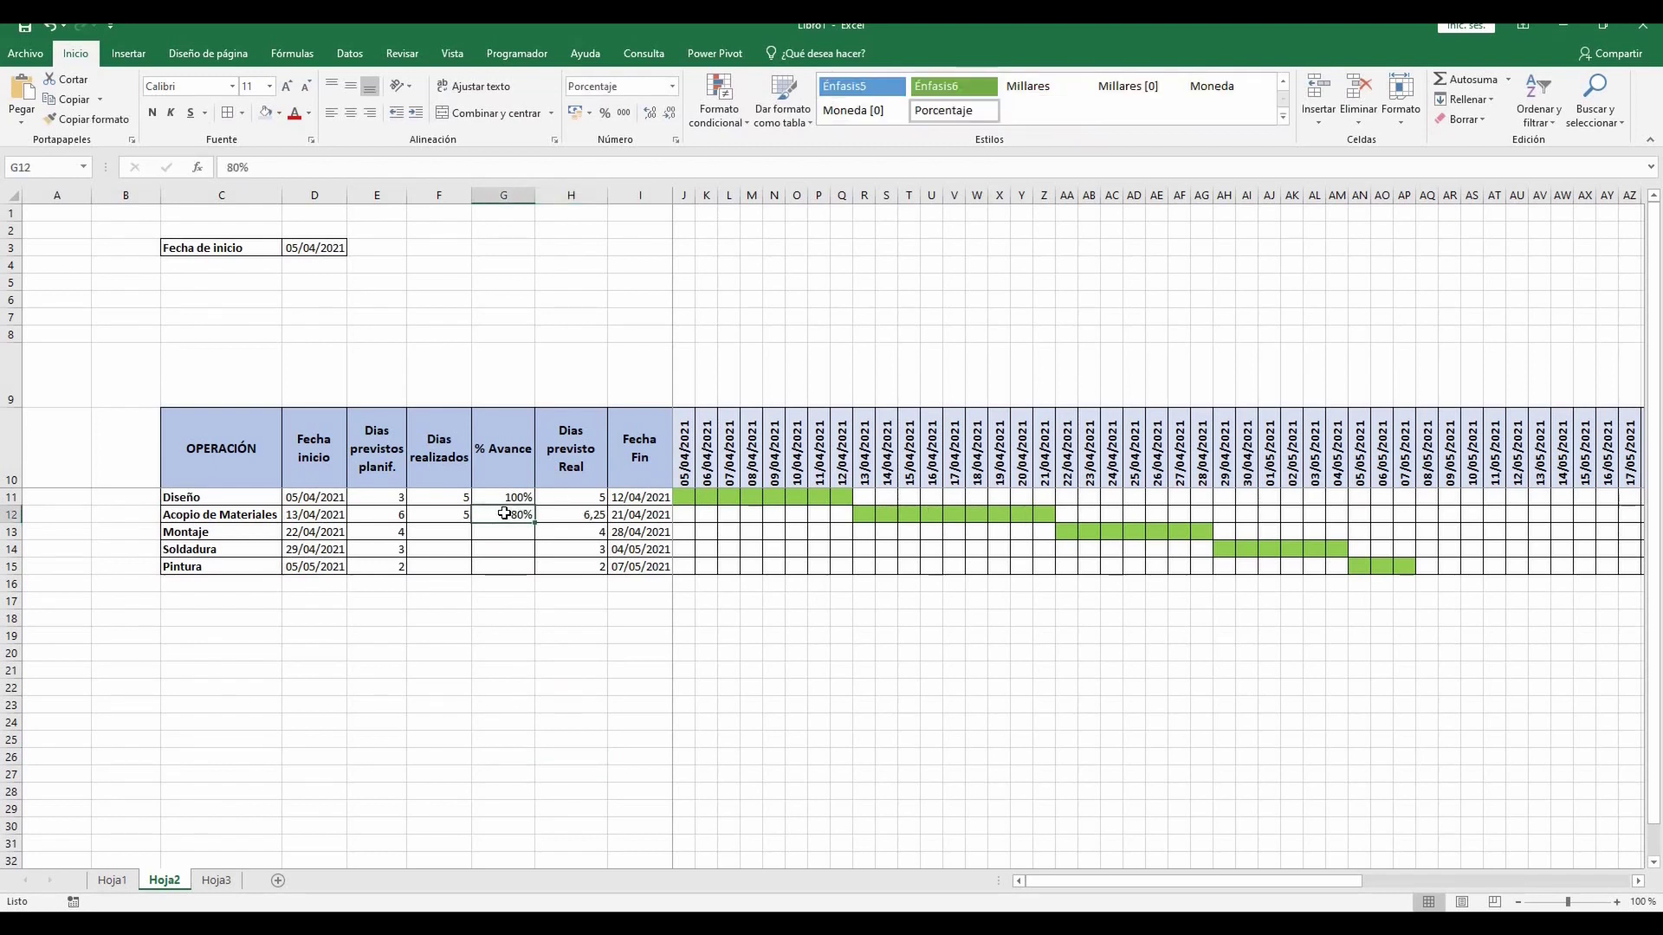
{"action": "type", "text": "40"}
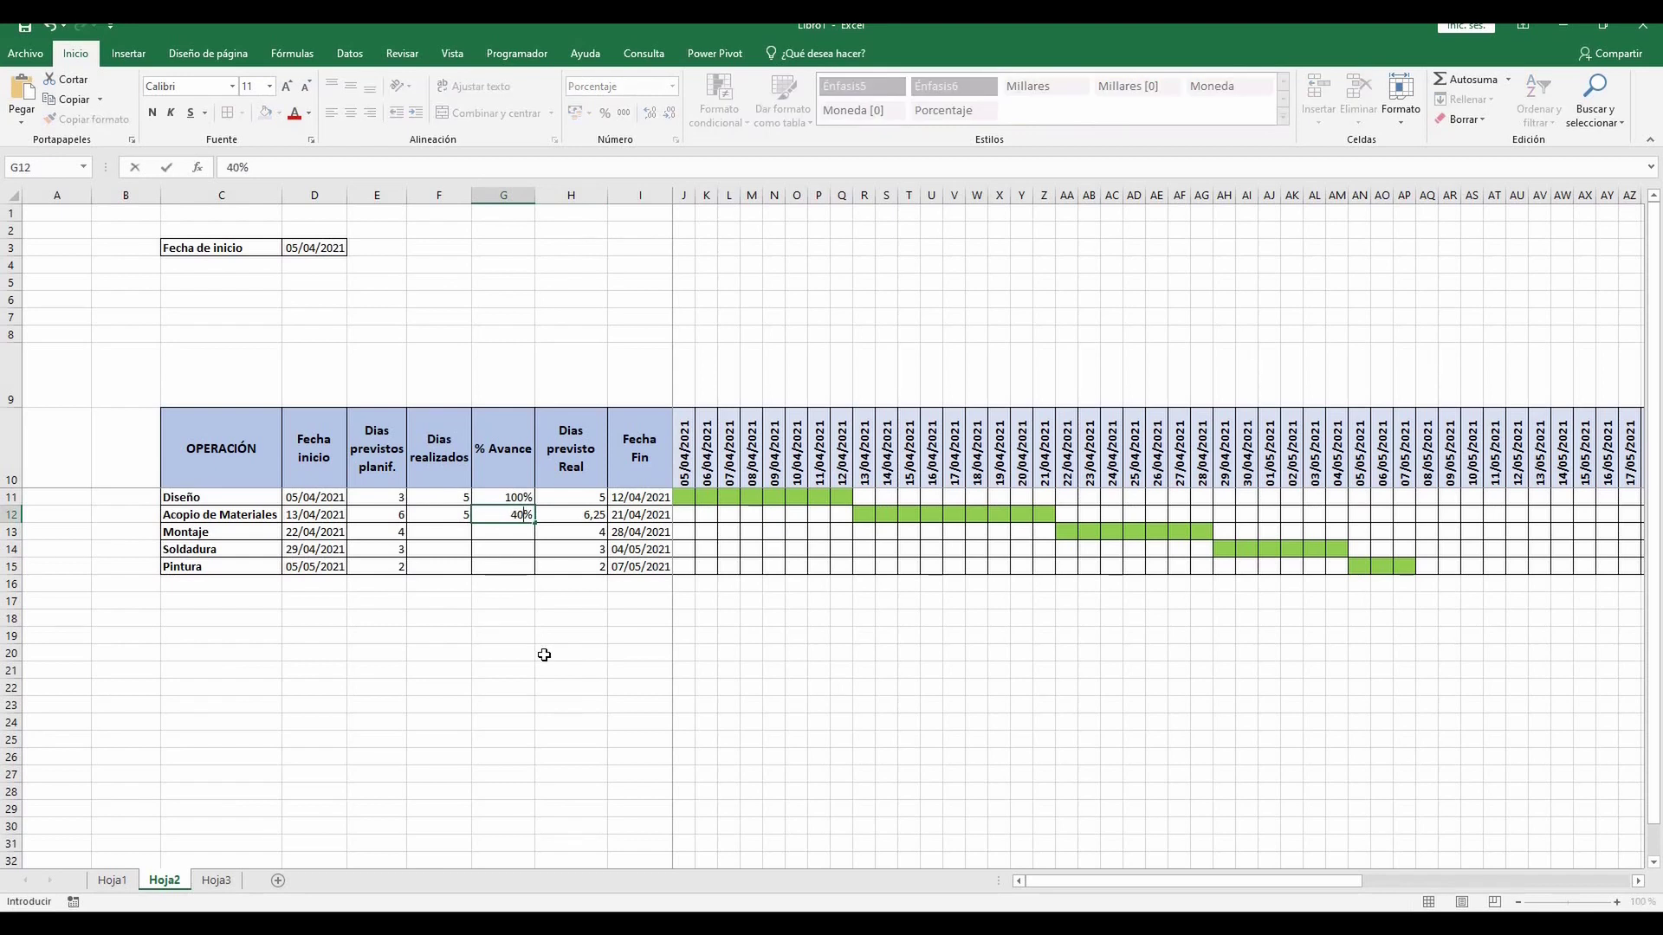
{"action": "left_click", "coordinate": [554, 654]}
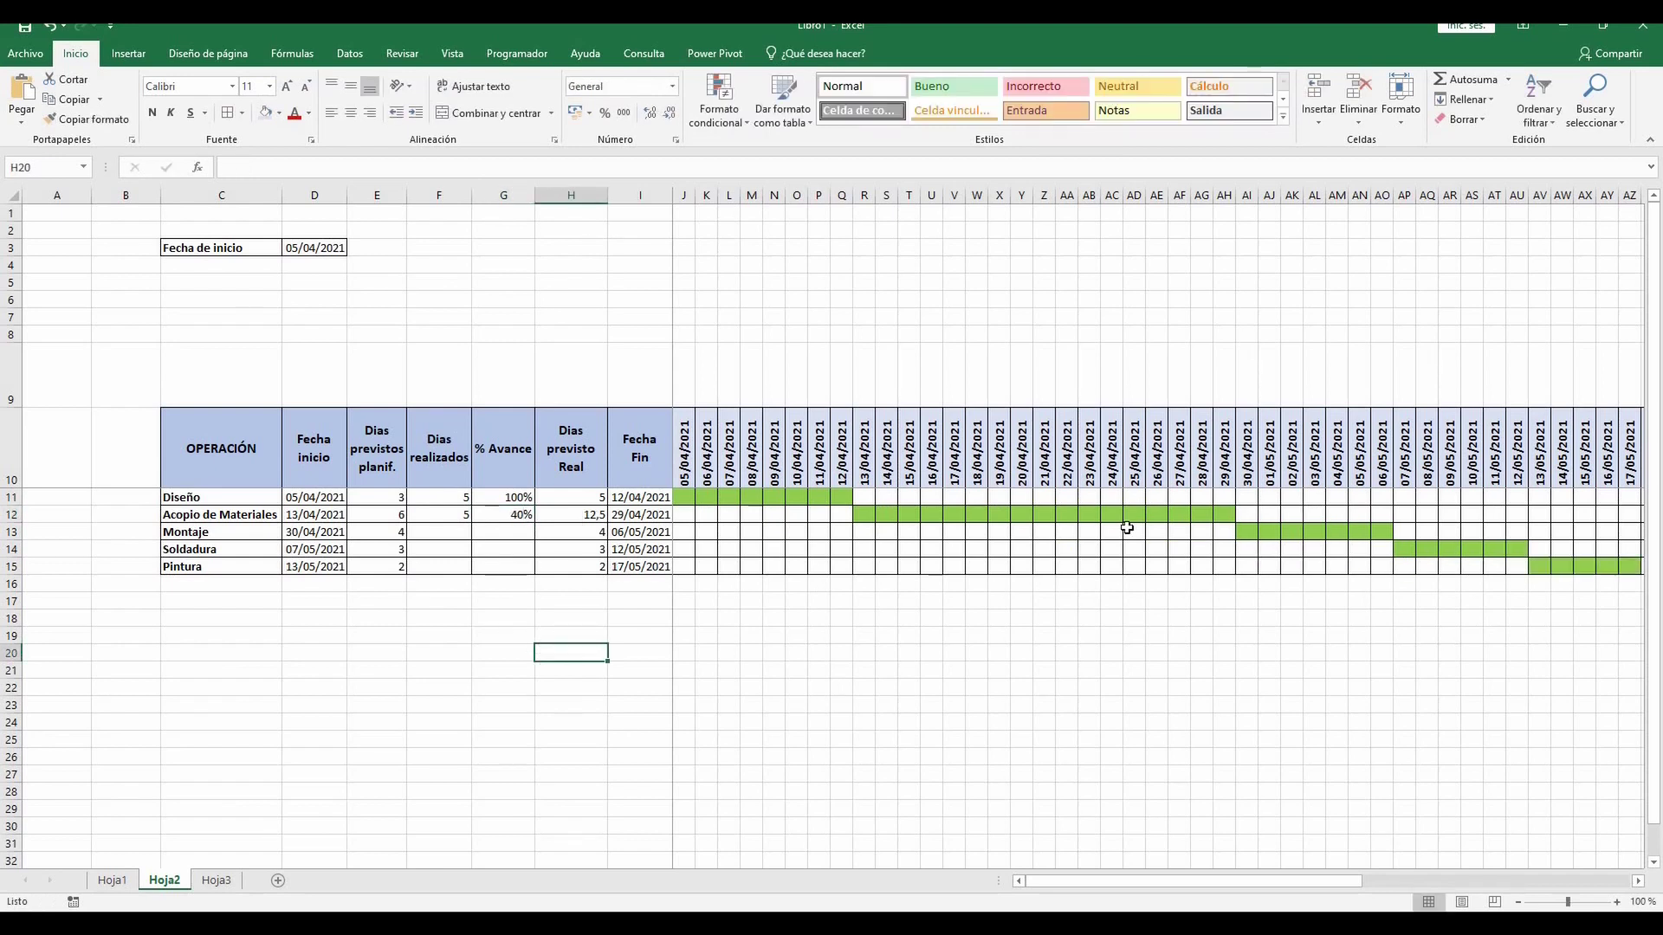
Set the progress percentage of Acopio de Materiales in G12 to 30%
{"action": "left_click", "coordinate": [510, 515]}
{"action": "type", "text": "30"}
{"action": "left_click", "coordinate": [573, 739]}
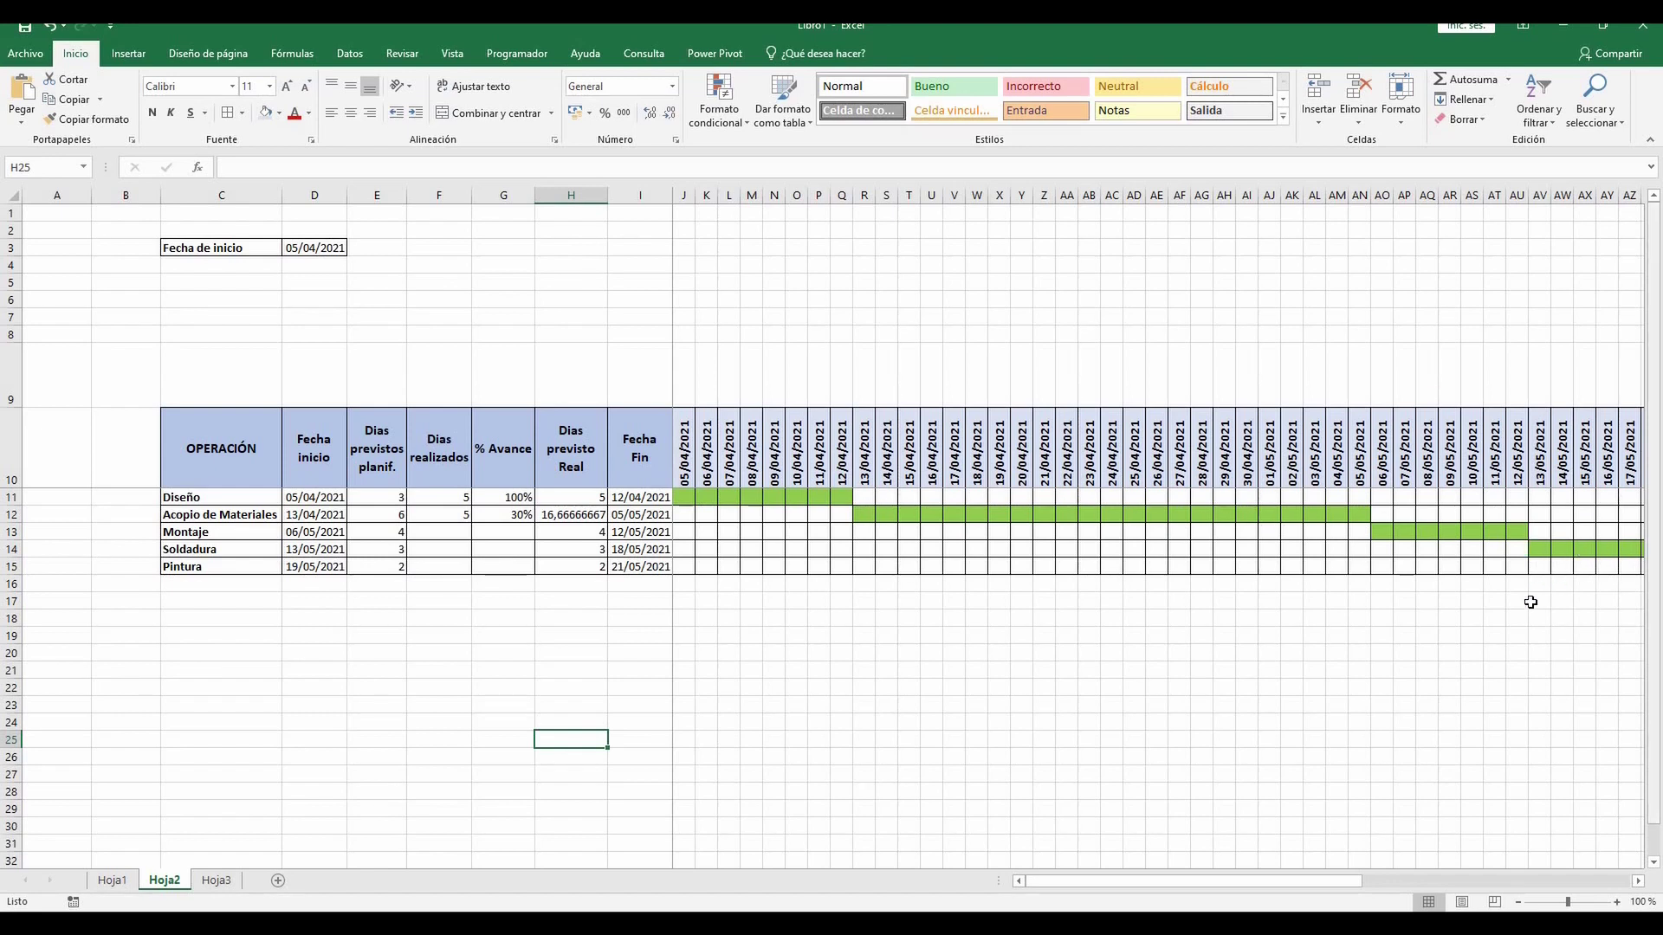
{"action": "left_click_drag", "start_coordinate": [1530, 601], "coordinate": [525, 698]}
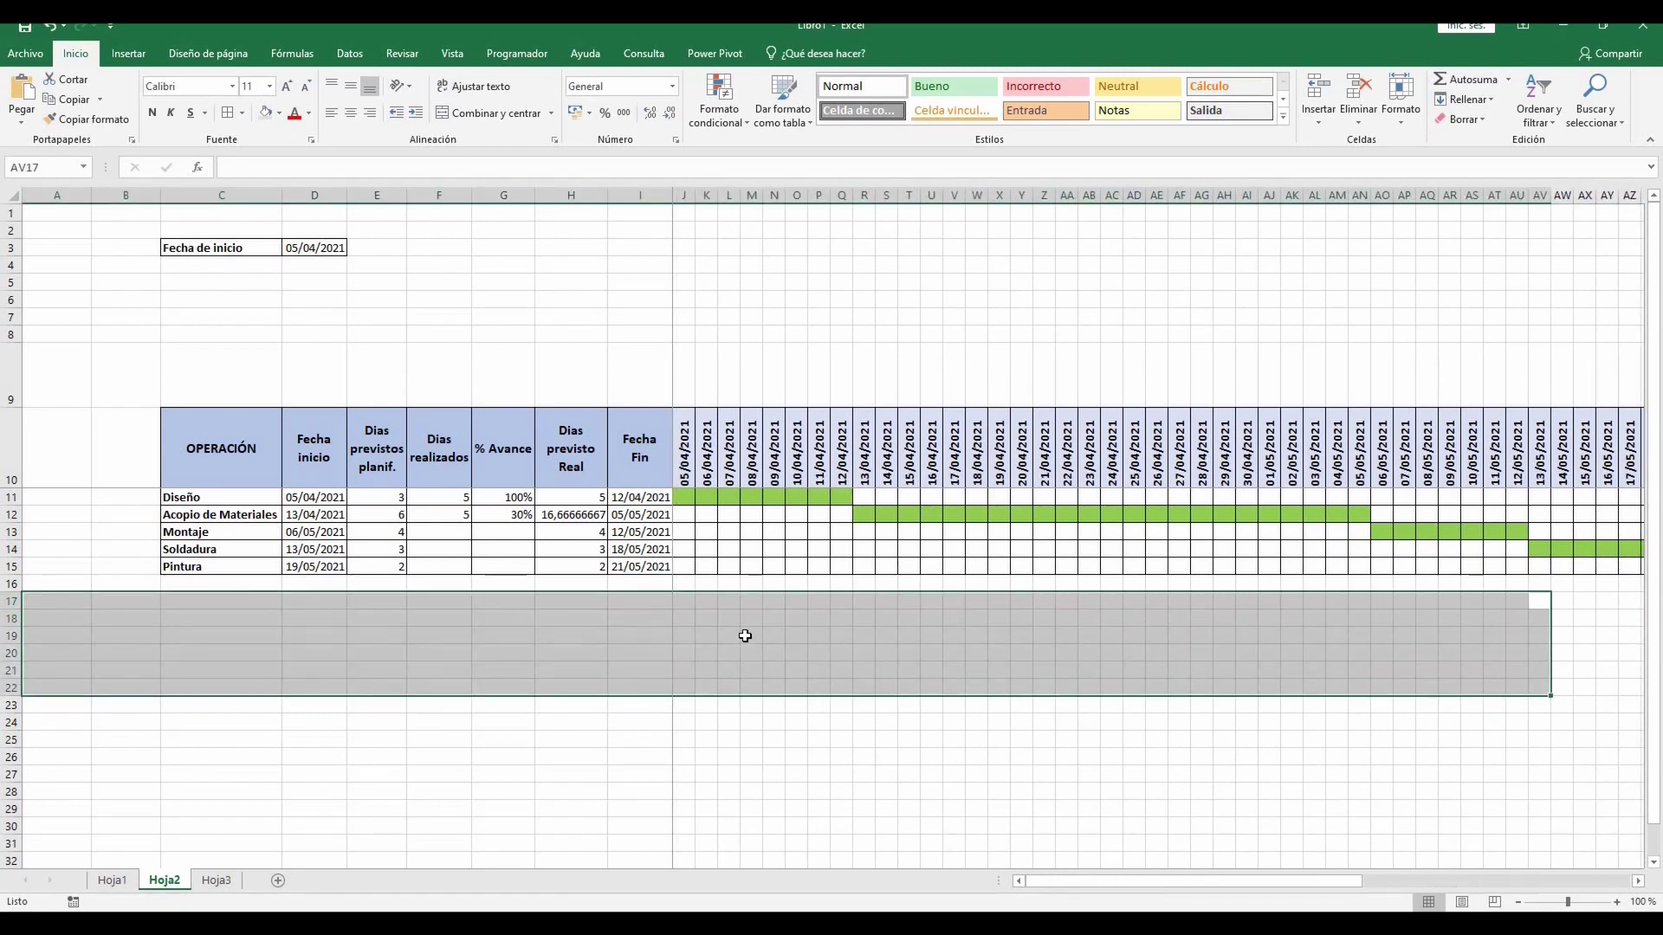